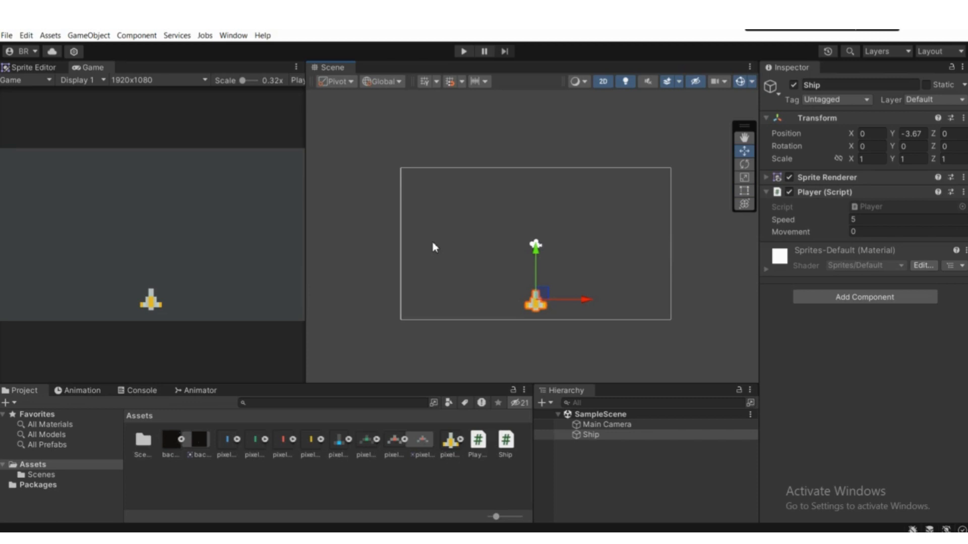
Step: Move the ship along X to the camera frame's left edge at about -8.16, and back near the centre at about 0.07
scroll(593, 319, up, 3)
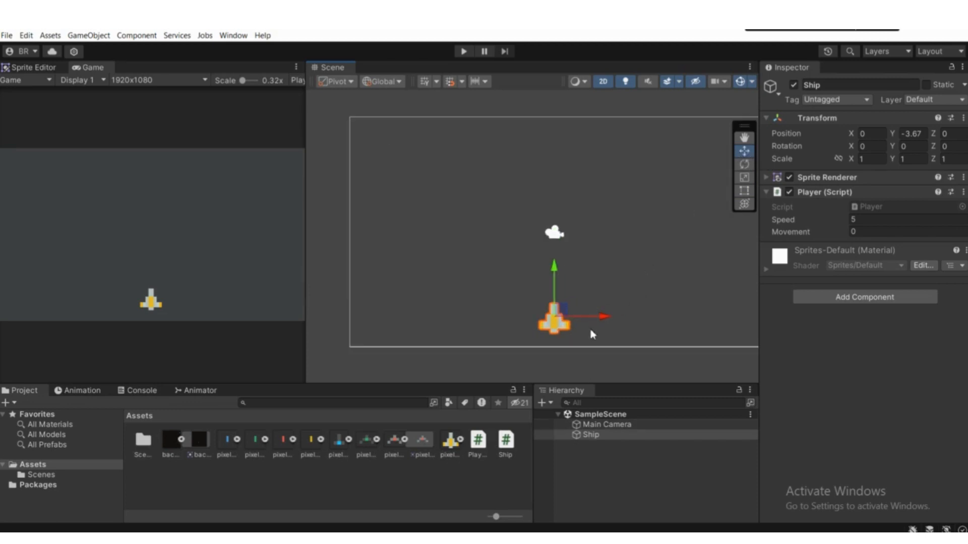
drag(604, 325, 414, 317)
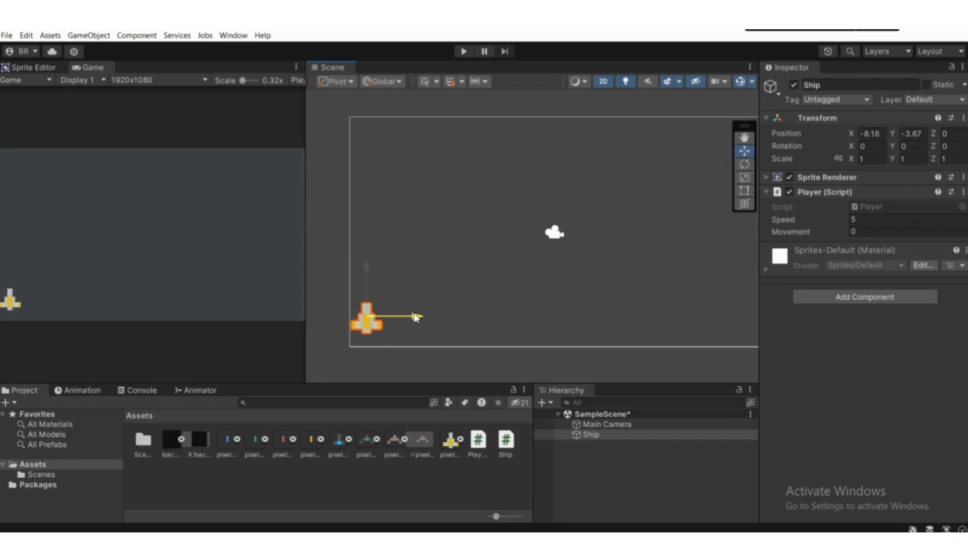
drag(416, 318, 416, 318)
scroll(418, 317, down, 5)
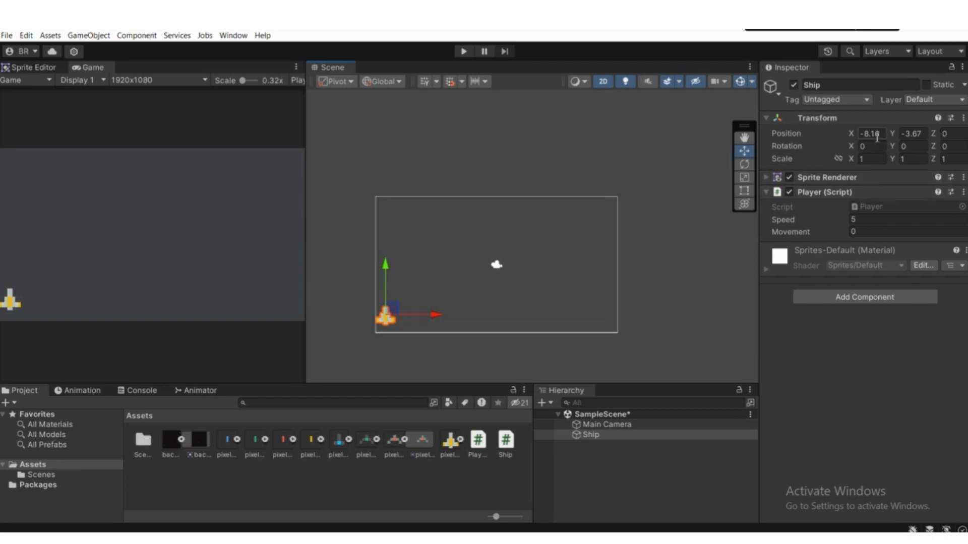
scroll(543, 263, down, 2)
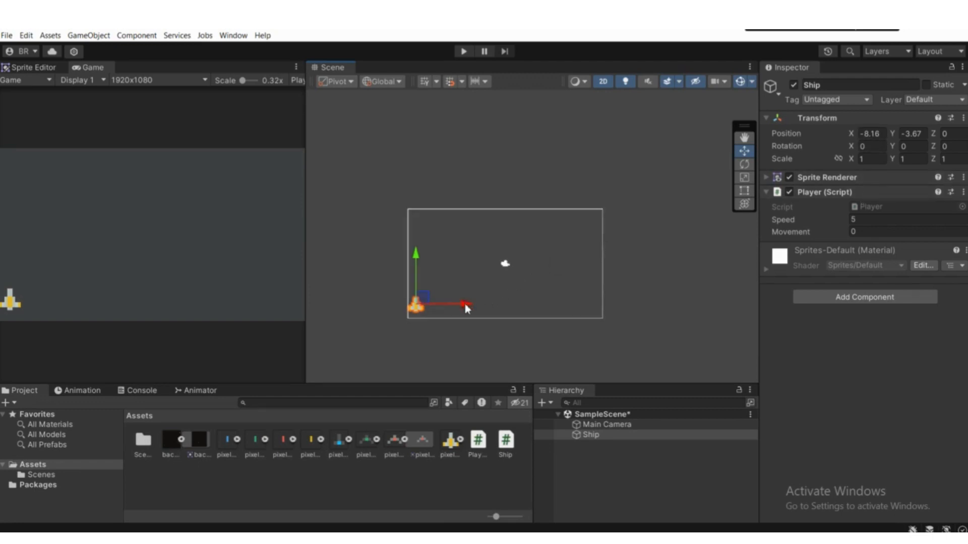
drag(464, 304, 535, 308)
scroll(536, 308, up, 3)
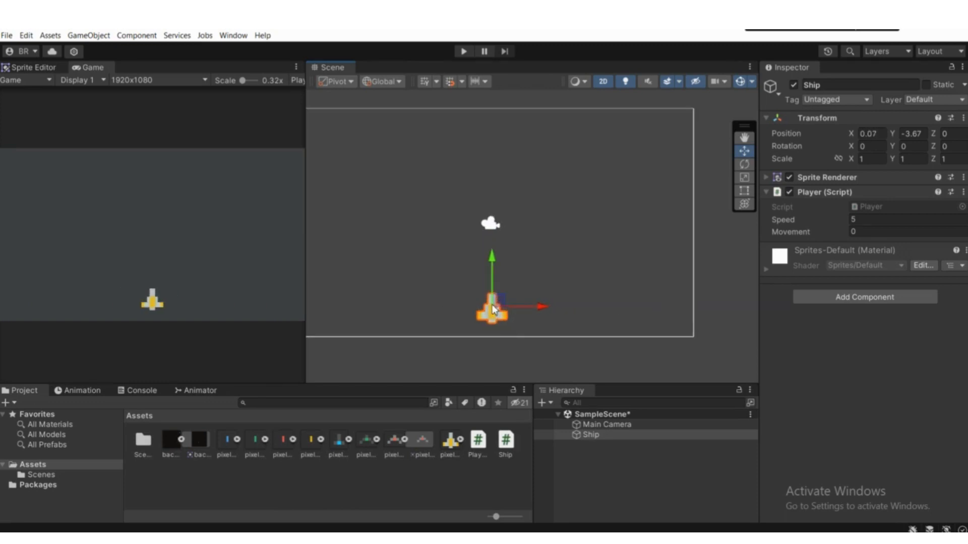
Step: Open the ship's Player script in the code editor and locate its Update method
click(864, 209)
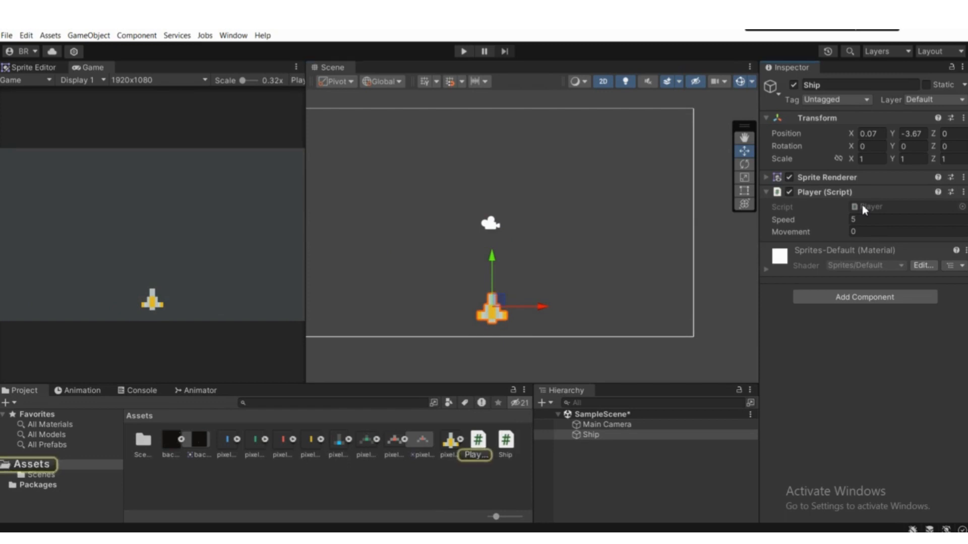
double_click(863, 210)
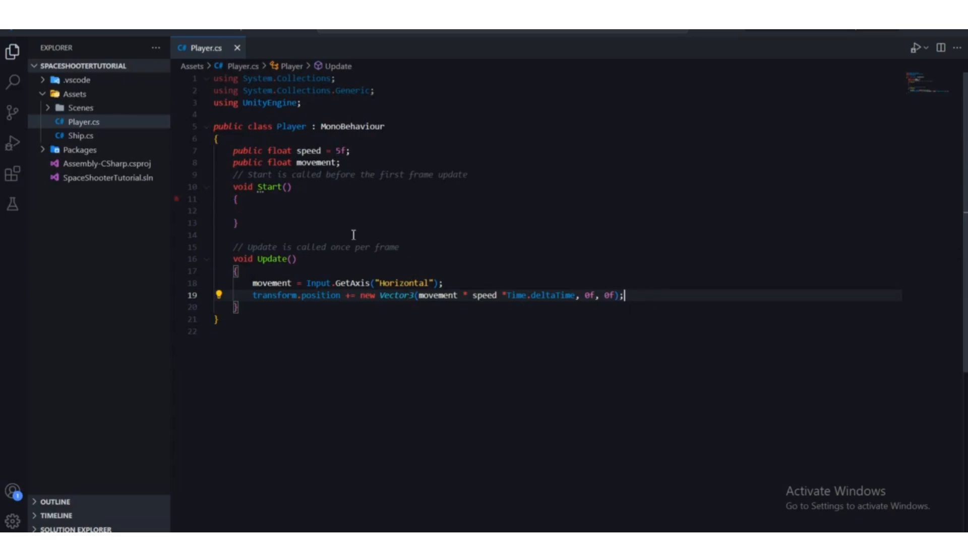
drag(251, 307, 215, 259)
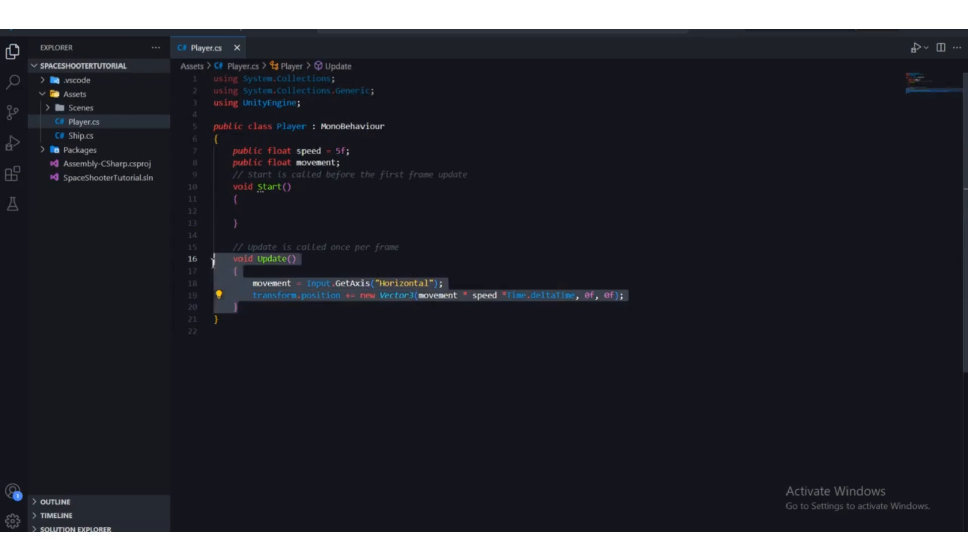
click(331, 313)
Step: Add an empty Mathf.Clamp() call below the transform.position line in Update and check which parameters it takes
click(650, 300)
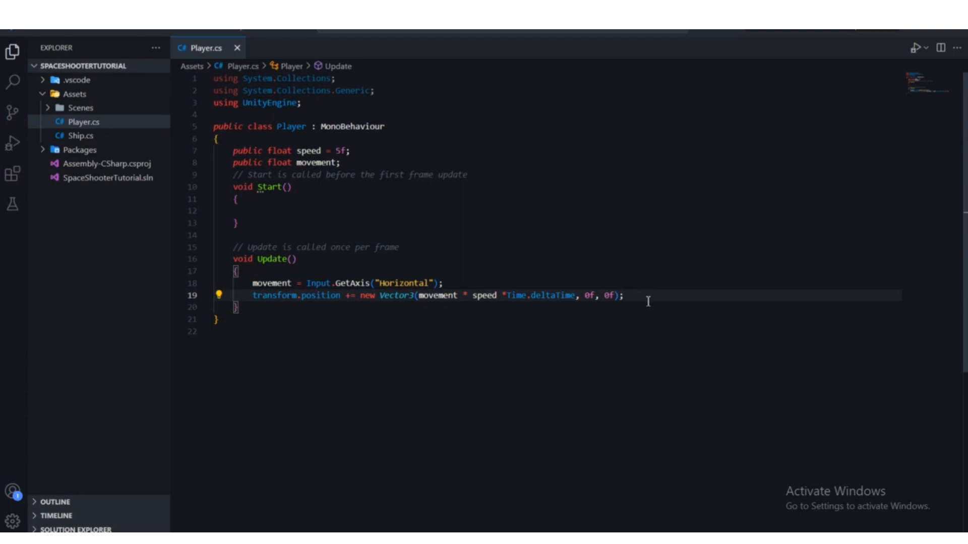
key(Return)
key(Return)
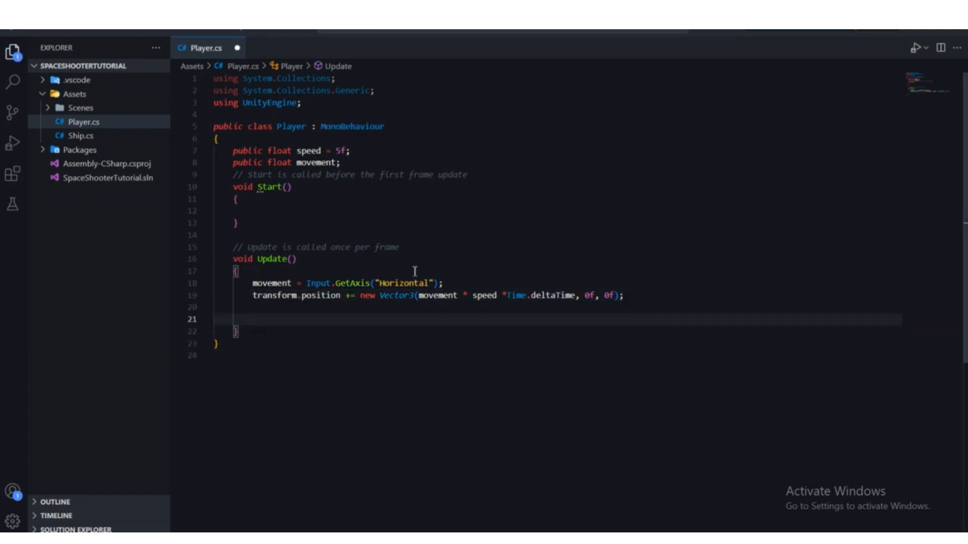
text(Mathf)
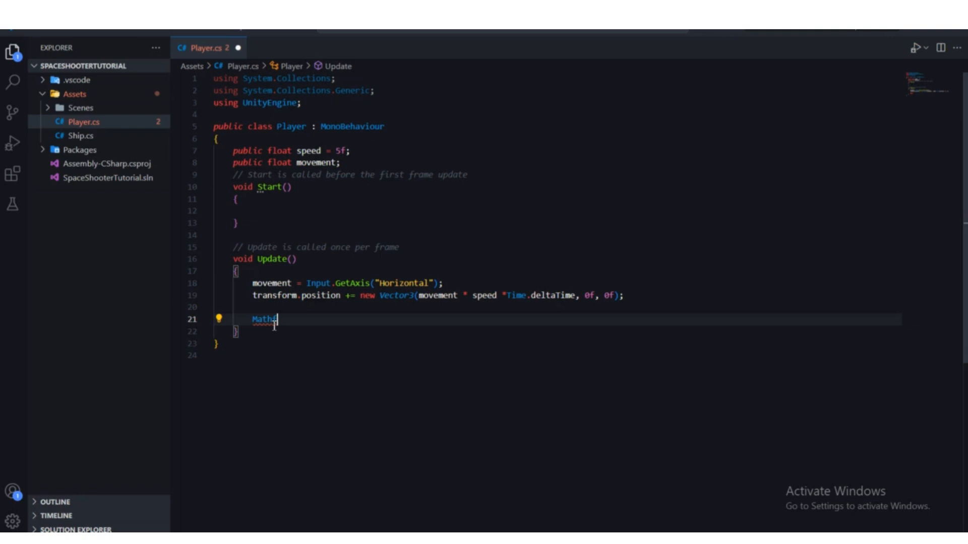
text(.Clamp()
click(301, 343)
mouse_move(301, 321)
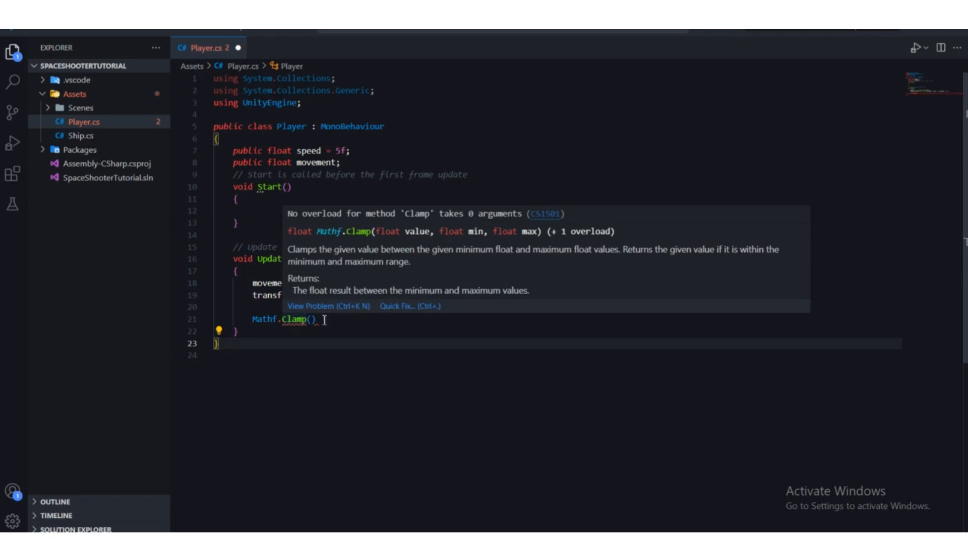
click(312, 320)
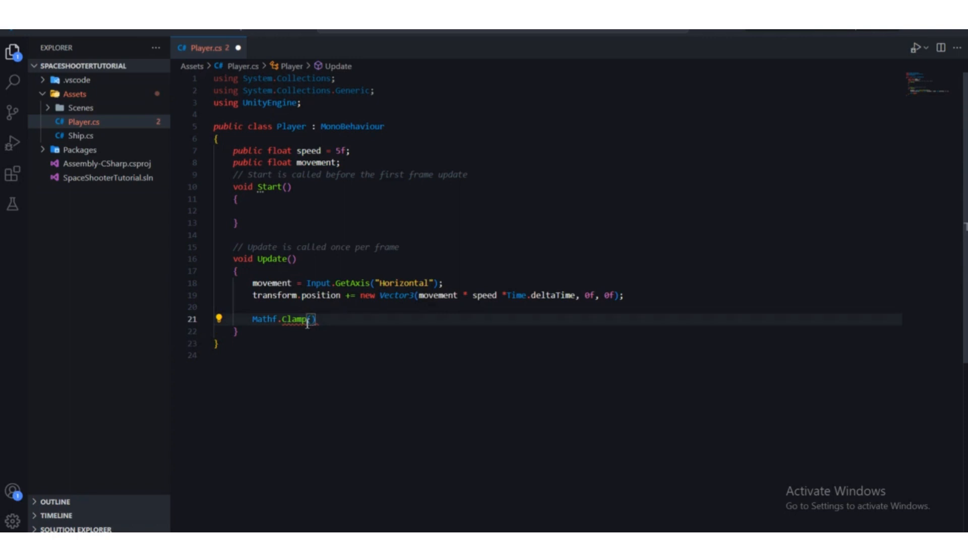
mouse_move(306, 323)
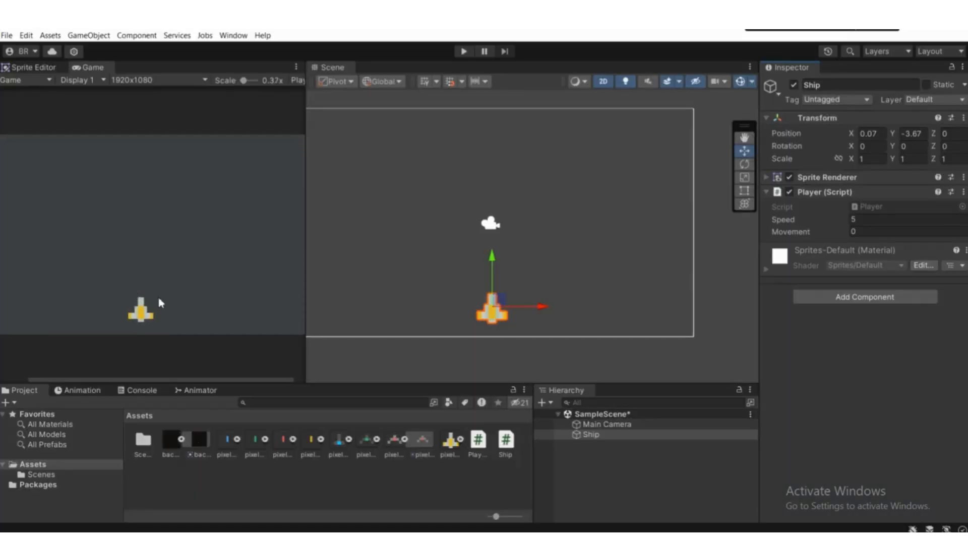
Step: Switch to Unity and nudge the ship along the X axis to about -0.51
scroll(160, 303, down, 2)
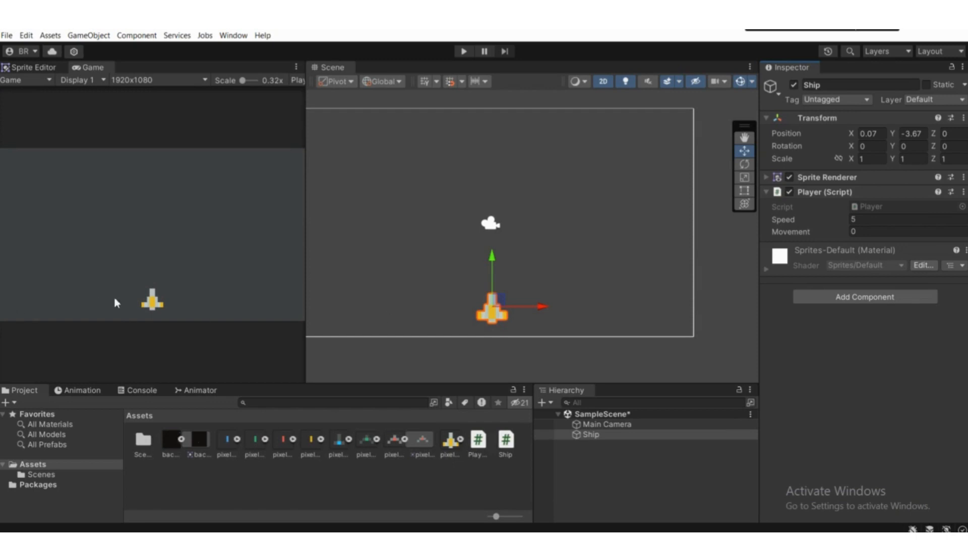
mouse_move(534, 308)
mouse_down()
mouse_move(446, 310)
mouse_move(631, 309)
mouse_move(484, 309)
mouse_move(611, 309)
mouse_move(519, 308)
mouse_up()
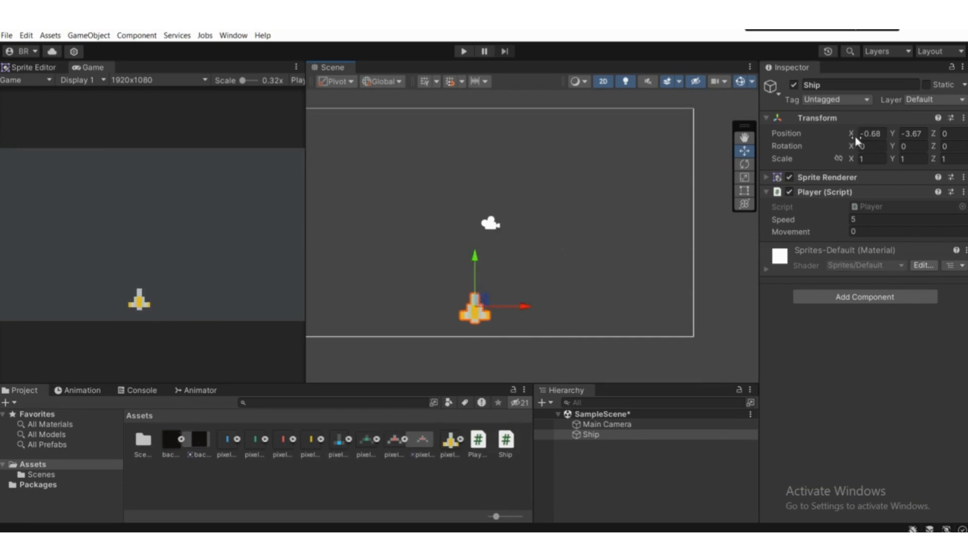
mouse_move(531, 306)
mouse_down()
mouse_move(563, 309)
mouse_move(536, 305)
mouse_up()
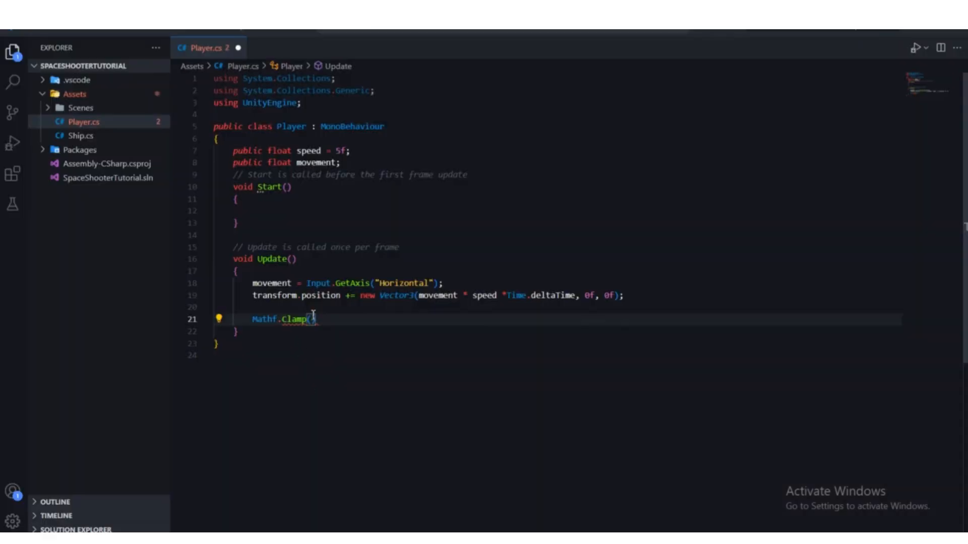
Step: Enter transform.position.x followed by a comma as the first argument of Mathf.Clamp in the Player script
text(transform.po)
key(Tab)
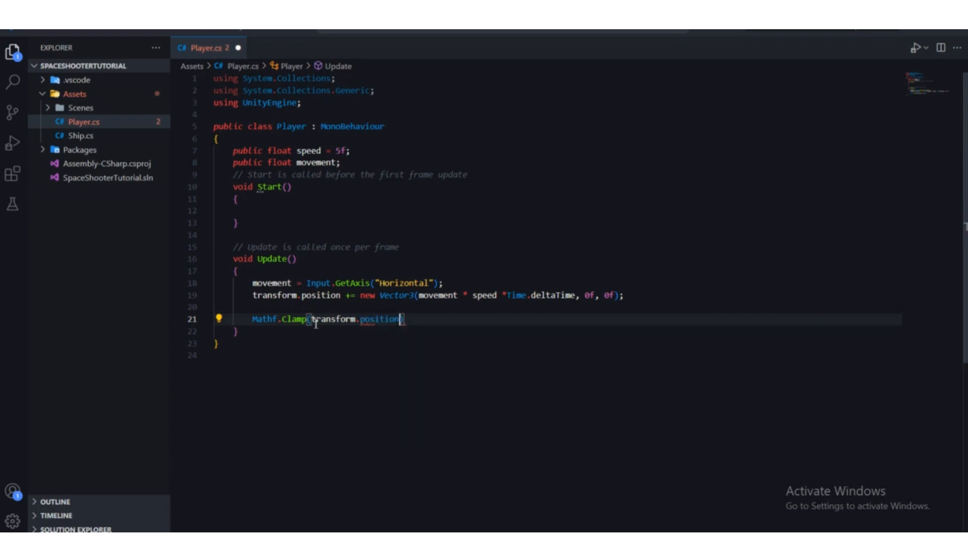
text(.x,)
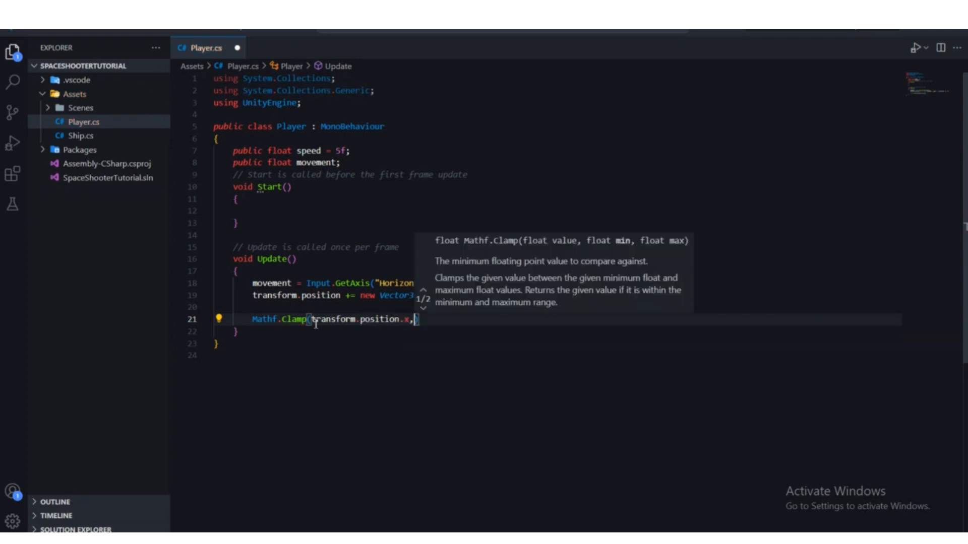
click(311, 319)
drag(376, 321, 416, 322)
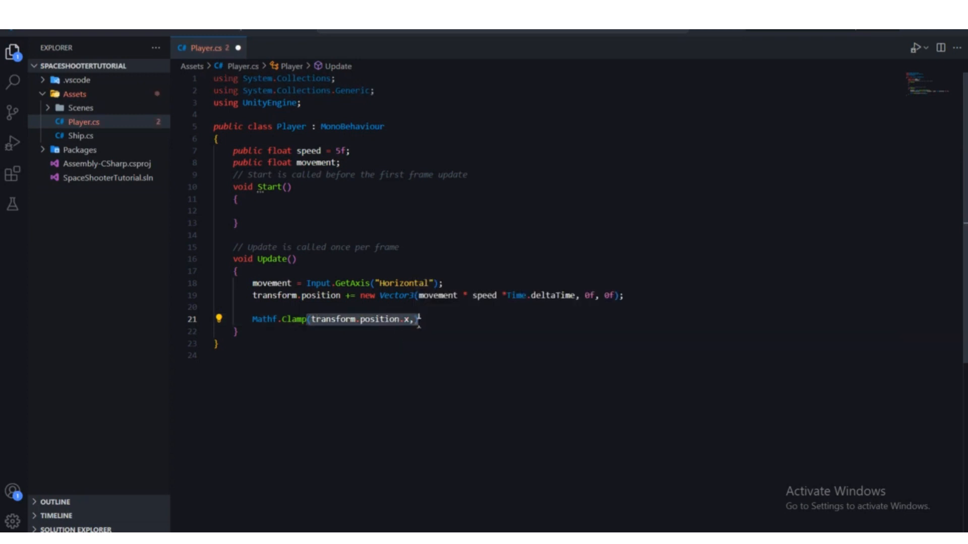
Step: Shift the ship along X to about -0.4 in the Unity scene, then return to the Player script
click(625, 535)
scroll(519, 279, down, 1)
scroll(478, 320, down, 1)
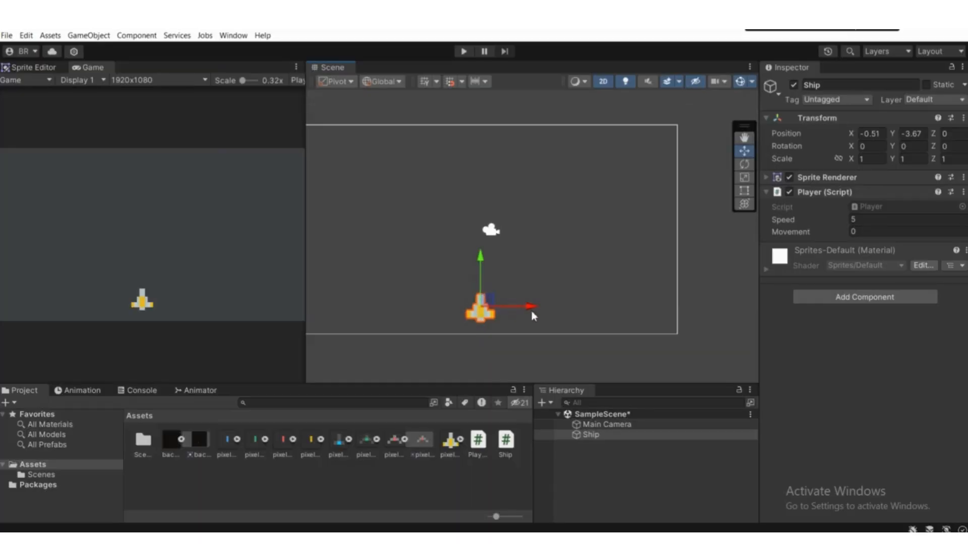
scroll(525, 311, down, 4)
middle_drag(429, 311, 493, 317)
mouse_move(601, 313)
mouse_down()
mouse_move(524, 319)
mouse_move(605, 326)
mouse_up()
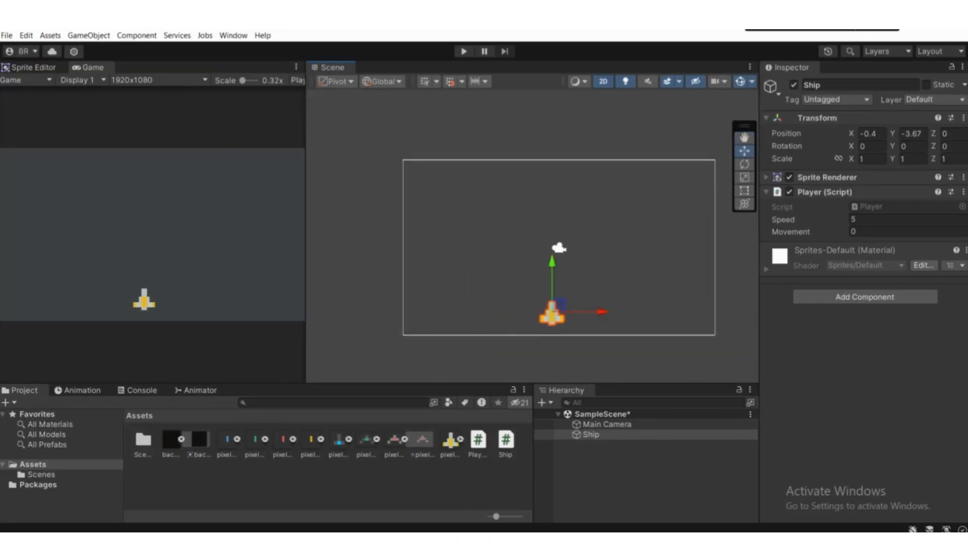
key(alt+Tab)
click(417, 330)
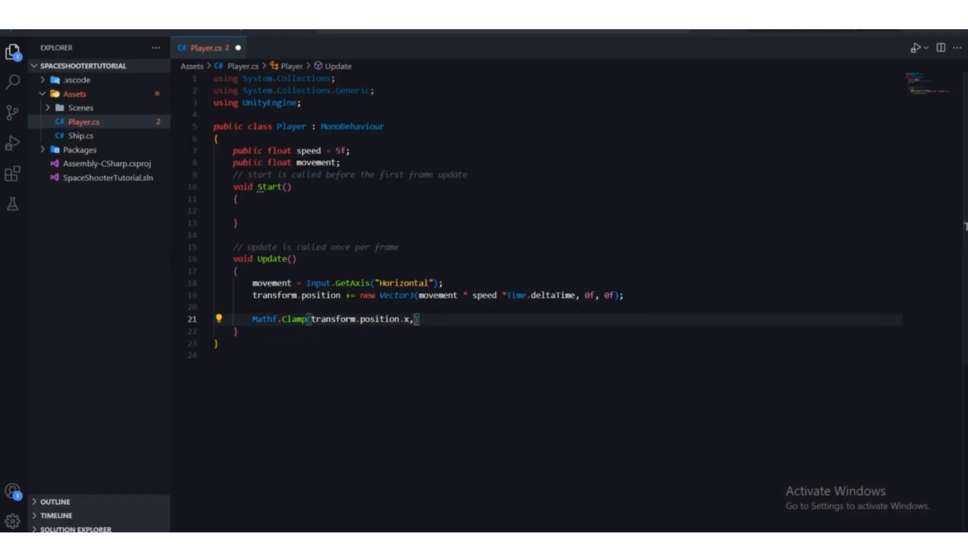
Step: Switch to Unity, check the ship's X position at the camera frame's left edge, and set its X position to 0
key(alt+Tab)
drag(595, 317, 467, 312)
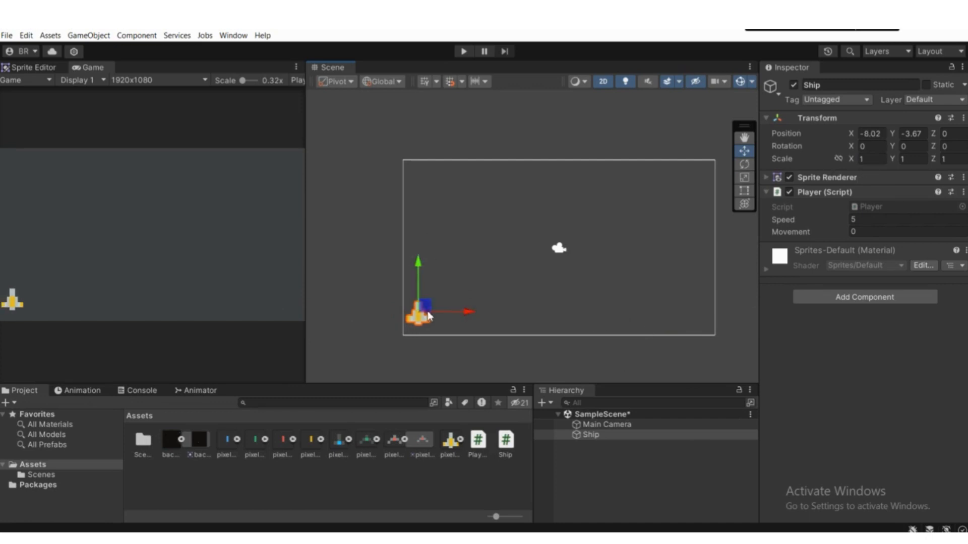
click(452, 309)
click(424, 316)
drag(473, 313, 652, 316)
click(876, 133)
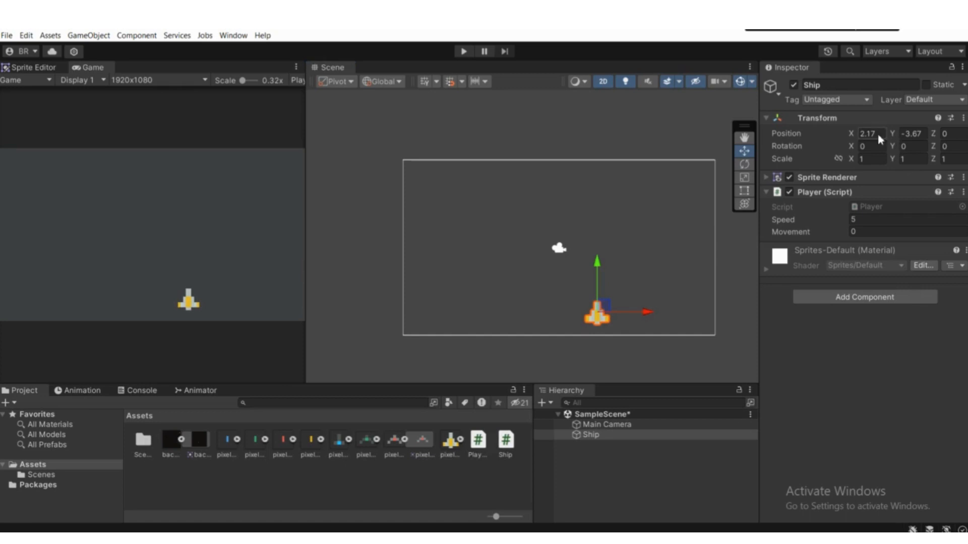
text(0)
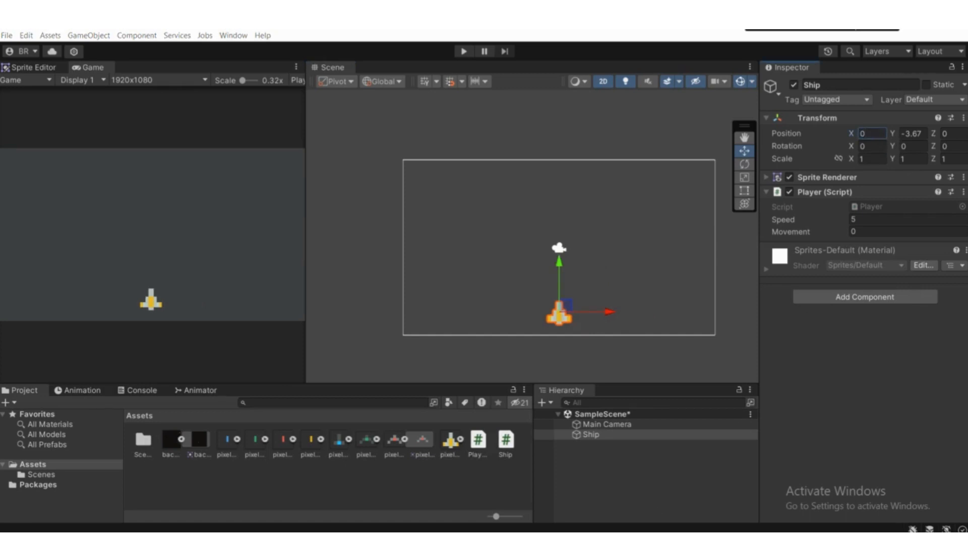
Step: Return to the Player script and complete the Mathf.Clamp call with limits -8f and 8f and a semicolon
key(alt+Tab)
scroll(482, 333, down, 2)
scroll(482, 332, up, 2)
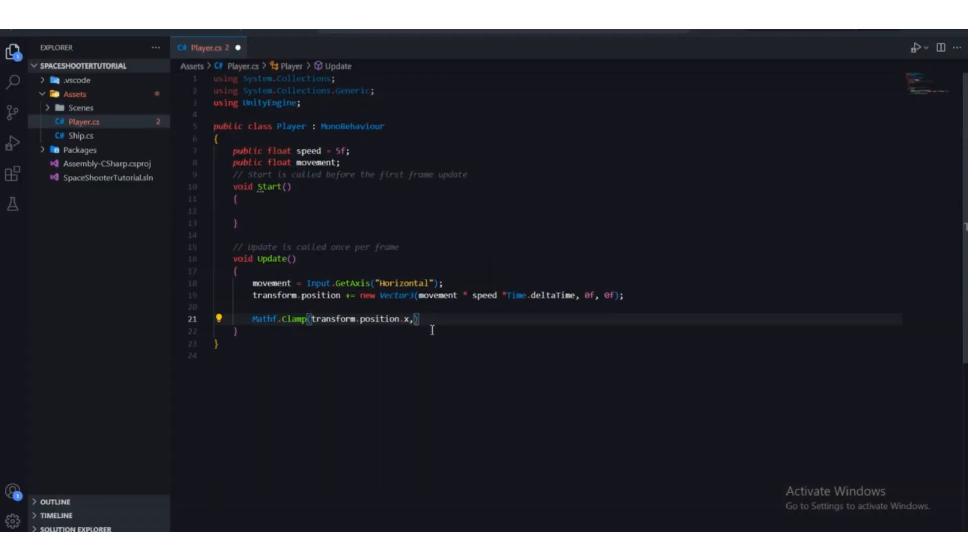
key(Escape)
text(-8f, 8f)
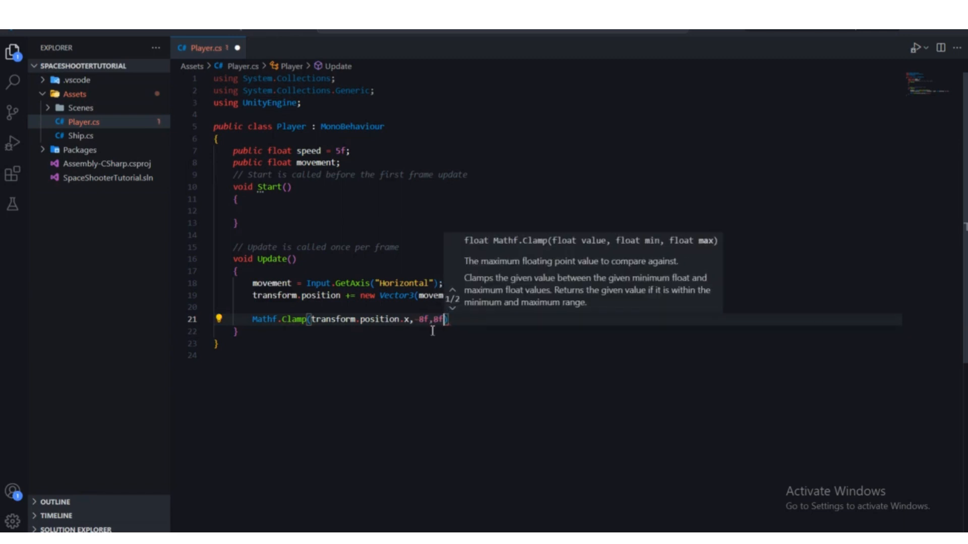
text();)
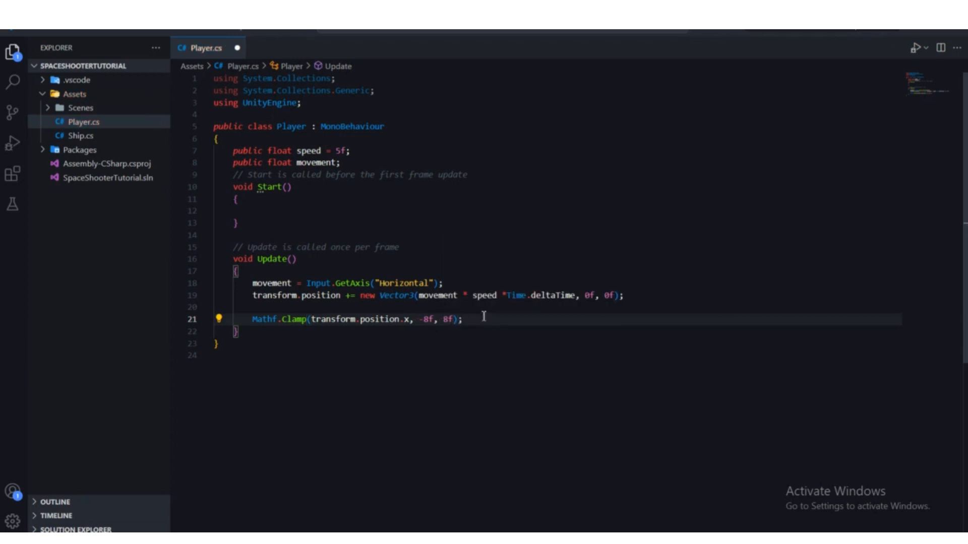
click(253, 320)
drag(488, 320, 249, 318)
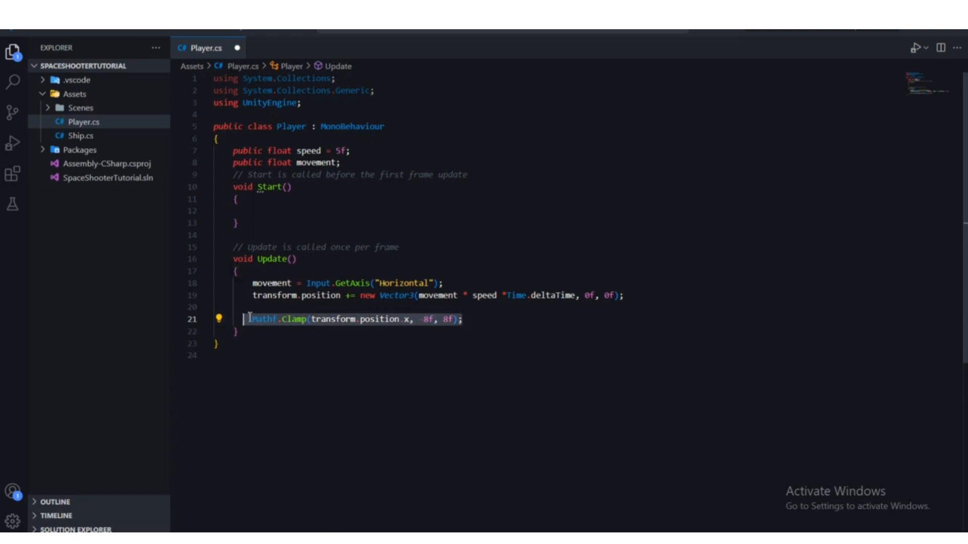
click(313, 358)
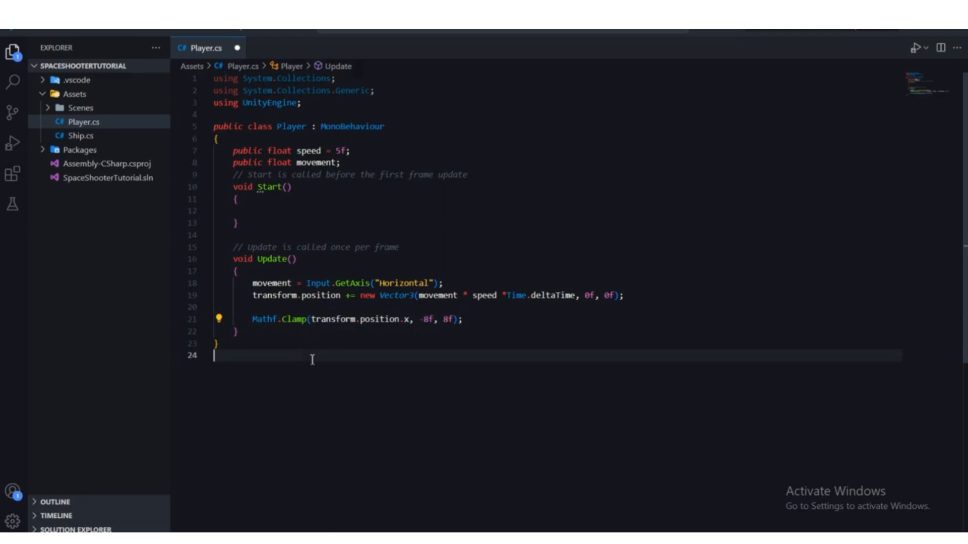
click(257, 321)
drag(464, 319, 254, 321)
Step: Store the Mathf.Clamp result in a new float variable named clampValuex in the Update method
click(254, 323)
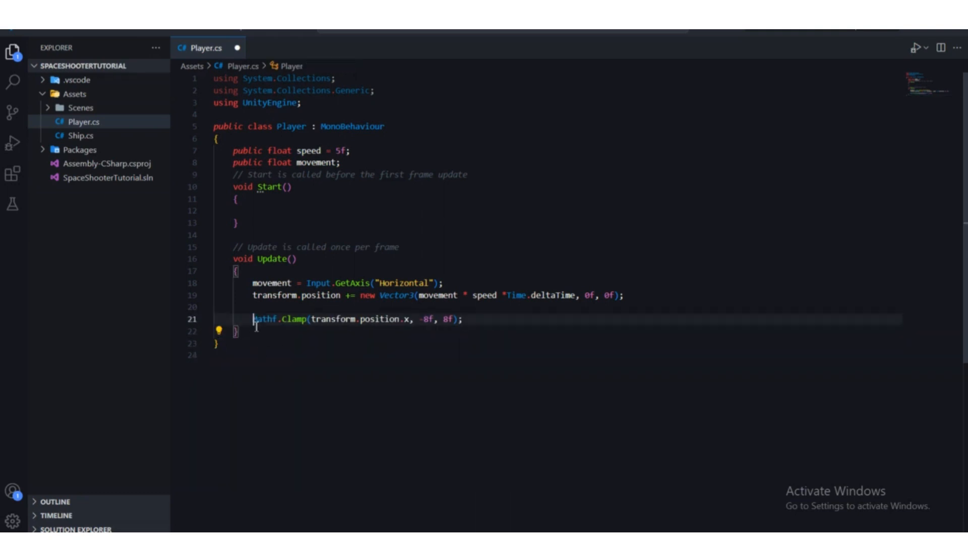
text(float )
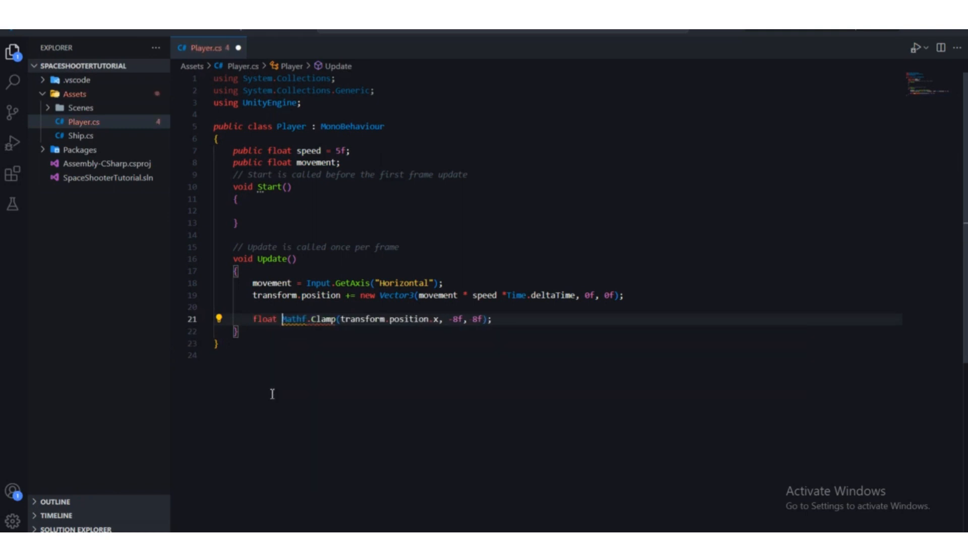
text(c)
key(BackSpace)
text(clampValu)
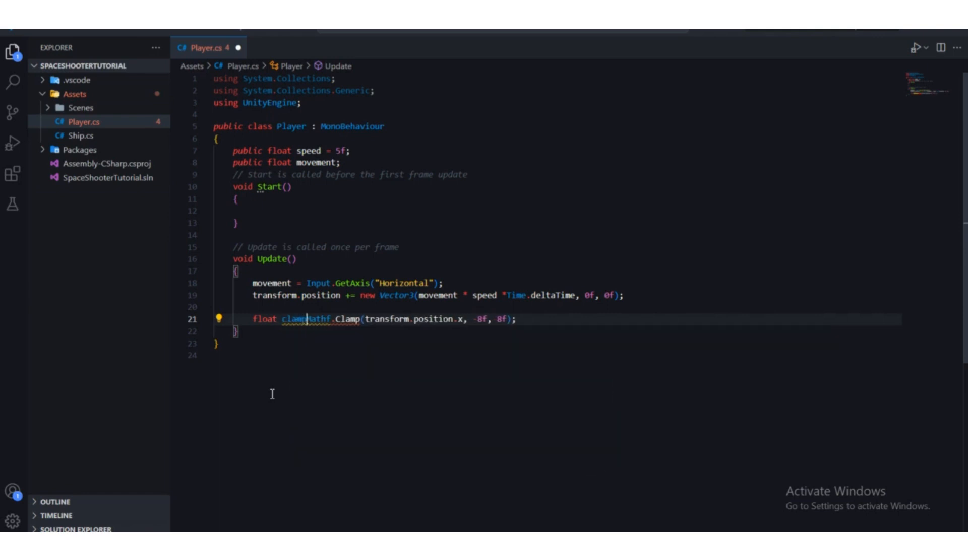
text(e)
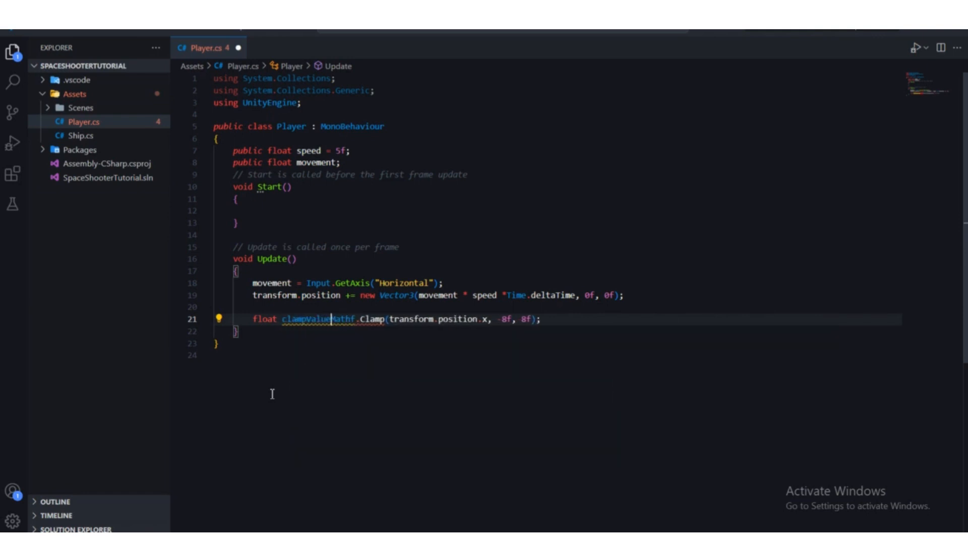
text(x )
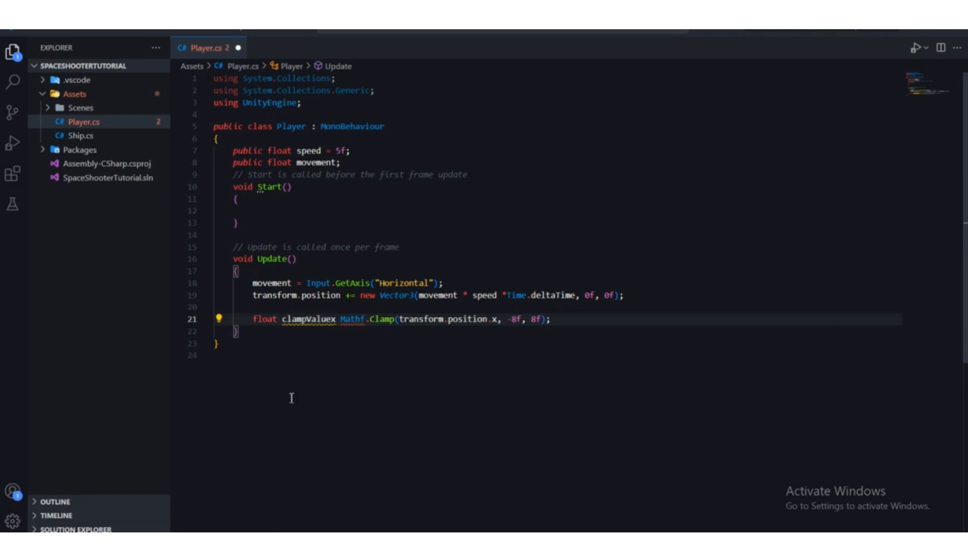
text(=)
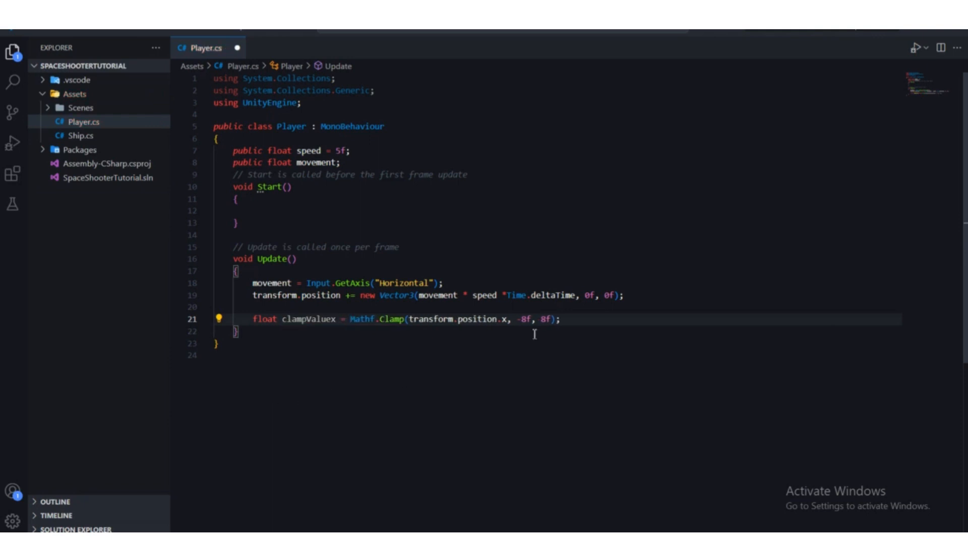
Step: Start a new statement with transform.position on the line below the clampValuex declaration
click(568, 322)
drag(582, 319, 262, 319)
click(462, 355)
click(594, 319)
key(Return)
text(tr)
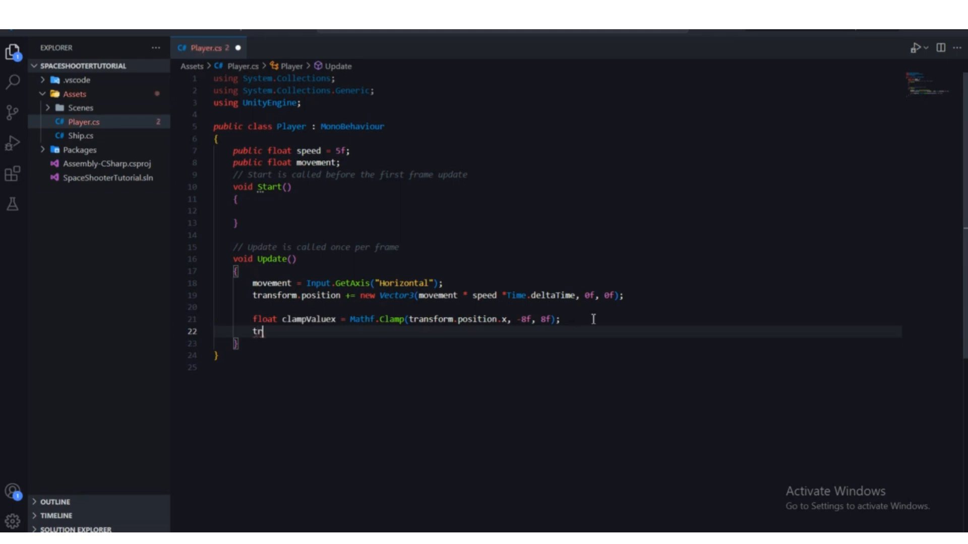
text(ansform.position =)
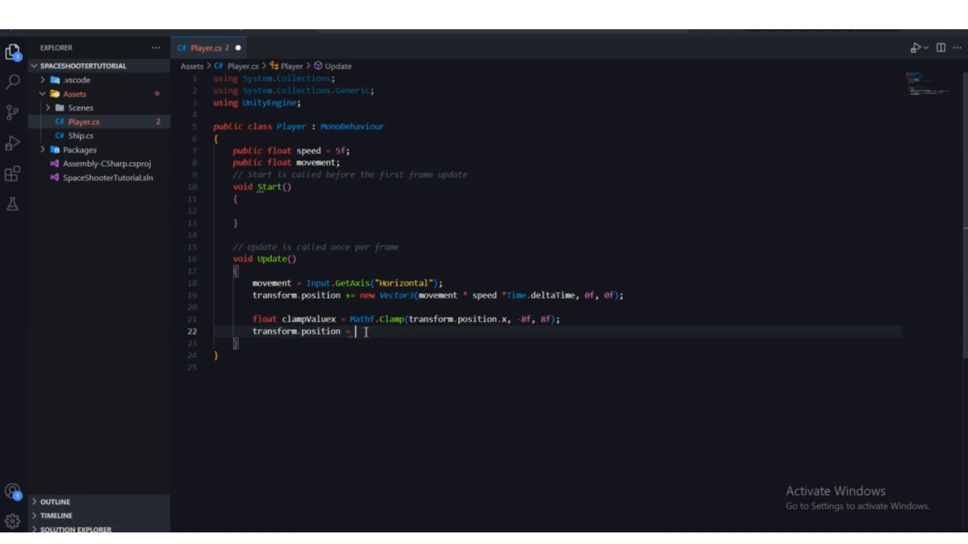
Step: Try to assign clampValuex directly to transform.position.x, ending the statement with a semicolon
click(342, 332)
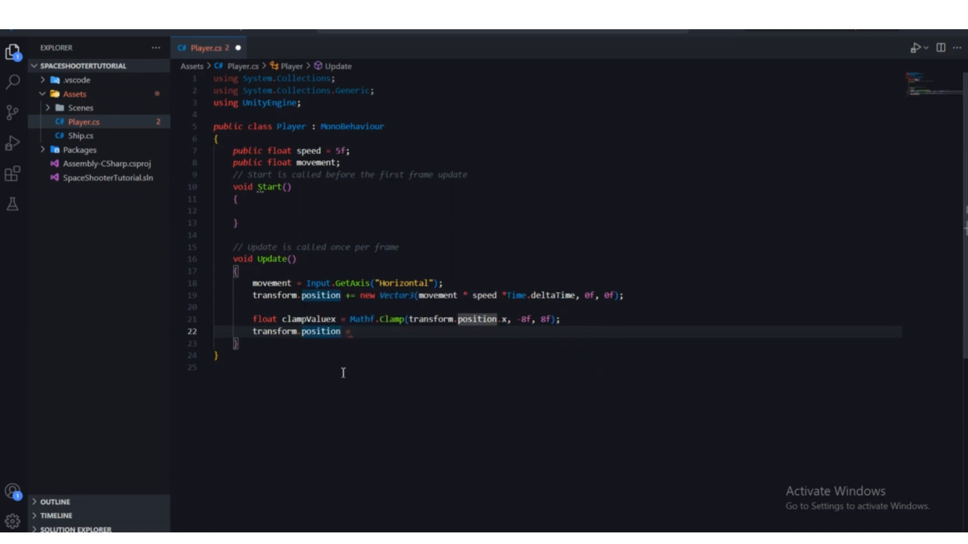
text(x)
key(Right)
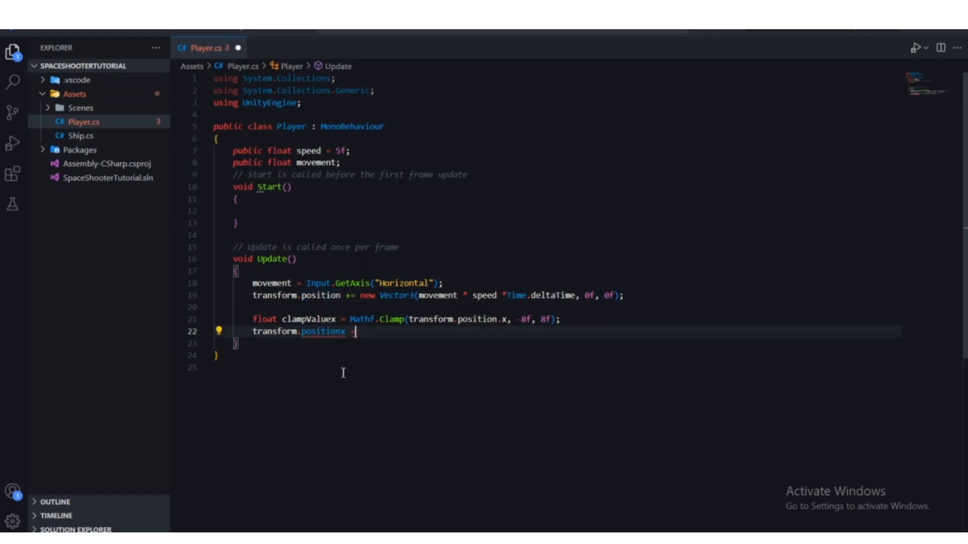
text(x)
key(Right)
text(.x= )
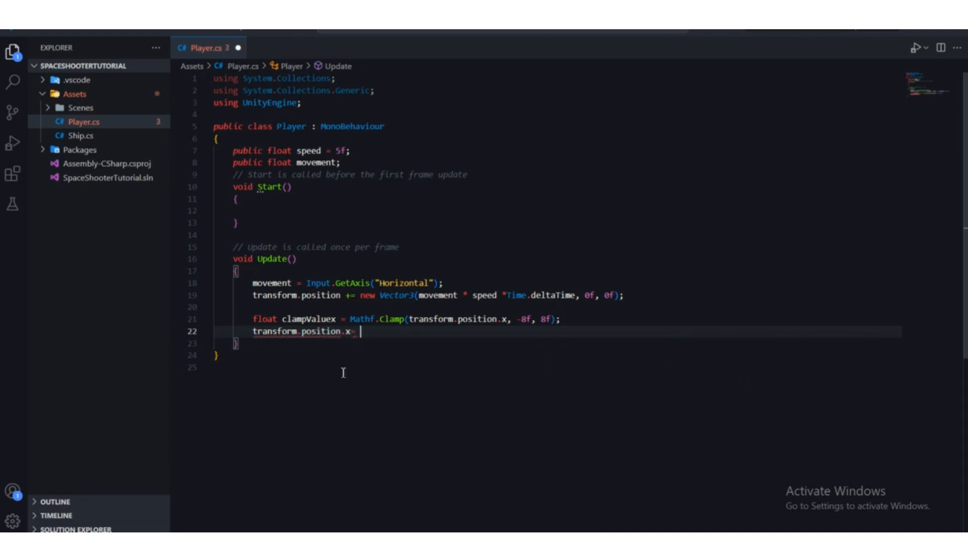
text(cla)
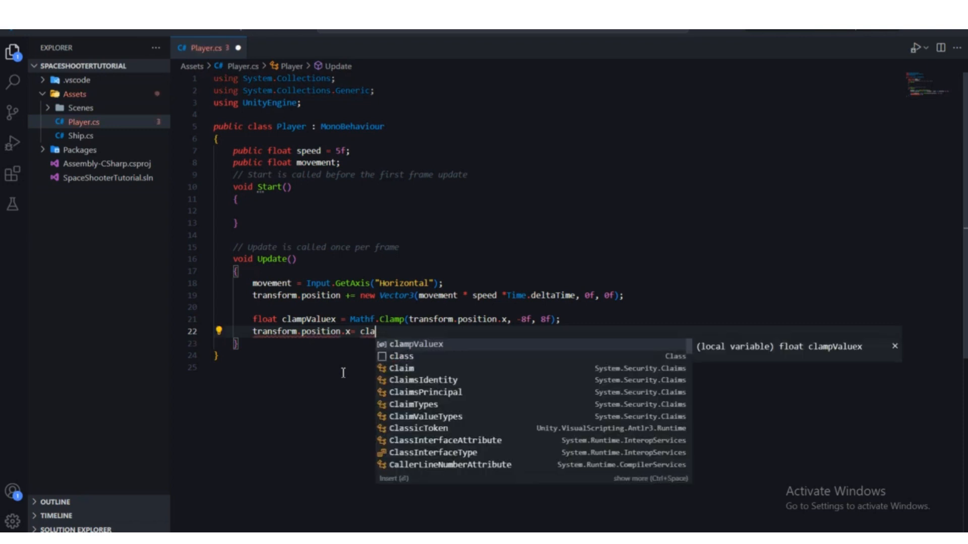
key(Return)
text(;)
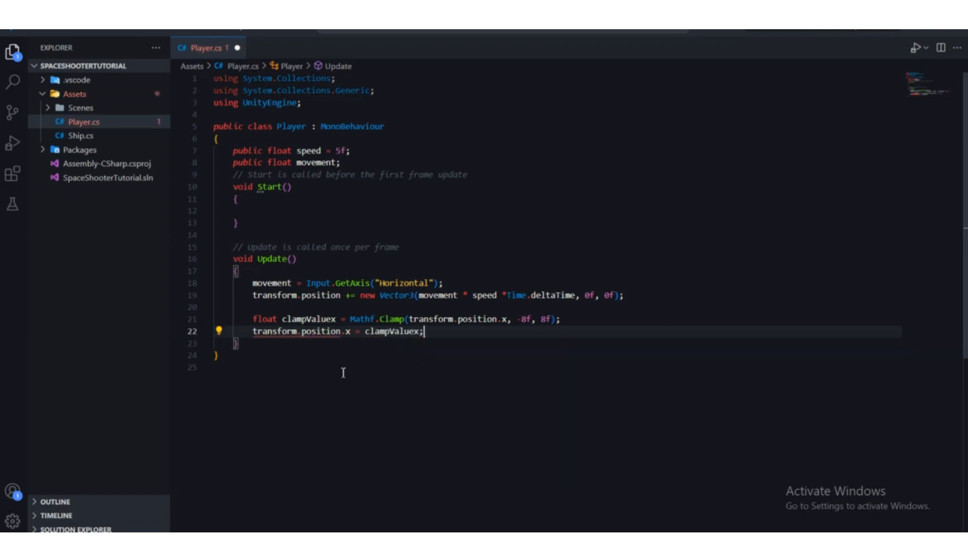
Step: Replace the direct x assignment so that transform.position is set to an empty new Vector3() instead
drag(422, 331, 341, 332)
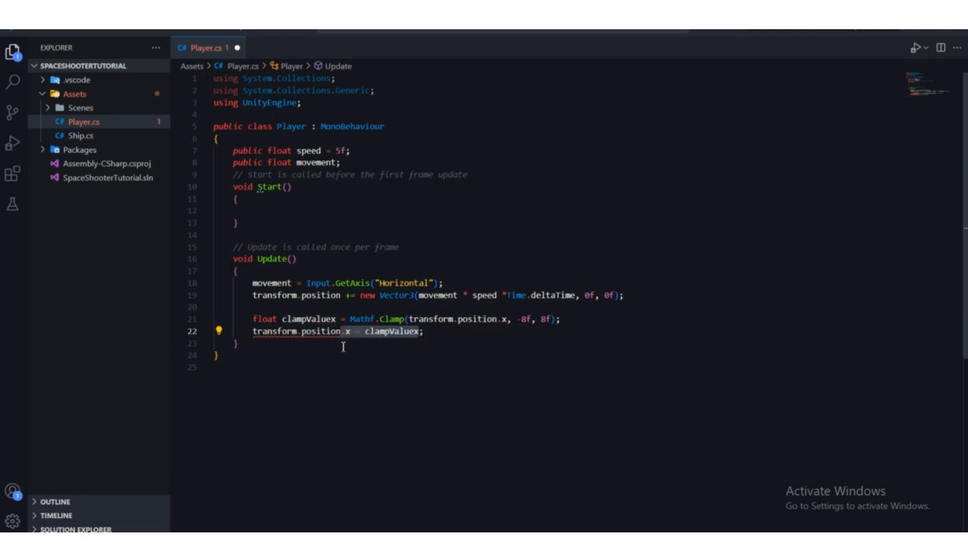
text(= )
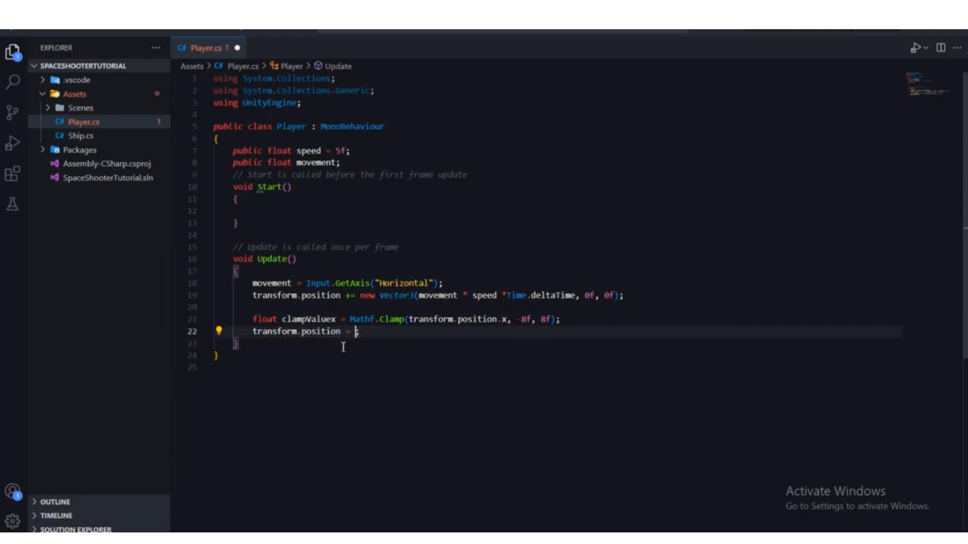
text(new ve)
text(ctor3)
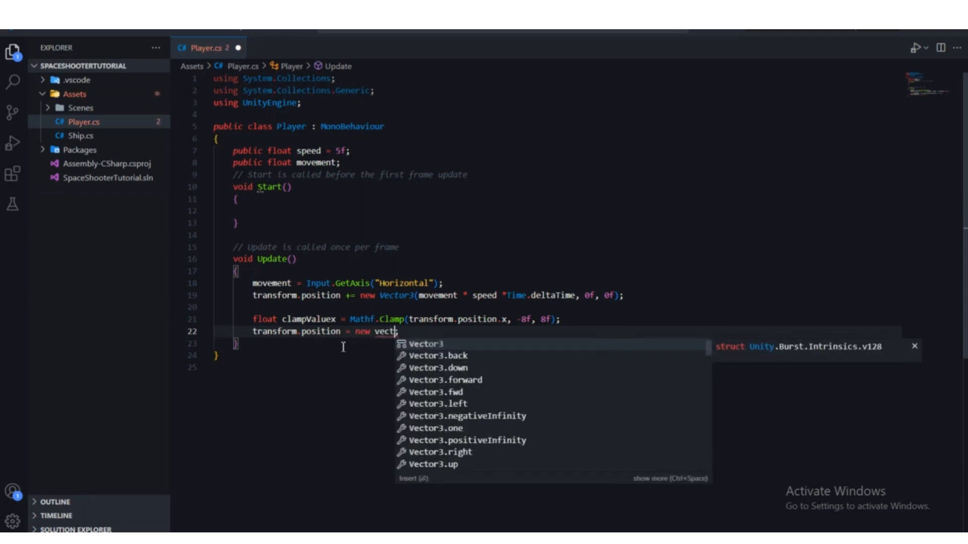
key(Return)
text(()
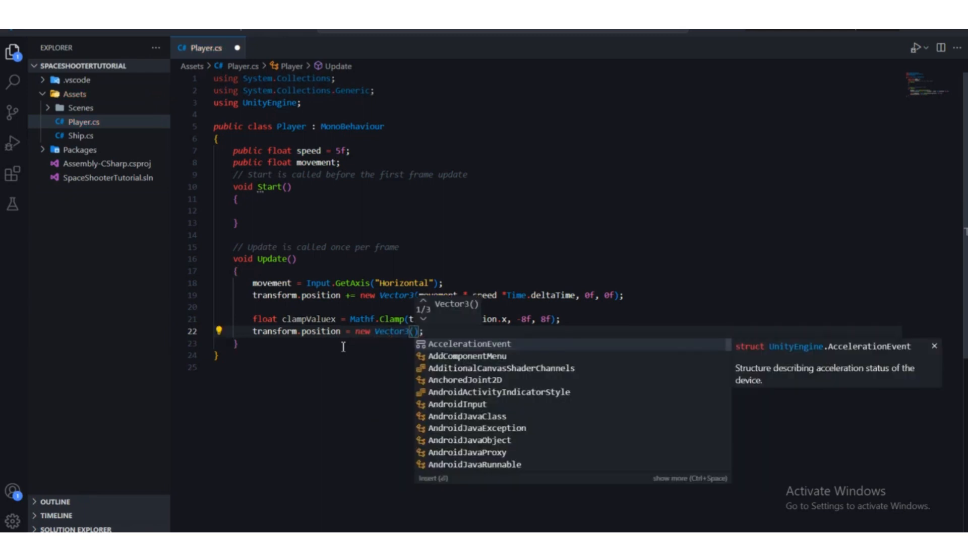
key(Escape)
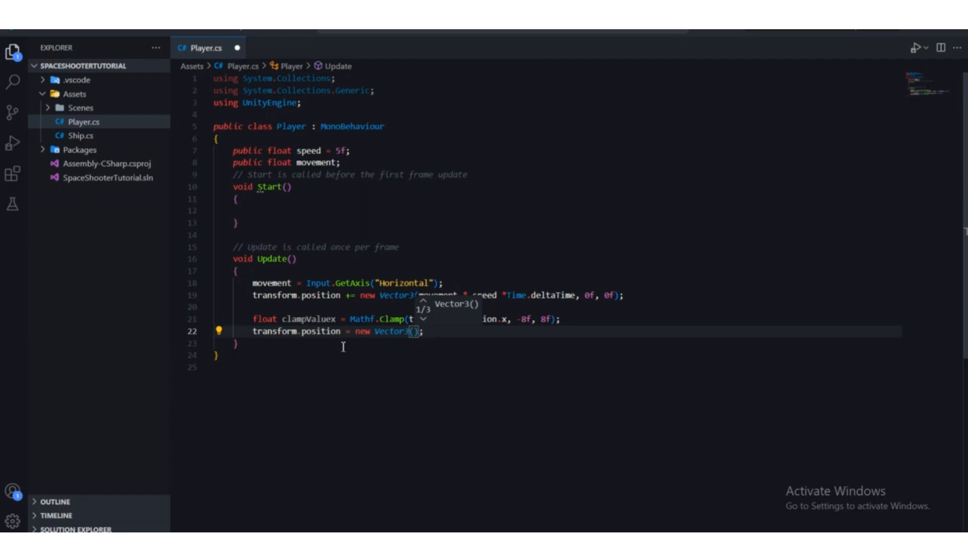
Step: Give the new Vector3 the arguments clampValuex, 0f and 0f, and save the Player script
text(clam)
key(Return)
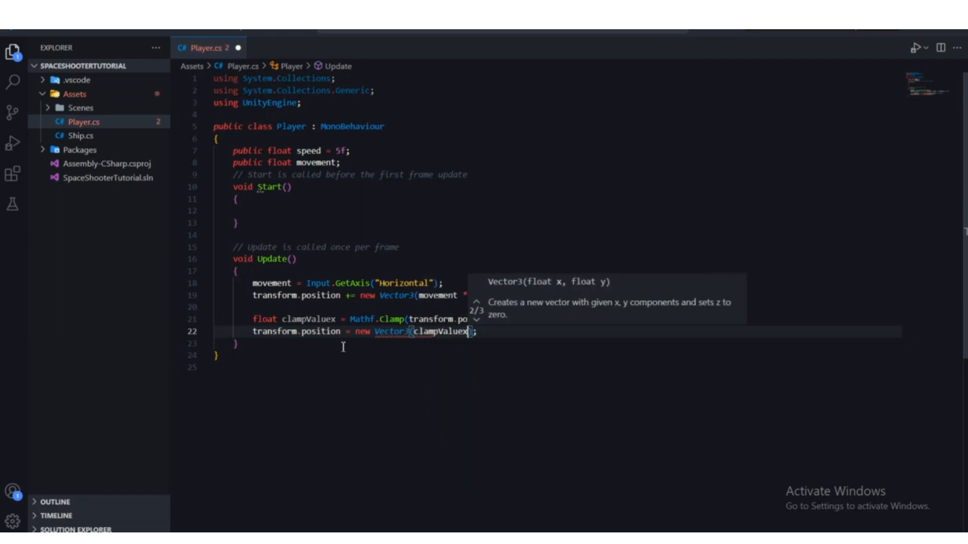
text(,0f,)
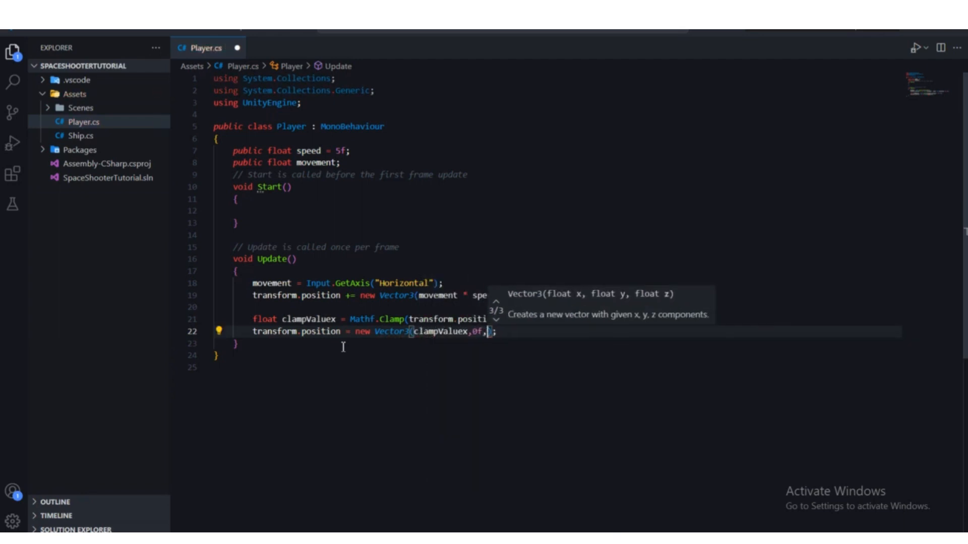
text(0f)
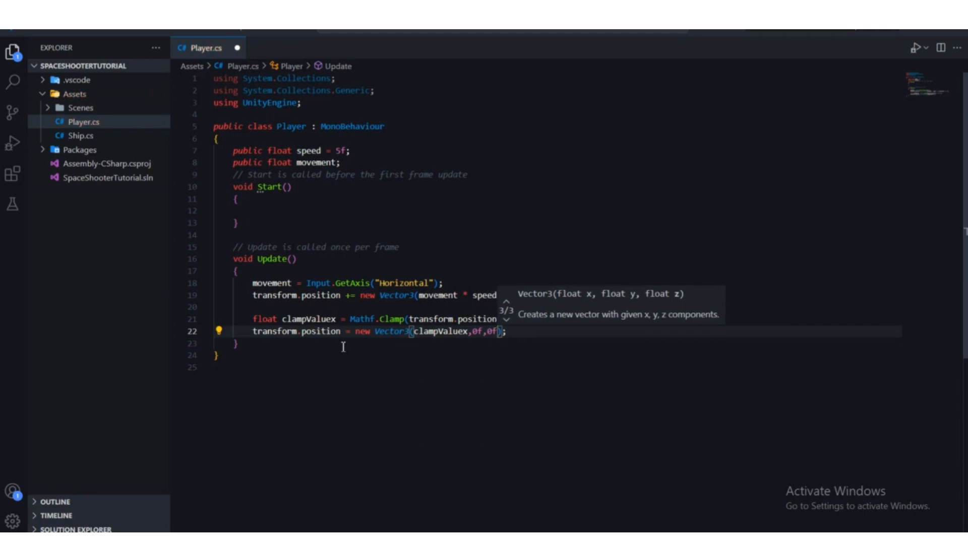
click(384, 297)
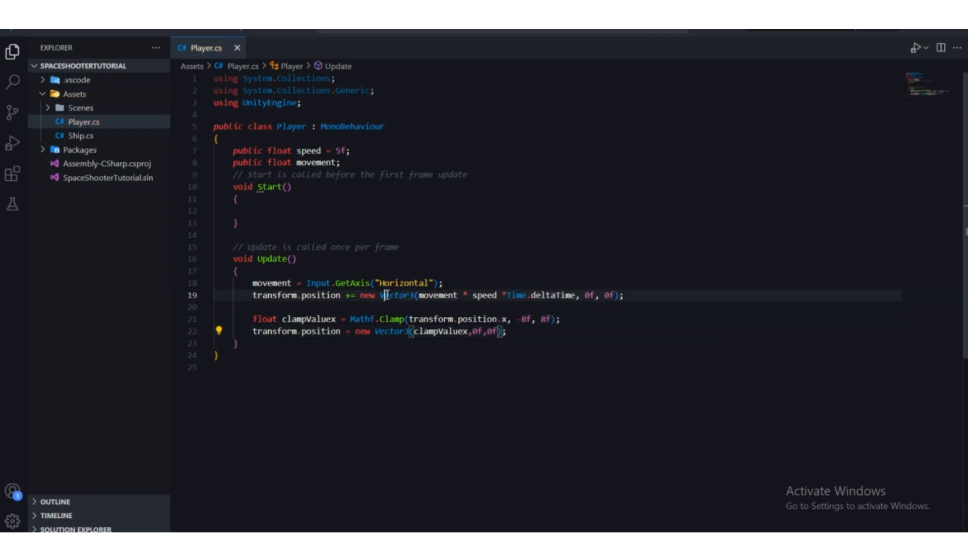
Step: Switch to Unity, play the game, steer the ship to both sides to test the horizontal limits, and stop playing
click(602, 535)
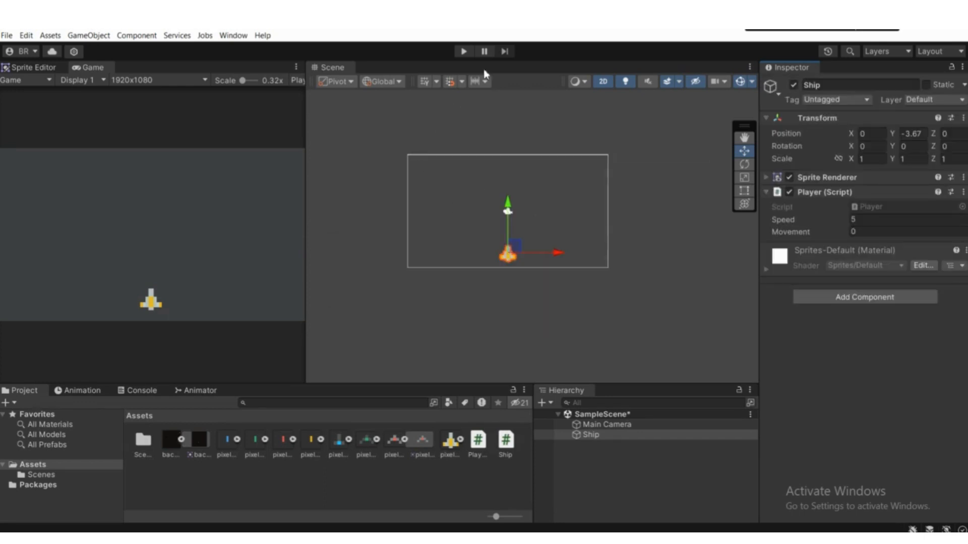
click(464, 50)
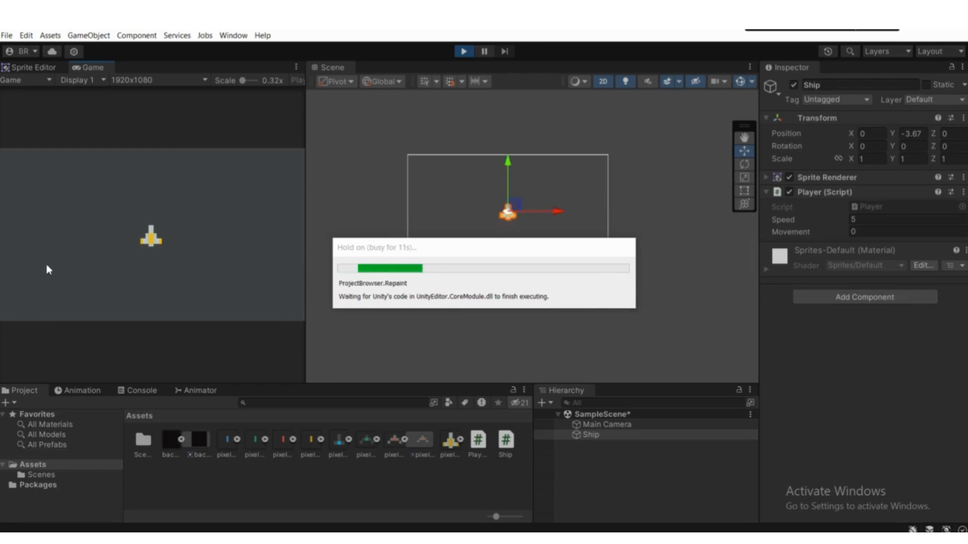
key(Left)
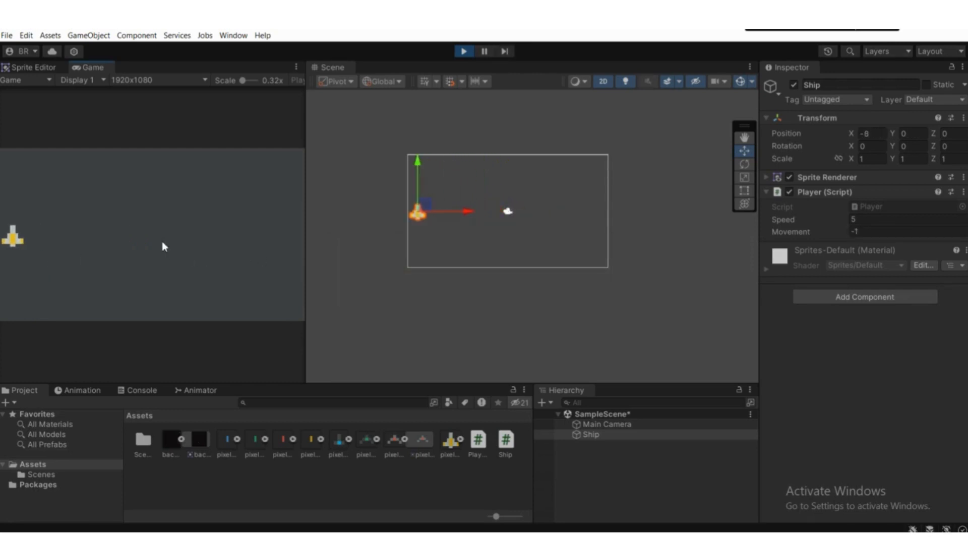
key(Right)
key(Left)
key(Right)
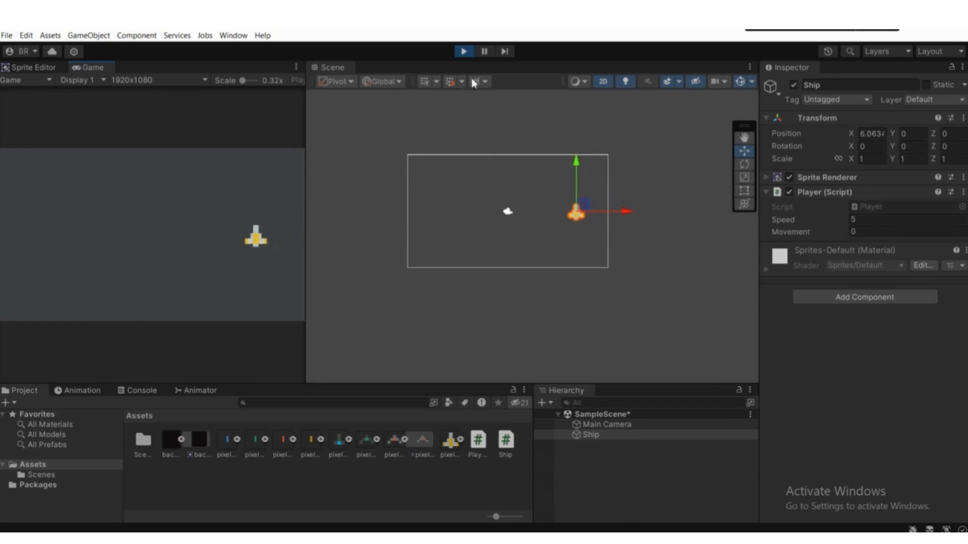
click(464, 52)
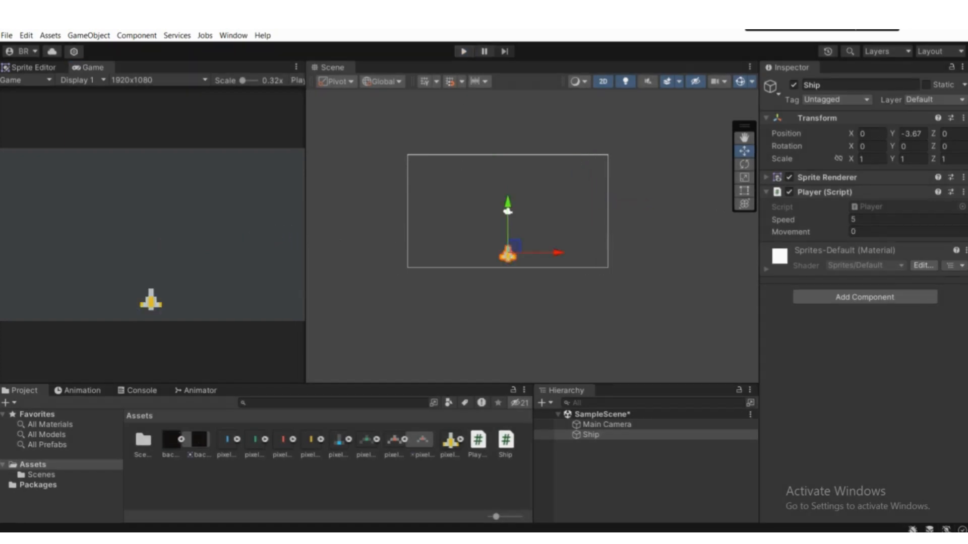
Step: Return to the Player script and replace the second Vector3 argument beside clampValuex with transform.position.y
key(alt+Tab)
click(484, 332)
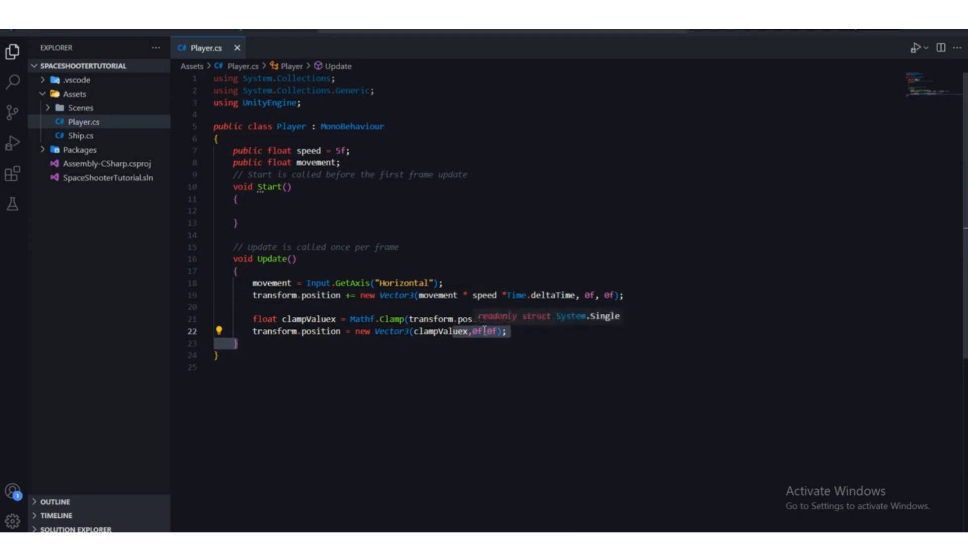
double_click(477, 331)
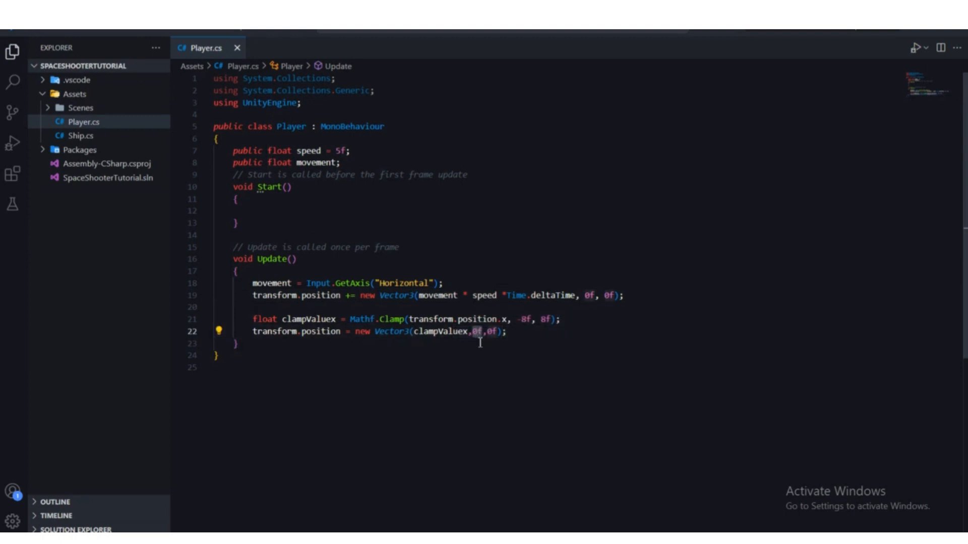
text(transform.p)
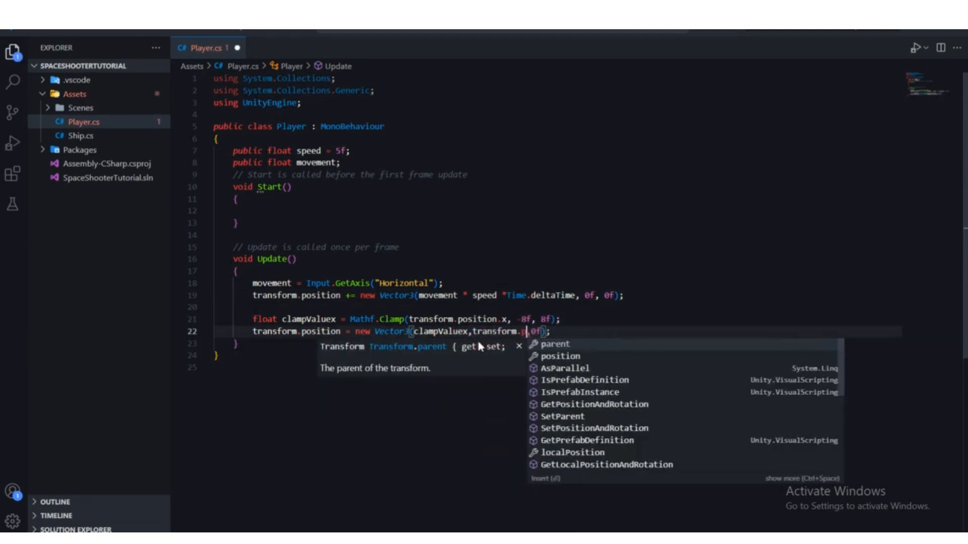
text(osition.y)
key(Right)
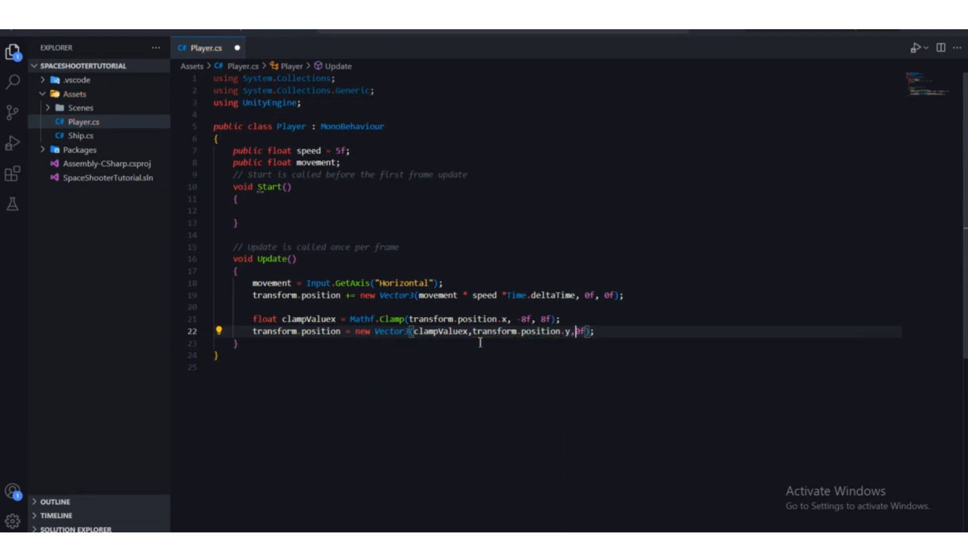
Step: Replace the third Vector3 argument, 0f, with transform.position.y in the clamped position assignment
key(Delete)
key(Delete)
text(r)
key(BackSpace)
text(transform)
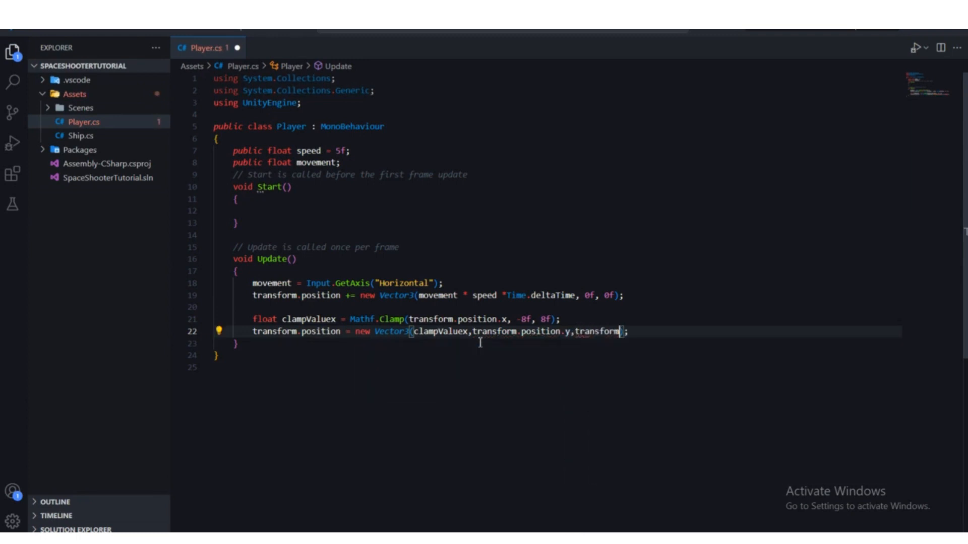
text(.position.)
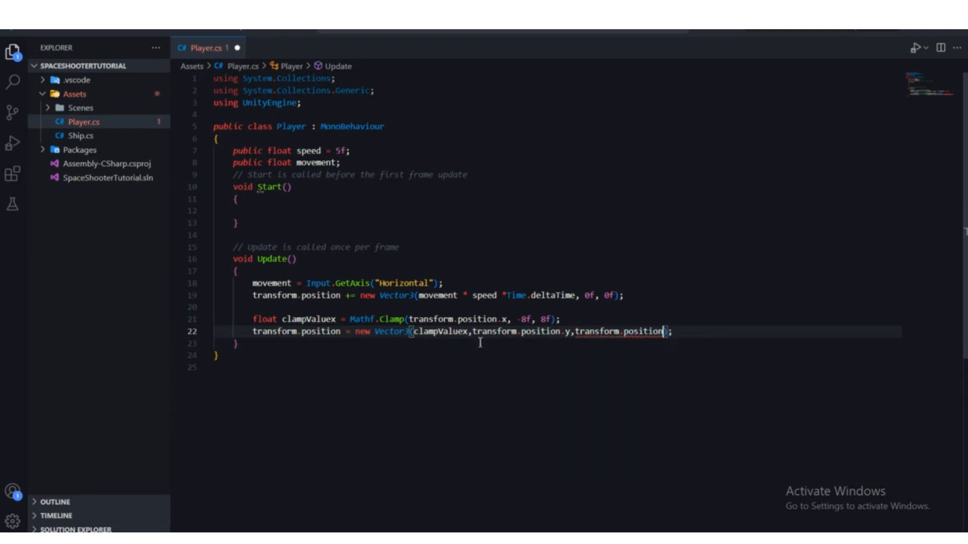
text(y)
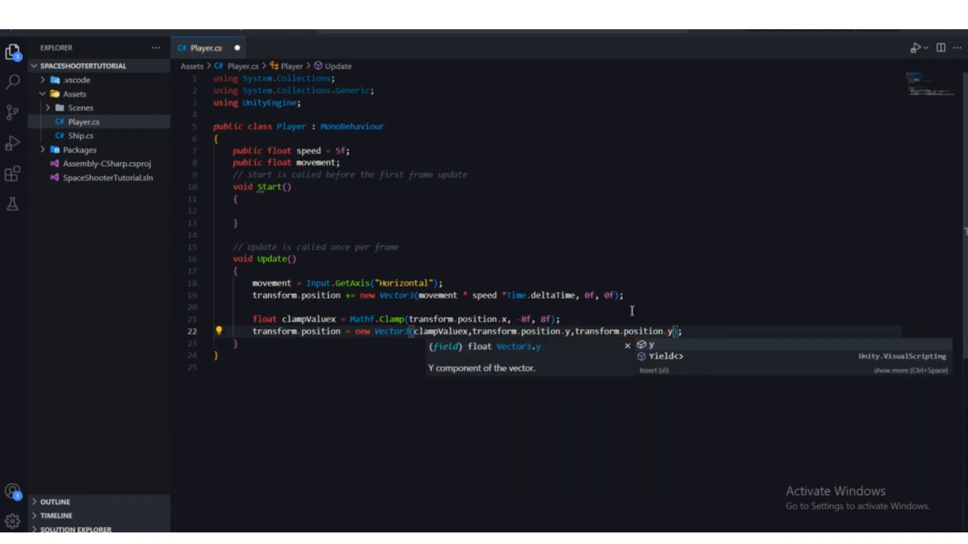
click(630, 308)
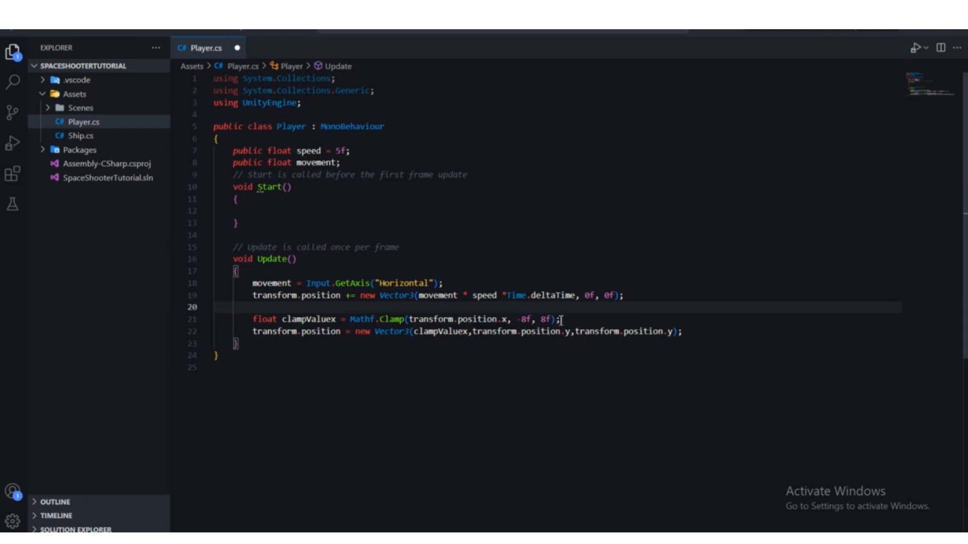
Step: Check the transform.position.x argument of Mathf.Clamp, switch to Unity and shift the ship along the X axis to about 0.13
drag(560, 320, 507, 321)
click(413, 320)
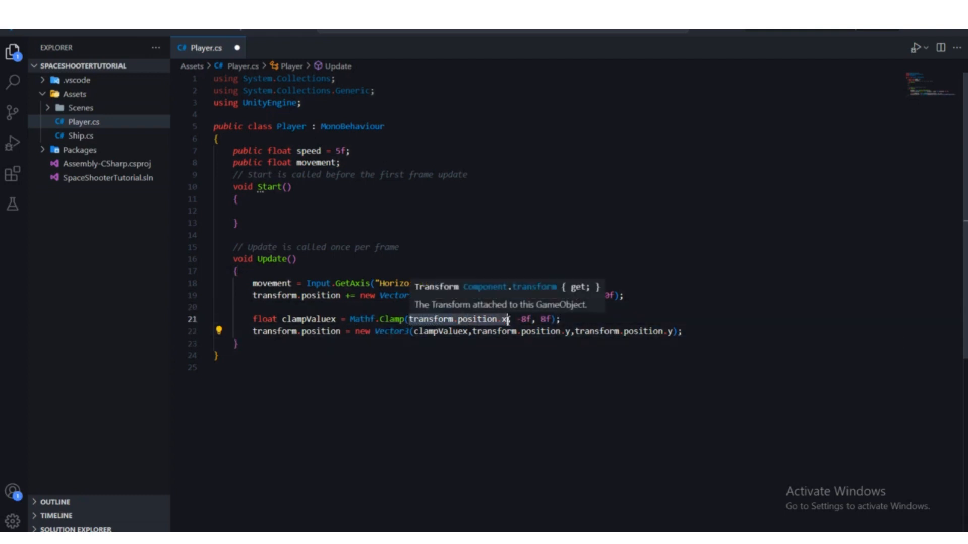
key(alt+Tab)
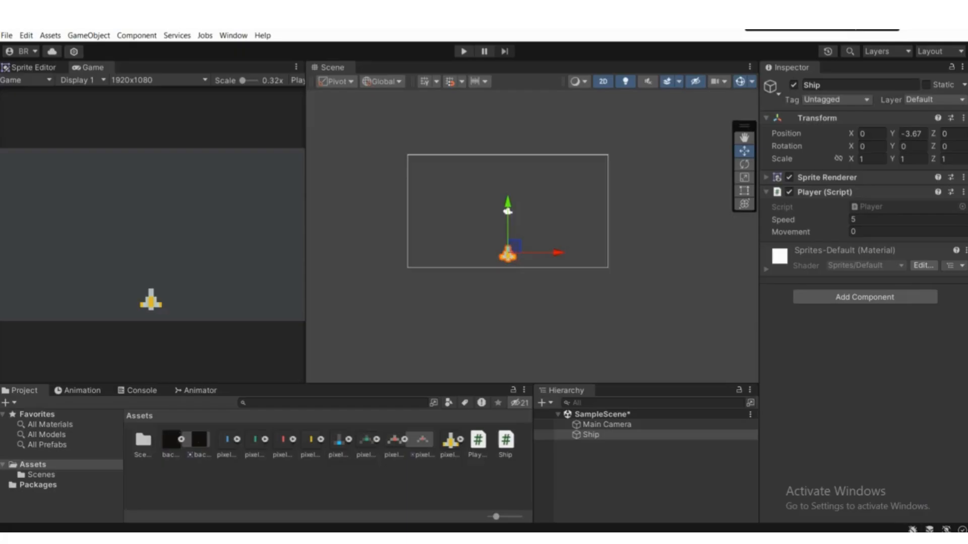
scroll(491, 284, down, 4)
scroll(501, 262, up, 15)
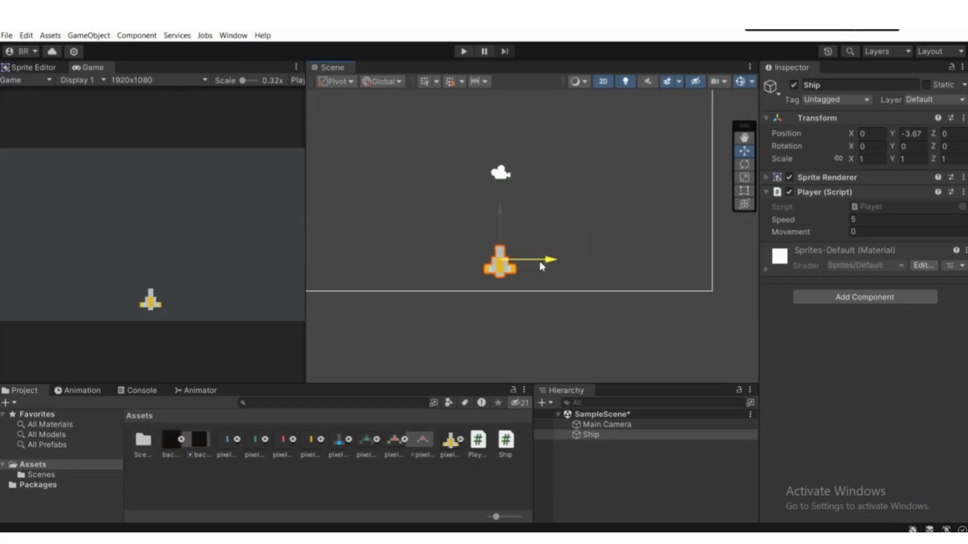
mouse_move(539, 261)
mouse_down()
mouse_move(635, 261)
mouse_move(504, 276)
mouse_move(553, 270)
mouse_up()
Step: Return to the Player script and examine the Mathf.Clamp call with its transform.position.x, -8f and 8f arguments
key(alt+Tab)
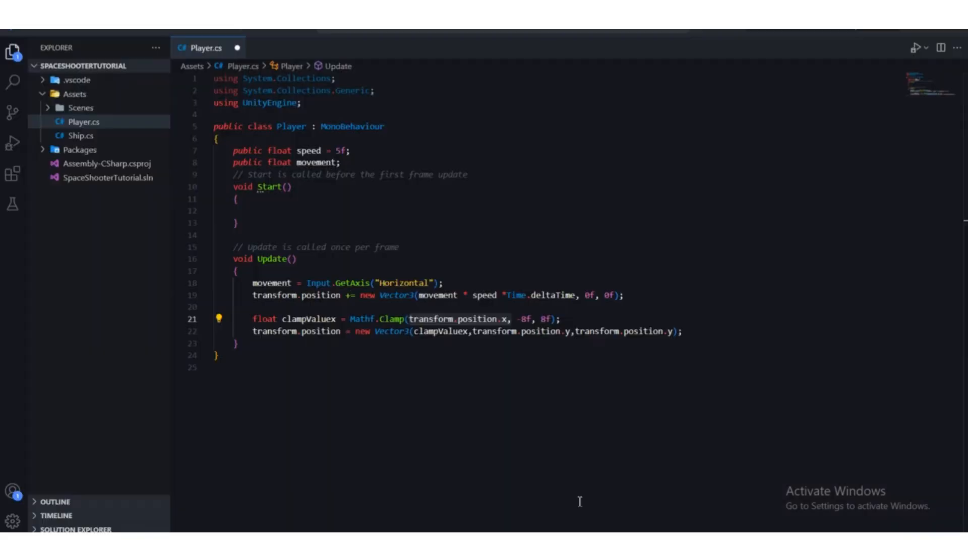
drag(351, 319, 406, 319)
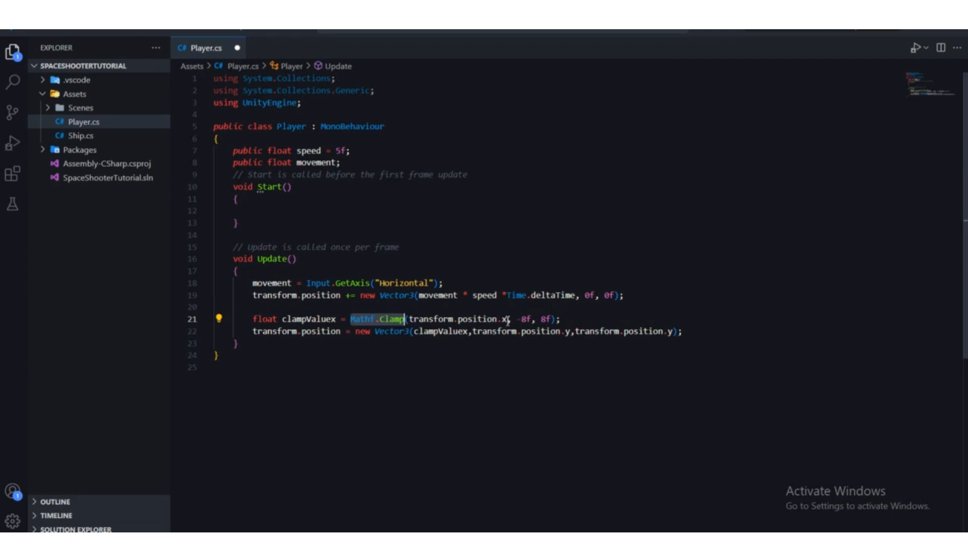
drag(506, 319, 413, 319)
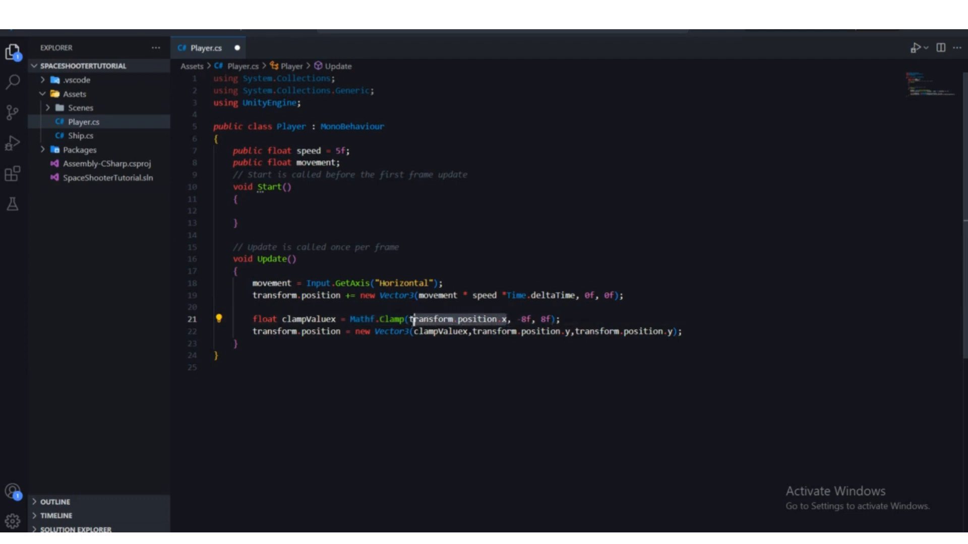
click(504, 372)
drag(513, 319, 547, 319)
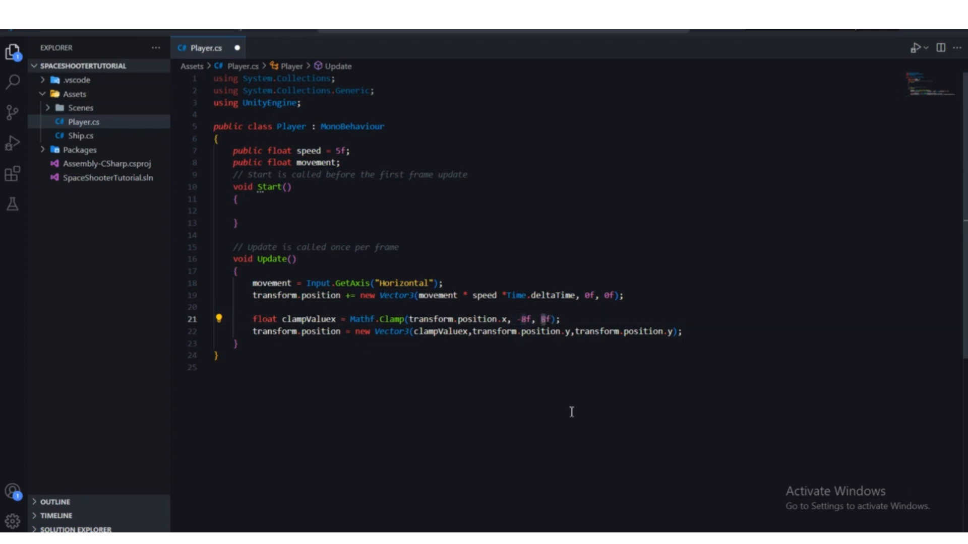
Step: Switch to Unity and move the ship along the X axis in the scene to about -0.22
click(602, 540)
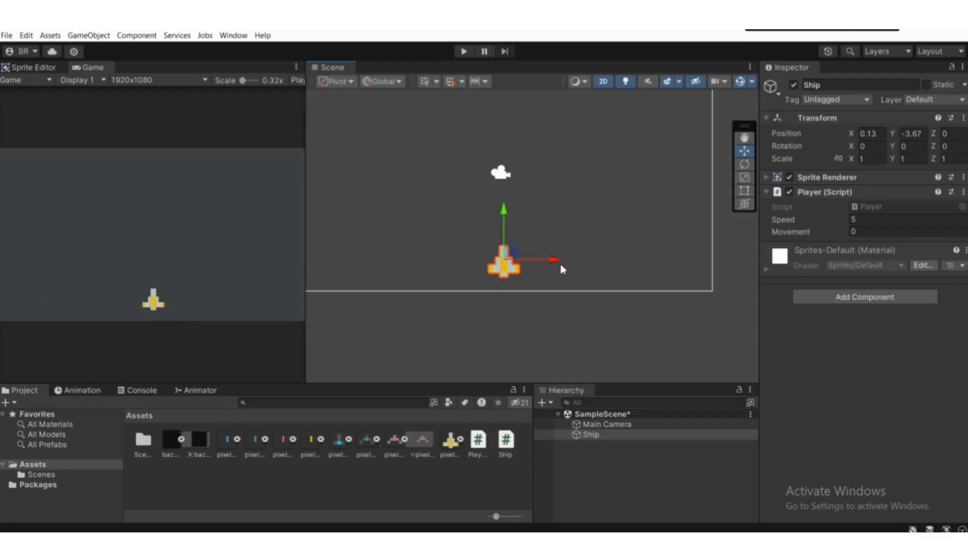
scroll(560, 265, down, 5)
middle_drag(549, 283, 621, 295)
mouse_move(639, 277)
mouse_down()
mouse_move(457, 274)
mouse_move(779, 277)
mouse_move(621, 283)
mouse_up()
Step: Return to the Player script and examine how clampValuex is declared and assigned from the Mathf.Clamp expression
key(alt+Tab)
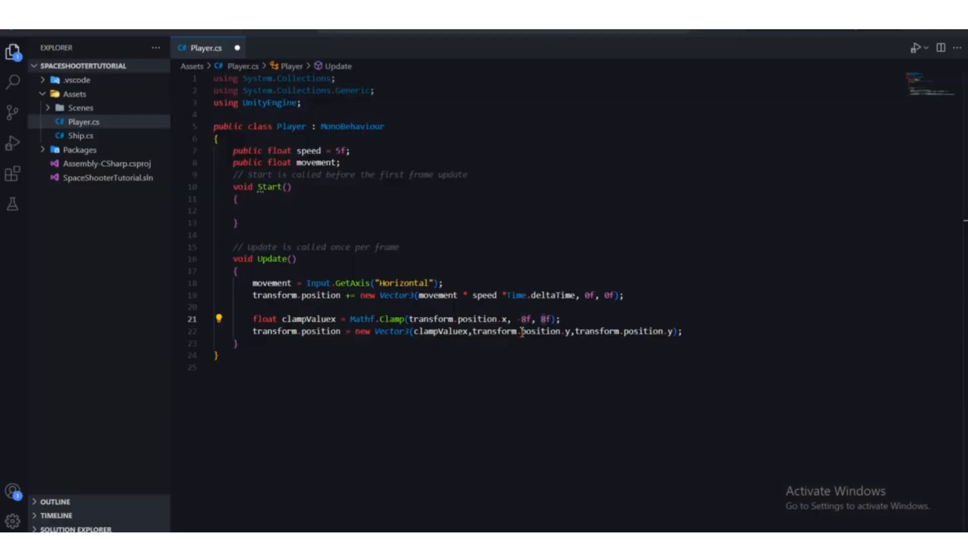
scroll(514, 309, down, 1)
scroll(515, 309, up, 1)
click(565, 312)
drag(560, 319, 281, 319)
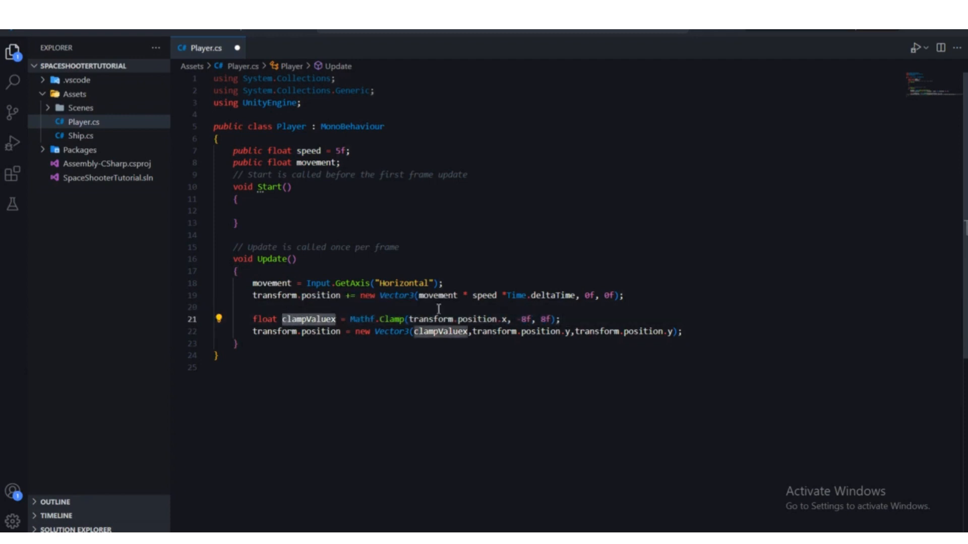
click(537, 311)
drag(560, 319, 351, 319)
click(564, 318)
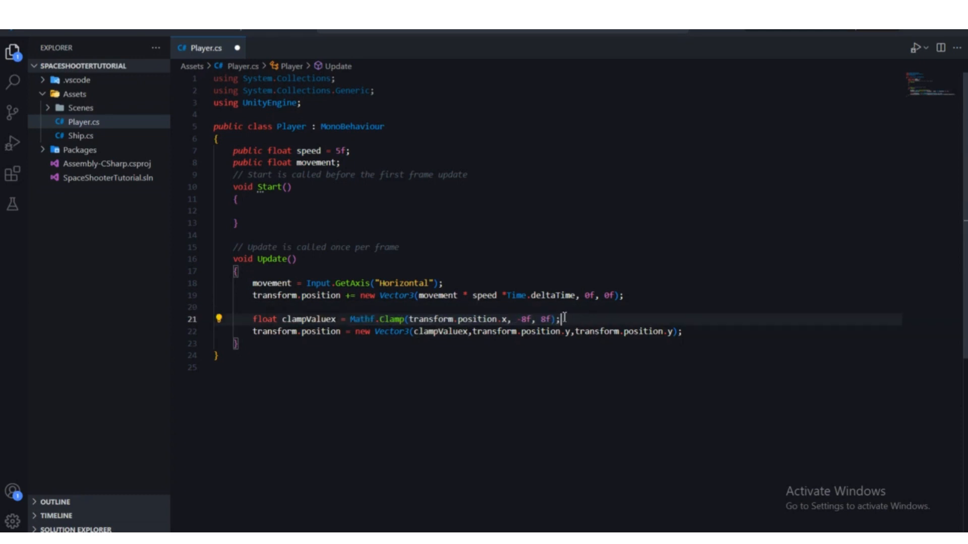
drag(565, 319, 282, 319)
click(351, 332)
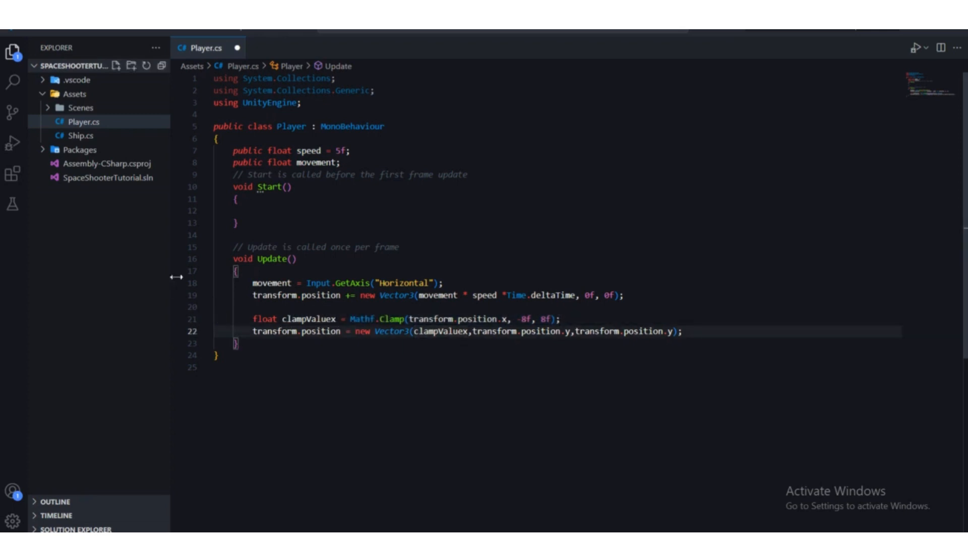
drag(561, 319, 283, 319)
click(339, 366)
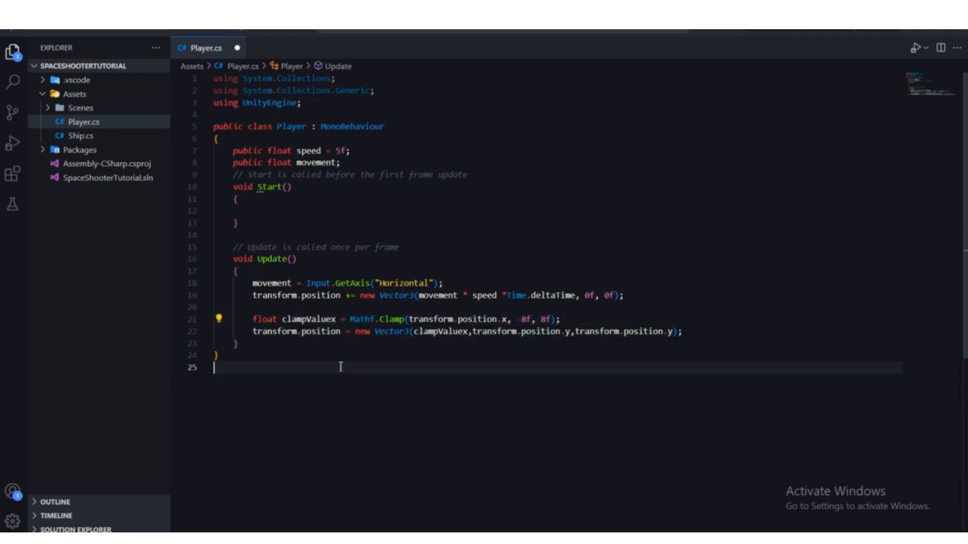
Step: Examine the transform.position assignment and each argument of its new Vector3, checking the ship in Unity for comparison
drag(253, 332, 343, 332)
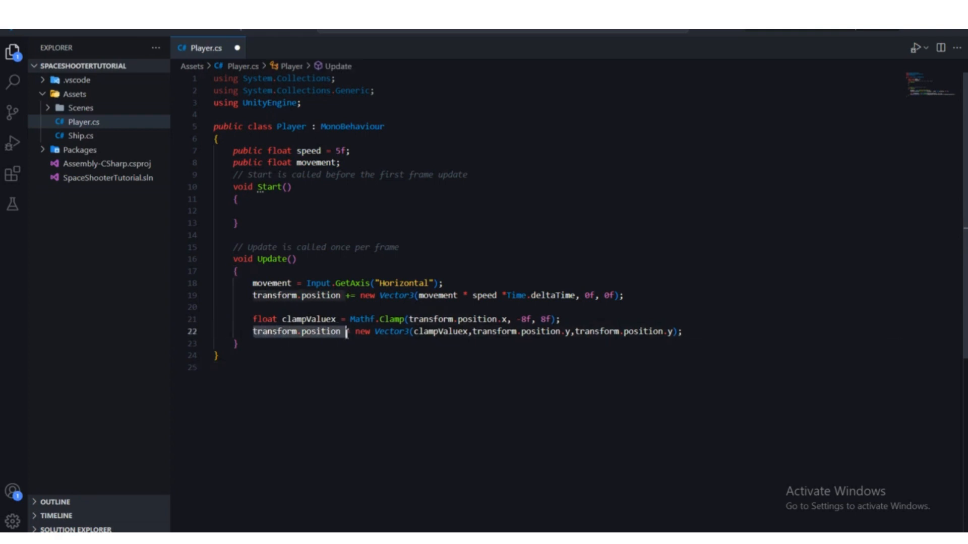
key(Down)
drag(249, 331, 303, 331)
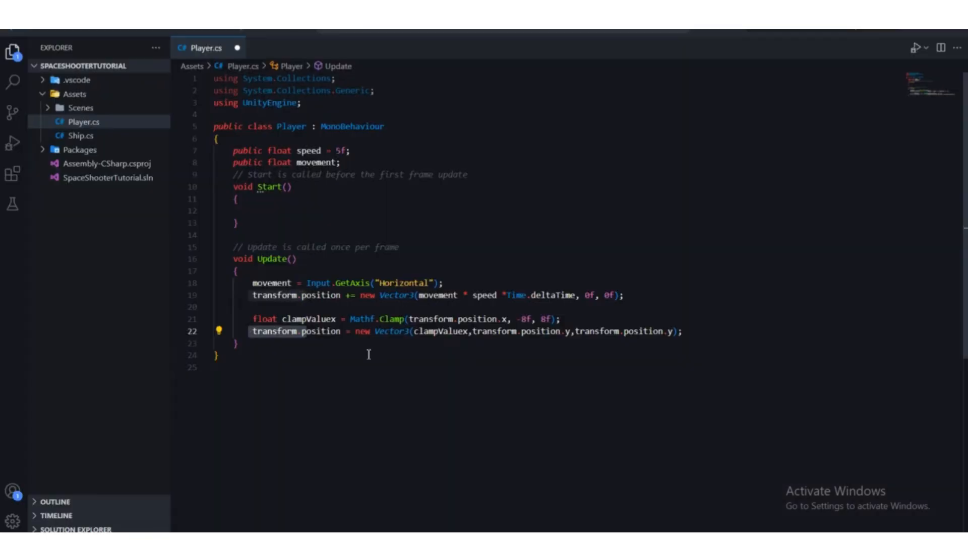
click(369, 354)
click(370, 332)
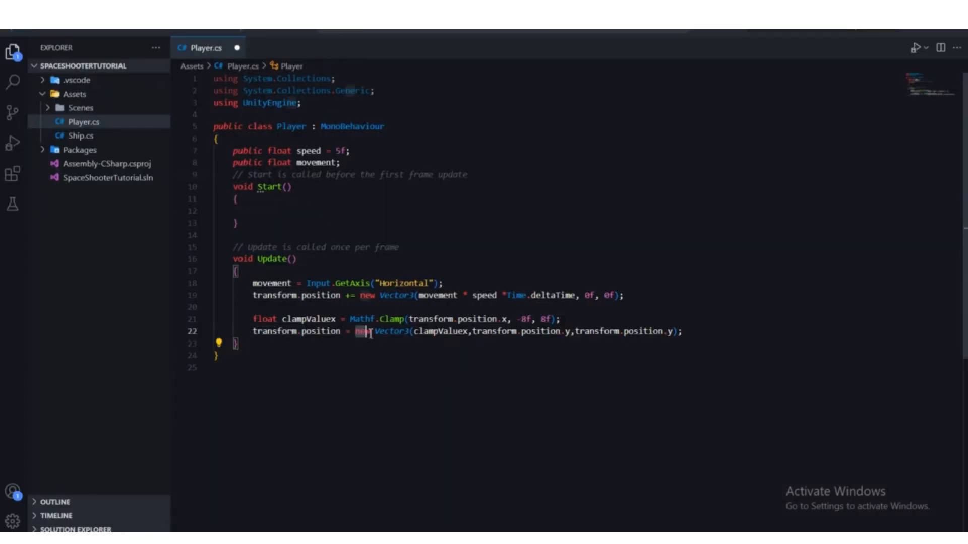
click(412, 333)
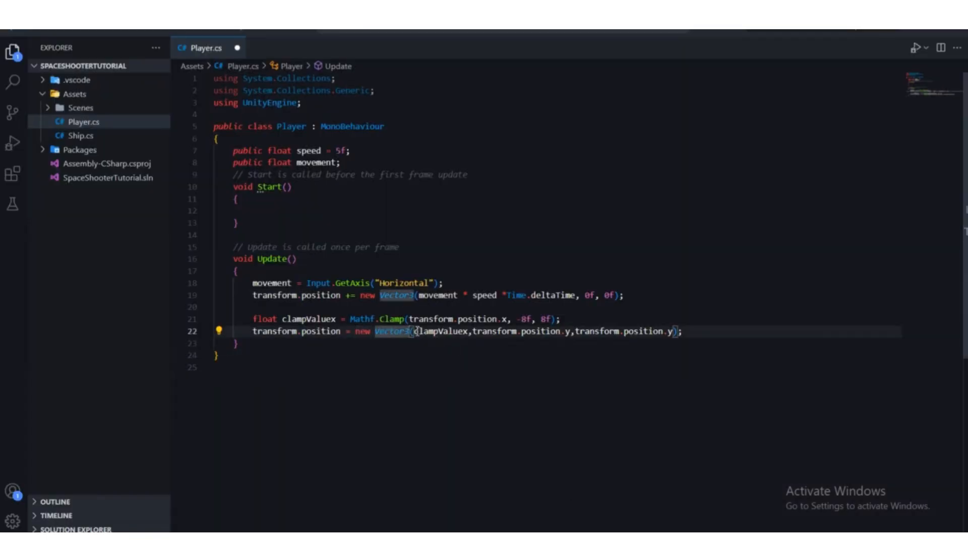
drag(414, 331, 469, 333)
click(473, 339)
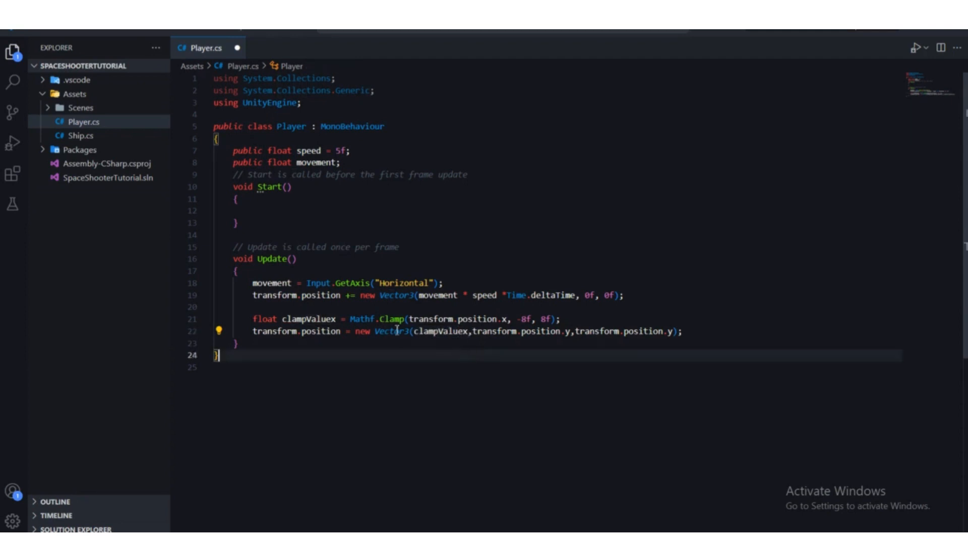
drag(467, 332, 575, 337)
key(alt+Tab)
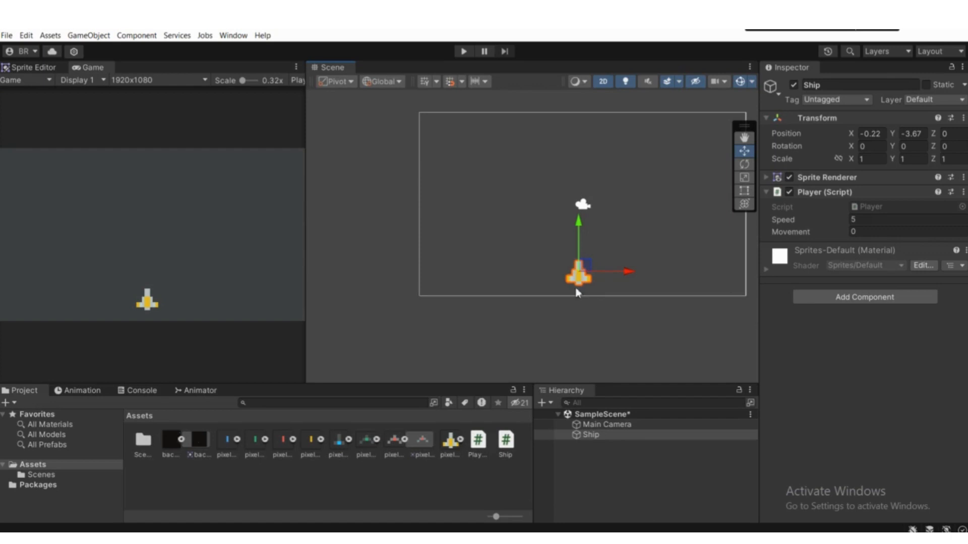
key(alt+Tab)
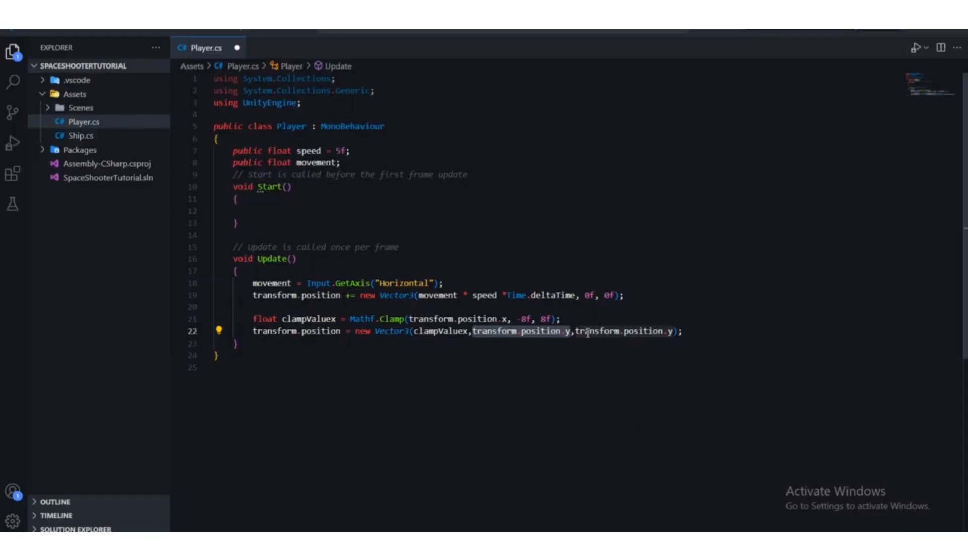
drag(576, 334, 673, 334)
click(667, 345)
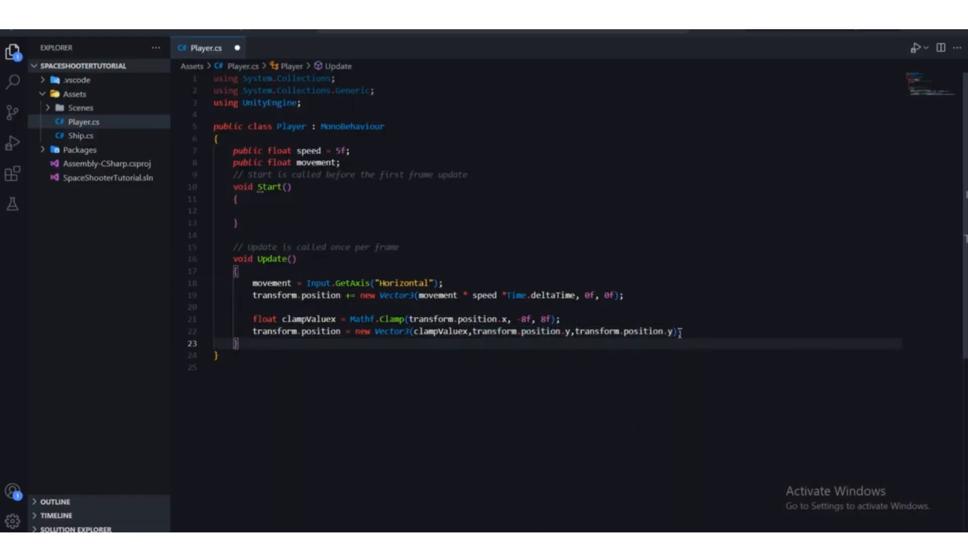
Step: Change the third Vector3 argument to transform.position.z in the clamped position assignment
click(674, 332)
key(BackSpace)
text(z)
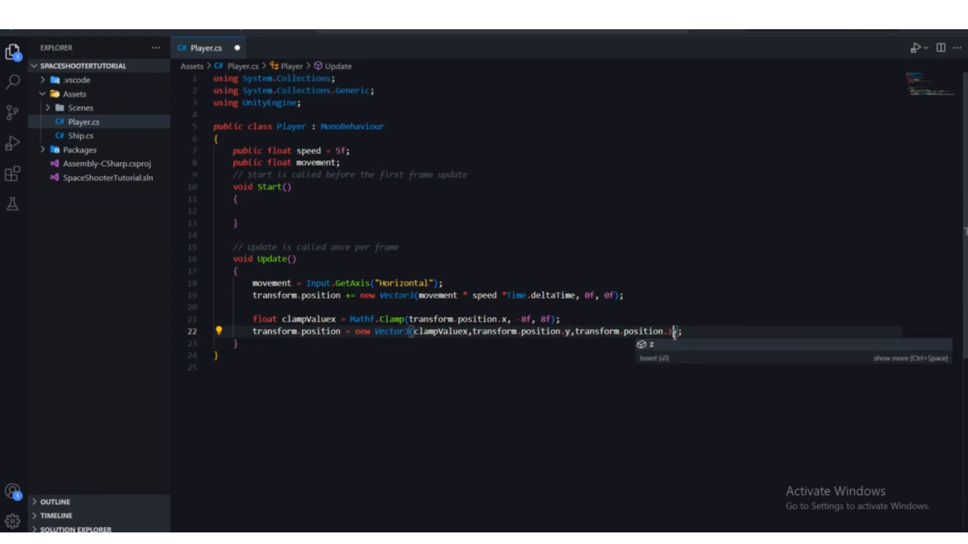
click(718, 310)
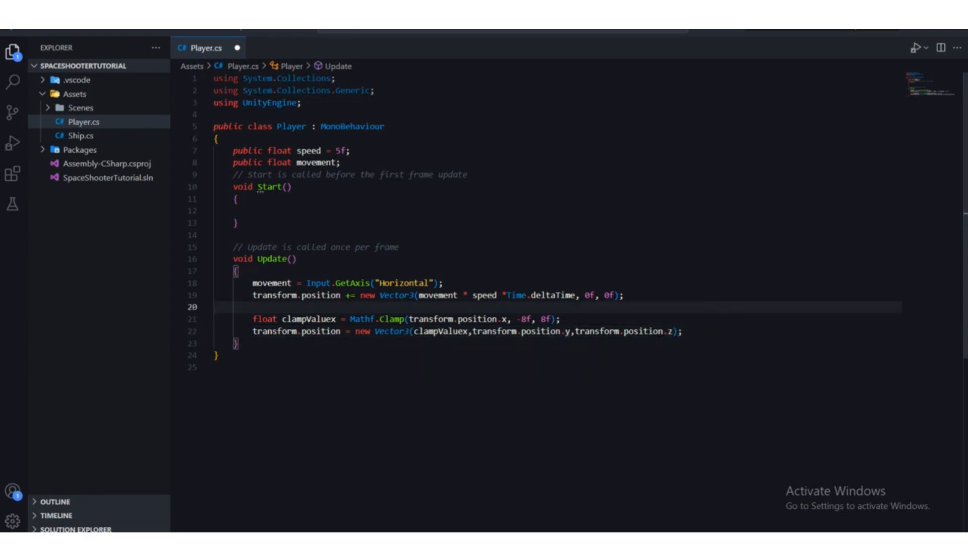
Step: Look at the ship in Unity, return to the Player script and trace clampValuex between the Vector3 and its declaration
click(624, 504)
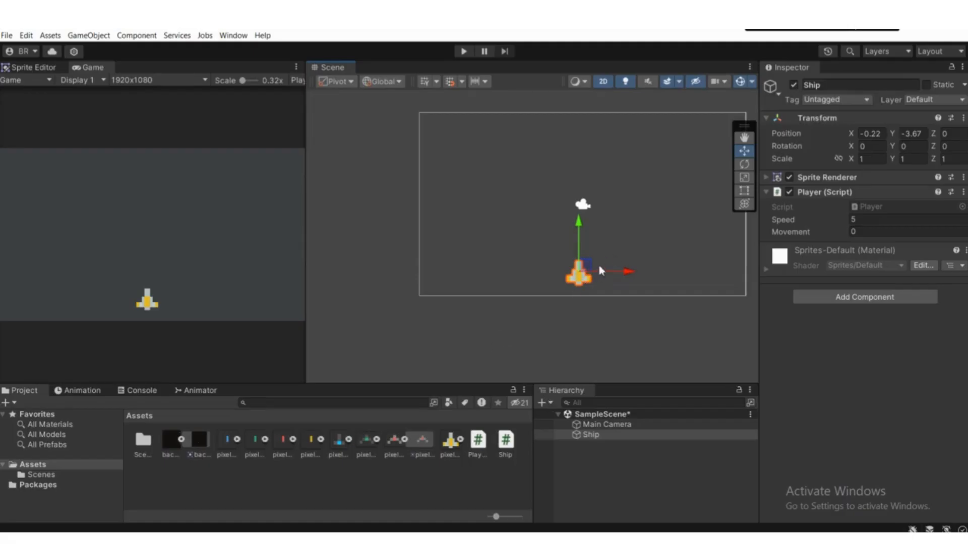
click(624, 537)
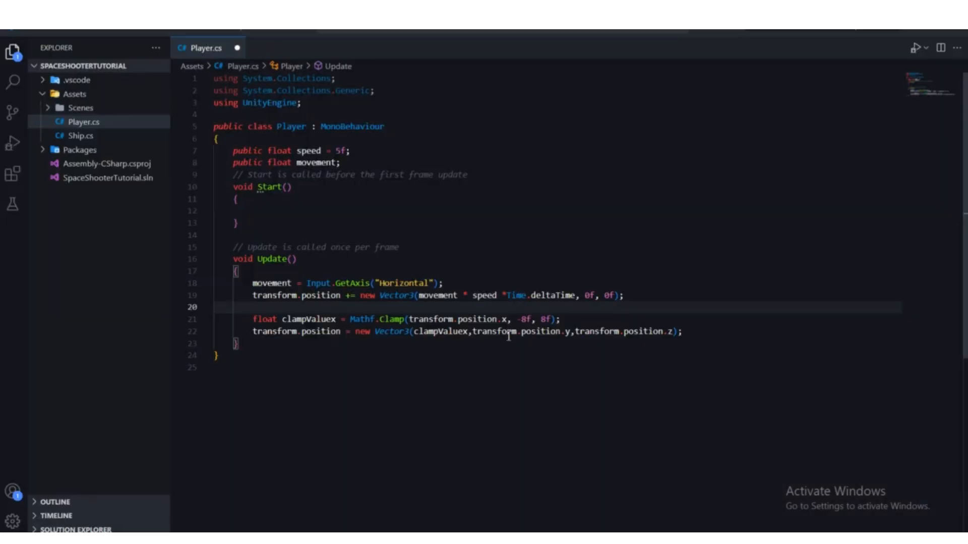
click(471, 334)
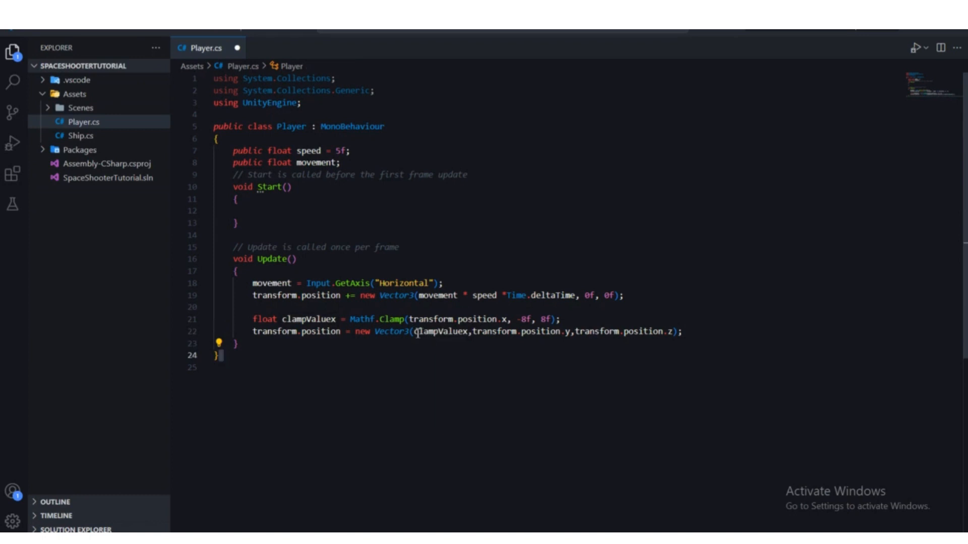
drag(414, 331, 469, 331)
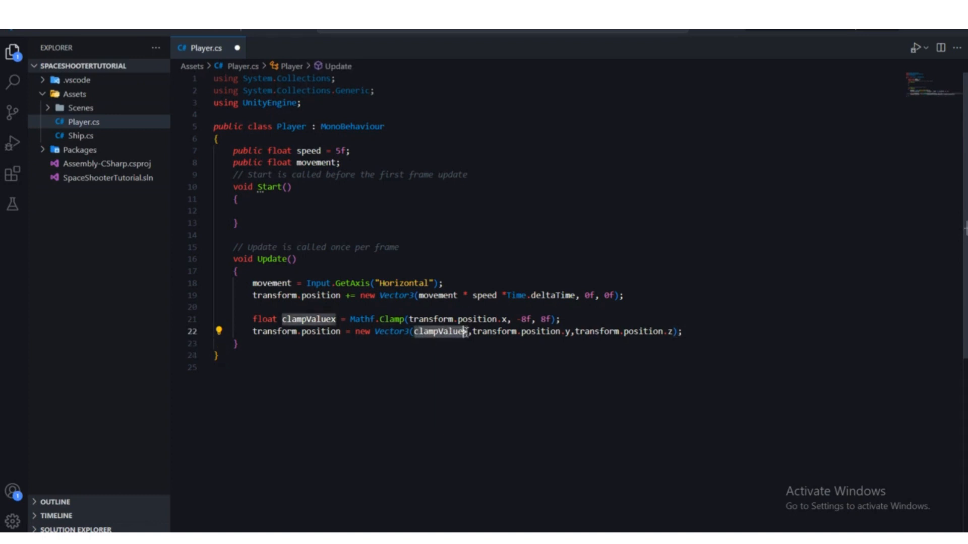
click(476, 384)
drag(351, 319, 284, 320)
click(557, 319)
click(429, 355)
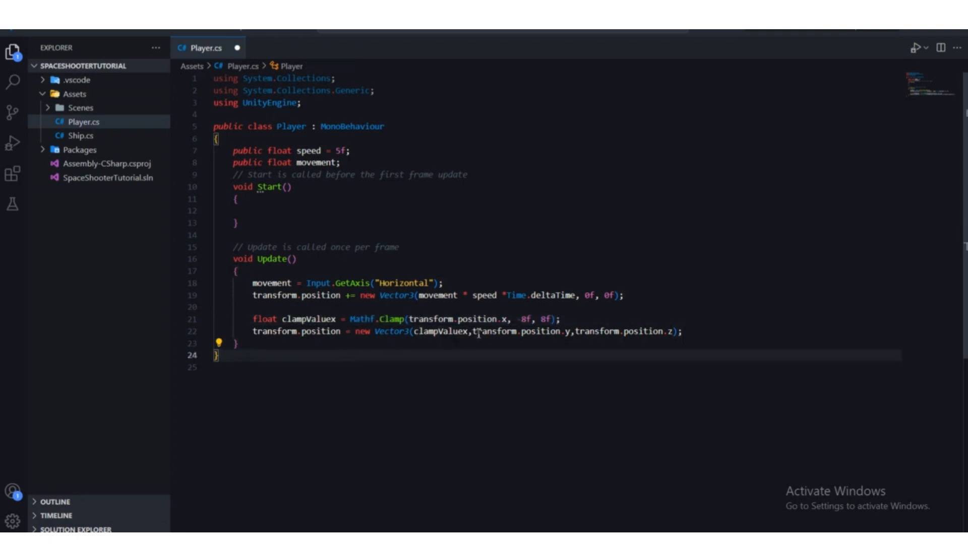
Step: Review the Vector3 arguments clampValuex, transform.position.y and transform.position.z in the Player script against the ship in Unity
drag(470, 332, 415, 332)
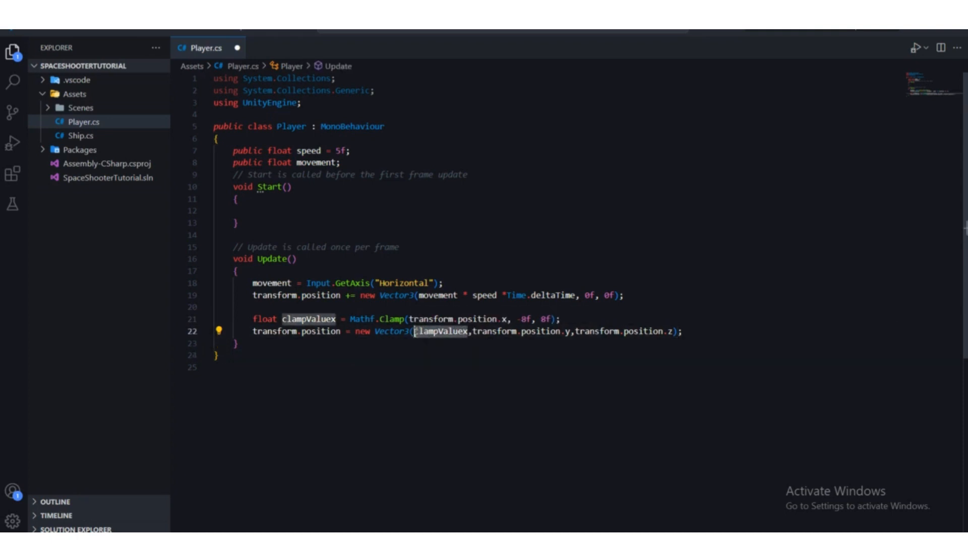
click(442, 355)
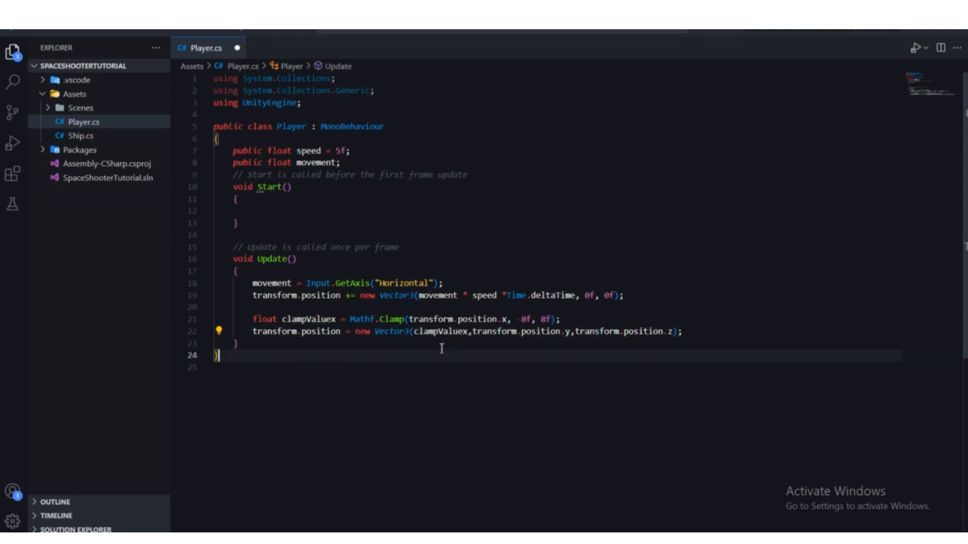
drag(415, 332, 473, 334)
click(503, 374)
click(569, 348)
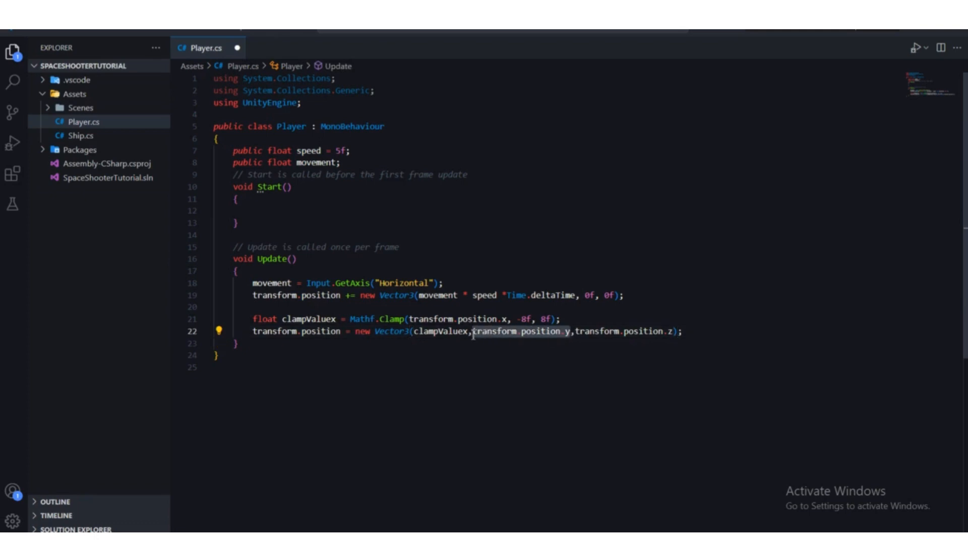
click(525, 381)
click(655, 538)
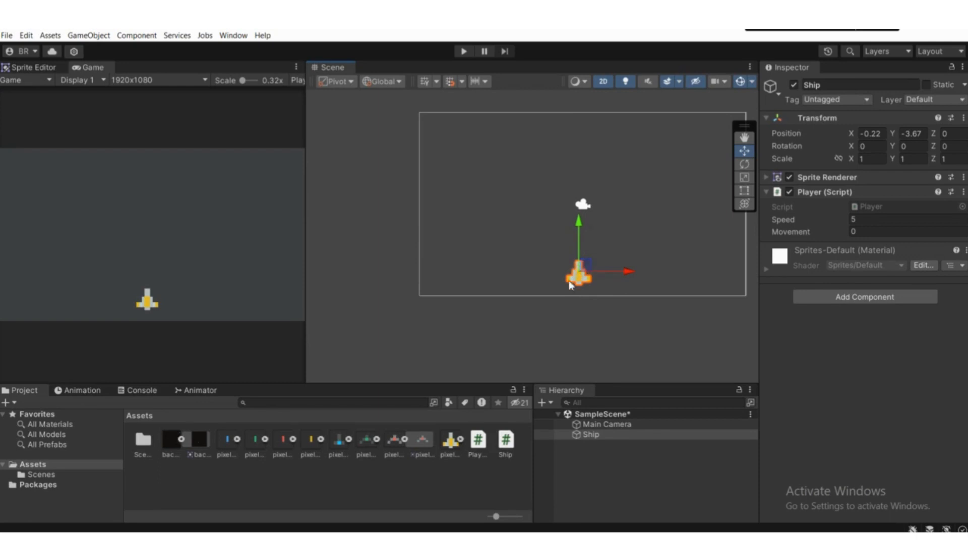
key(alt+Tab)
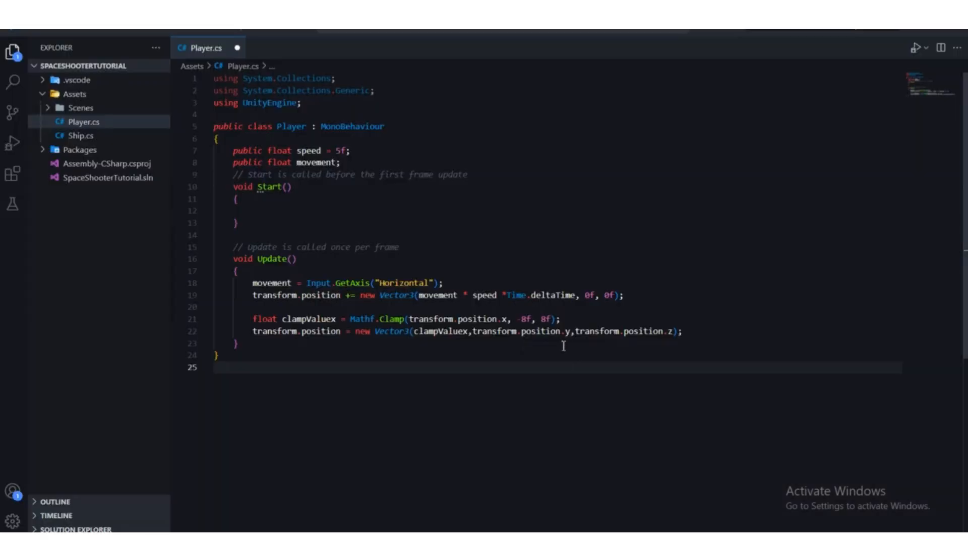
drag(566, 332, 718, 343)
click(718, 343)
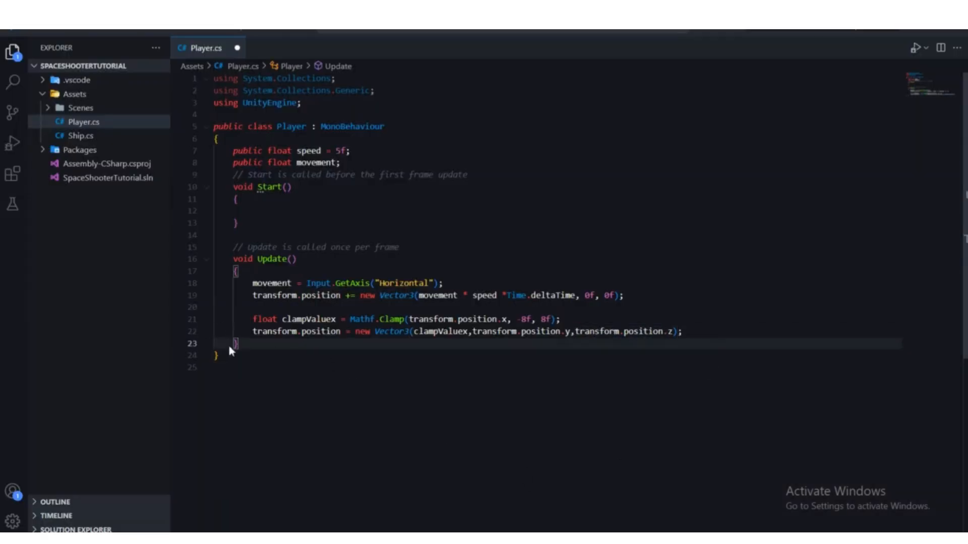
click(246, 331)
drag(355, 331, 646, 333)
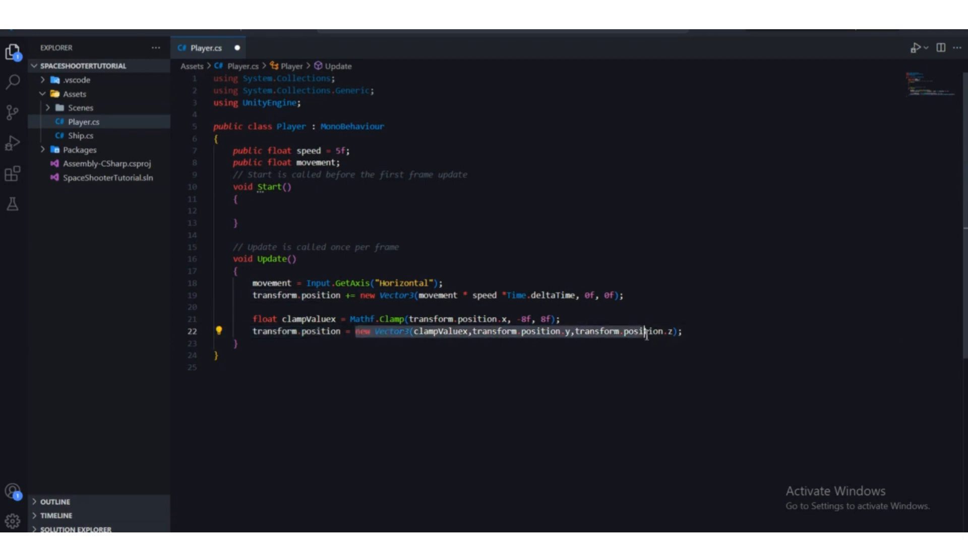
Step: Save the Player script, switch to Unity and run the game in play mode
click(749, 341)
key(ctrl+s)
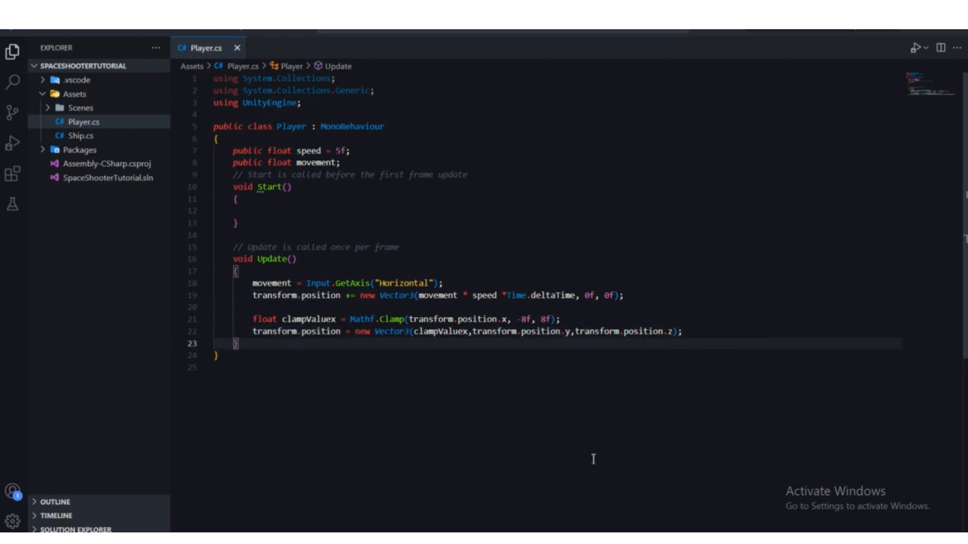
click(636, 538)
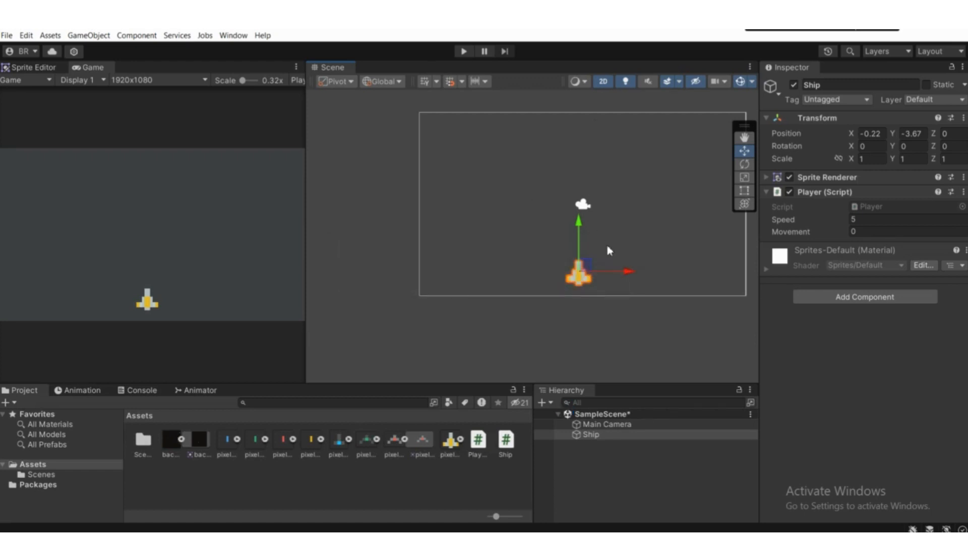
scroll(592, 237, down, 1)
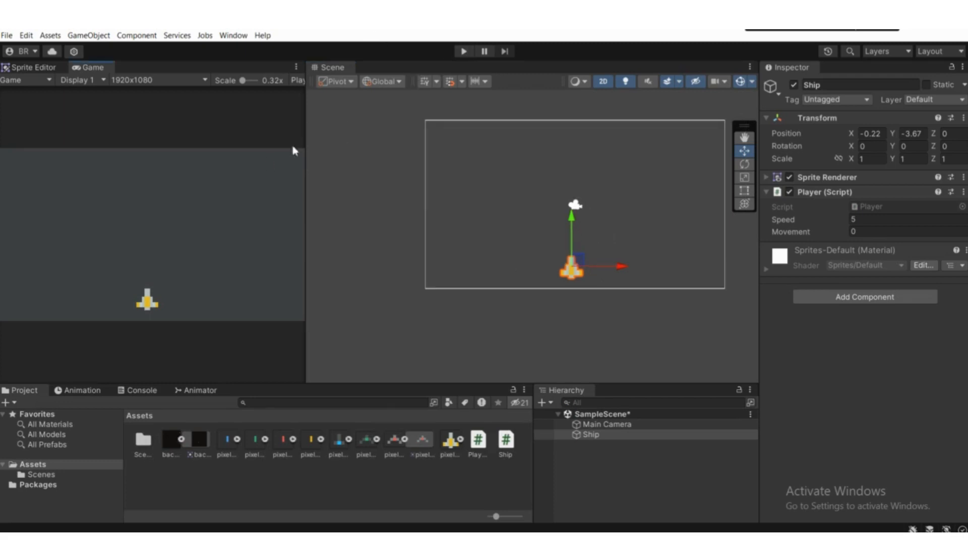
click(463, 51)
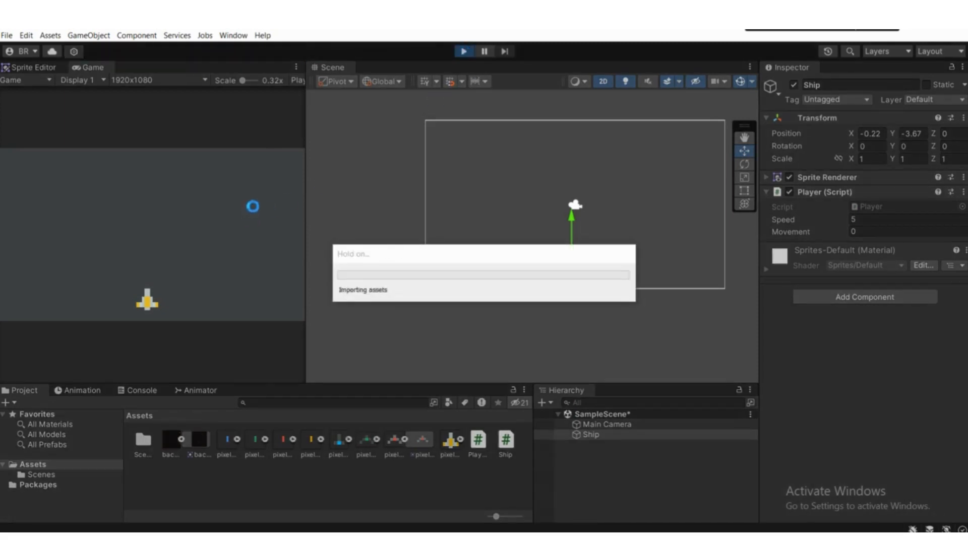
Step: Return to the Player script and examine the transform.position.y and transform.position.z arguments of the clamped Vector3
click(600, 537)
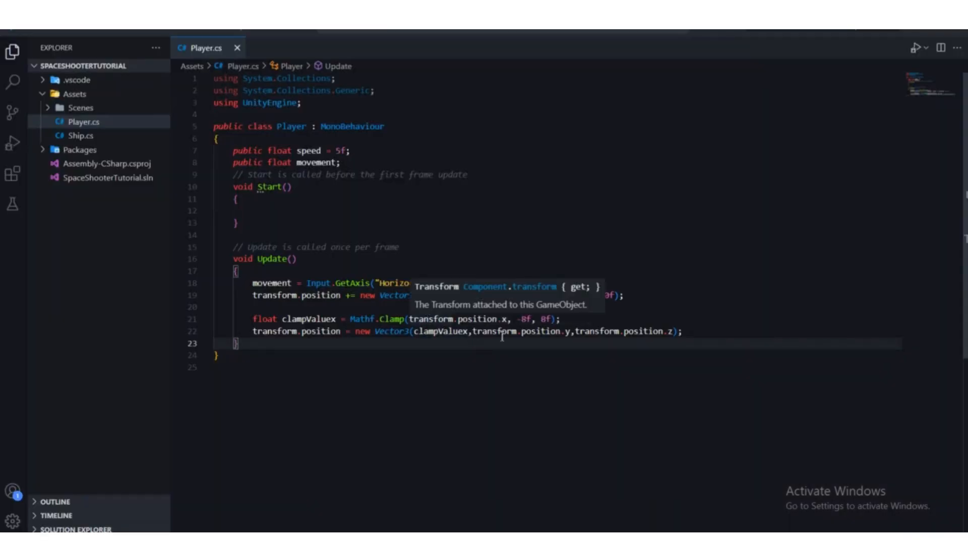
click(477, 331)
key(Down)
key(Down)
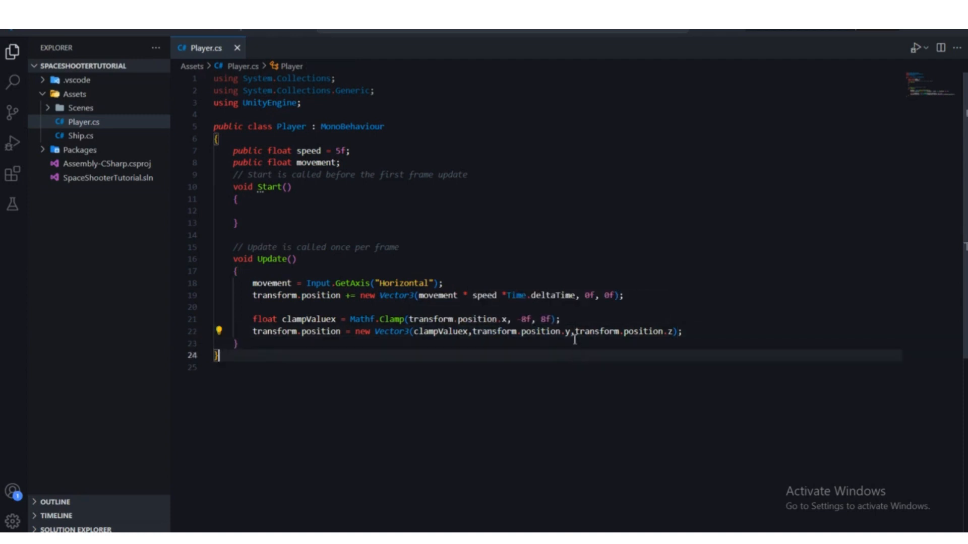
click(542, 333)
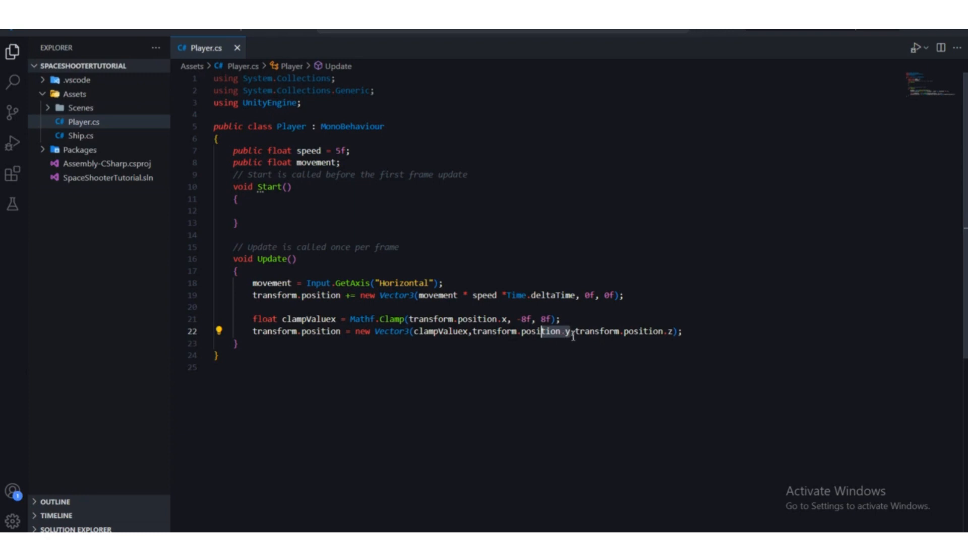
drag(571, 332, 473, 333)
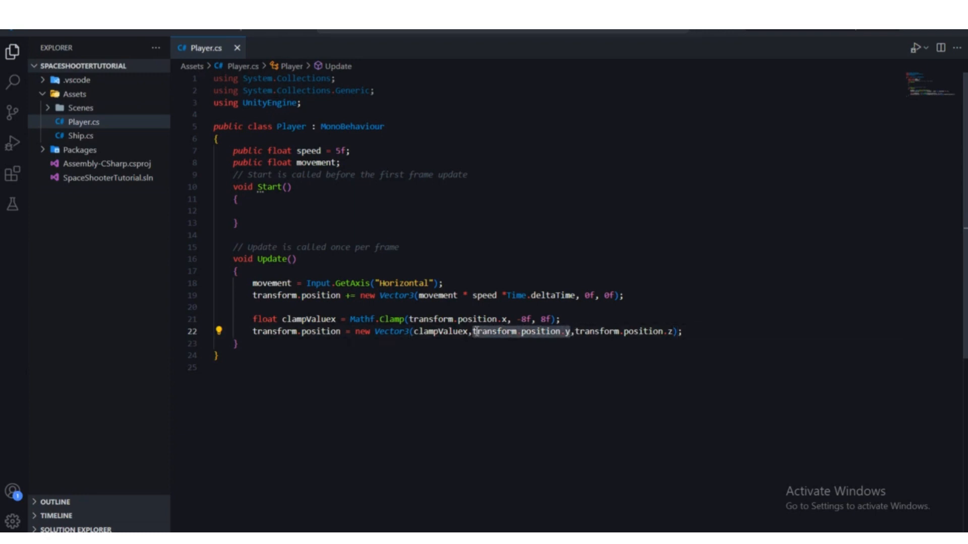
click(499, 354)
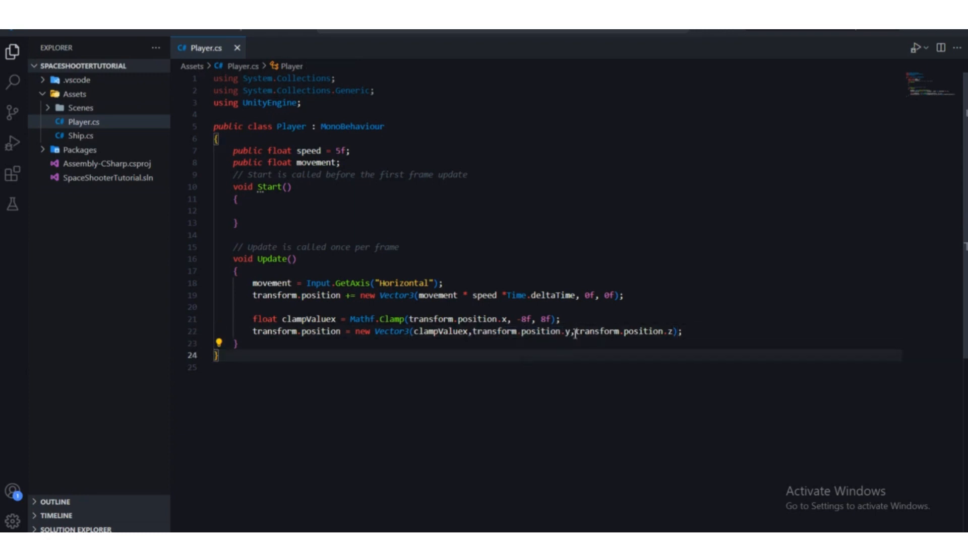
drag(575, 334, 684, 334)
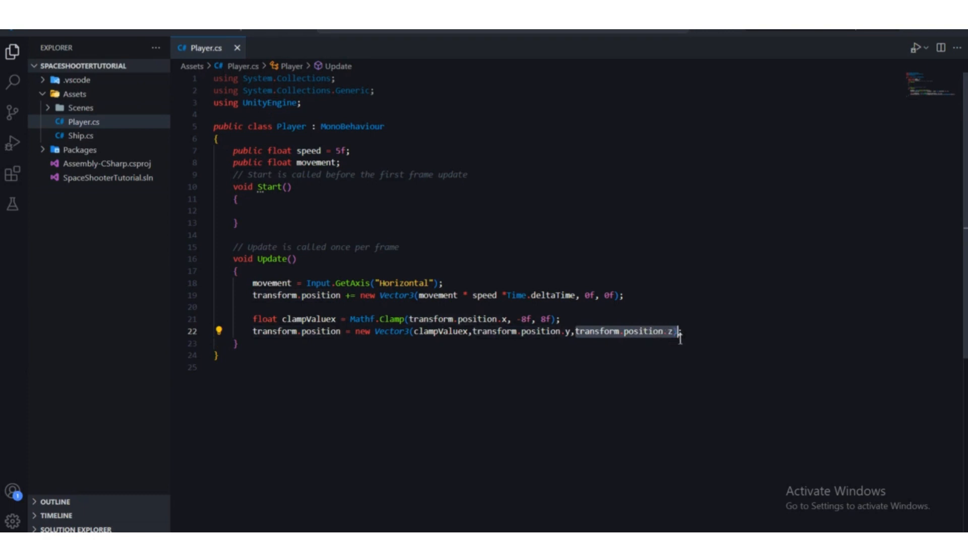
click(681, 366)
mouse_move(676, 333)
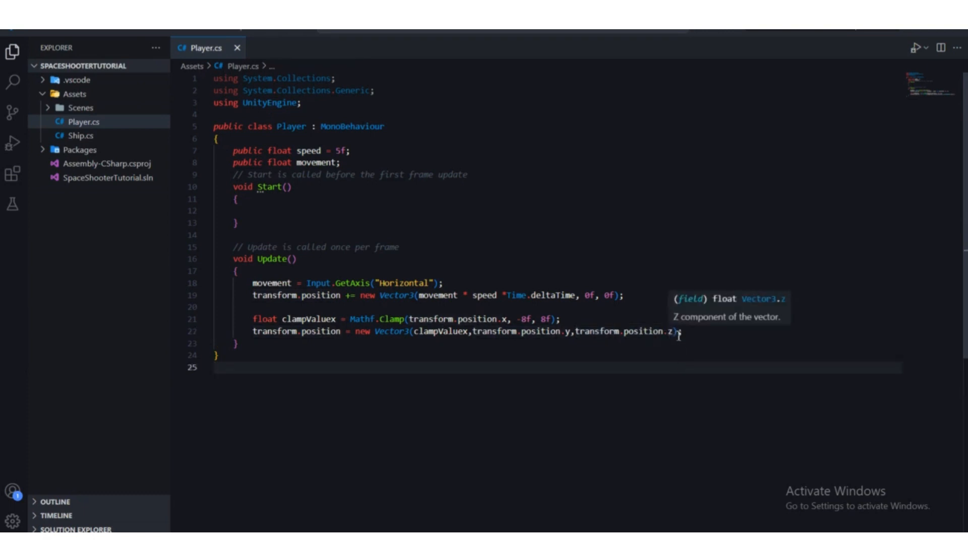
Step: Check the ship in Unity, then trace clampValuex in the Player script's Vector3 to its -8f and 8f clamp limits
click(641, 538)
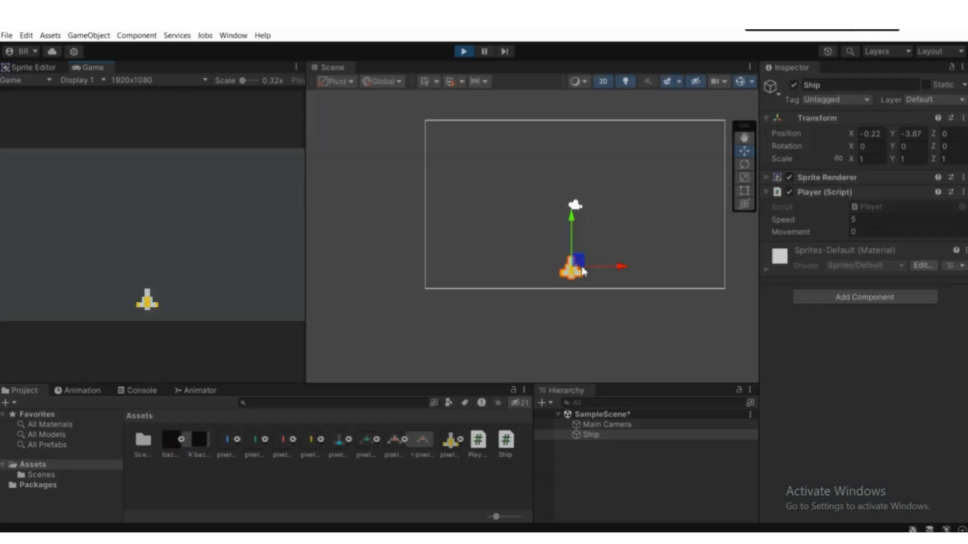
click(618, 538)
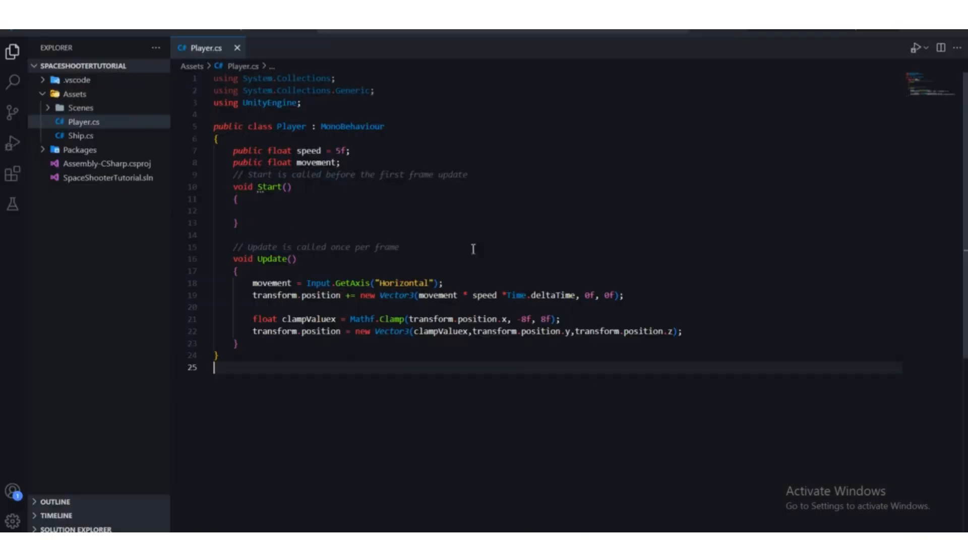
click(414, 333)
double_click(425, 333)
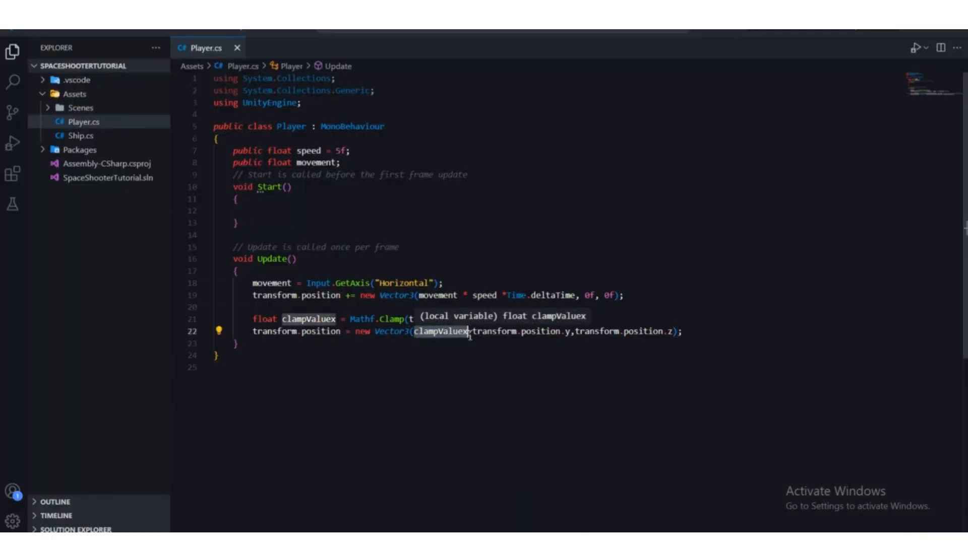
click(473, 347)
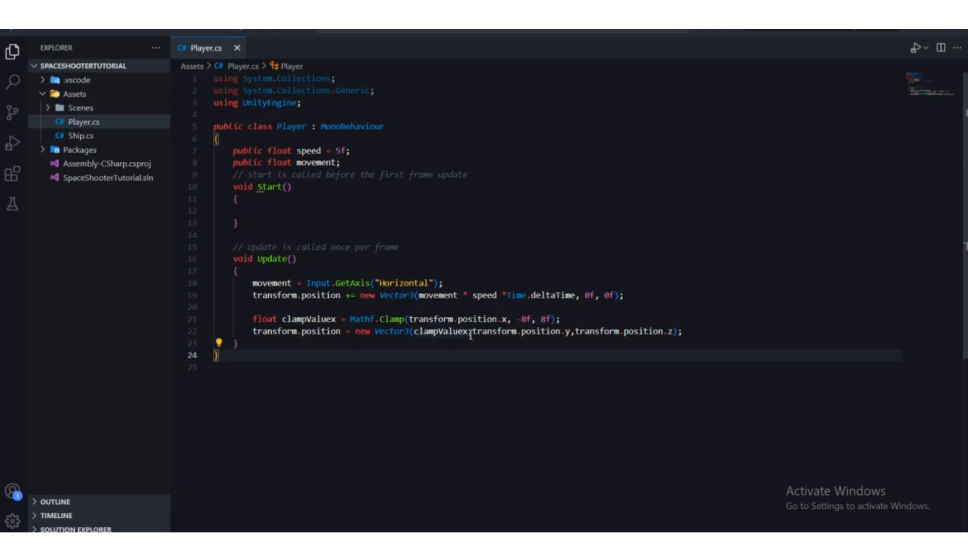
double_click(424, 332)
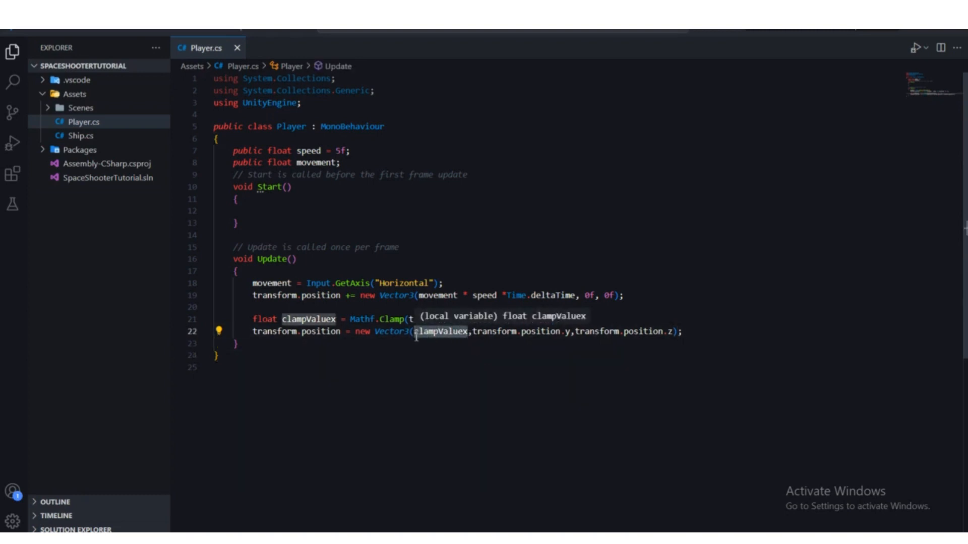
click(429, 357)
drag(469, 333, 415, 334)
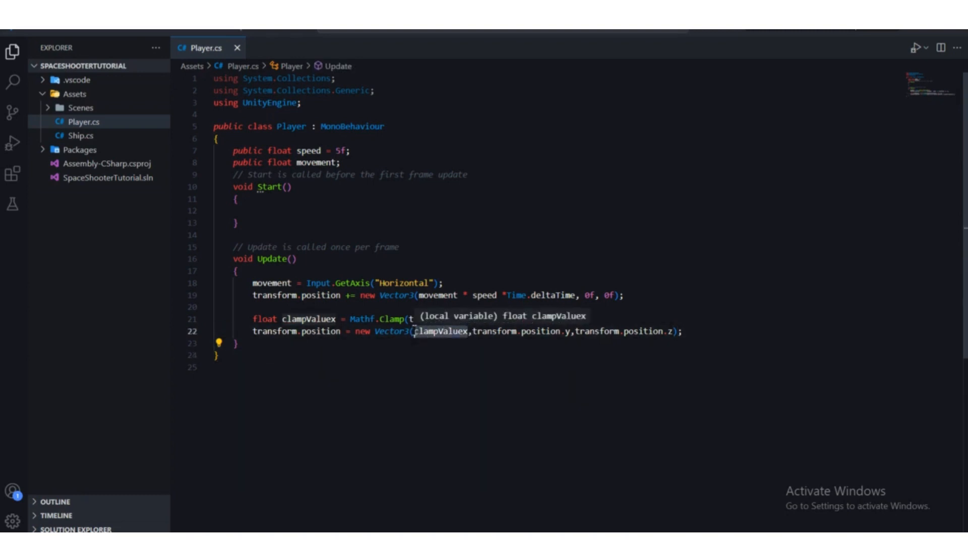
click(462, 356)
click(417, 334)
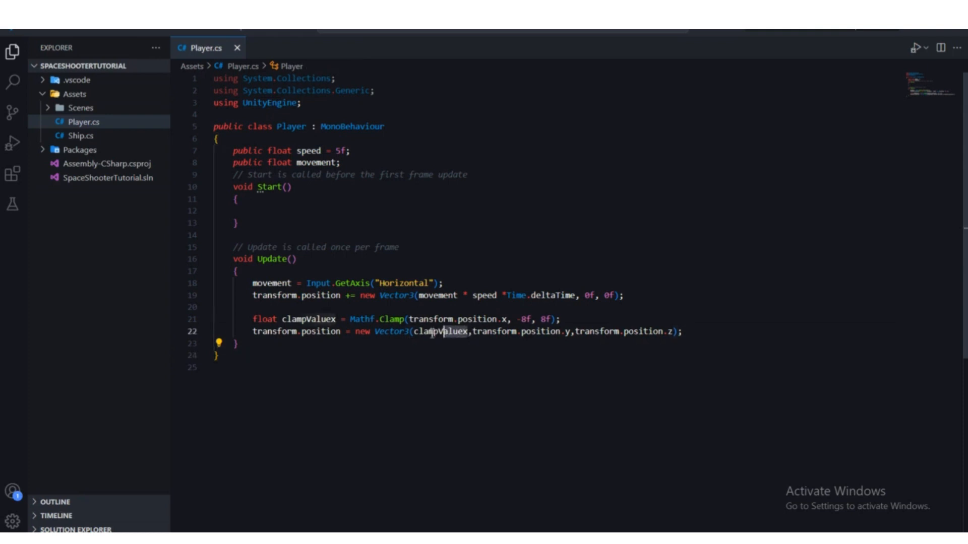
drag(516, 319, 553, 321)
click(567, 323)
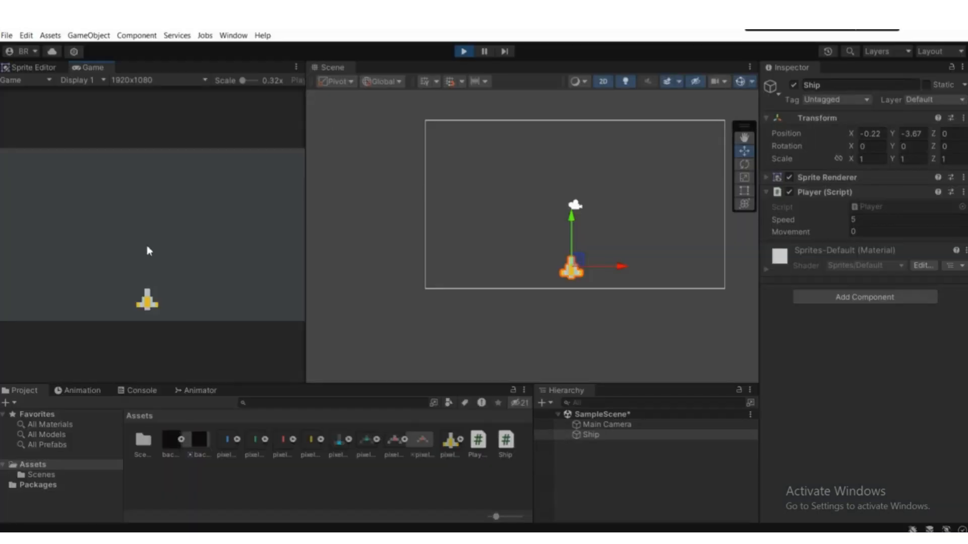
Step: Test the clamp in the running game by moving the ship to both sides of the camera view, then stop play mode
key(Left)
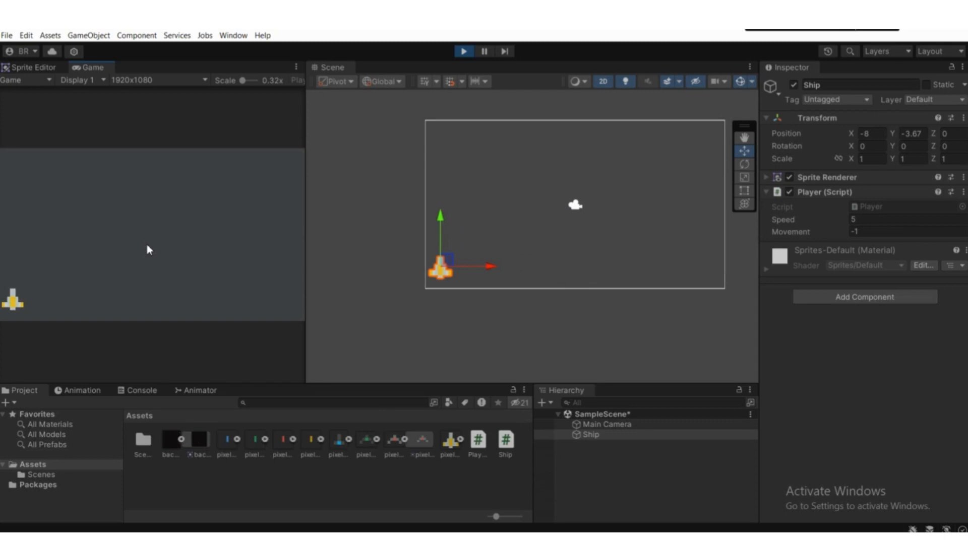
key(Right)
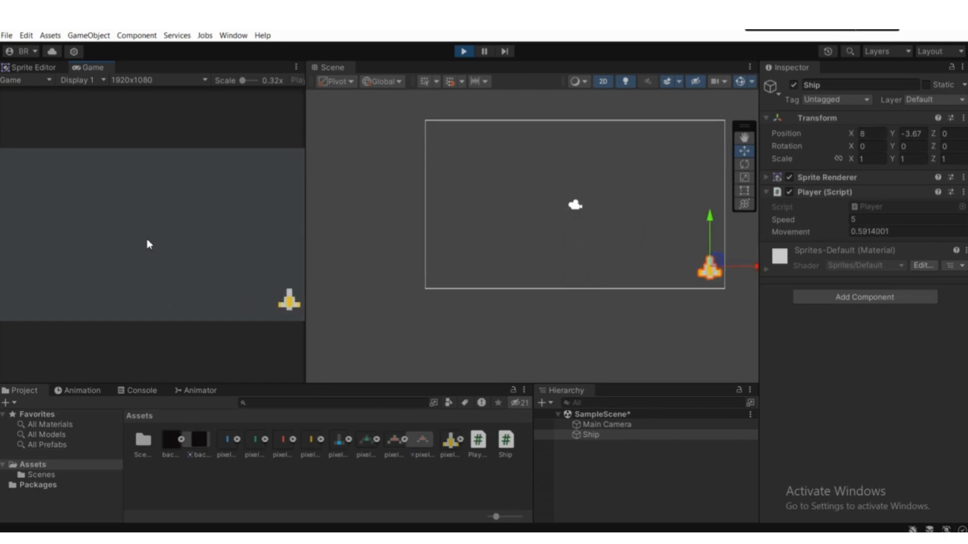
key(Left)
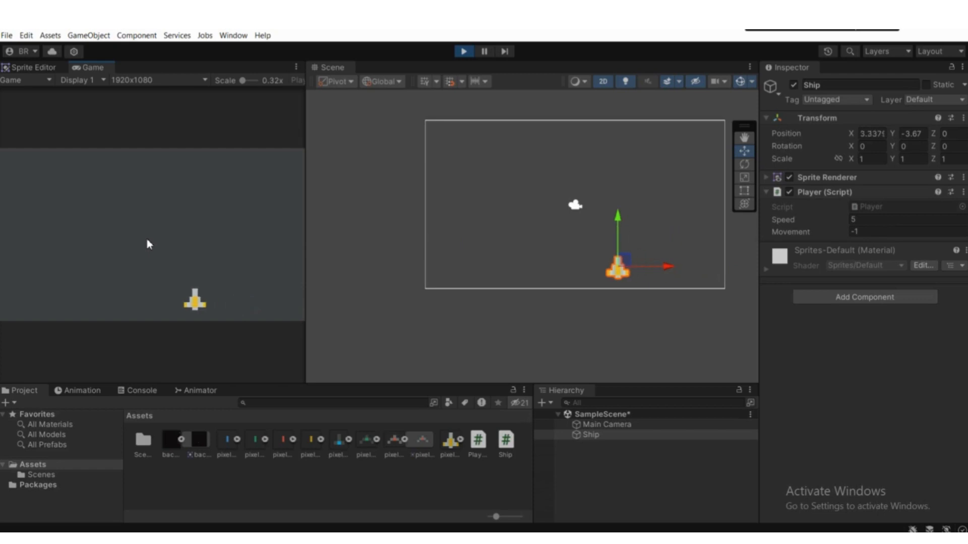
key(Right)
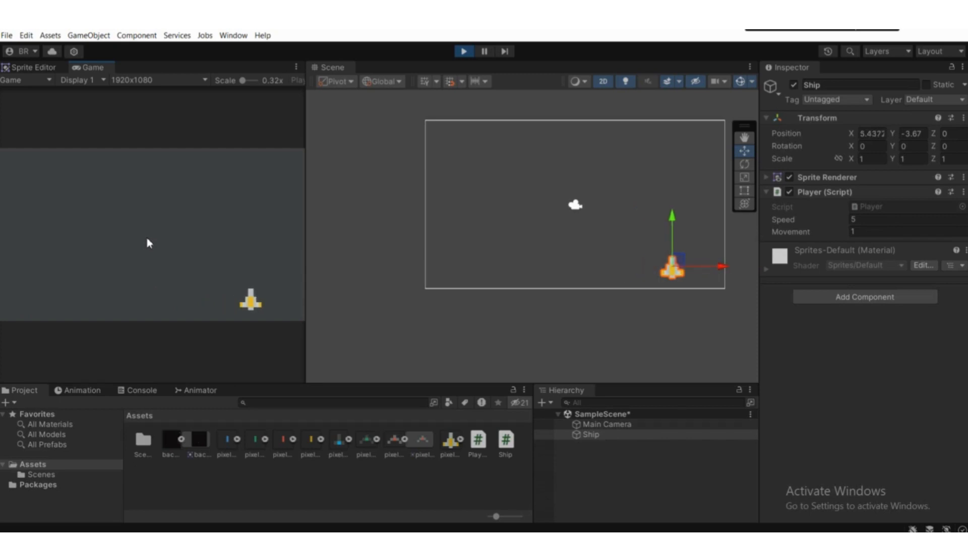
click(462, 52)
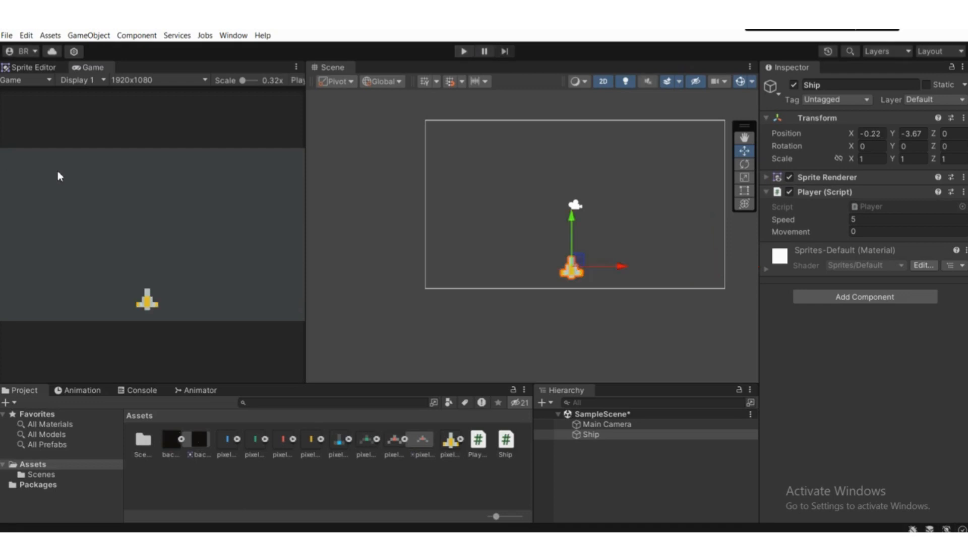
scroll(533, 255, up, 5)
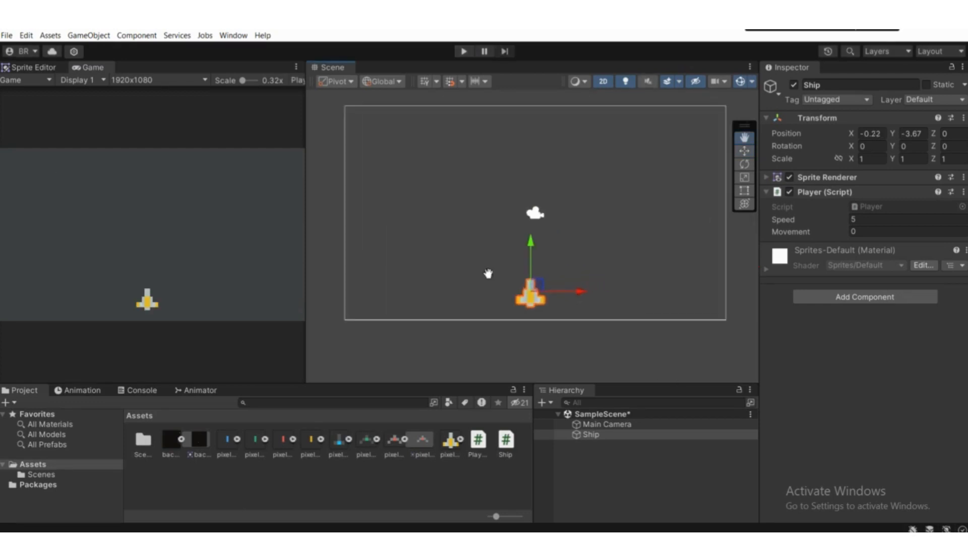
scroll(480, 273, down, 3)
middle_drag(500, 280, 469, 283)
scroll(469, 284, up, 2)
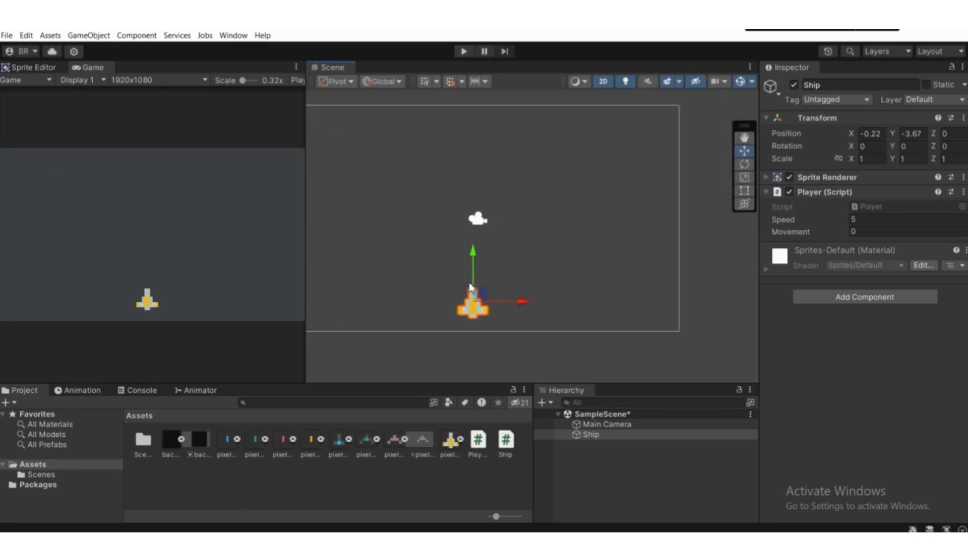
scroll(495, 220, down, 1)
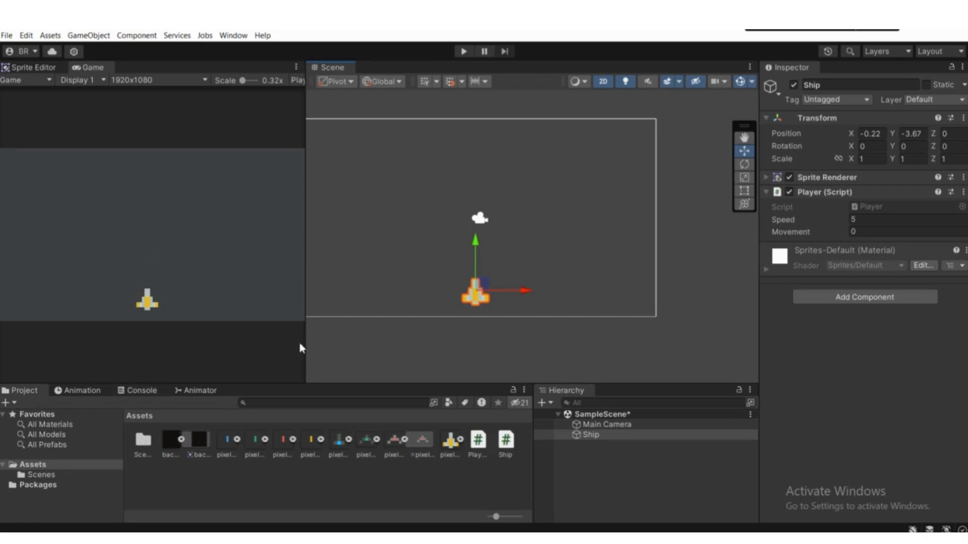
Step: Reopen the Player script from the ship's script component and declare void Shoot() below the Update method
click(870, 207)
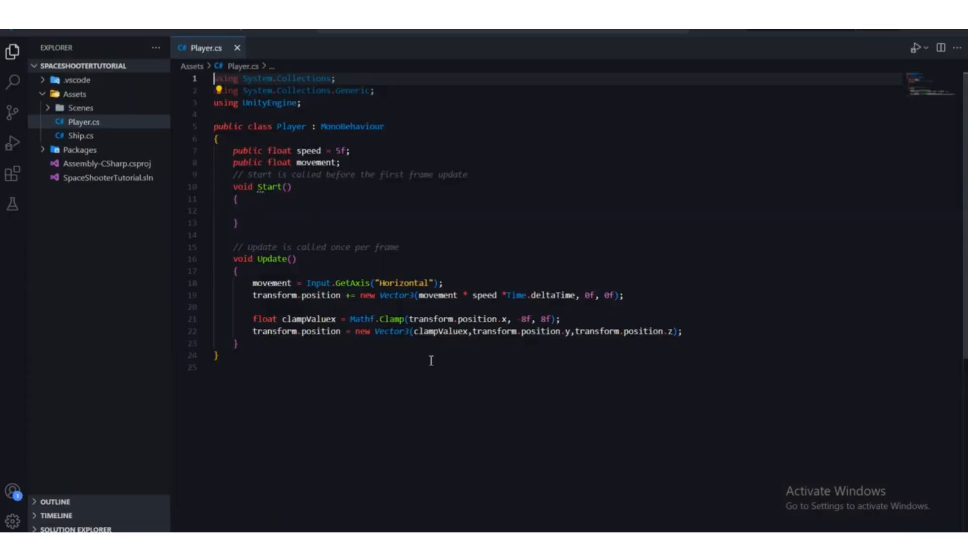
scroll(430, 354, down, 2)
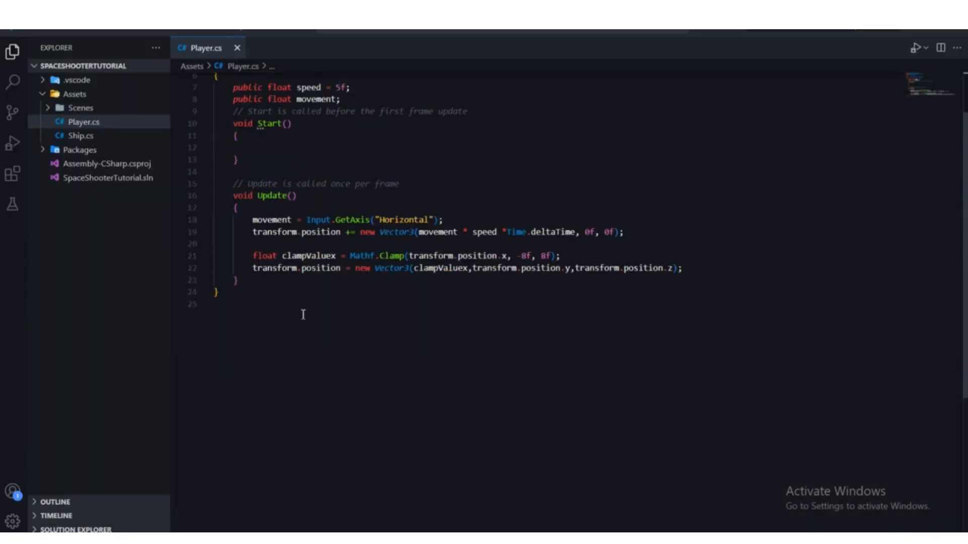
click(244, 284)
key(Return)
key(Return)
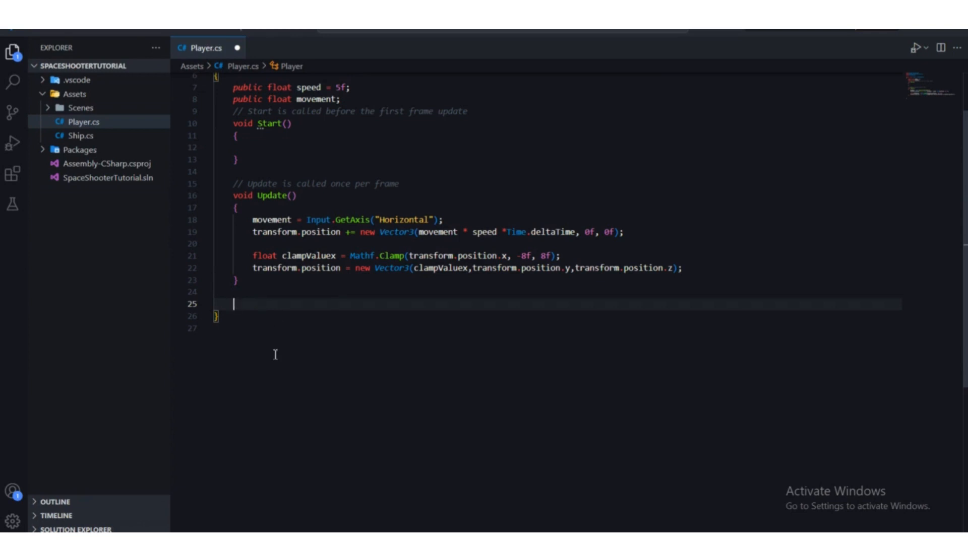
text(void)
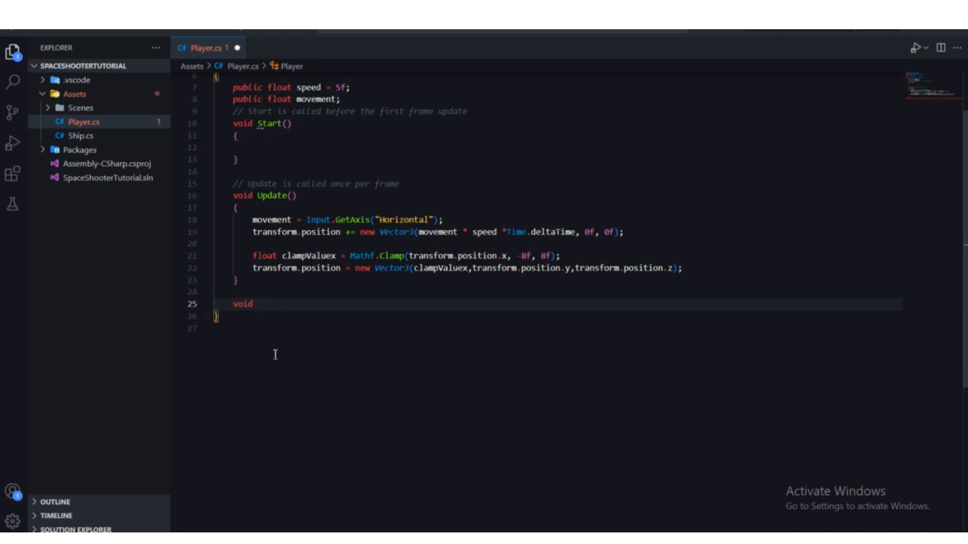
text(Shoot)
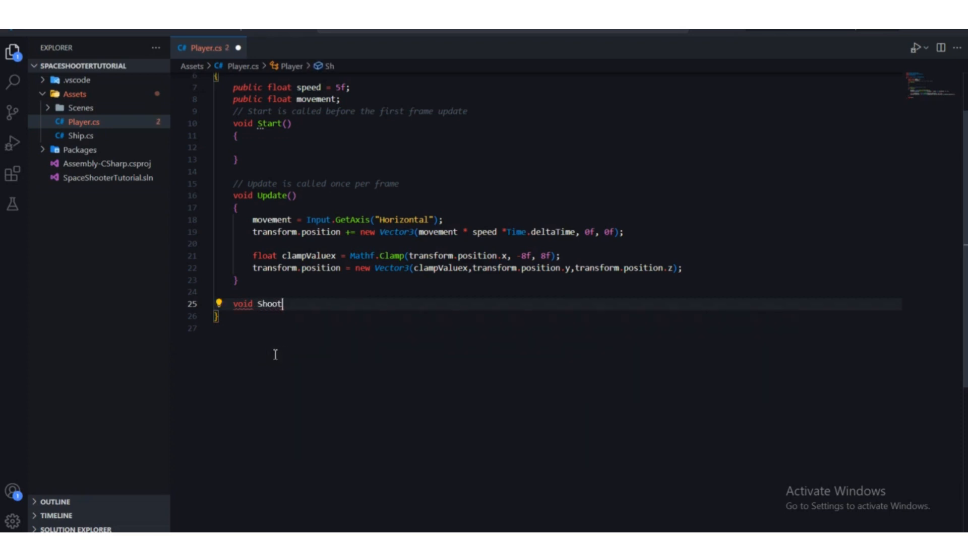
text(()
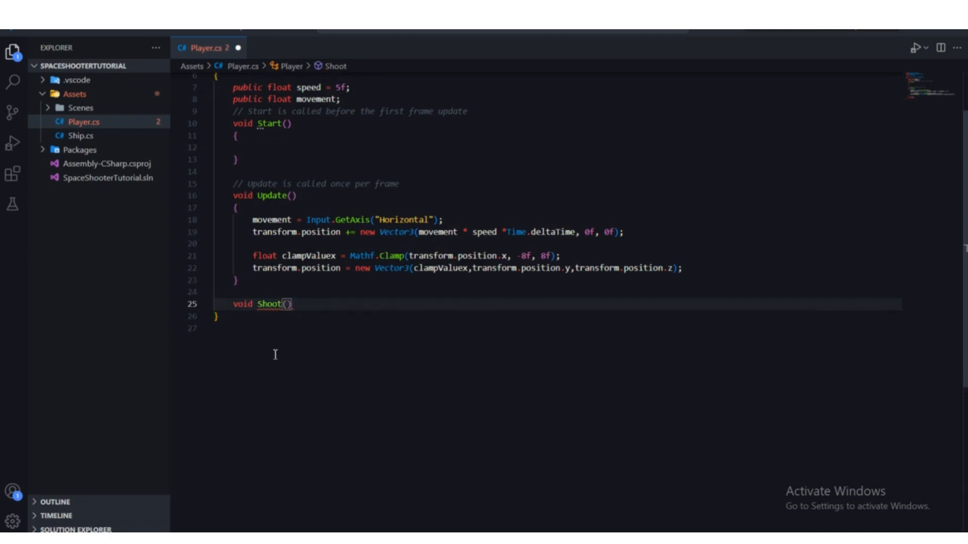
Step: Give the Shoot method an empty body in curly braces
key(Return)
text({)
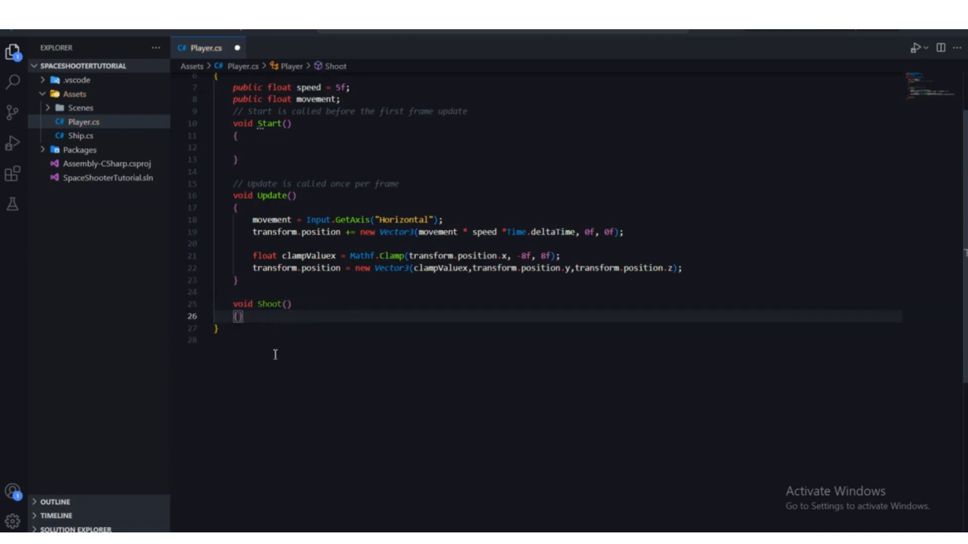
key(Return)
click(302, 342)
scroll(300, 346, up, 2)
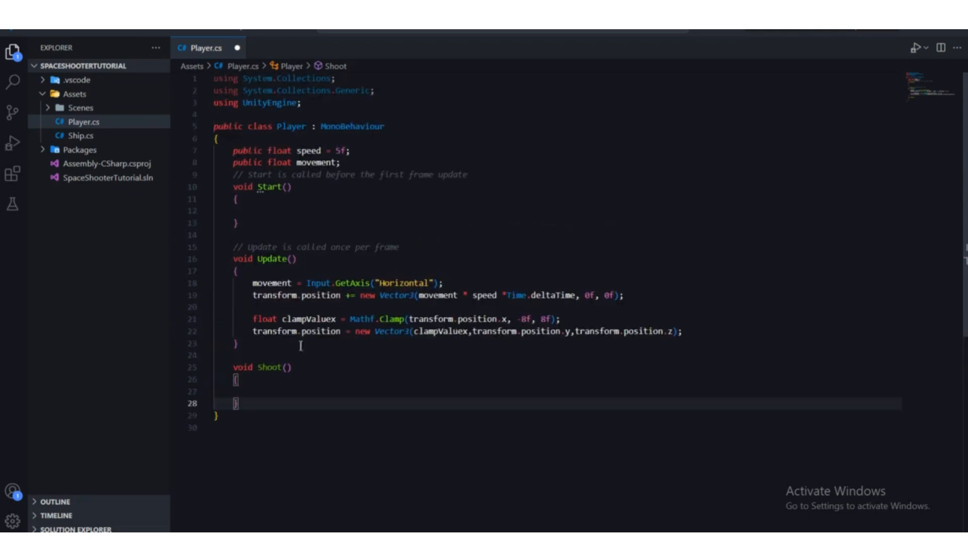
Step: Begin an if statement with empty parentheses at the end of the Update method, below the clamped transform.position line
click(282, 394)
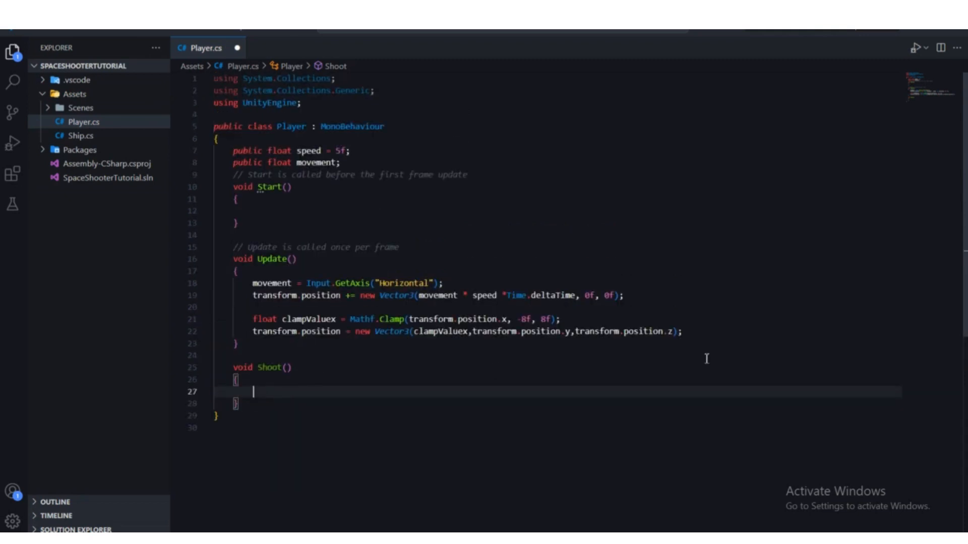
click(697, 334)
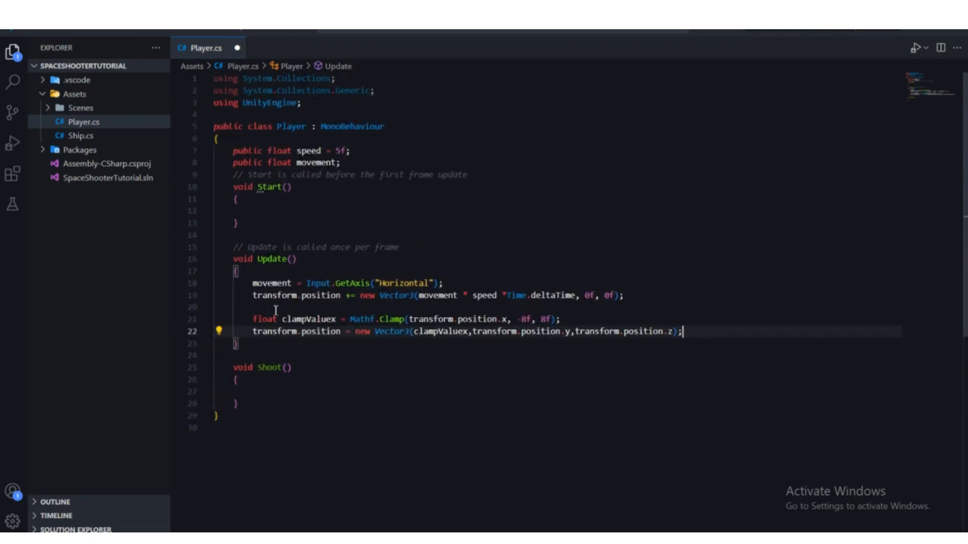
key(Return)
key(Return)
scroll(303, 309, down, 2)
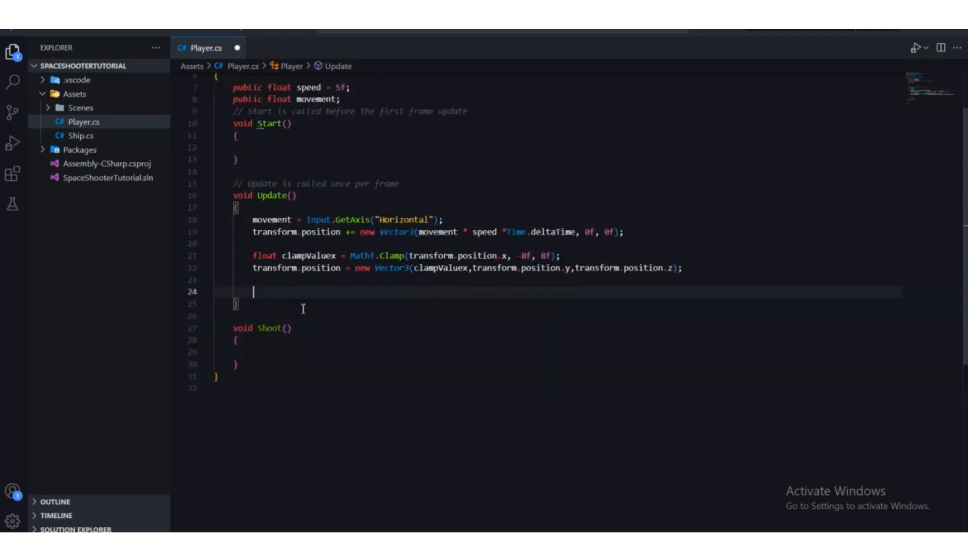
scroll(303, 308, up, 2)
scroll(302, 308, down, 2)
text(if ()
drag(250, 291, 277, 293)
click(297, 304)
click(290, 296)
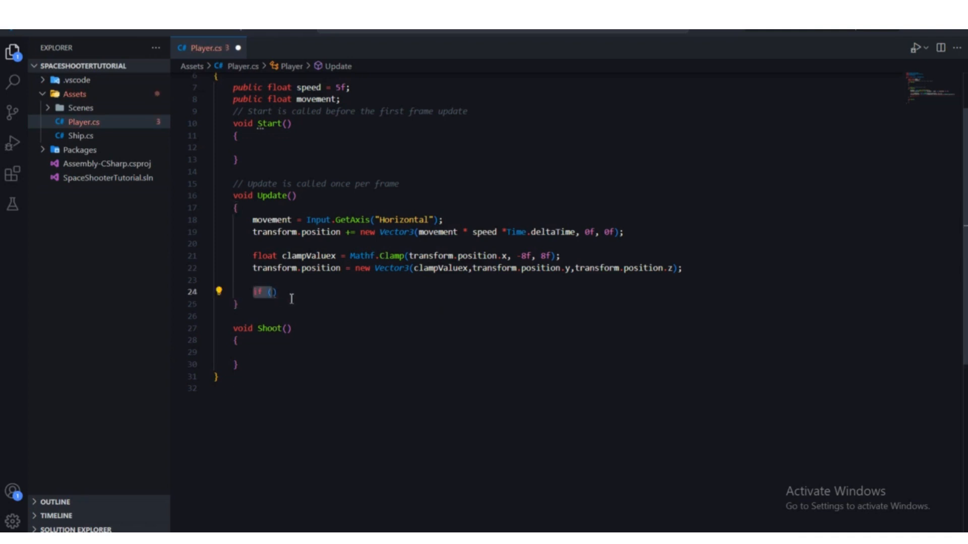
Step: Give the if statement in Update an empty body in curly braces
text({)
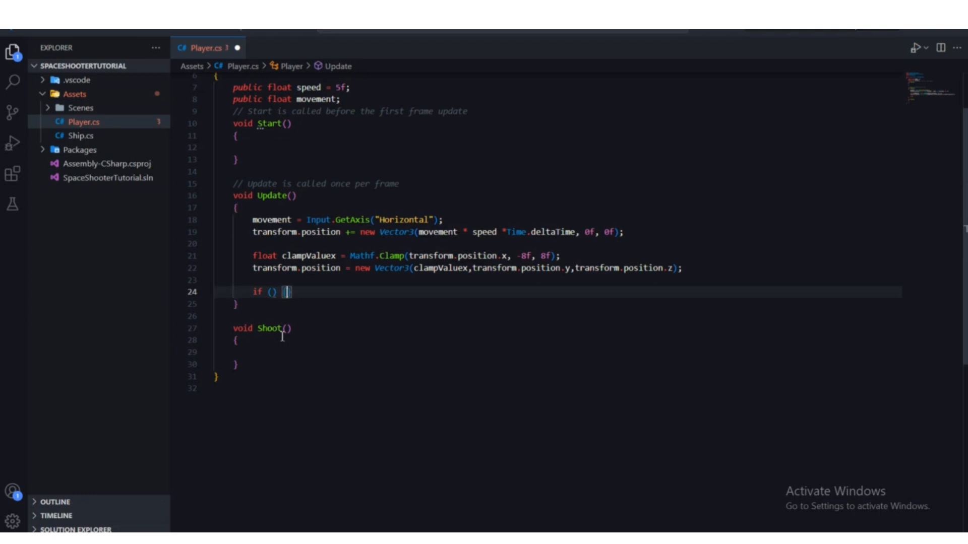
key(Return)
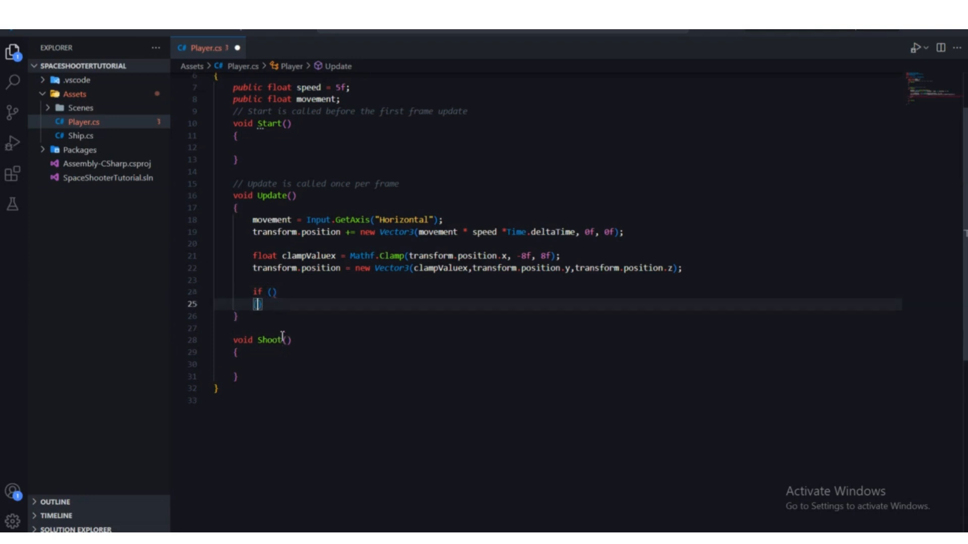
key(Return)
Step: Try 2=2 as an example condition in the if statement, and clear the parentheses again
click(273, 292)
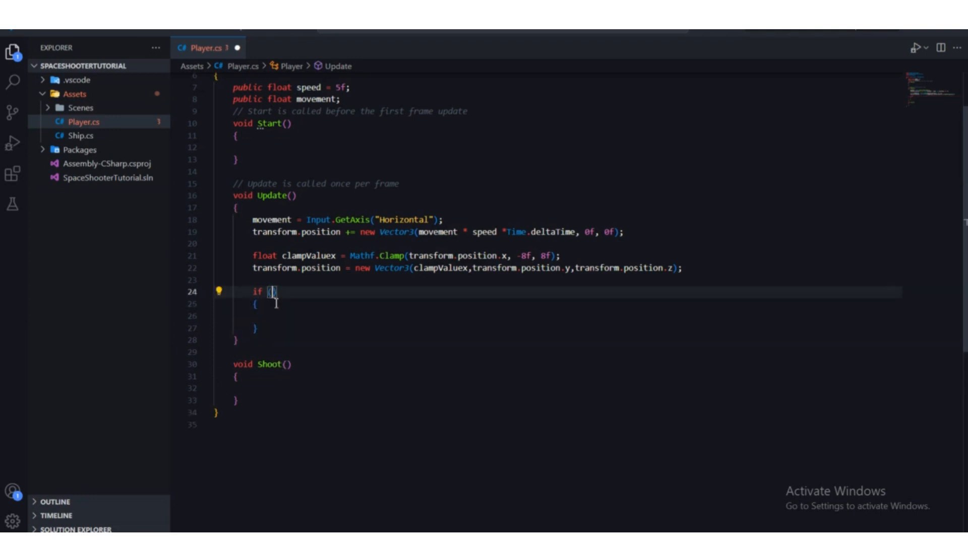
text(2=2)
mouse_move(275, 291)
mouse_down()
mouse_move(293, 292)
mouse_move(276, 292)
mouse_up()
click(307, 309)
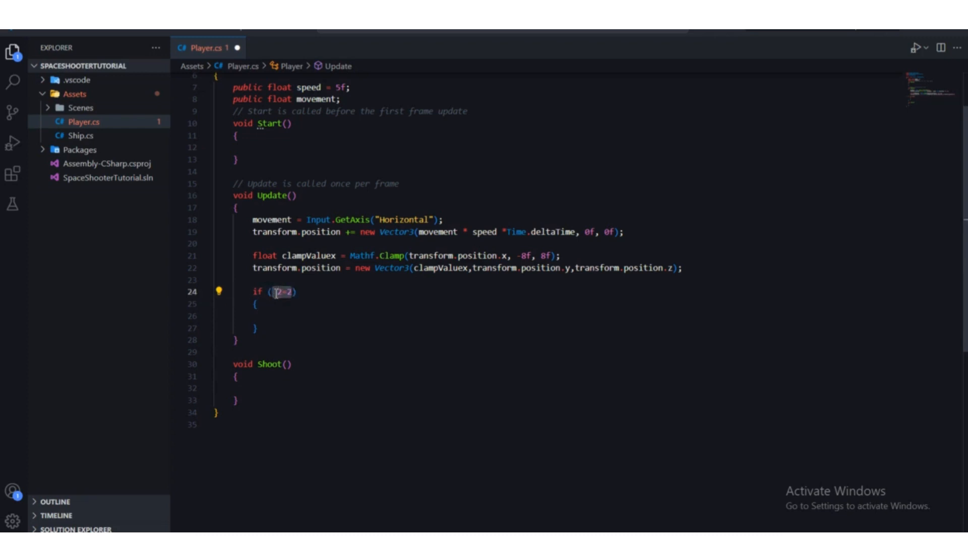
click(310, 341)
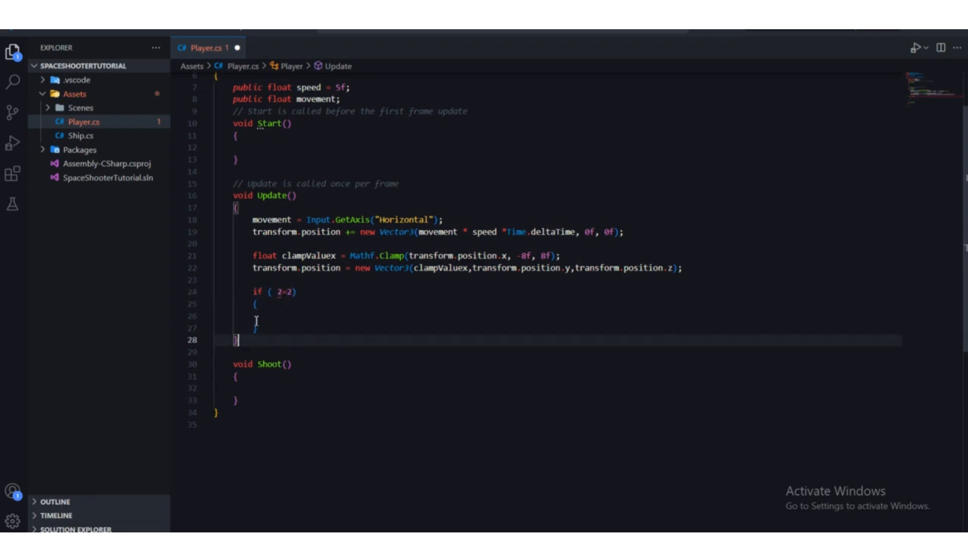
click(277, 295)
click(270, 318)
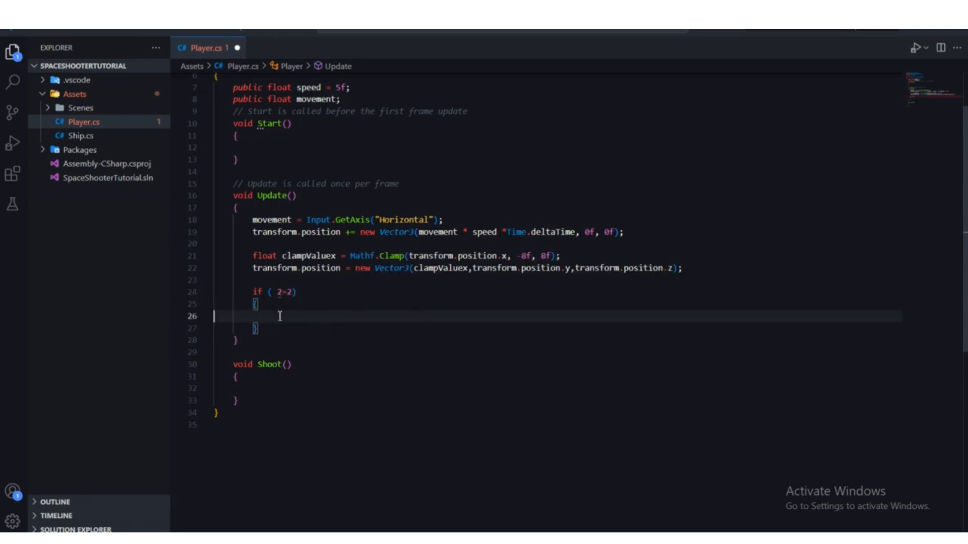
click(270, 306)
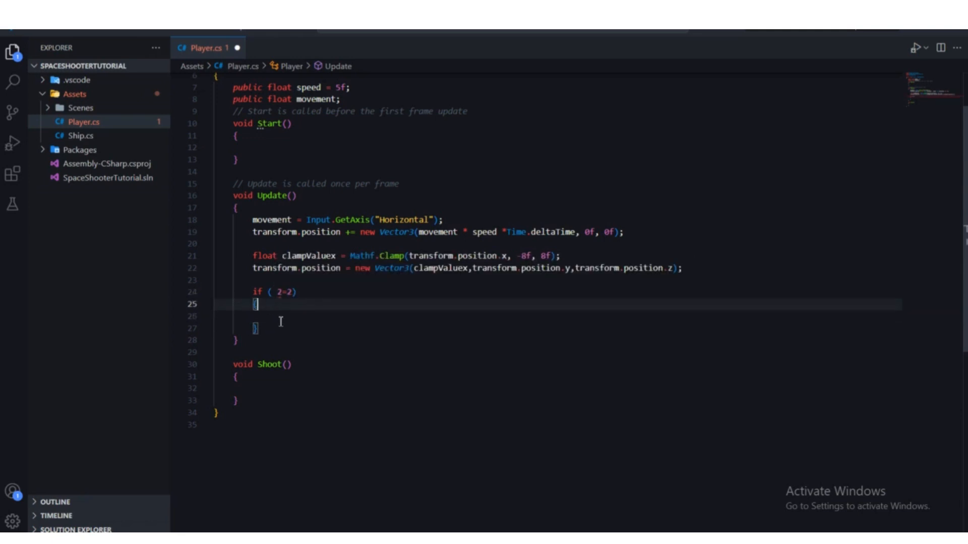
click(275, 318)
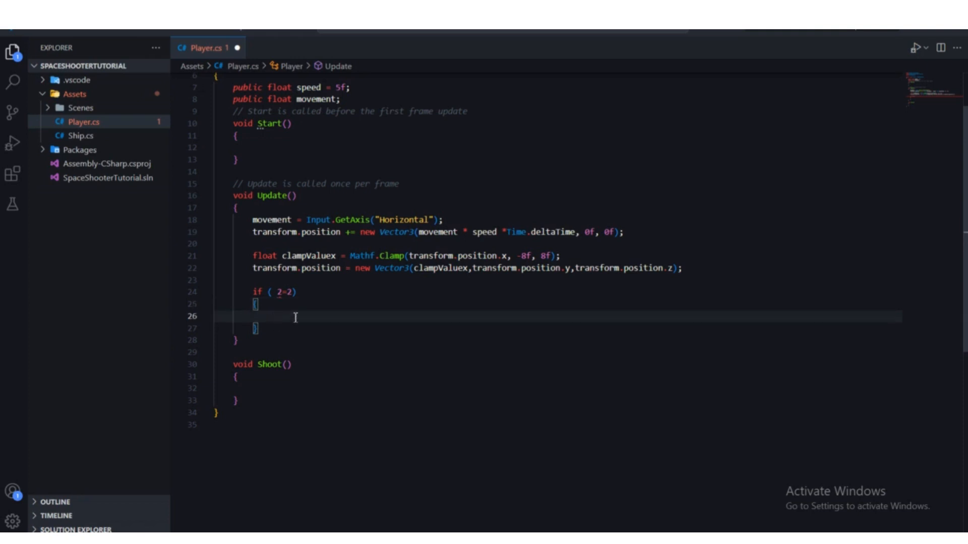
drag(295, 292, 272, 297)
key(BackSpace)
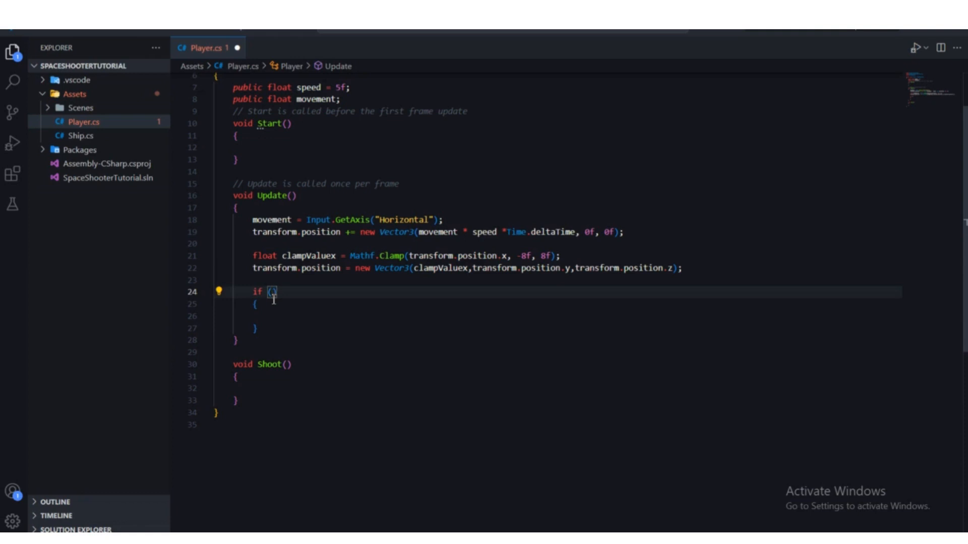
Step: Enter 5>2 as an example condition in the if statement
text(5>2)
click(280, 317)
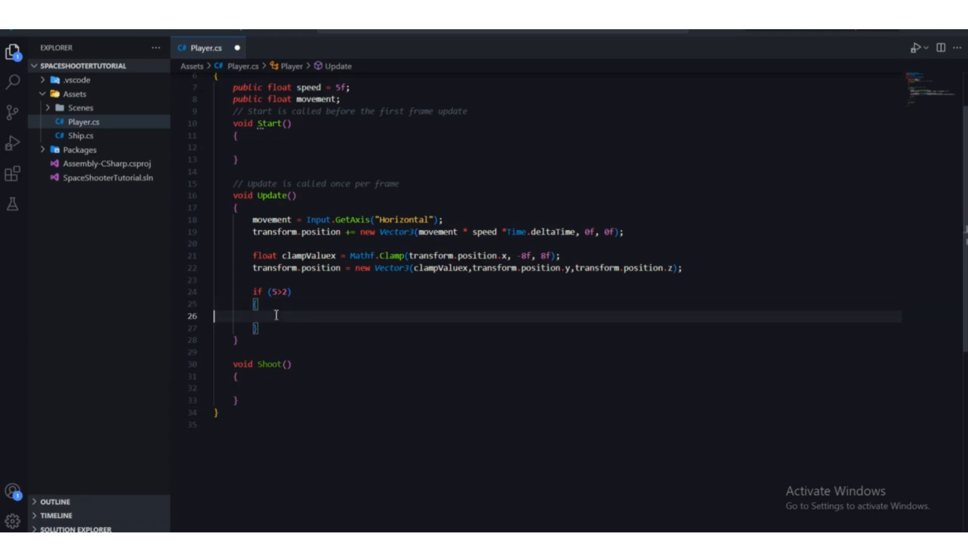
drag(289, 296, 274, 295)
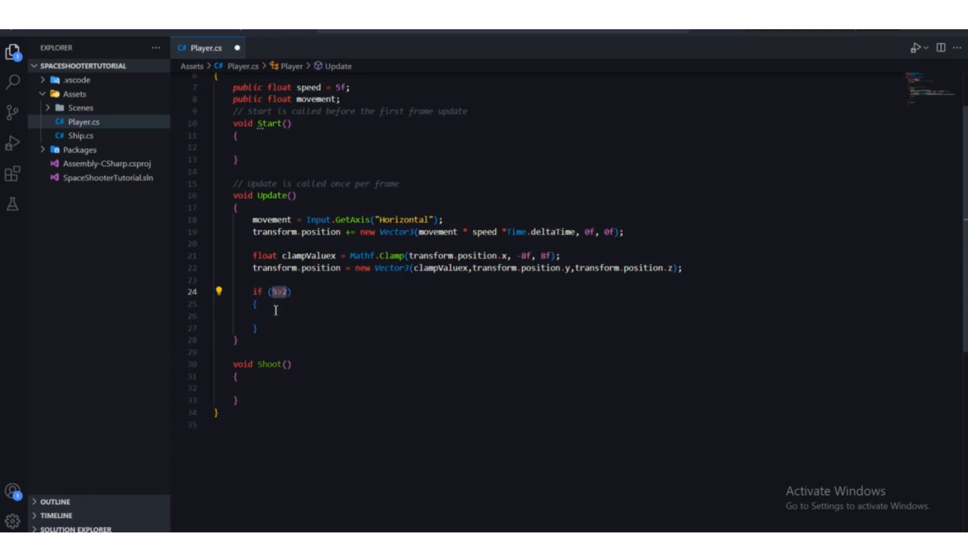
click(276, 306)
click(288, 295)
Step: Replace the if statement's example condition with Input.GetMouseButtonDown(0)
drag(289, 297, 273, 298)
text(Input)
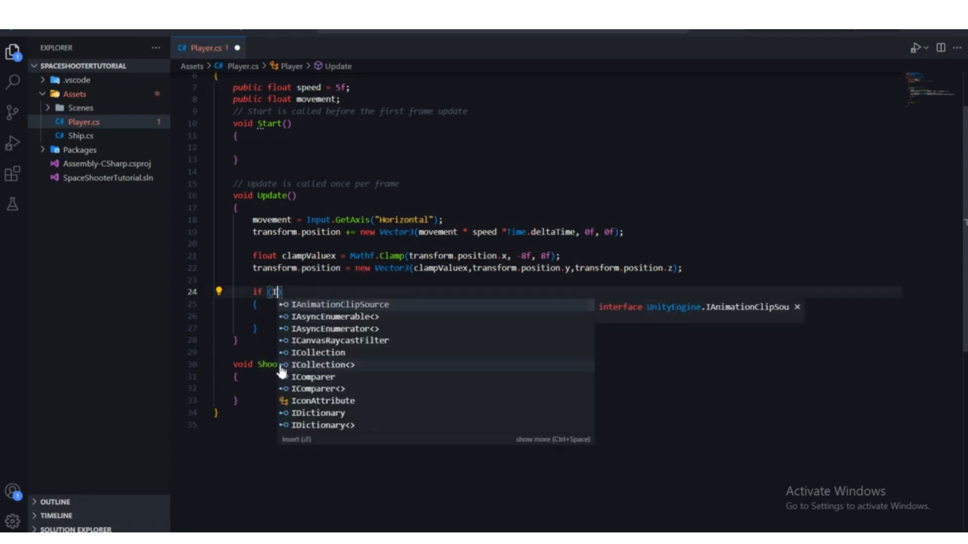
key(Escape)
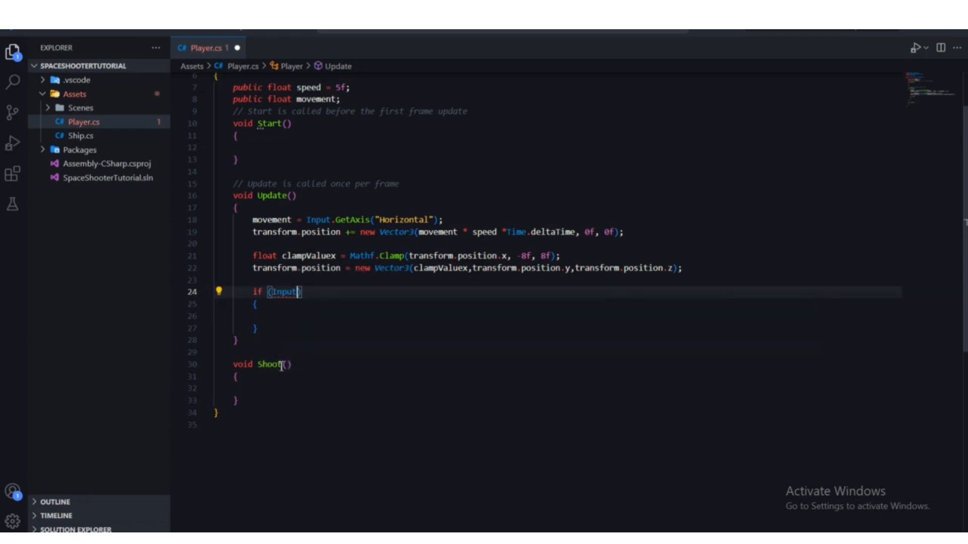
text(.g)
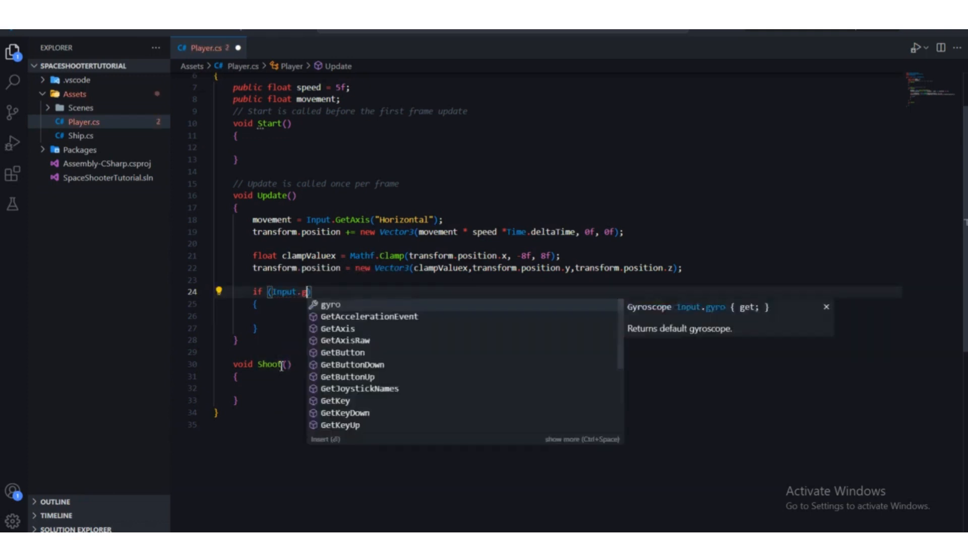
text(etmou)
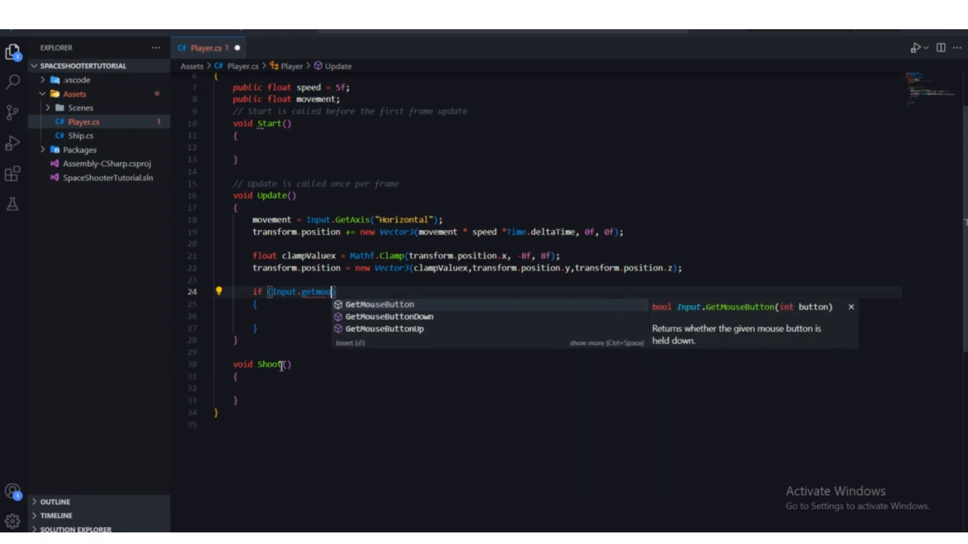
key(Down)
key(Return)
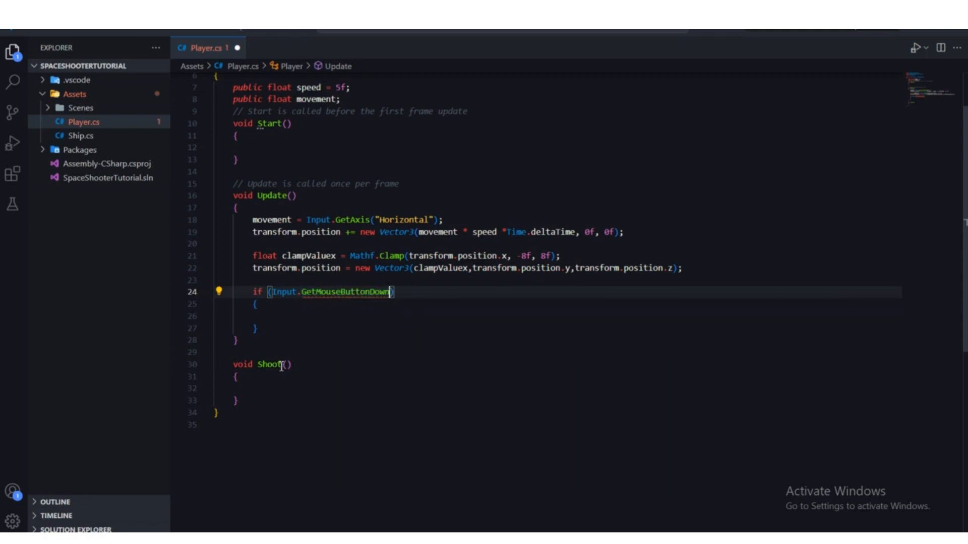
text(()
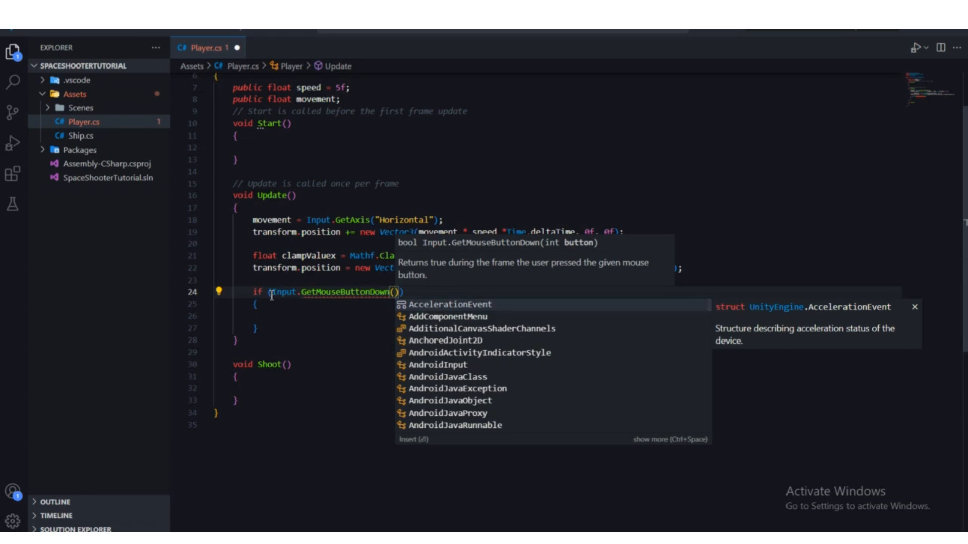
drag(273, 293, 387, 292)
click(395, 292)
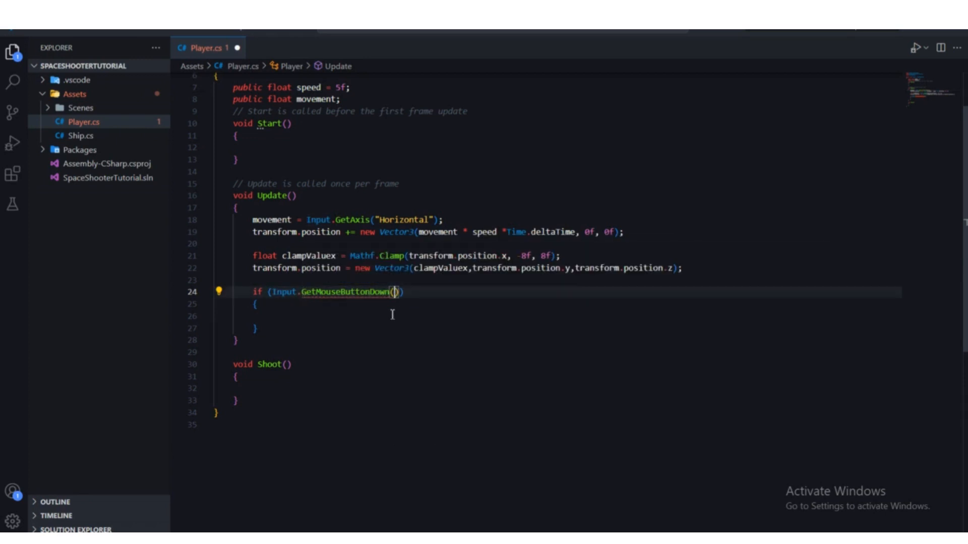
text(0)
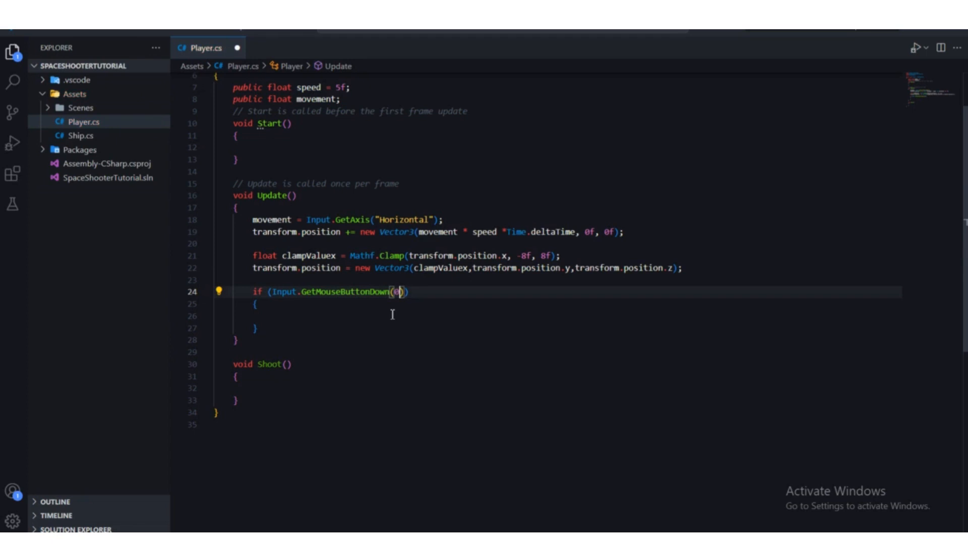
Step: Review the GetMouseButtonDown call in the if condition, try 1 as its argument, and restore 0
double_click(273, 294)
click(308, 319)
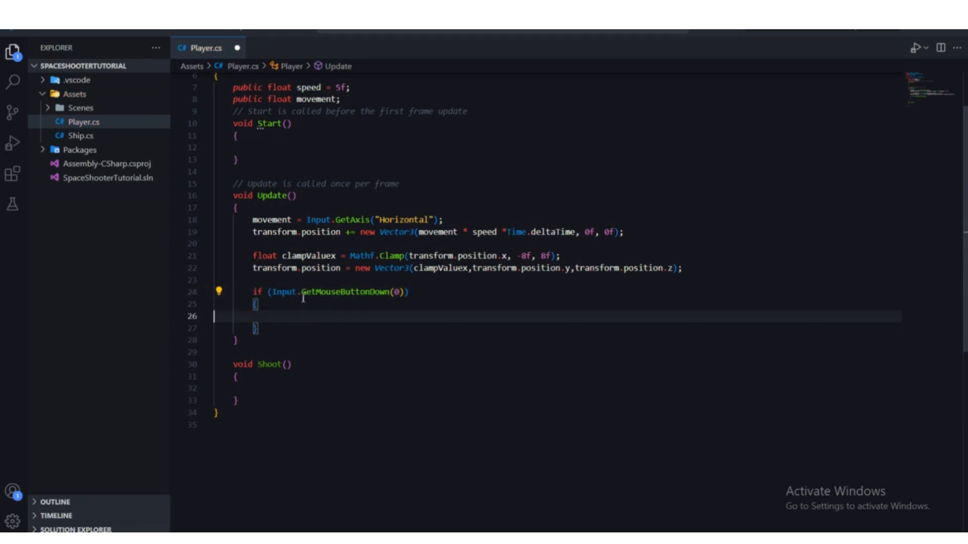
drag(302, 292, 393, 297)
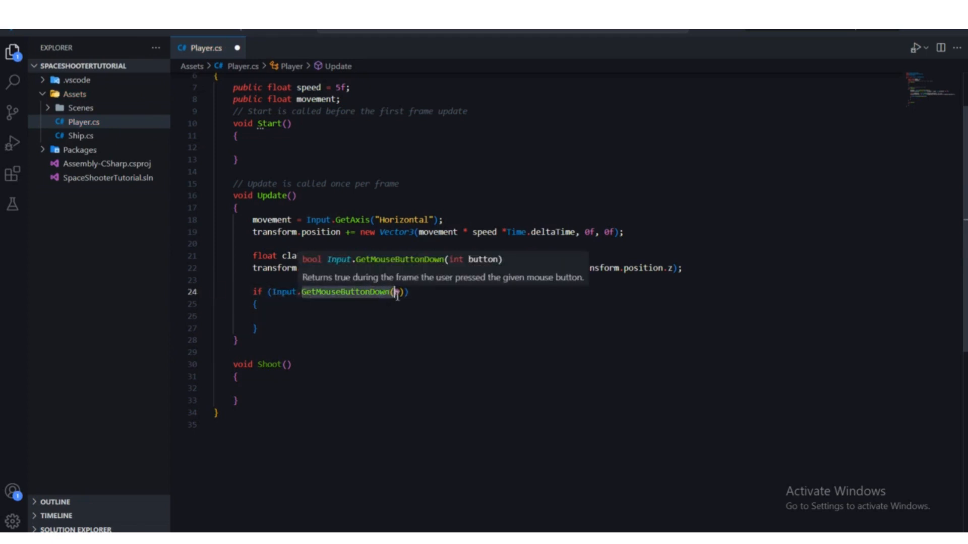
drag(302, 293, 393, 296)
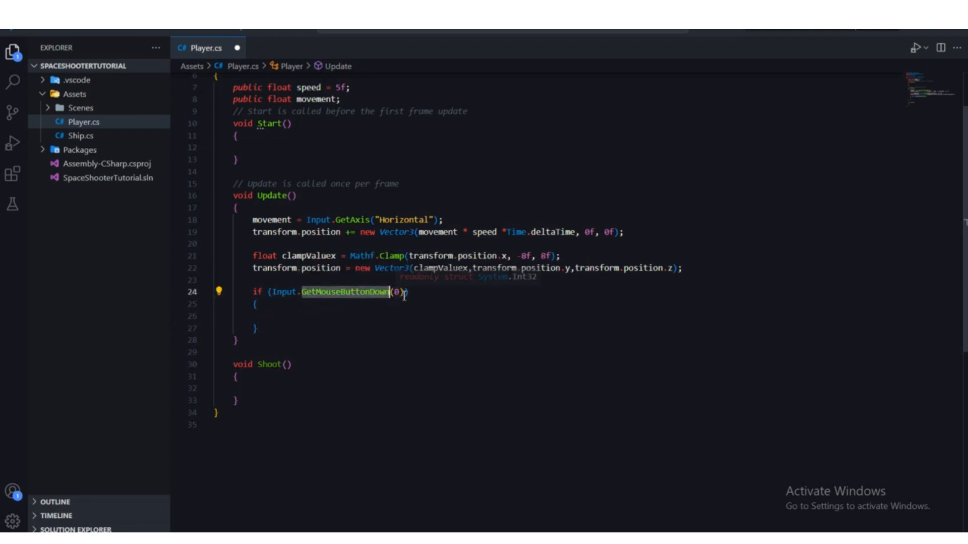
click(395, 295)
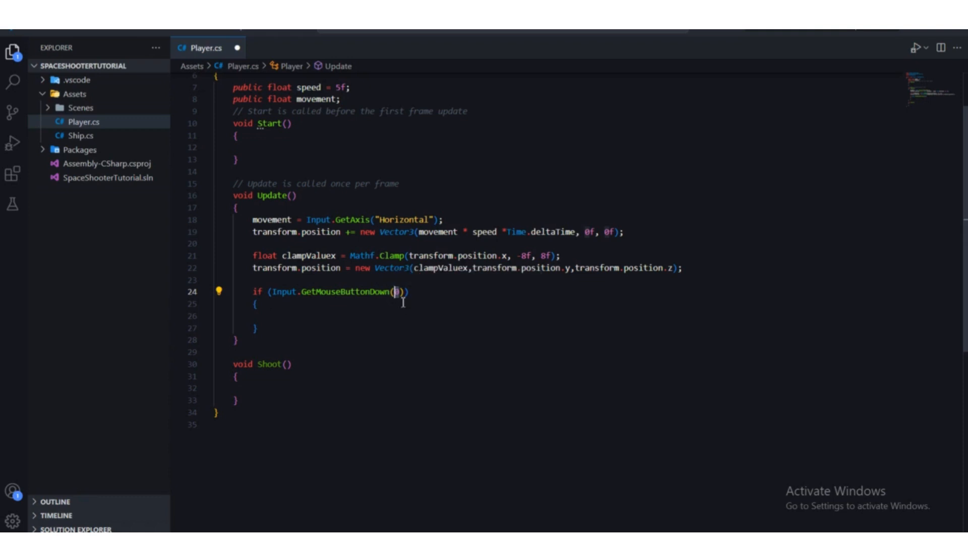
click(403, 299)
click(402, 298)
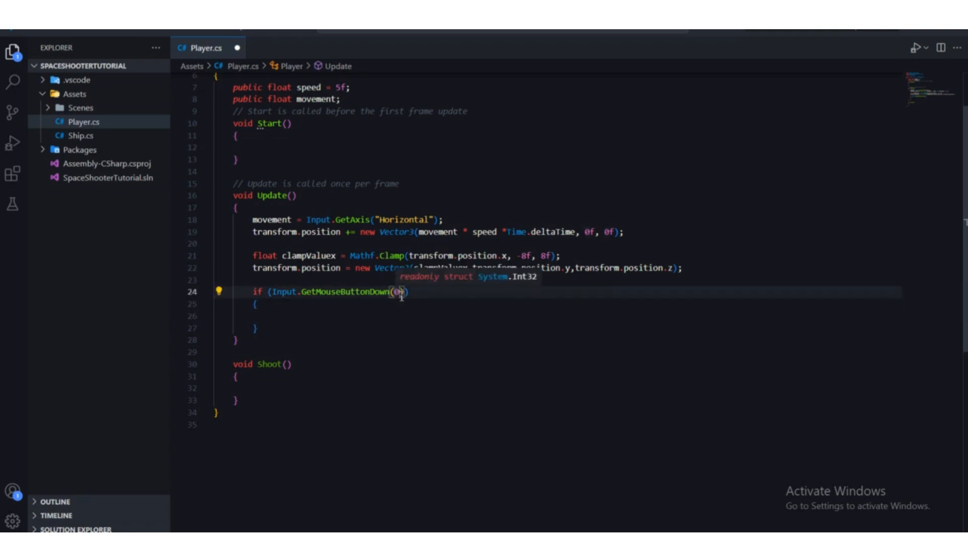
key(BackSpace)
text(1)
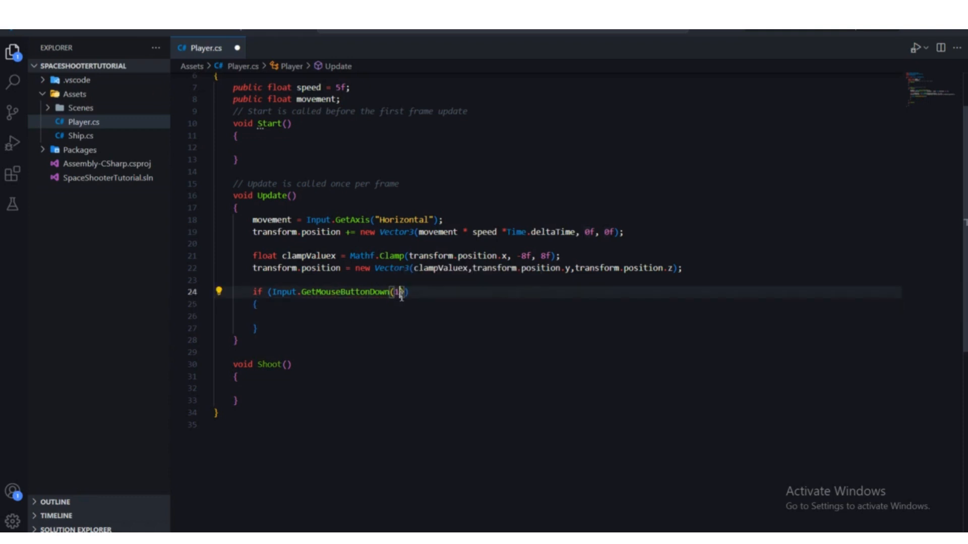
key(BackSpace)
text(0)
Step: Call Shoot(); inside the GetMouseButtonDown if block and save the Player script
drag(404, 292, 273, 293)
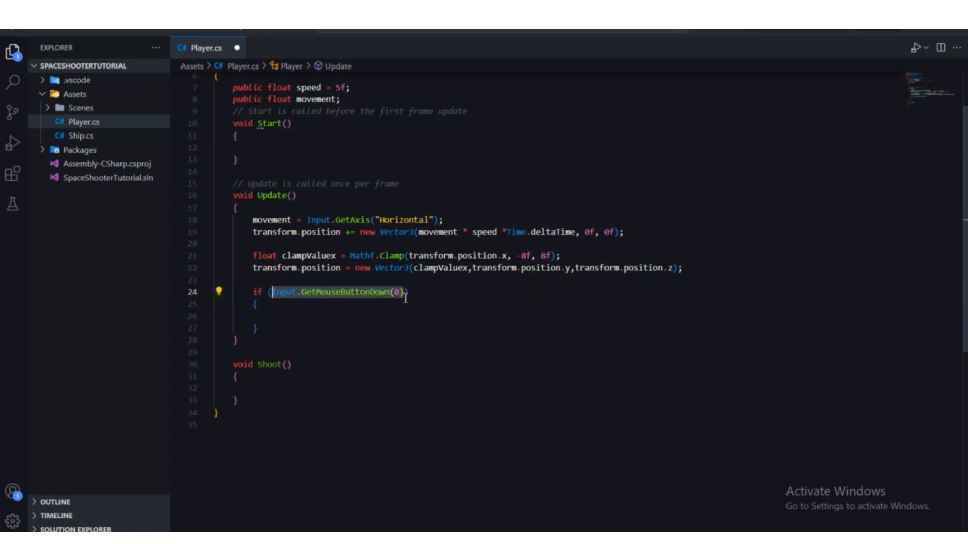
click(273, 292)
drag(247, 402, 233, 367)
click(288, 391)
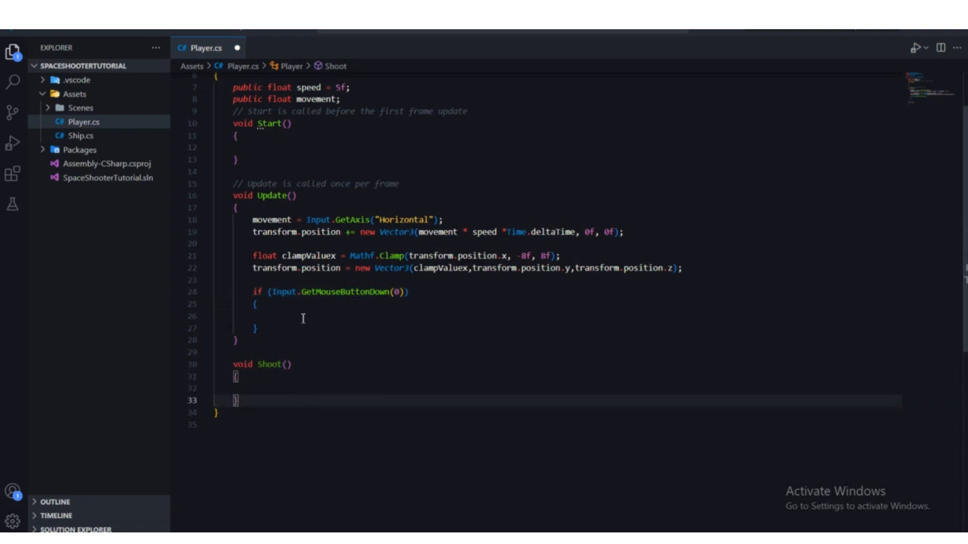
click(303, 318)
text(shoot)
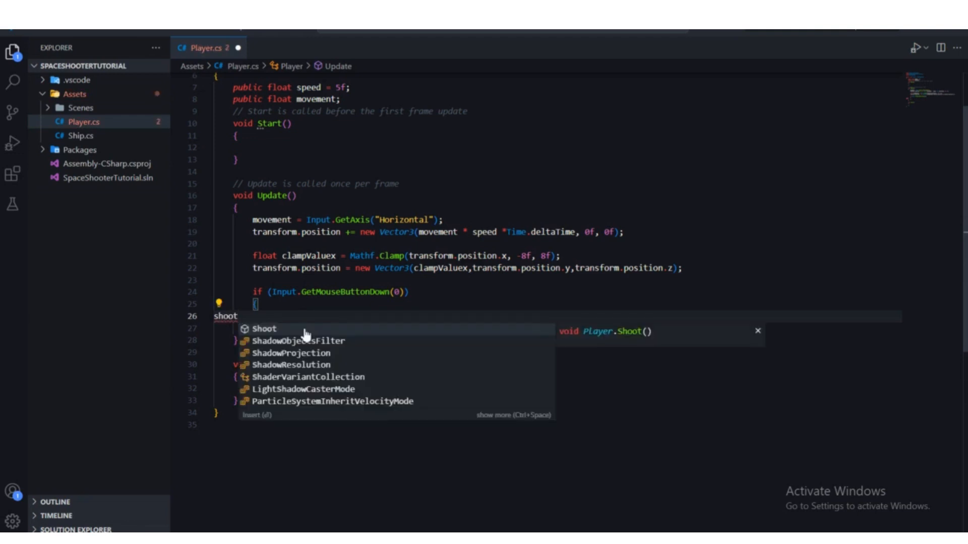
click(306, 334)
text(())
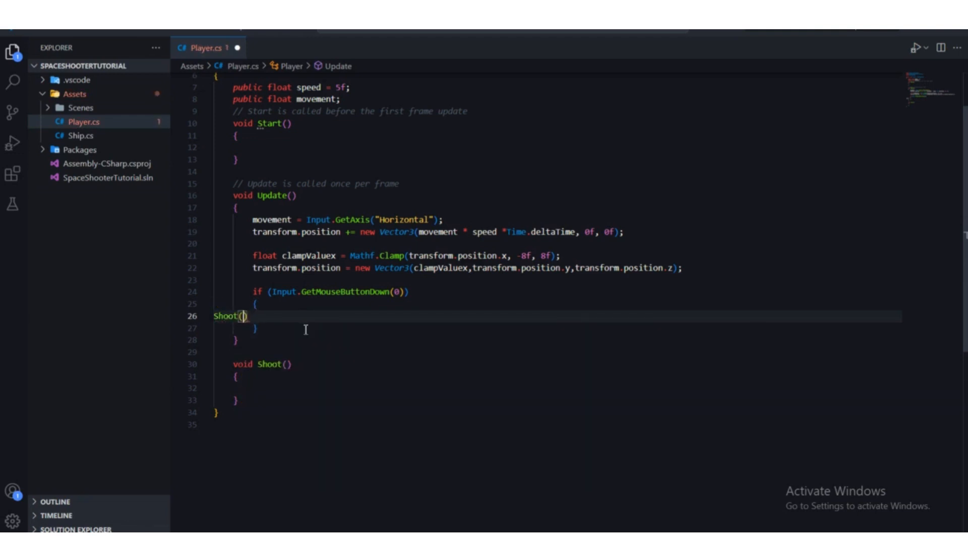
text(;)
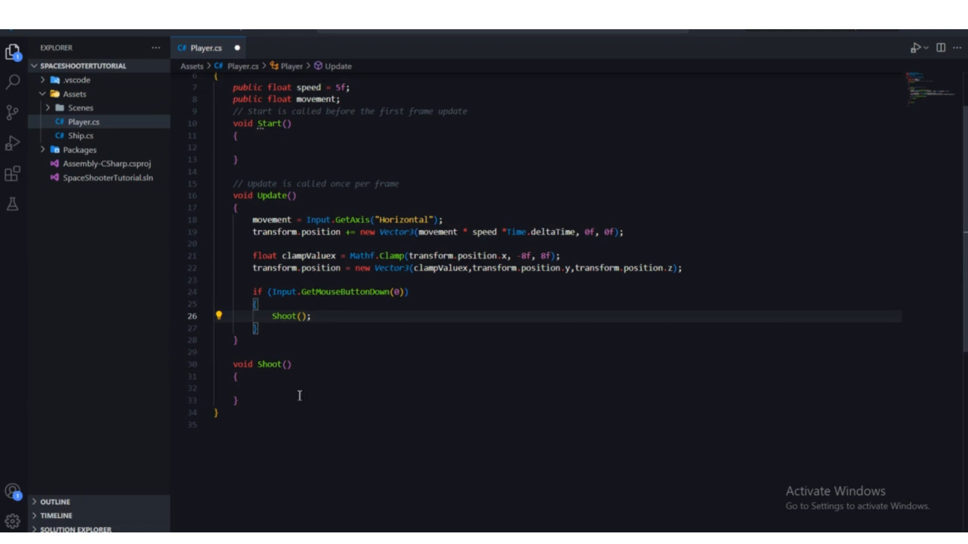
key(ctrl+s)
click(257, 393)
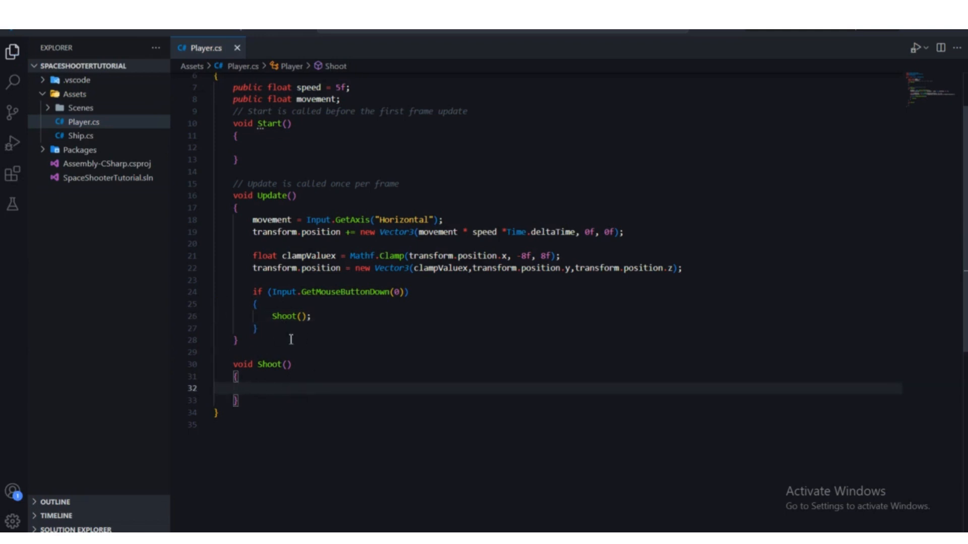
Step: Begin a Debug.Log statement in the empty body of the Shoot method
drag(311, 316, 275, 319)
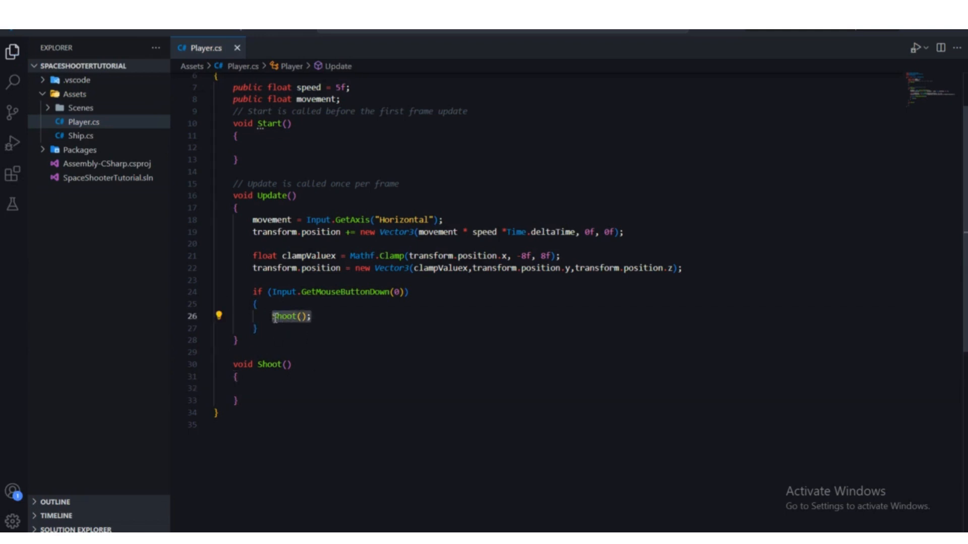
click(269, 389)
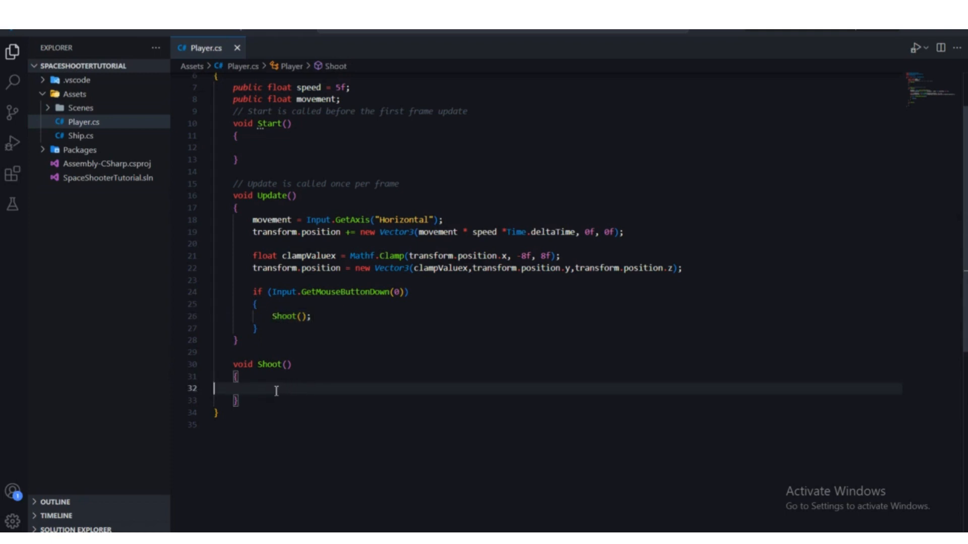
click(291, 306)
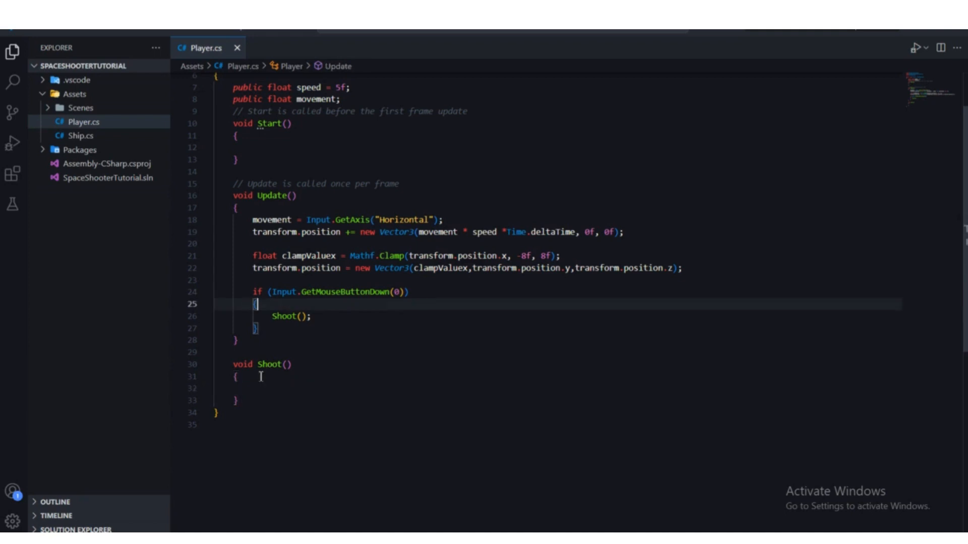
click(259, 378)
click(255, 388)
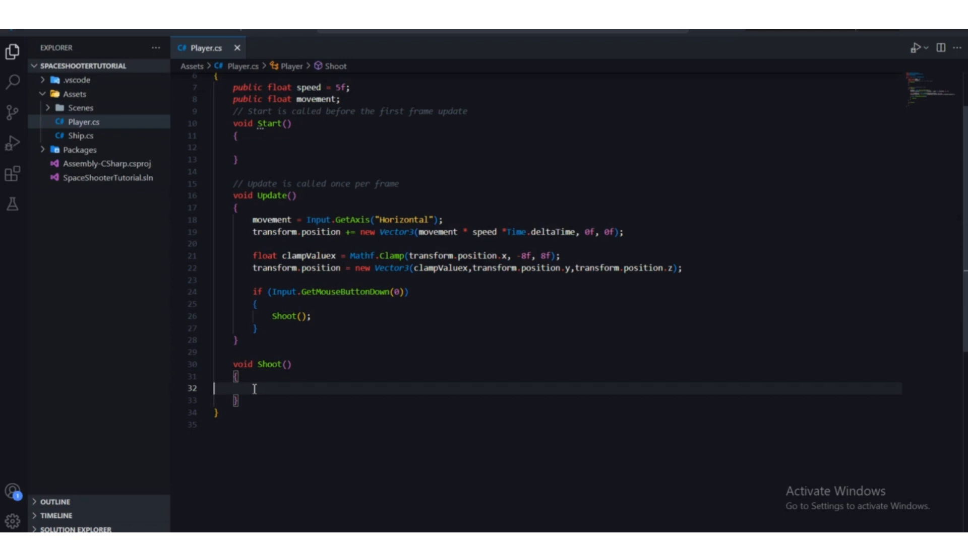
text(D)
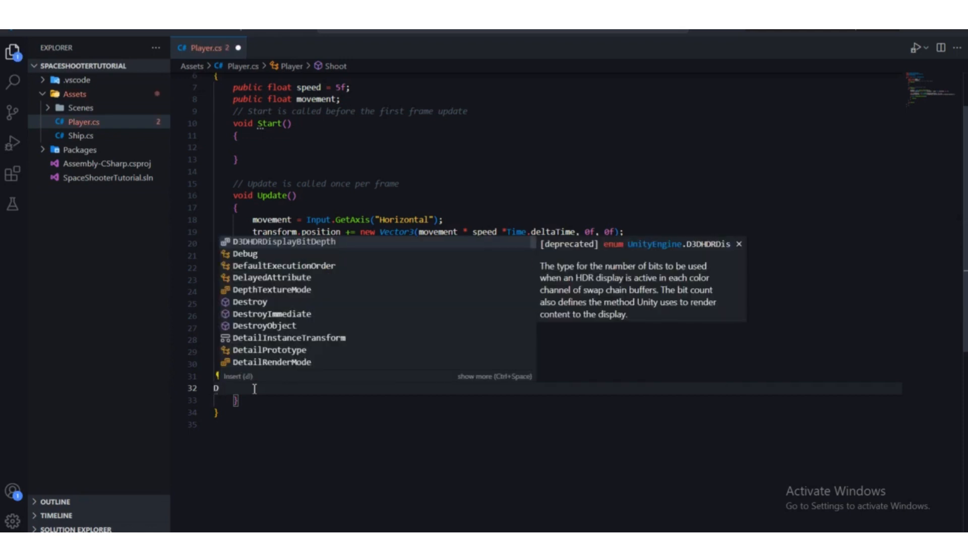
text(ebug')
key(Return)
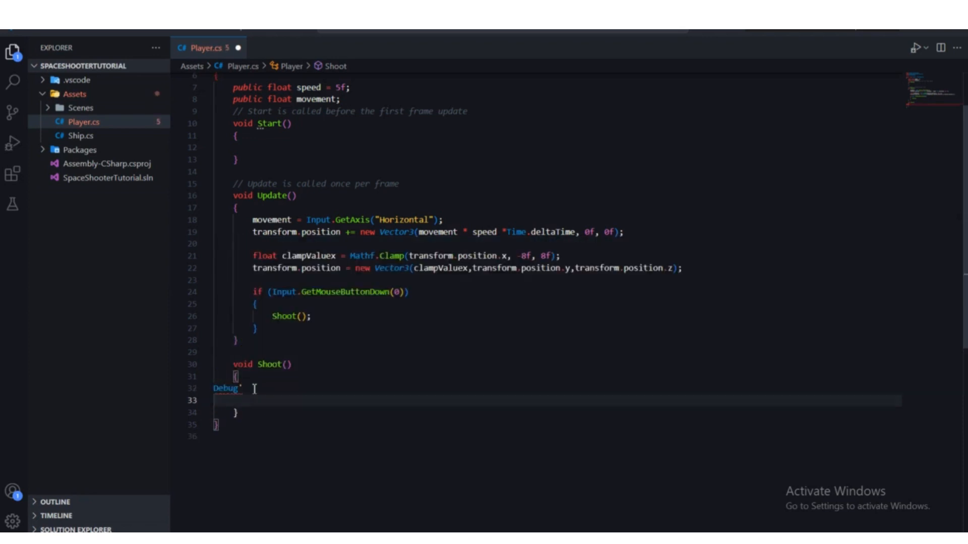
key(BackSpace)
key(BackSpace)
text(.lo)
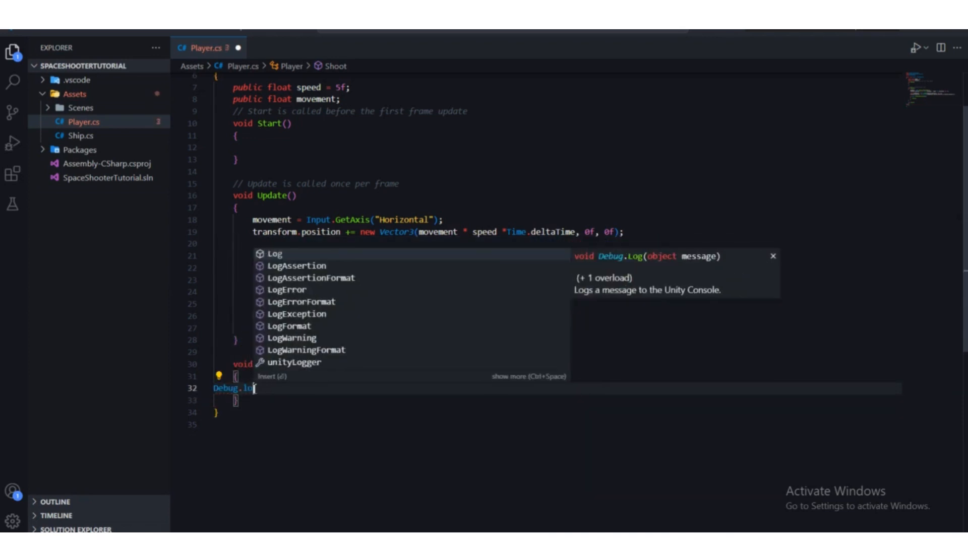
key(Tab)
Step: Pass " Shoot." as the Debug.Log message, end the statement with a semicolon, and save the Player script
text(()
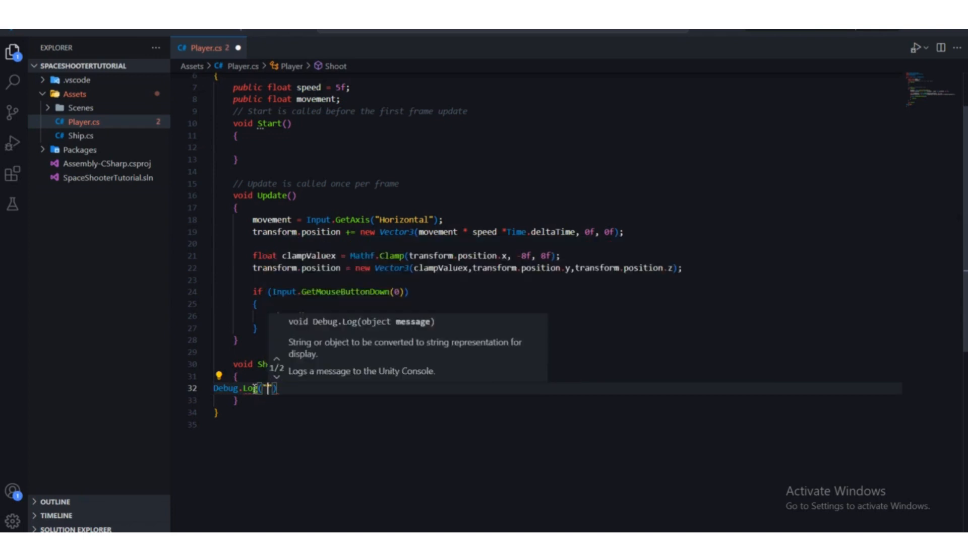
text(" Shoot)
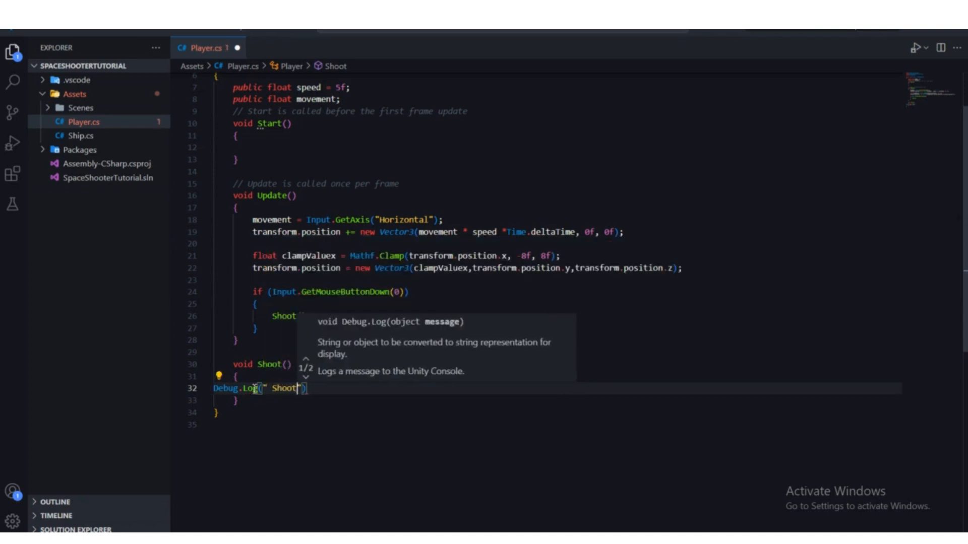
text(.)
key(End)
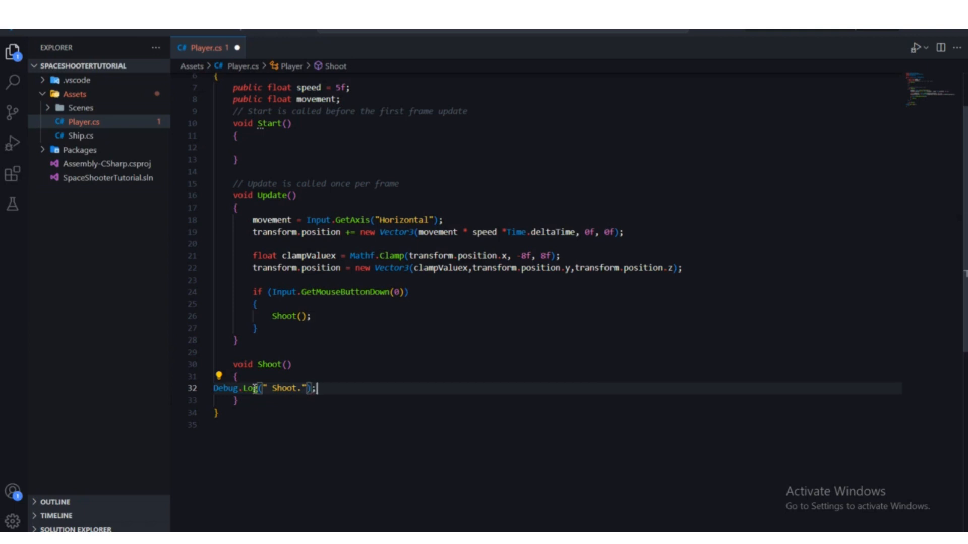
text(;)
key(ctrl+s)
Step: Review the GetMouseButtonDown condition, the Shoot() call inside it, and the Debug.Log line in the Shoot method
click(354, 344)
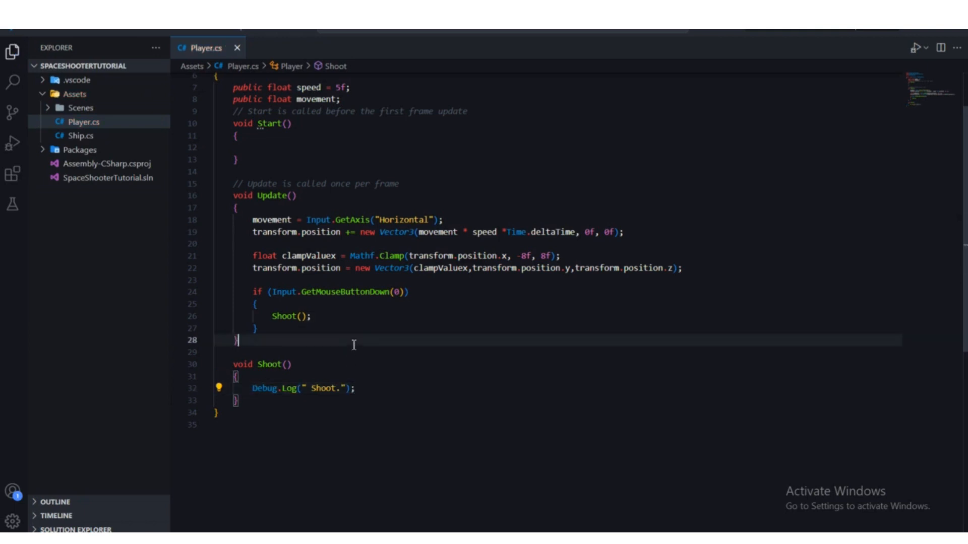
scroll(354, 345, up, 2)
click(258, 355)
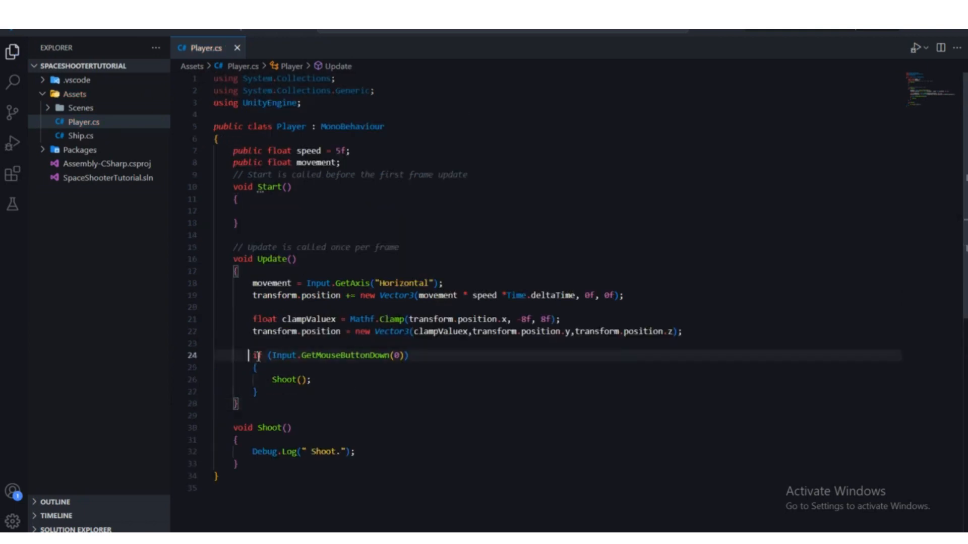
double_click(257, 356)
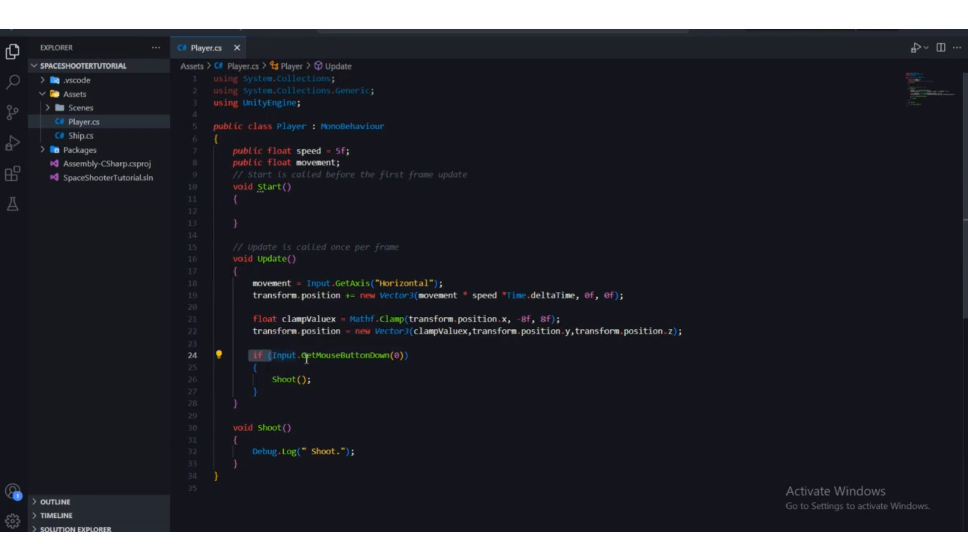
mouse_move(272, 355)
mouse_down()
mouse_move(405, 356)
mouse_move(274, 357)
mouse_up()
click(405, 357)
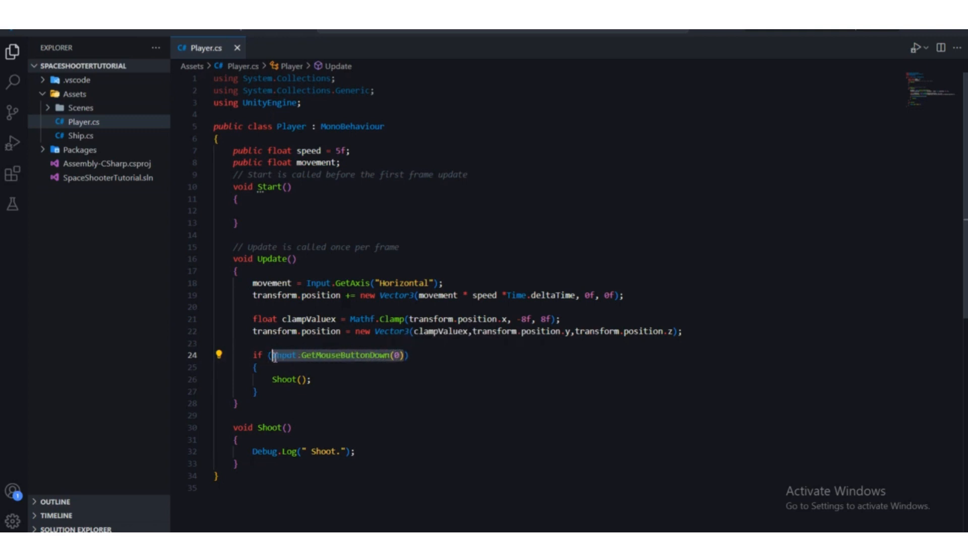
drag(330, 382, 273, 380)
click(353, 396)
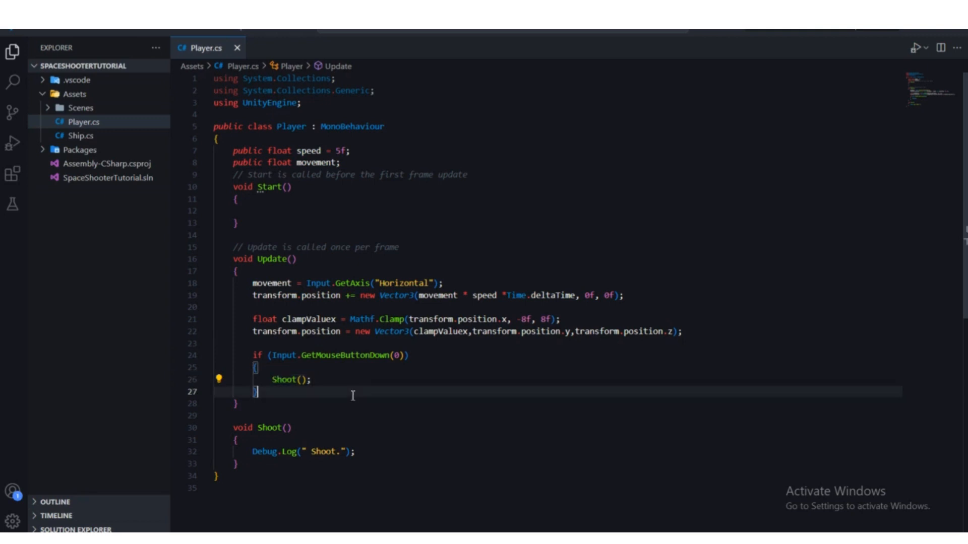
drag(273, 377, 311, 380)
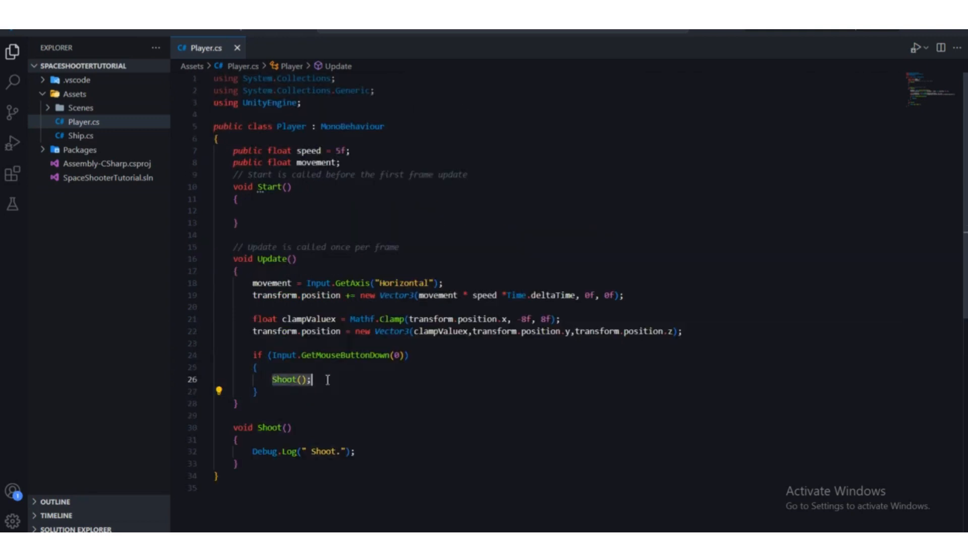
scroll(264, 428, down, 2)
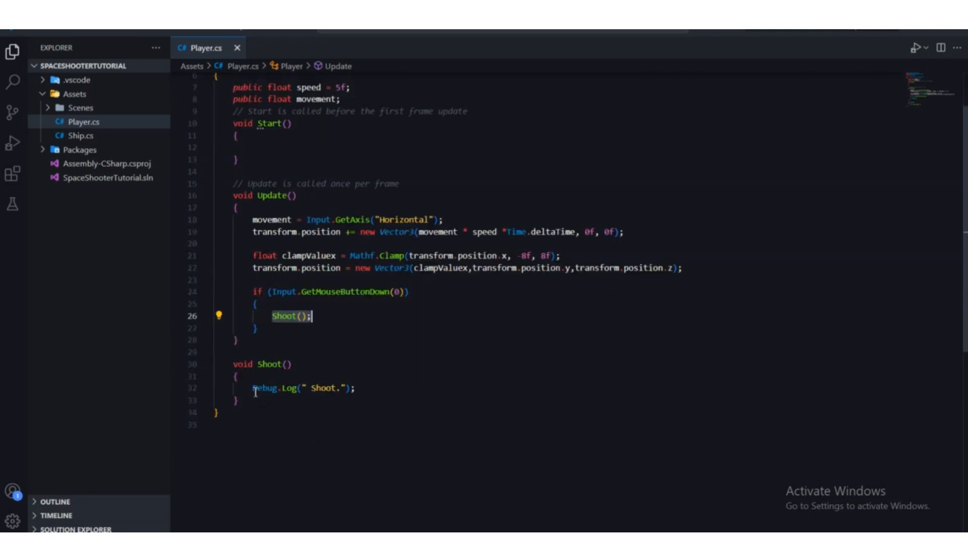
drag(253, 389, 345, 389)
click(308, 414)
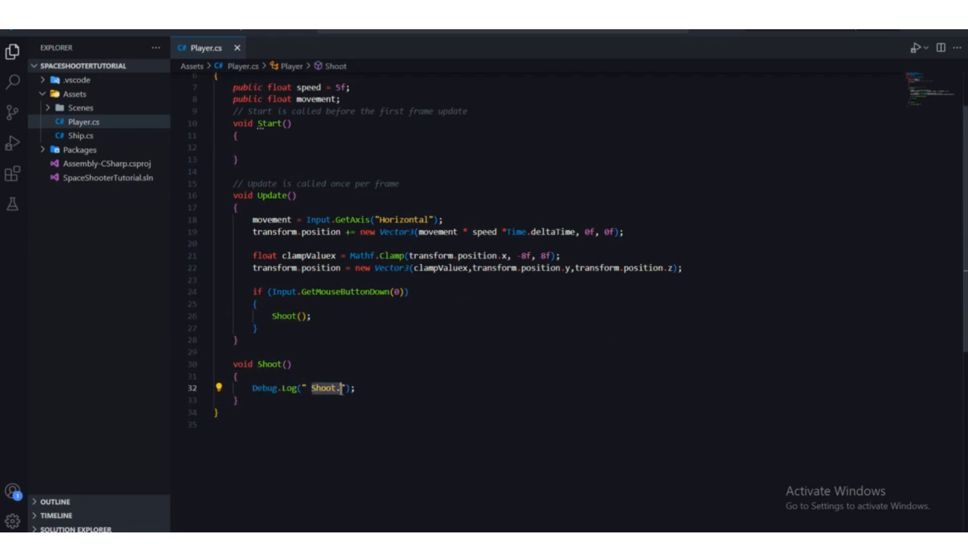
click(366, 392)
scroll(364, 394, up, 2)
scroll(365, 397, down, 2)
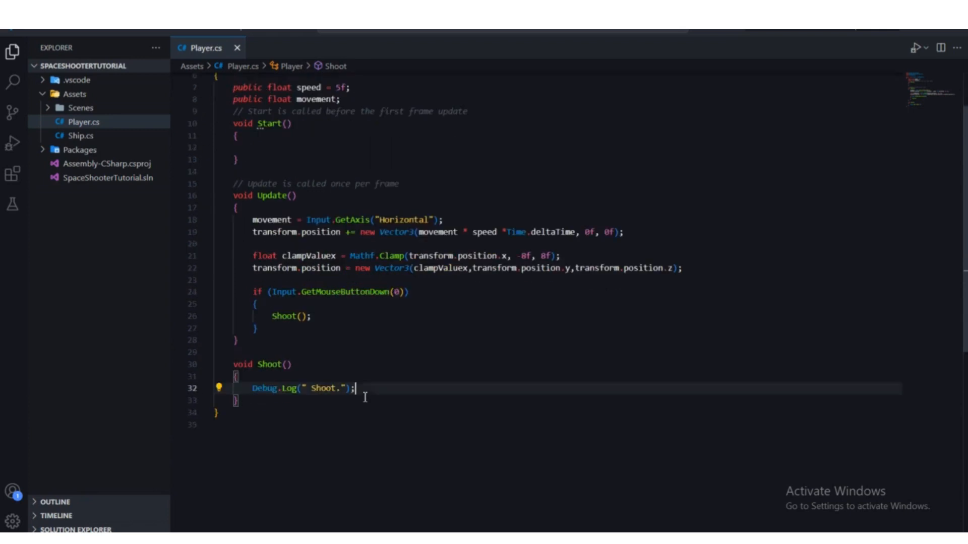
click(281, 400)
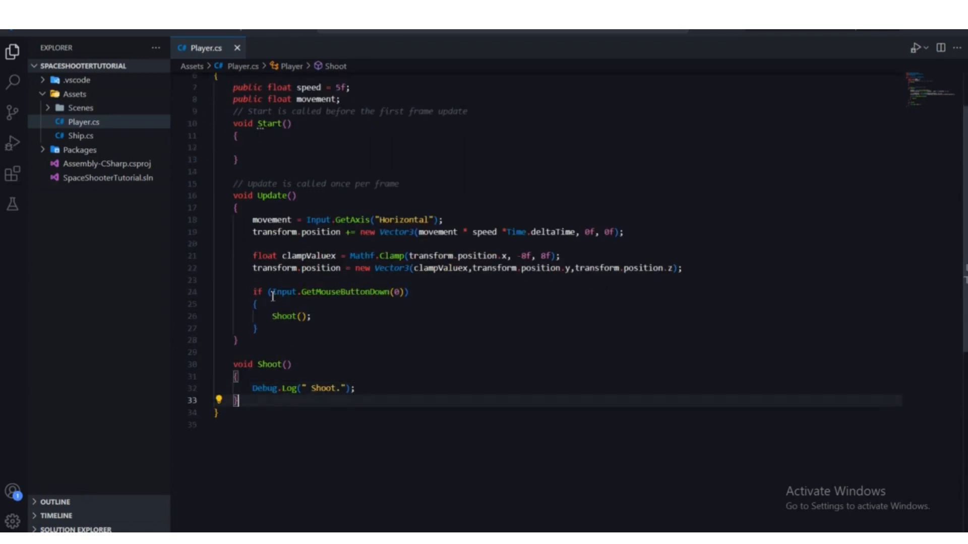
Step: Trace the code flow from the mouse button condition through the Shoot() call to its log message
drag(272, 297, 400, 294)
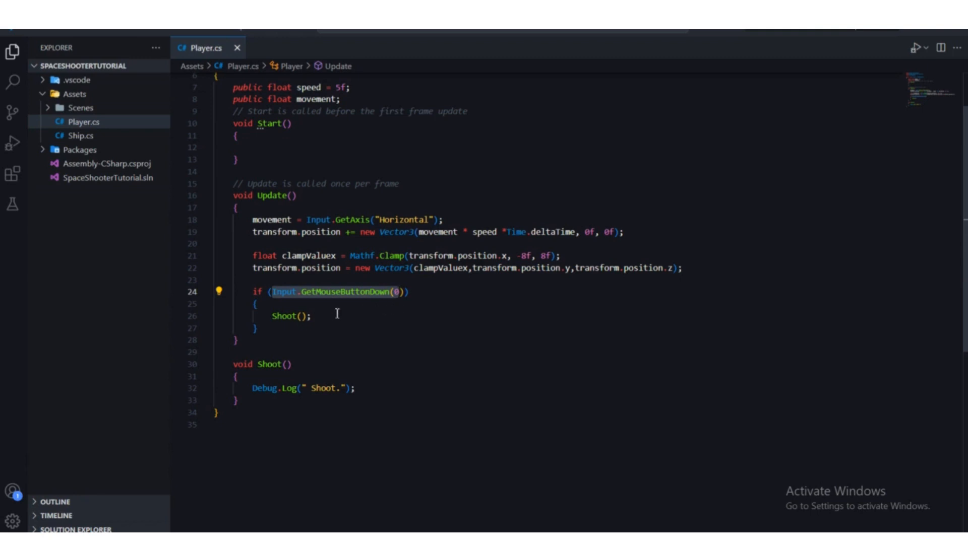
drag(328, 316, 269, 317)
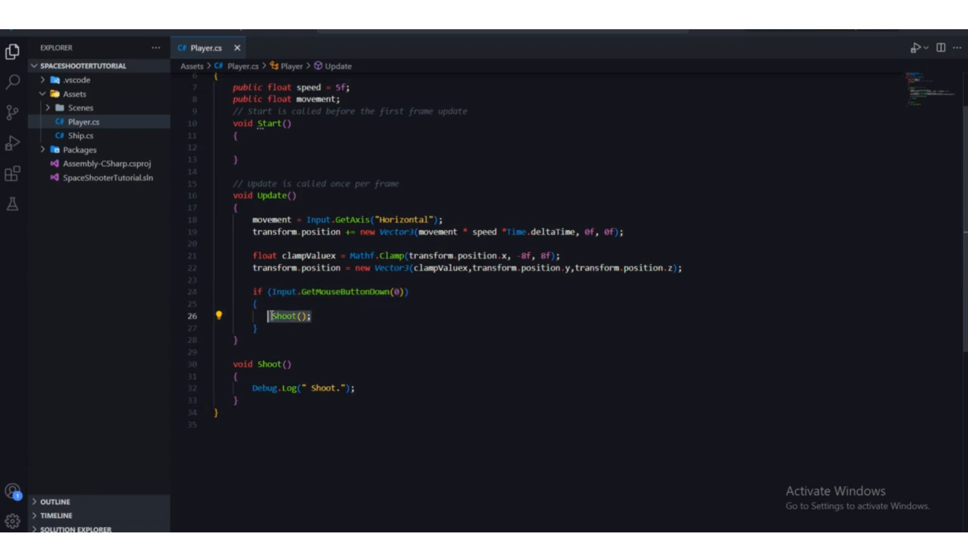
drag(360, 388, 244, 388)
click(261, 401)
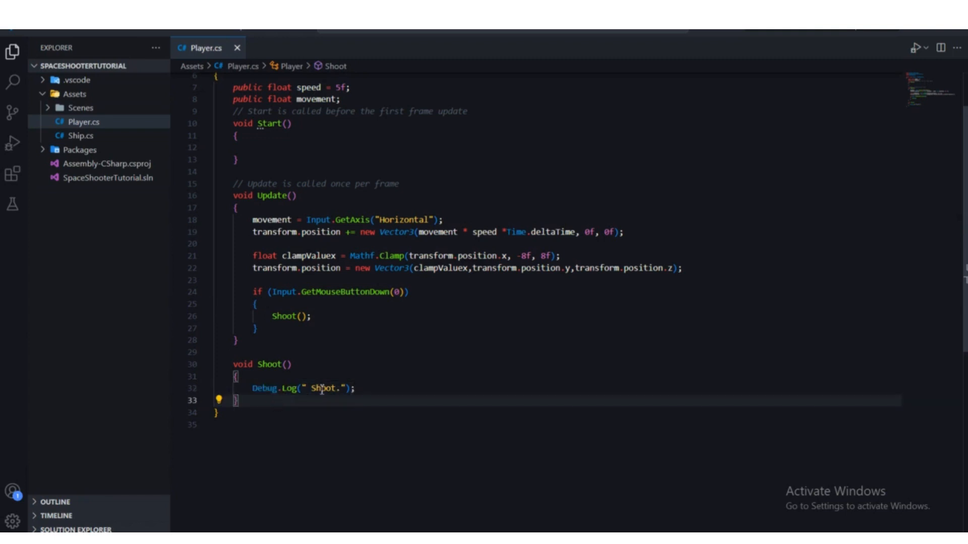
click(347, 389)
click(342, 426)
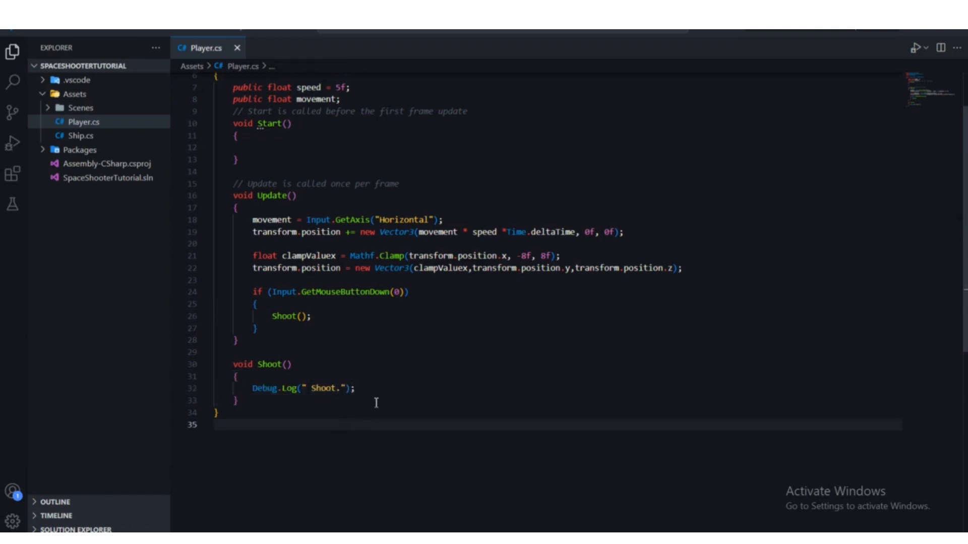
click(375, 294)
scroll(418, 327, up, 2)
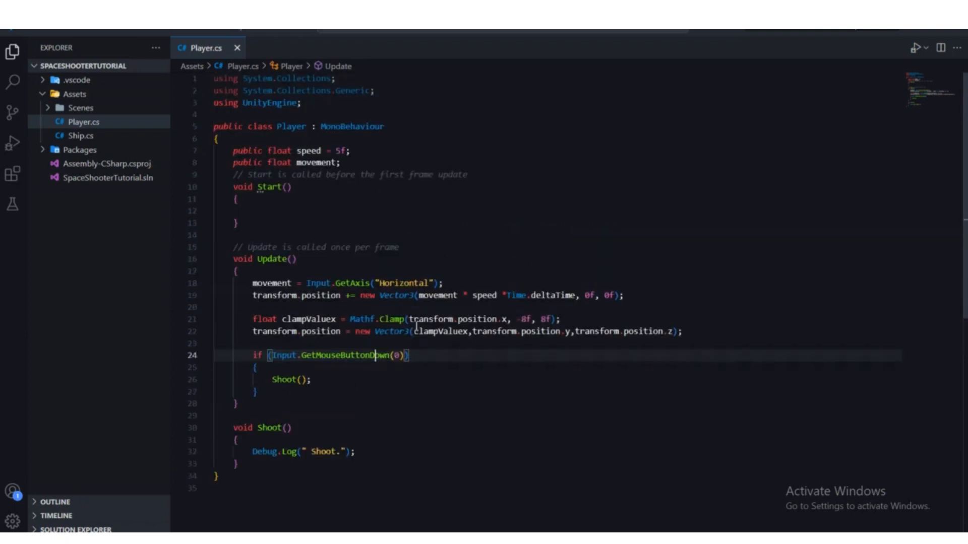
Step: Try a print statement on a new line below Debug.Log in the Shoot method, and delete it
key(alt+Tab)
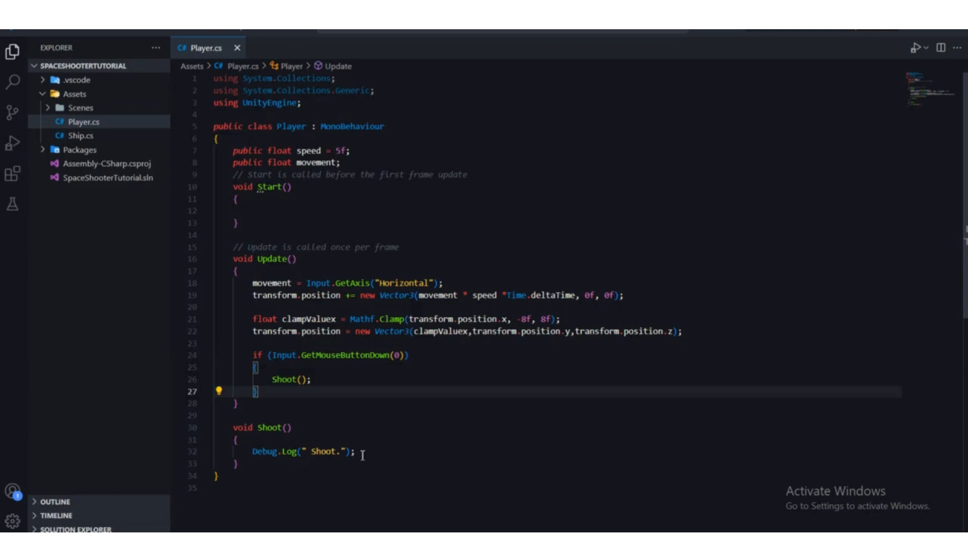
click(359, 452)
key(Return)
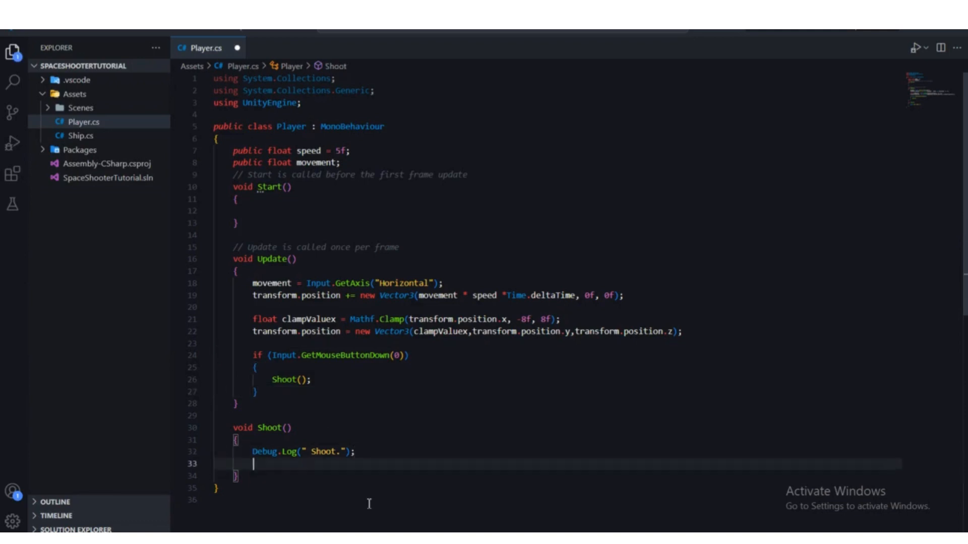
text(print)
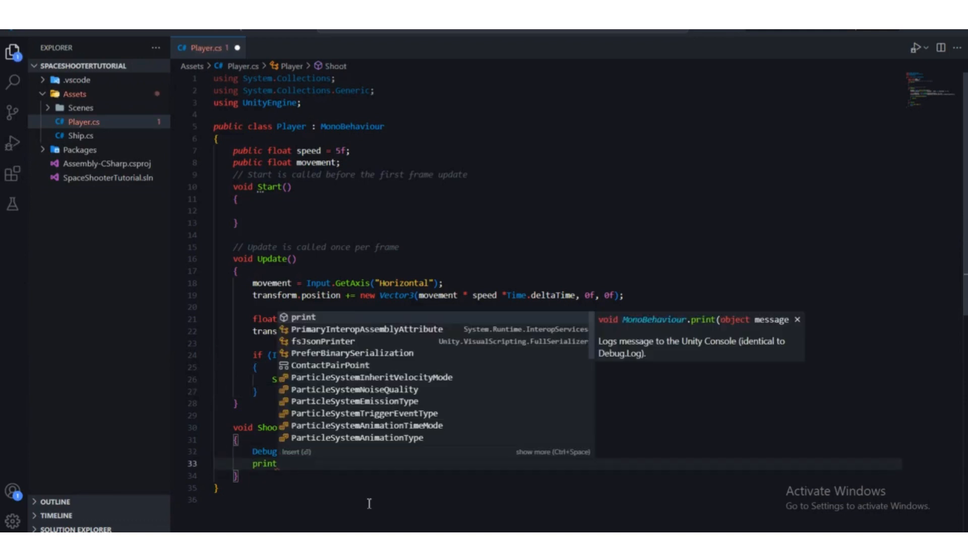
key(BackSpace)
key(BackSpace)
key(BackSpace)
key(BackSpace)
key(BackSpace)
key(BackSpace)
key(BackSpace)
key(BackSpace)
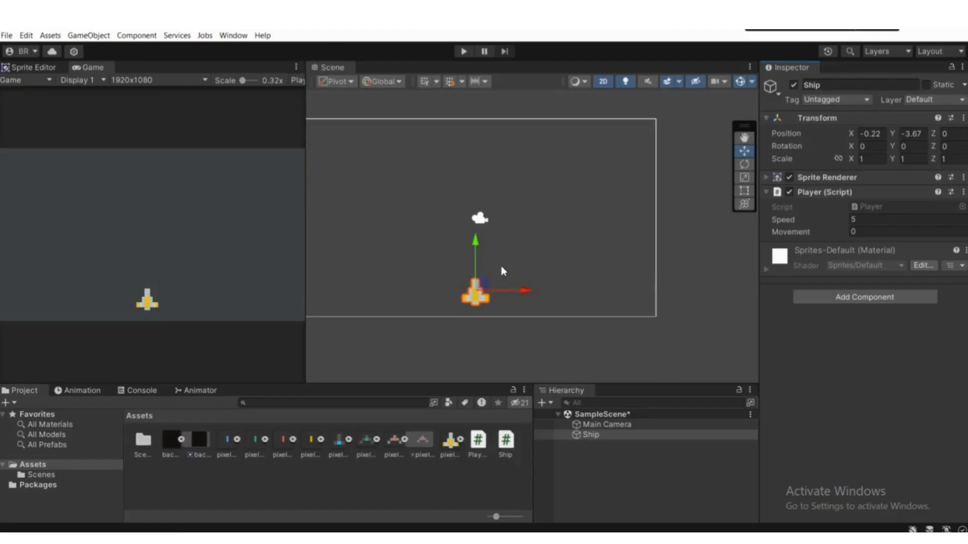
Step: Switch to Unity, show the Console, and enter Play mode to test the Shoot log message
scroll(456, 237, down, 3)
middle_drag(433, 249, 483, 255)
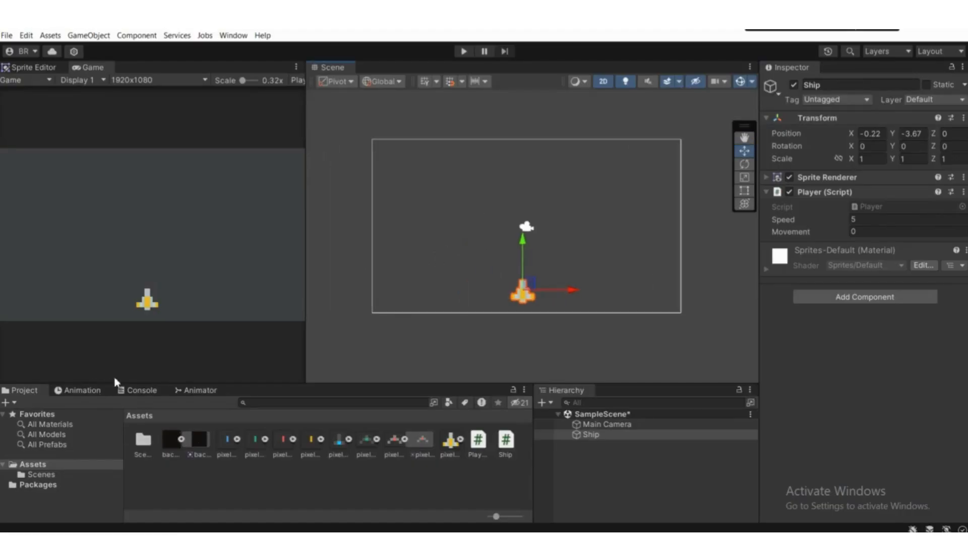
click(141, 391)
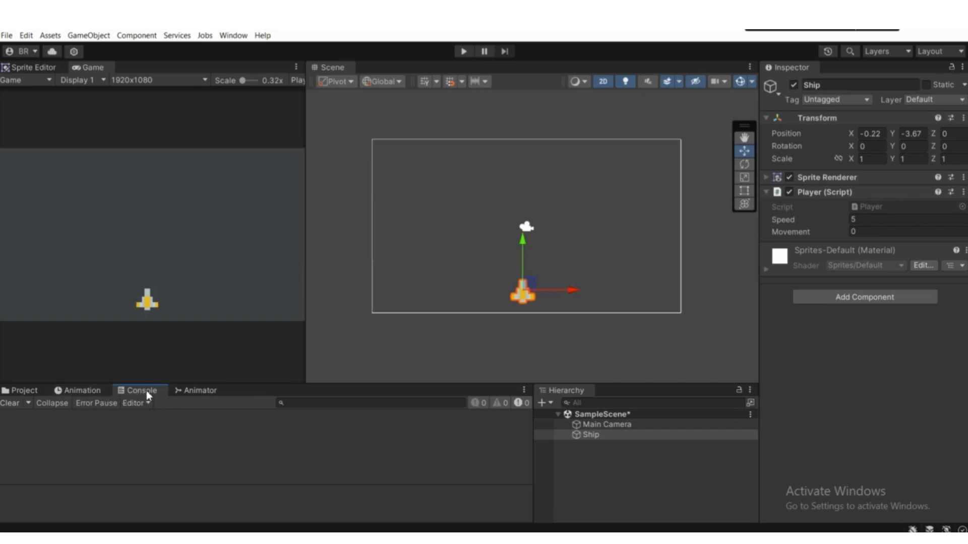
click(234, 35)
mouse_move(252, 197)
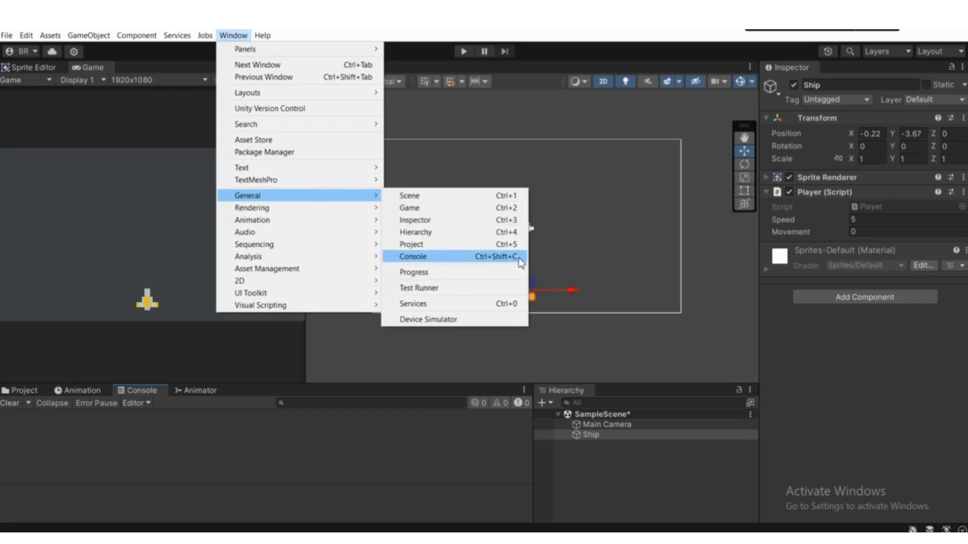
click(170, 449)
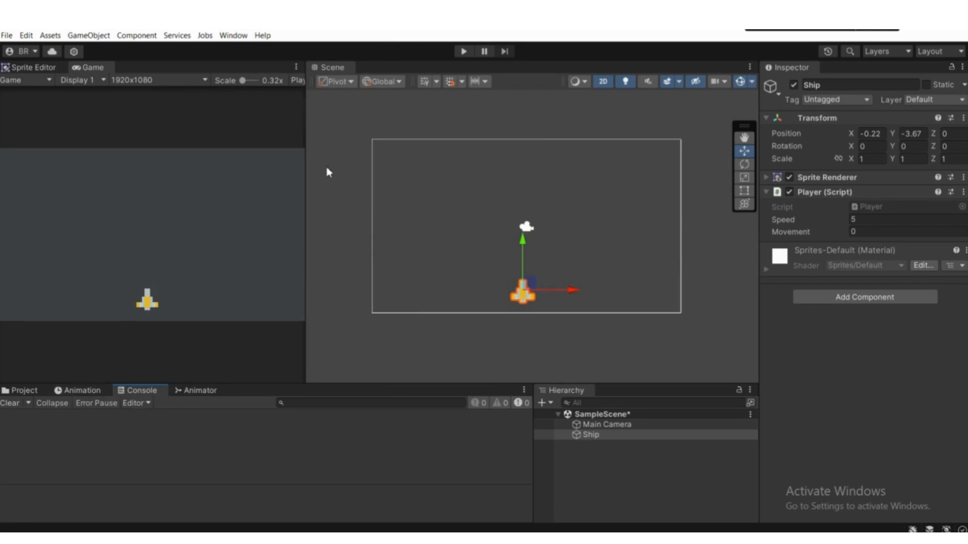
click(464, 52)
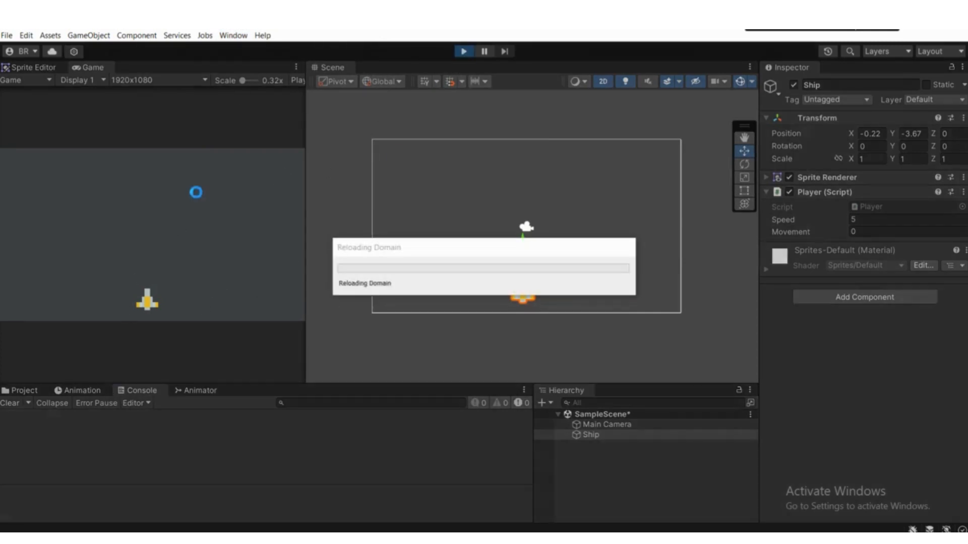
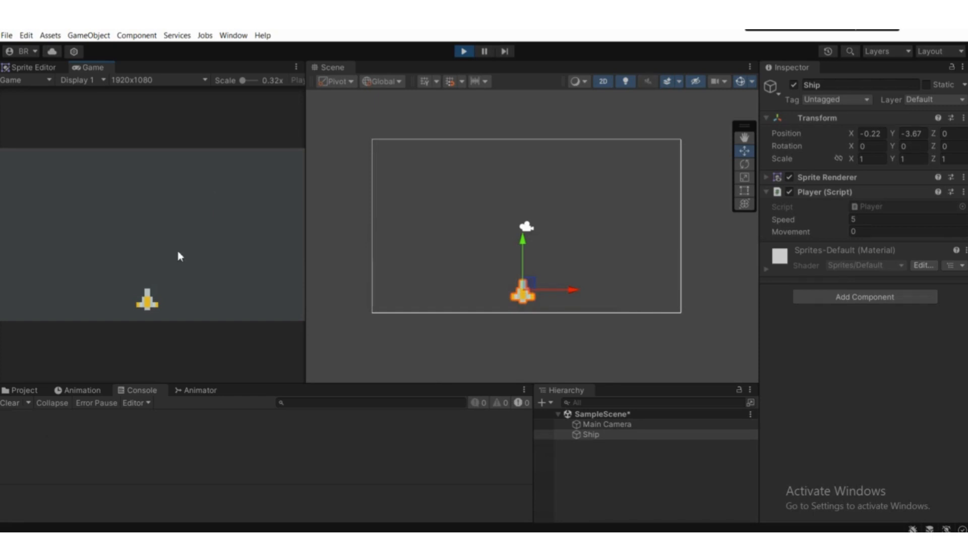
Step: Trigger the Shoot action repeatedly in the running game and check the log messages in the Console
key(space)
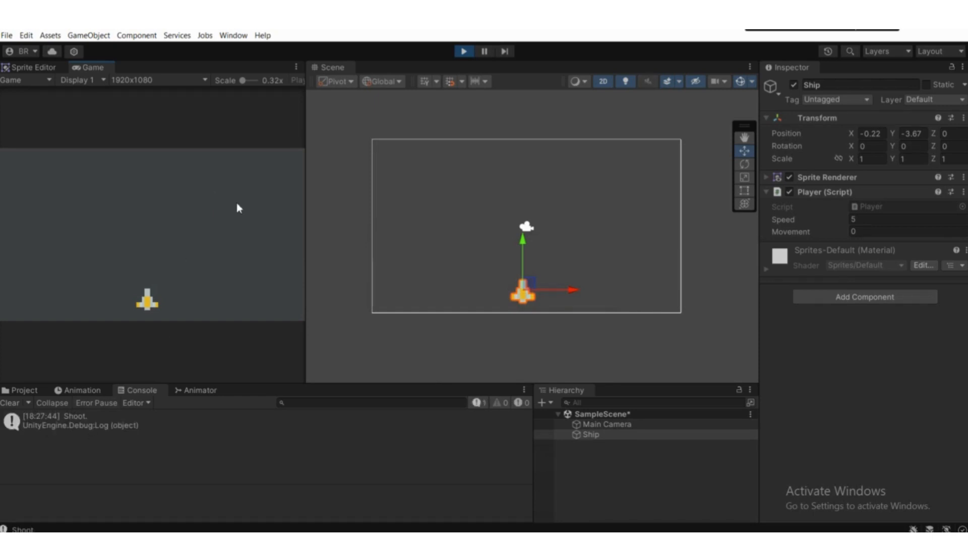
key(space)
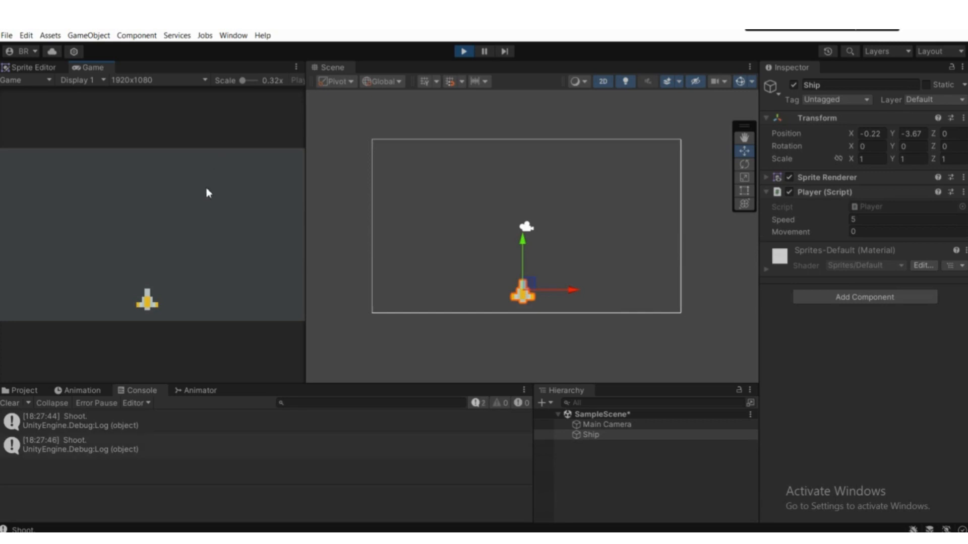
key(space)
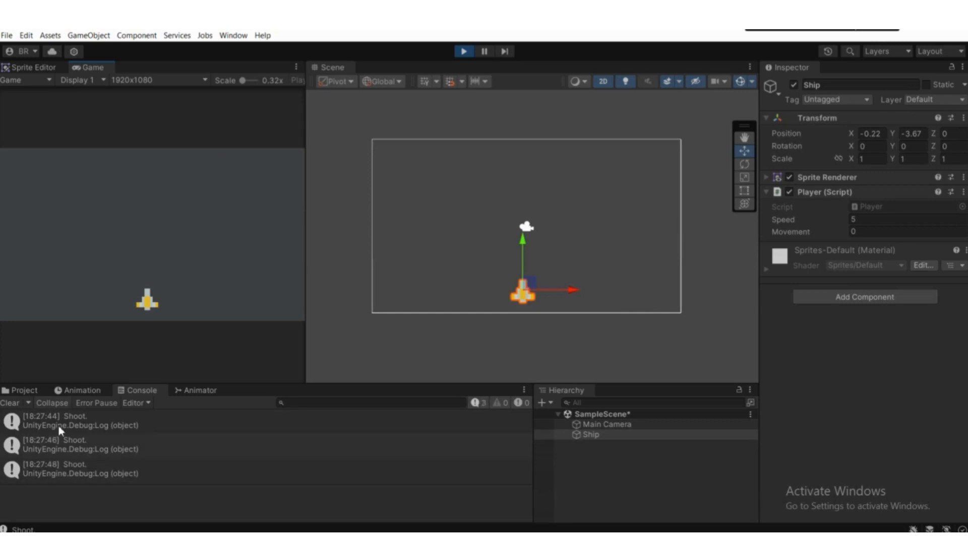
key(space)
key(space)
key(space)
key(space)
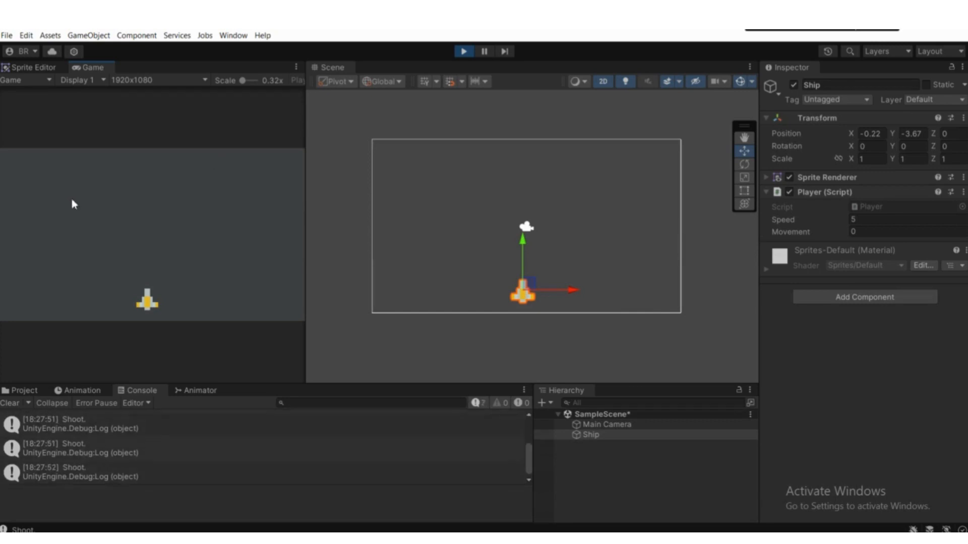
key(space)
key(space)
key(space)
key(space)
key(space)
key(space)
Step: Clear the Console between further test shots, and exit Play mode
click(17, 398)
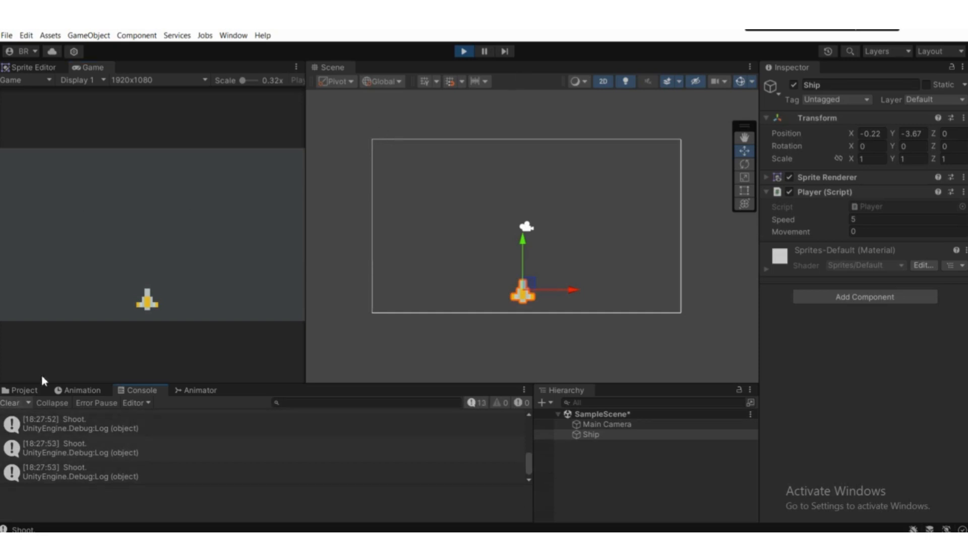
key(space)
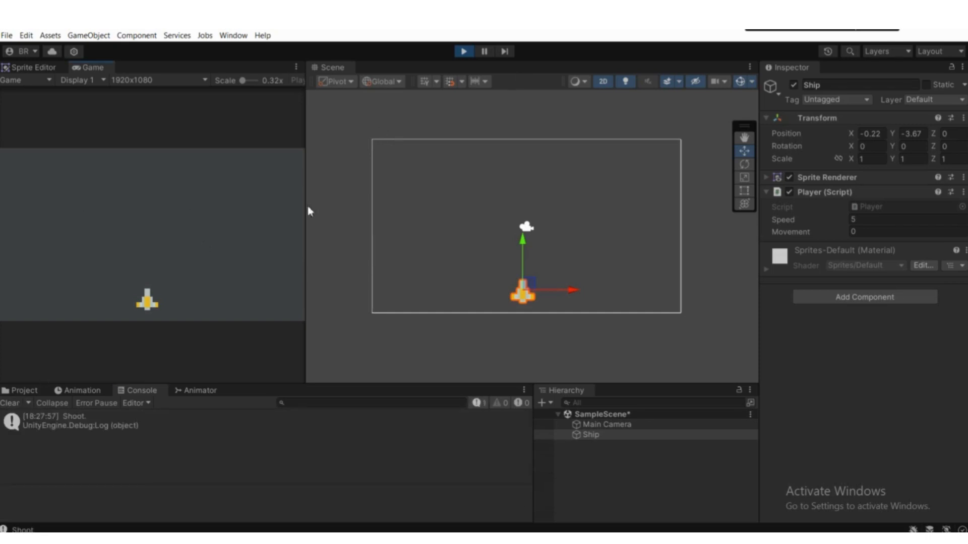
click(12, 403)
key(space)
key(space)
key(space)
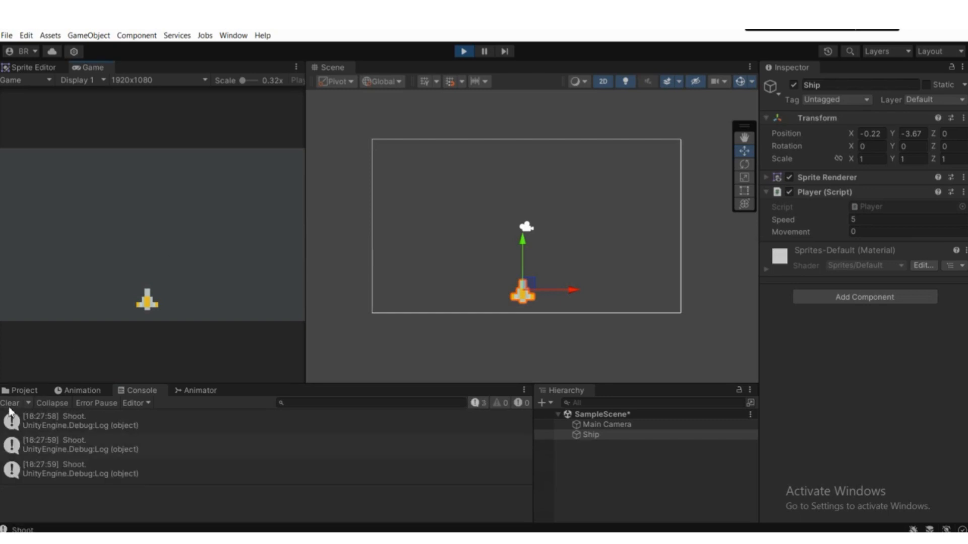
click(9, 406)
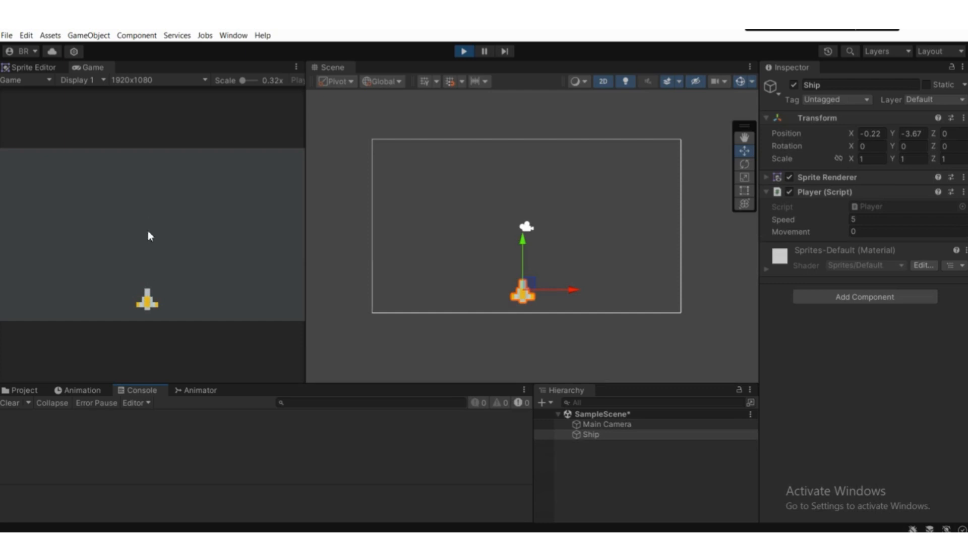
click(463, 52)
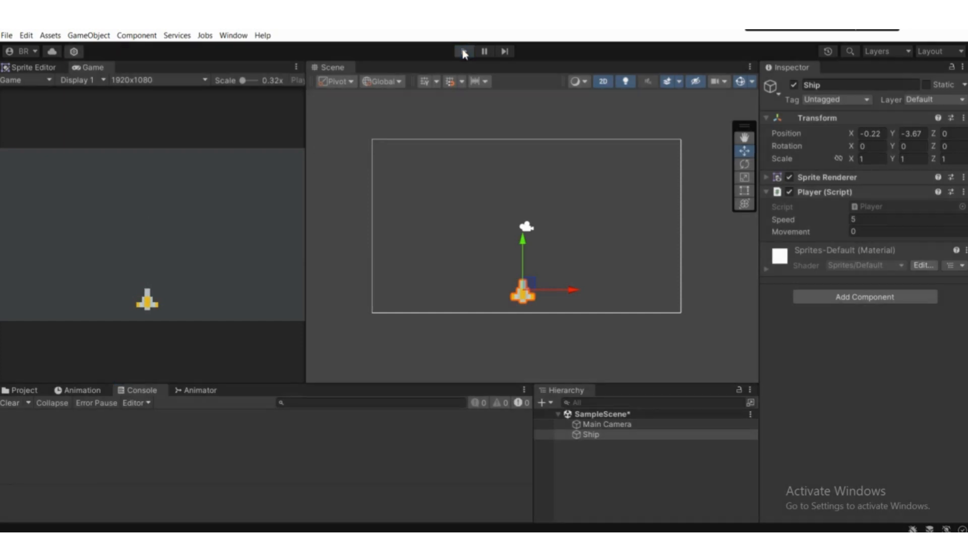
Step: Show the project assets, collapse the background image's sub-sprite, and deselect the ship
click(22, 389)
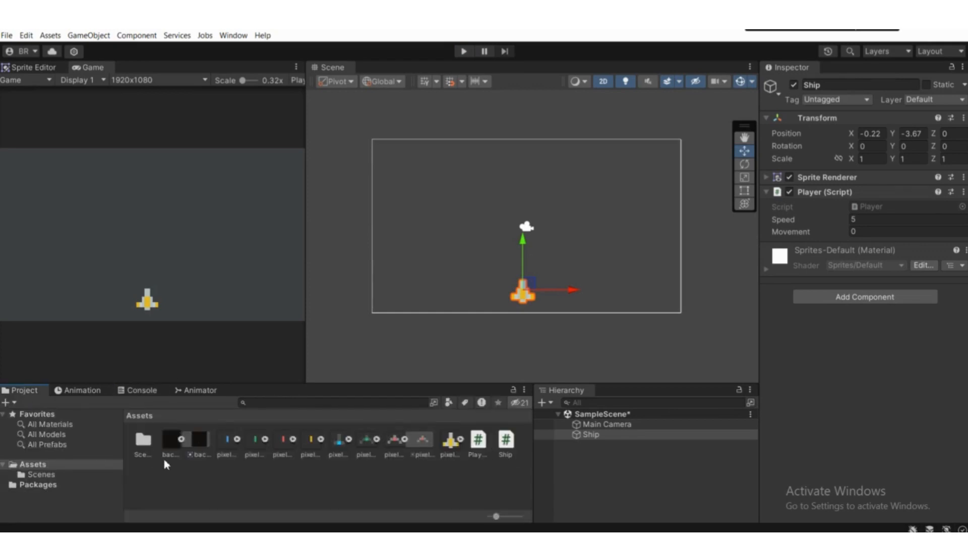
click(182, 440)
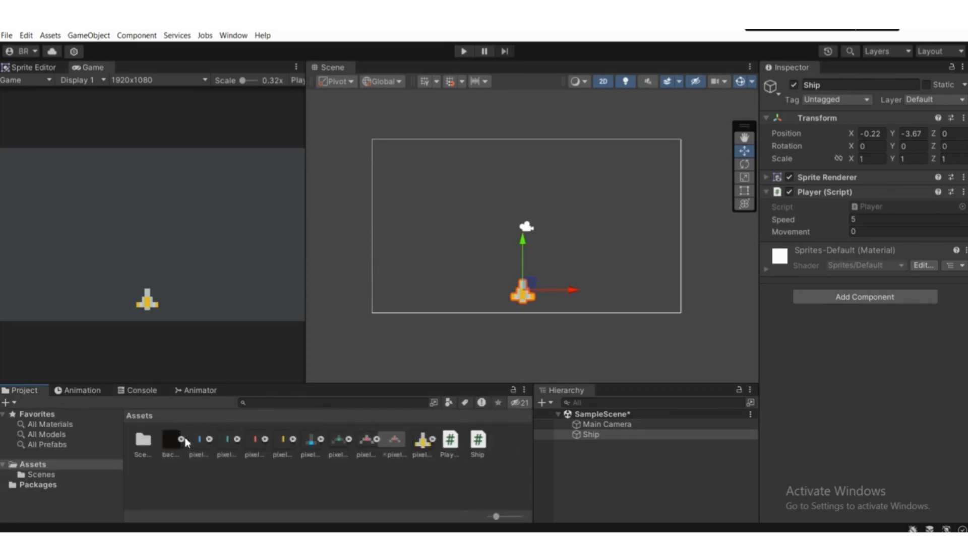
click(612, 466)
Step: Add a 2D Square sprite to the scene beside the ship
scroll(537, 294, up, 4)
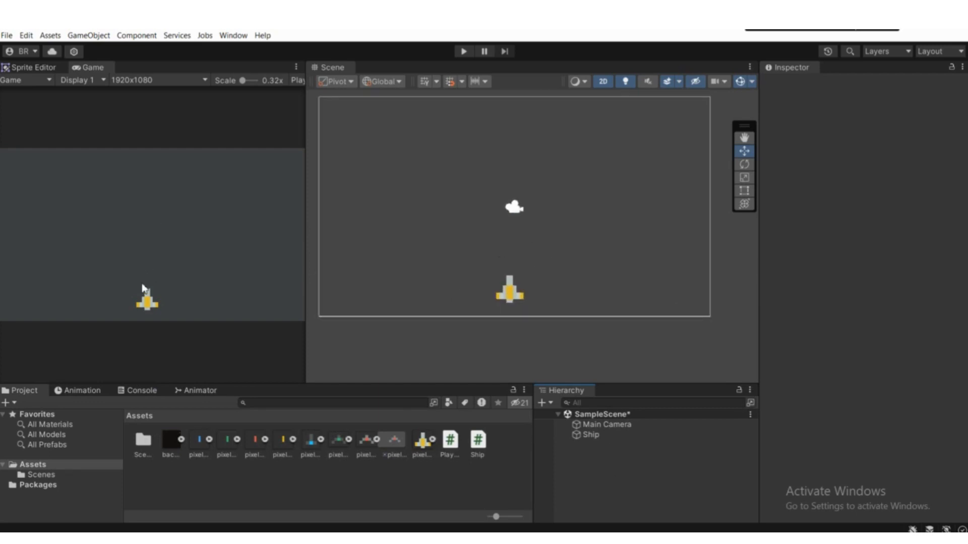
middle_drag(524, 283, 467, 234)
scroll(466, 222, down, 1)
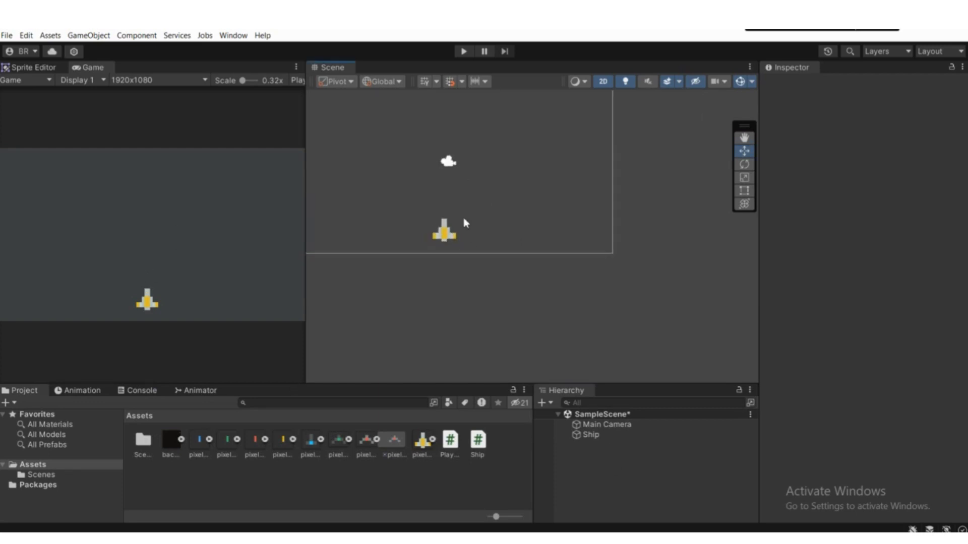
scroll(463, 219, up, 3)
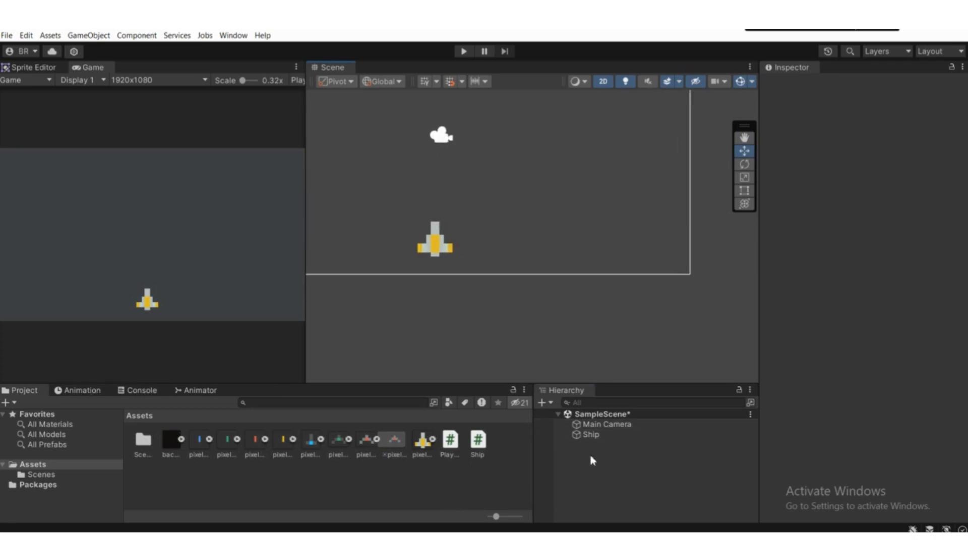
click(600, 468)
right_click(579, 479)
mouse_move(616, 358)
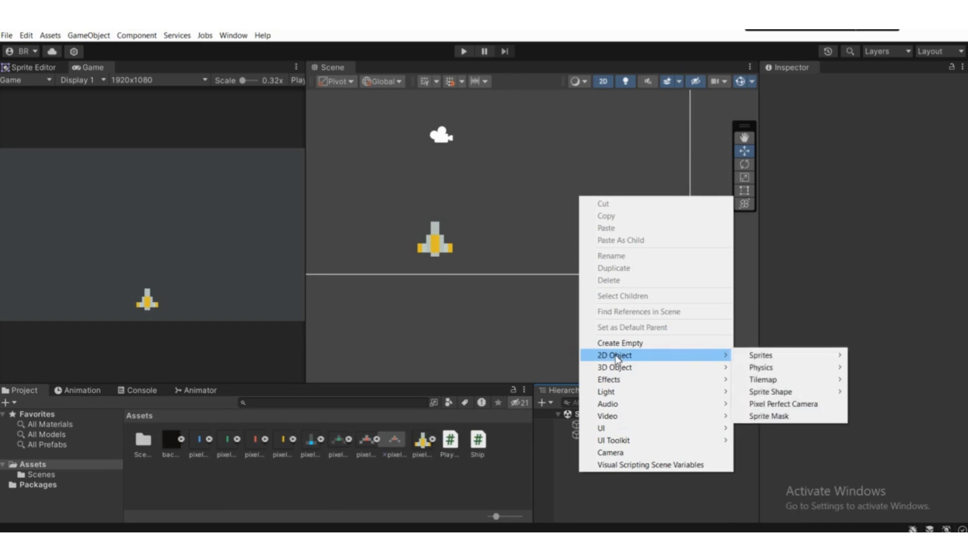
mouse_move(803, 357)
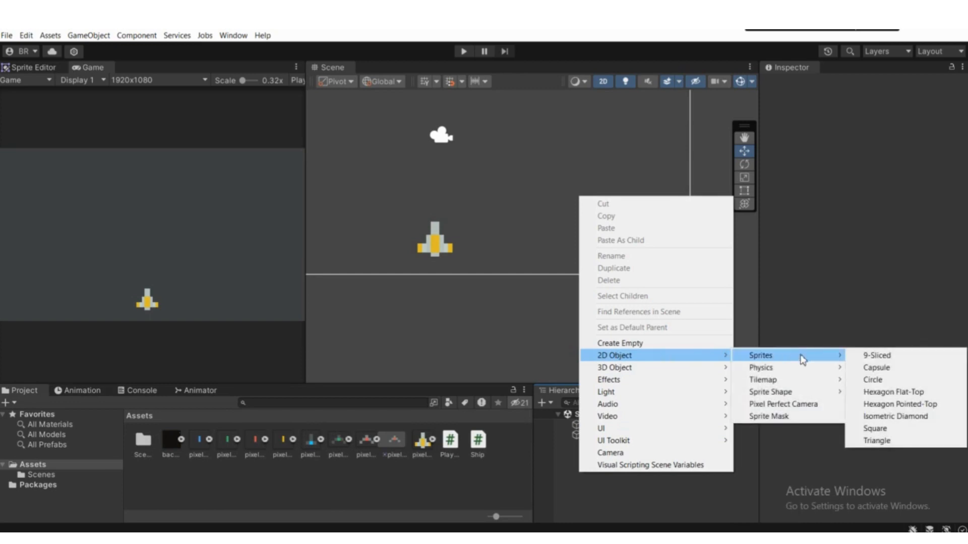
click(872, 432)
Step: Shrink the square into a small upright bar with the Rect tool, scale about 0.158 by 0.386
middle_drag(526, 256, 503, 301)
scroll(515, 277, up, 5)
scroll(515, 277, up, 4)
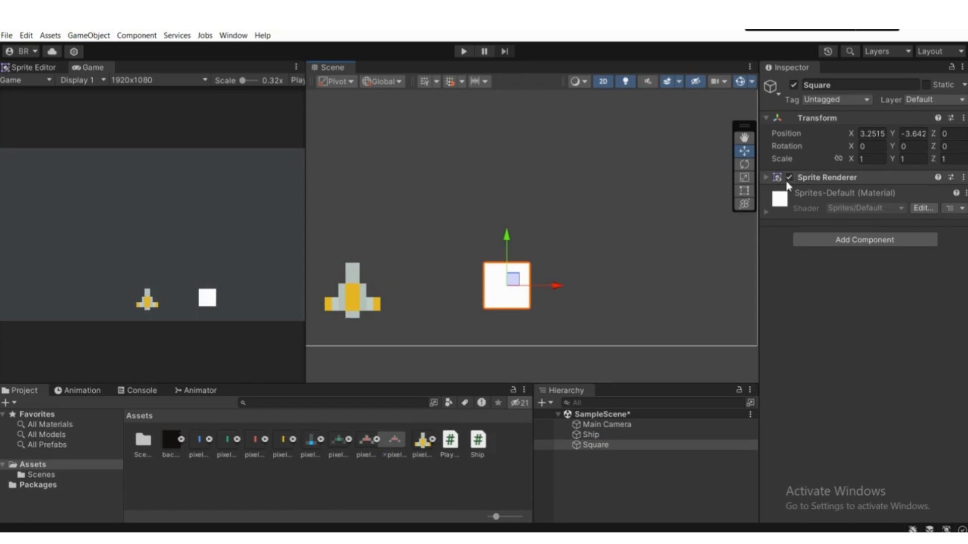
click(745, 191)
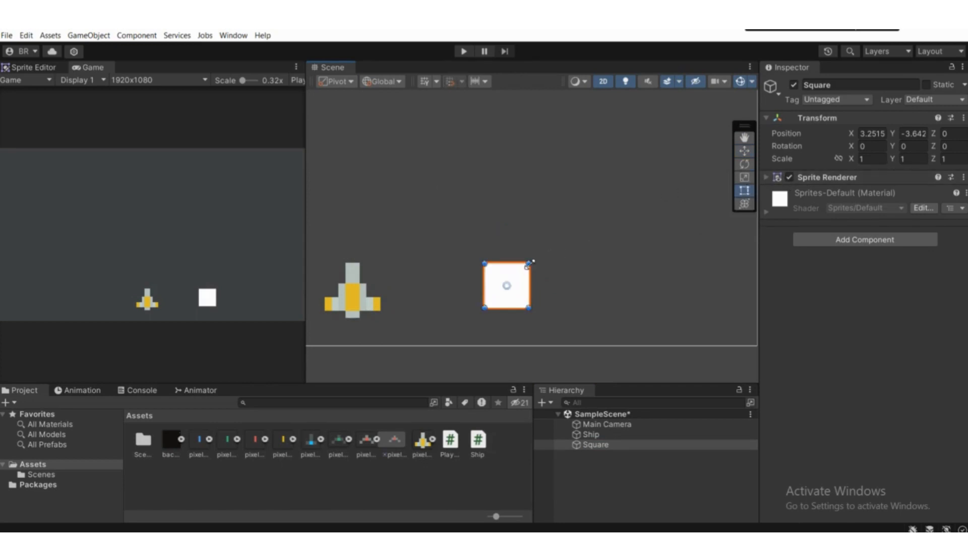
drag(529, 263, 495, 289)
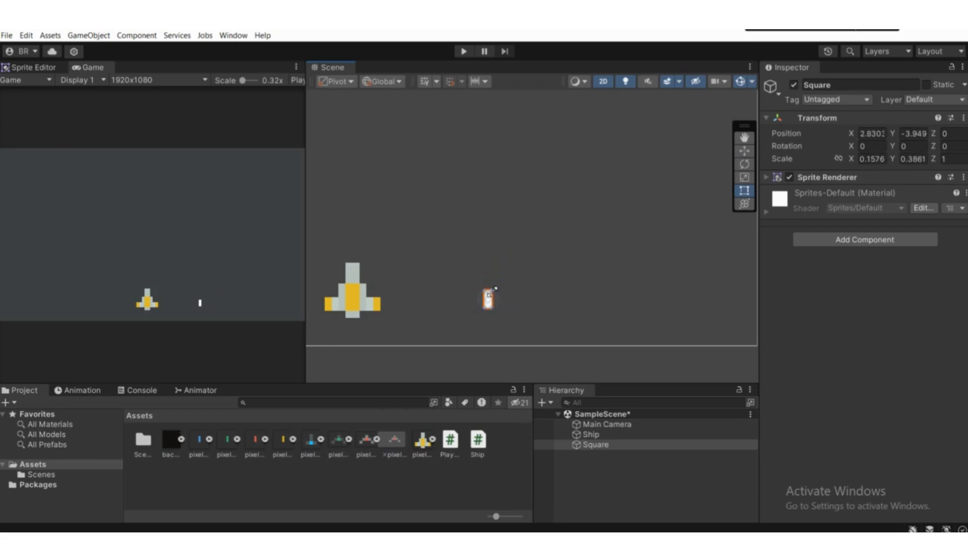
scroll(493, 291, up, 3)
scroll(491, 287, down, 3)
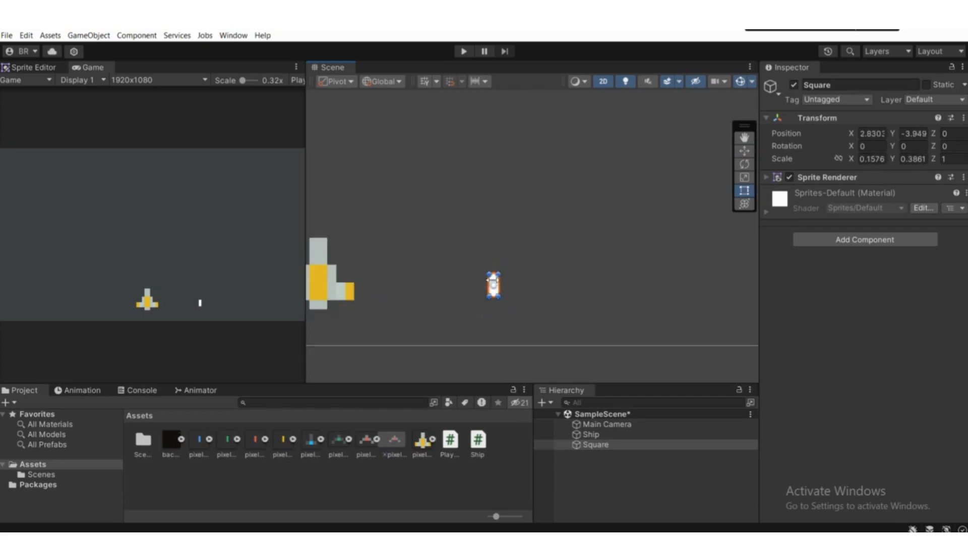
Step: Move the small bar just above the ship's nose, at about X -0.23, Y -2.76
click(744, 150)
drag(499, 286, 353, 232)
scroll(411, 237, up, 3)
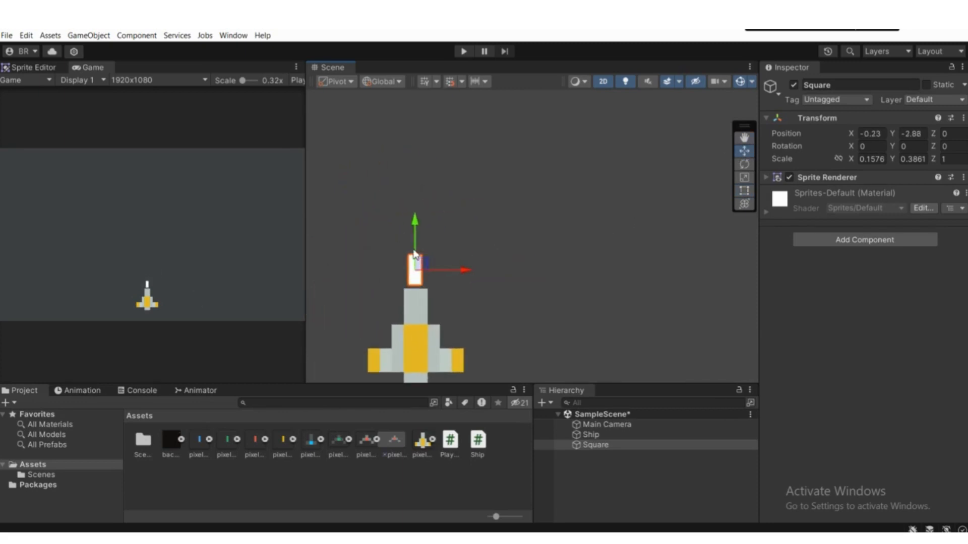
mouse_move(412, 229)
mouse_down()
mouse_move(416, 237)
mouse_move(415, 216)
mouse_up()
scroll(415, 217, up, 1)
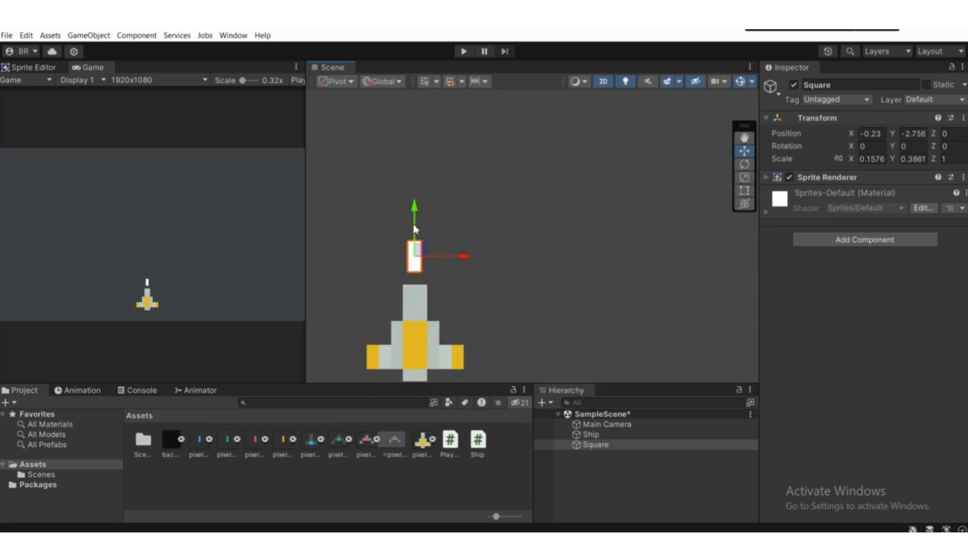
Step: Shrink the bar slightly to a scale of about 0.124 by 0.346 and return to the Move tool
click(750, 190)
scroll(418, 252, up, 1)
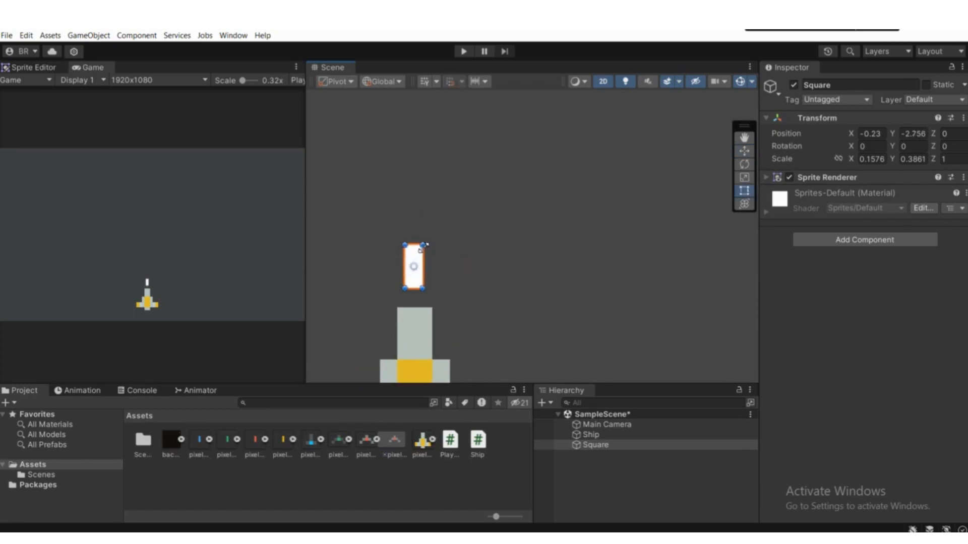
drag(422, 245, 422, 264)
click(745, 155)
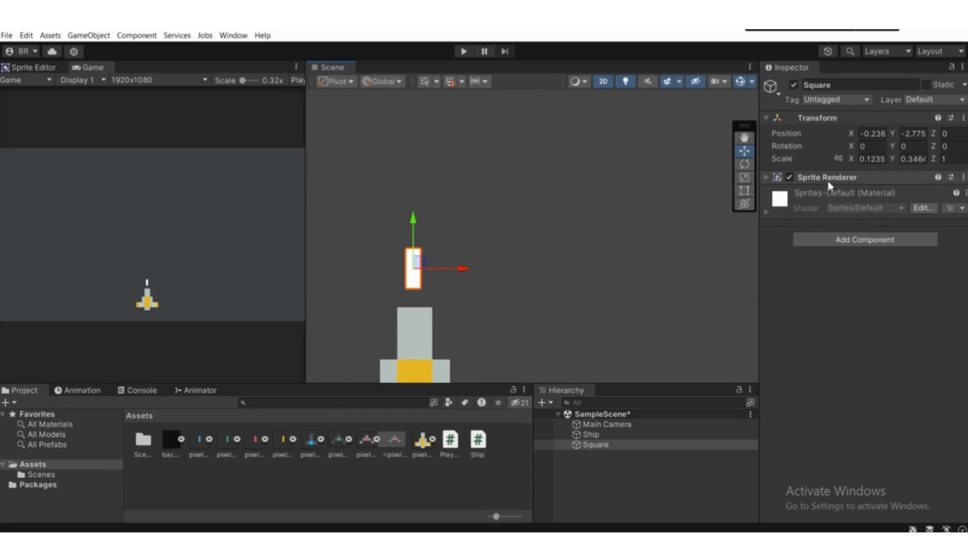
Step: Expand the bar's Sprite Renderer and set its colour to off-white F1F1F1
click(843, 183)
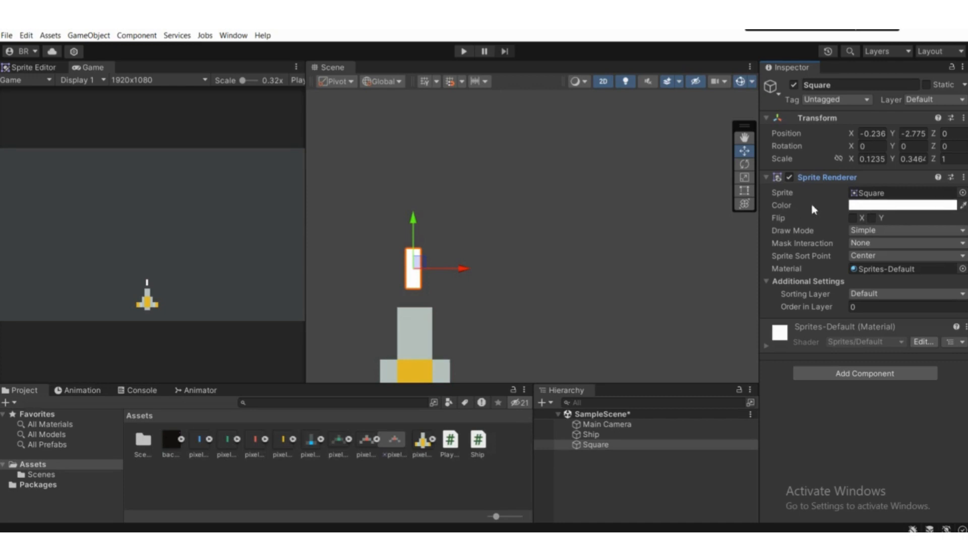
click(887, 205)
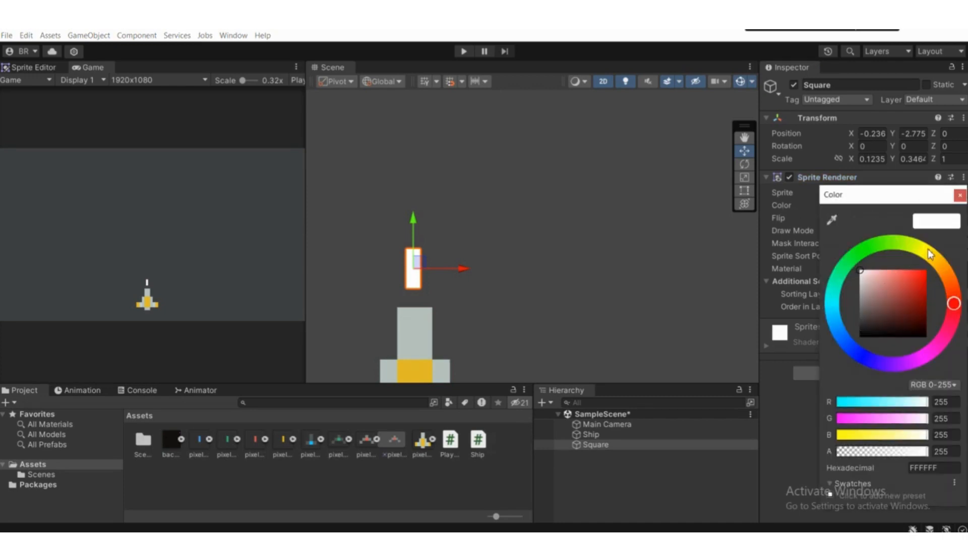
click(930, 253)
drag(908, 292, 846, 280)
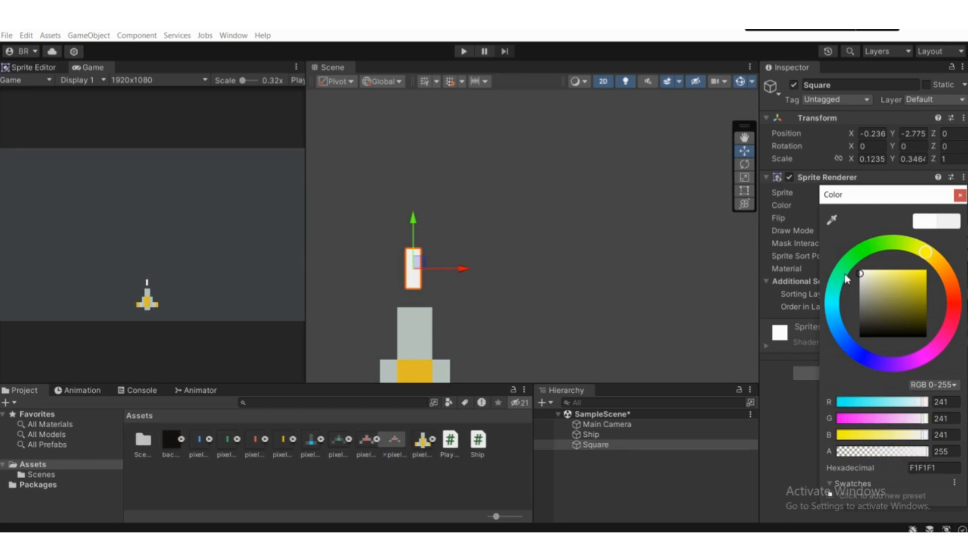
click(959, 196)
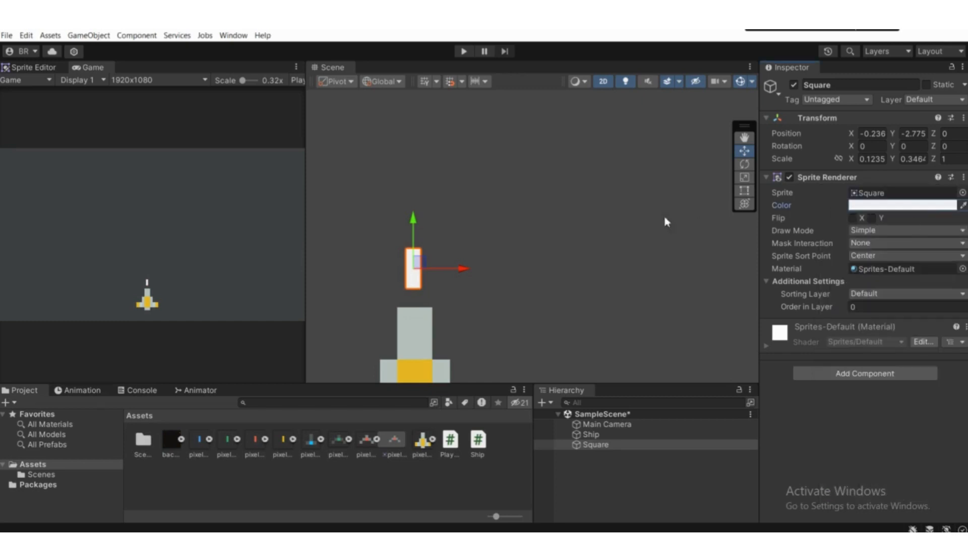
Step: Nudge the bar horizontally to X -0.23 to centre it over the ship's nose
scroll(598, 222, down, 4)
middle_drag(546, 230, 630, 219)
scroll(640, 221, down, 4)
scroll(595, 223, up, 8)
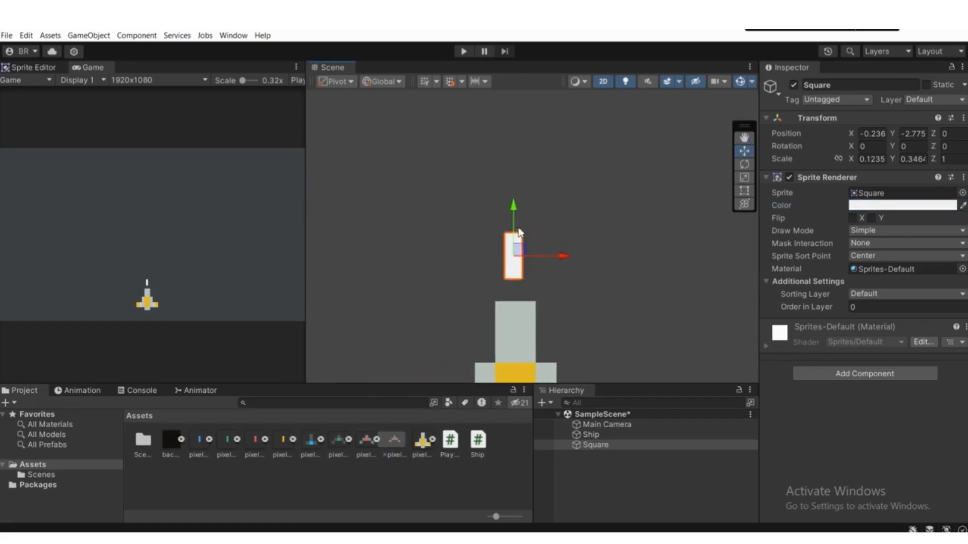
middle_drag(510, 238, 452, 245)
scroll(452, 245, up, 5)
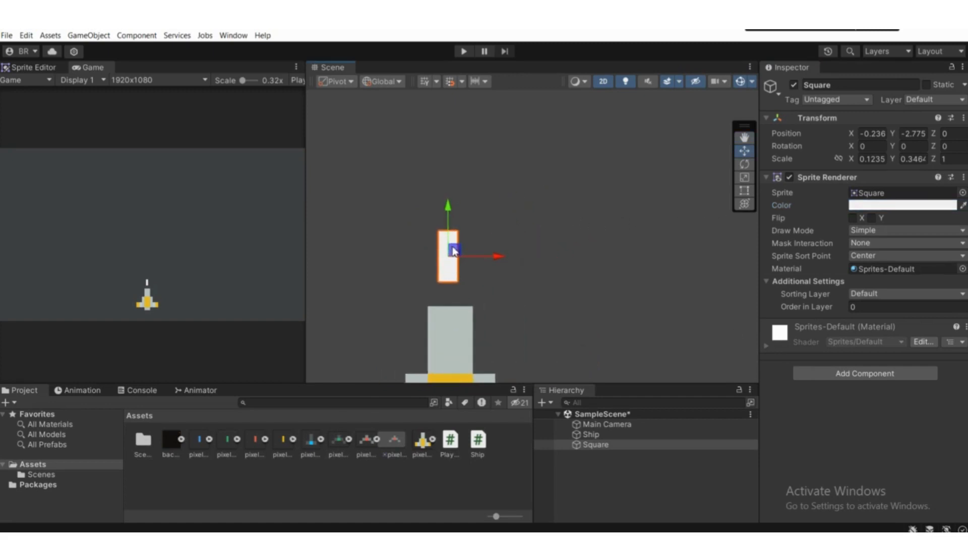
drag(444, 264, 447, 263)
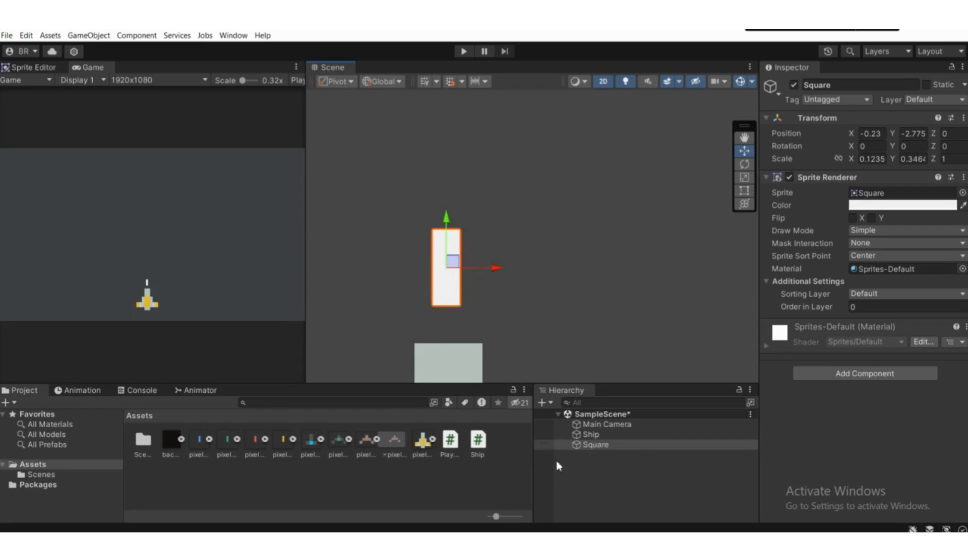
click(602, 452)
click(594, 447)
right_click(589, 450)
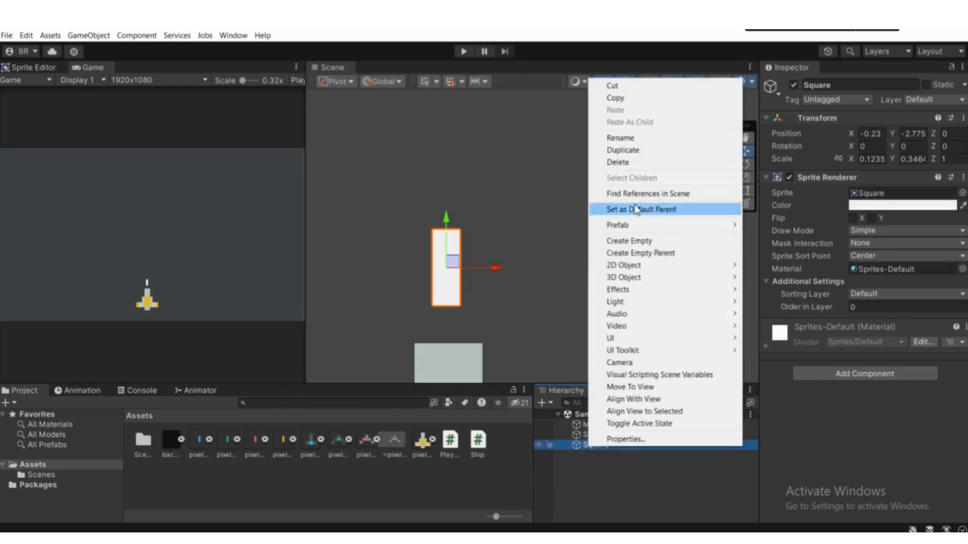
click(616, 496)
Step: Rename the Square object to Bullet and select it in the Hierarchy
click(592, 445)
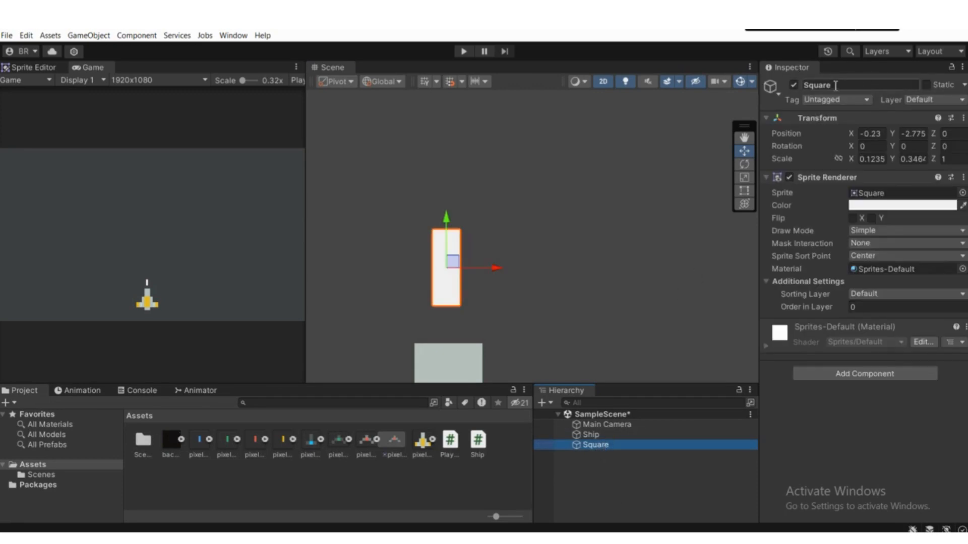
click(819, 85)
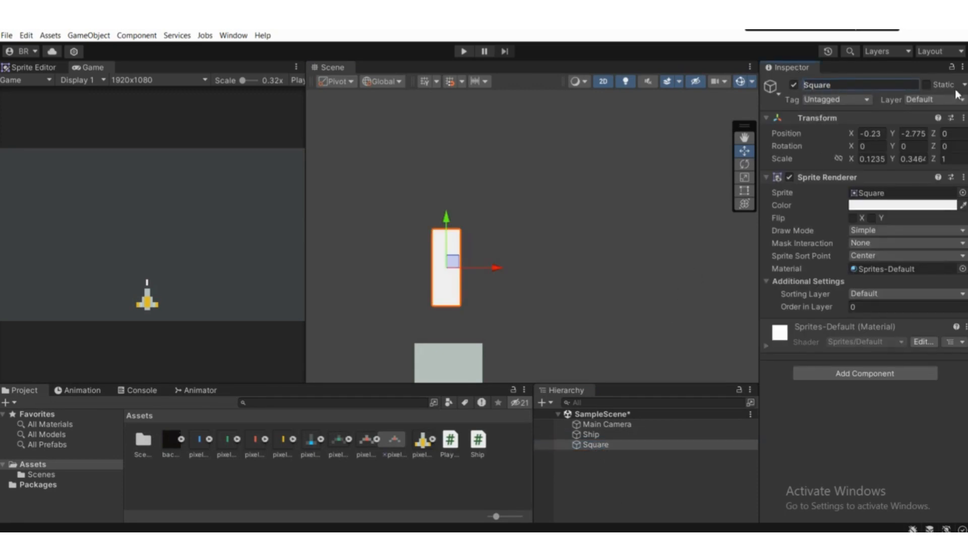
double_click(840, 87)
text(Bullet)
click(595, 471)
click(591, 434)
click(593, 445)
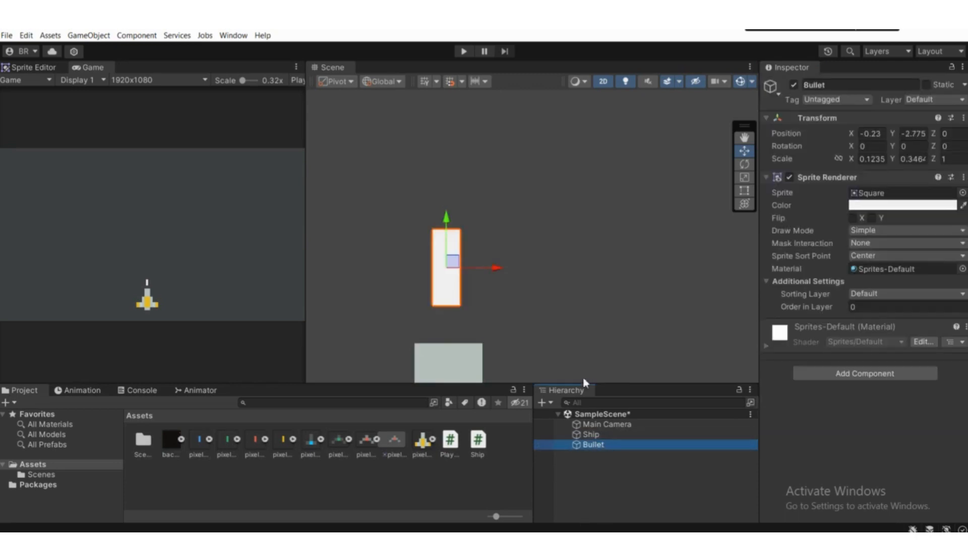
Step: Select the Bullet in the Hierarchy and collapse its Transform and Sprite Renderer components
scroll(554, 343, down, 2)
scroll(462, 275, up, 6)
scroll(550, 296, down, 1)
middle_drag(553, 313, 559, 256)
scroll(554, 262, down, 2)
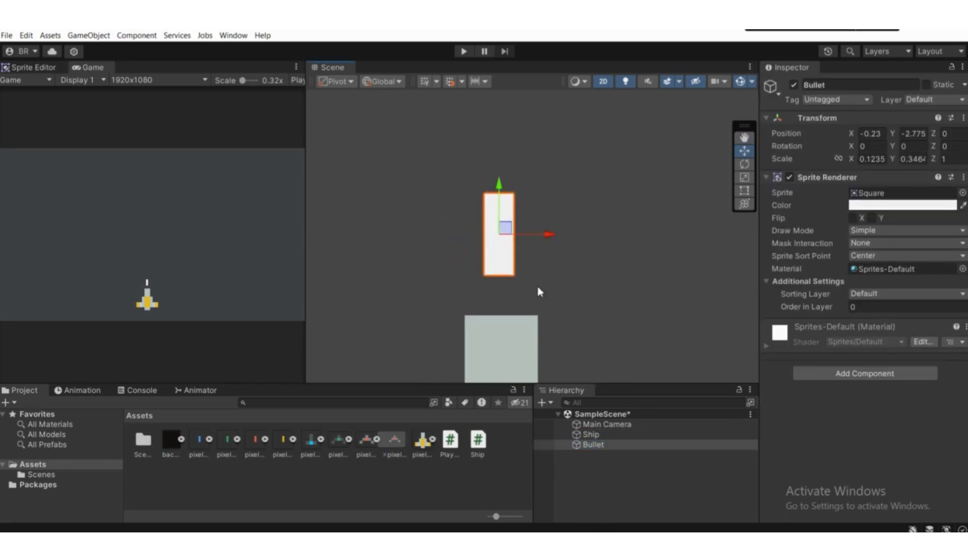
click(589, 435)
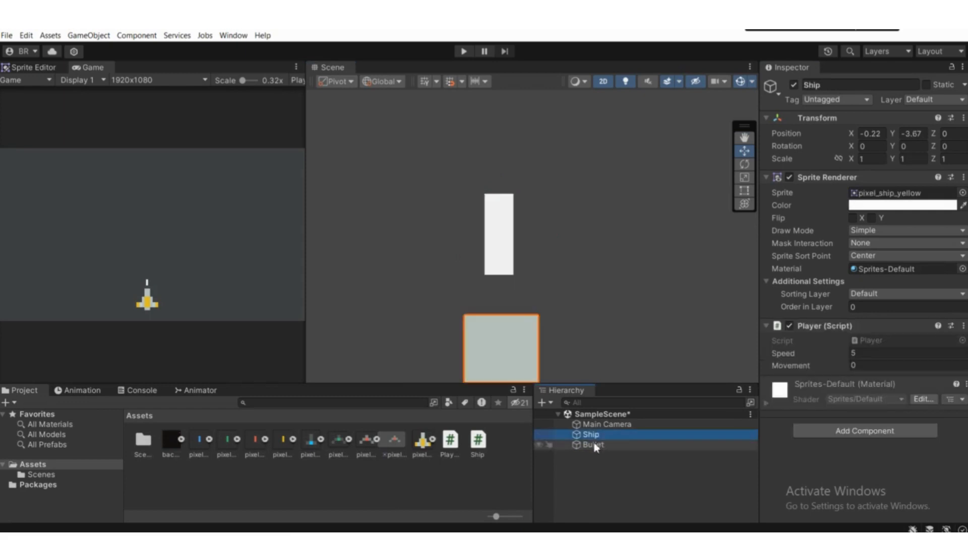
click(593, 445)
scroll(554, 231, up, 1)
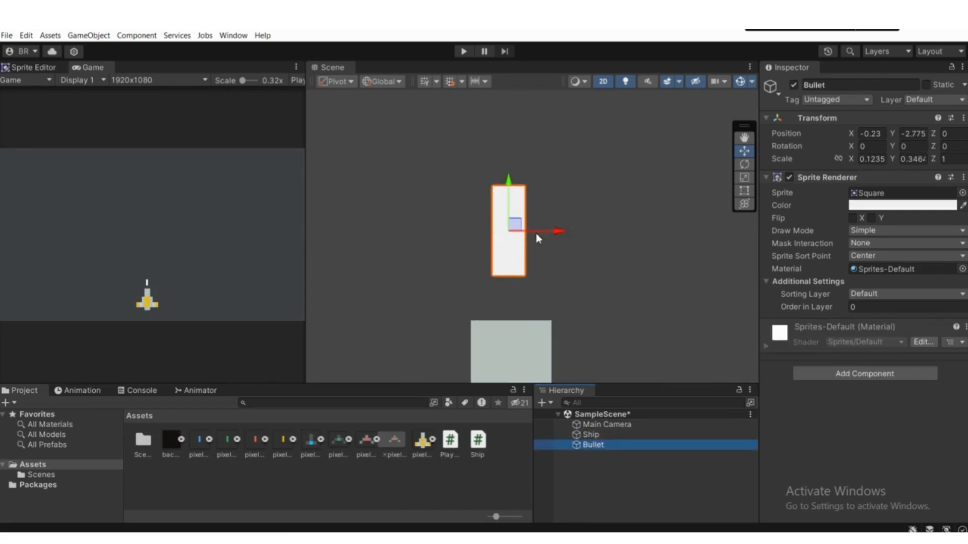
click(821, 179)
click(817, 118)
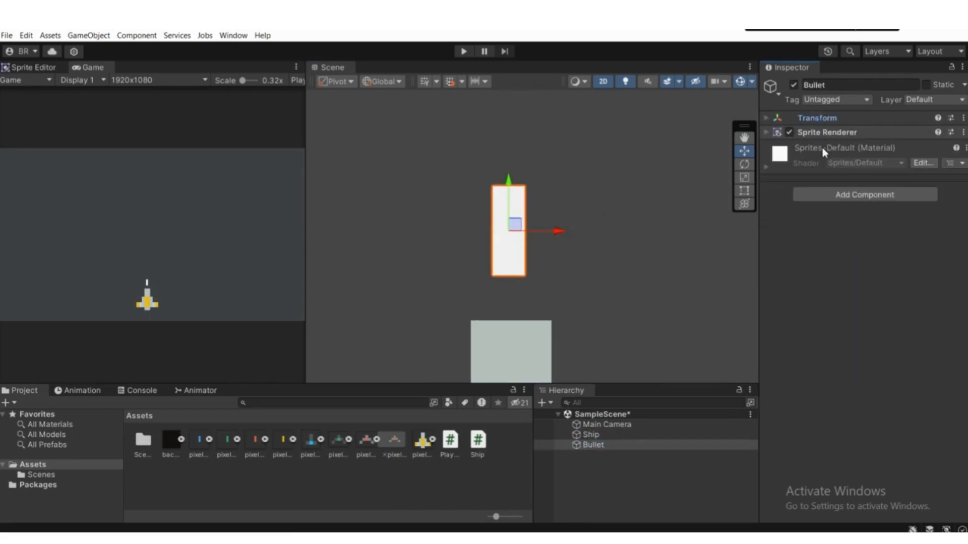
click(806, 199)
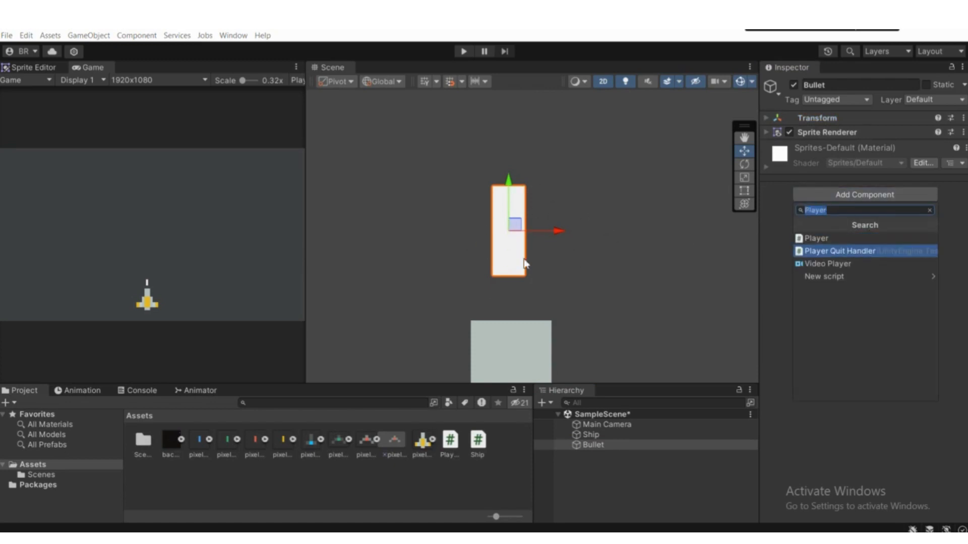
scroll(491, 237, down, 1)
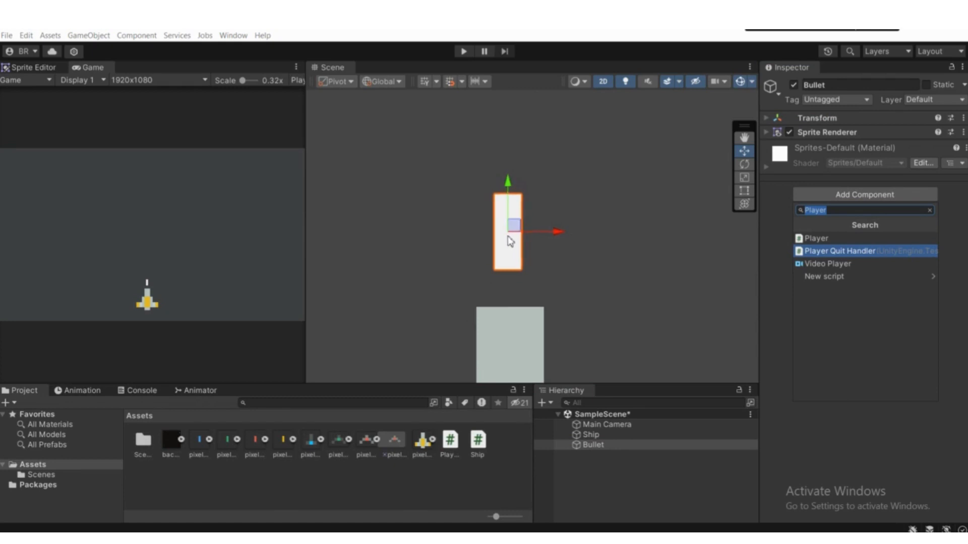
scroll(497, 197, down, 1)
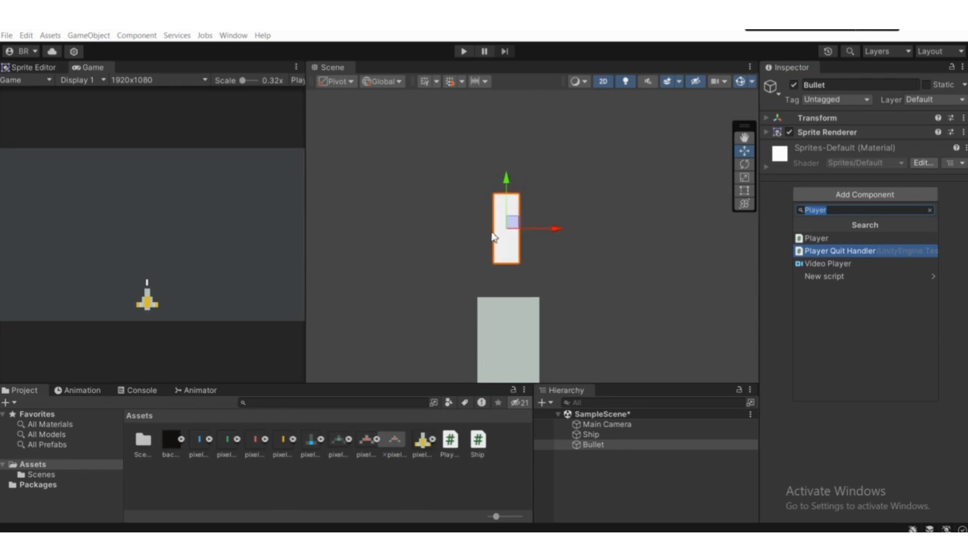
middle_drag(481, 268, 467, 289)
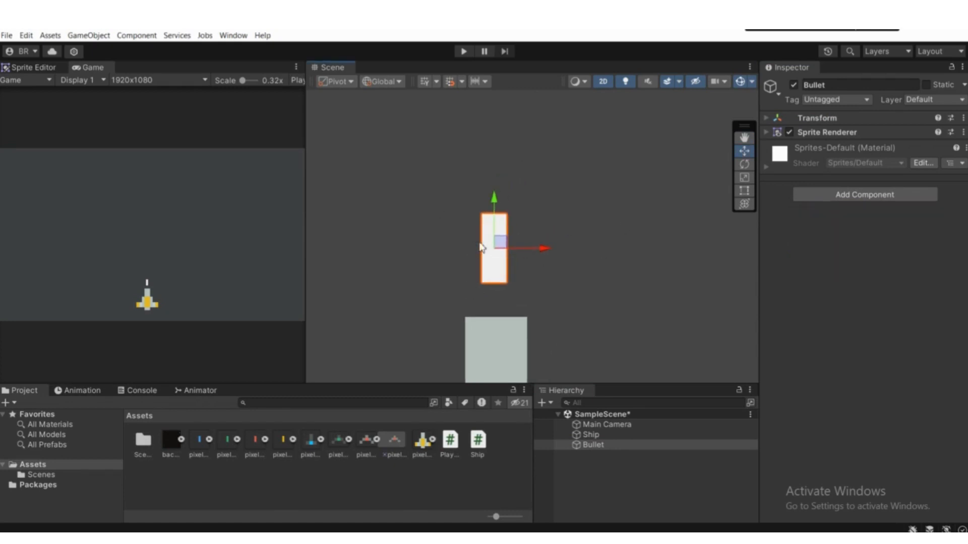
scroll(509, 241, down, 1)
middle_drag(544, 226, 499, 263)
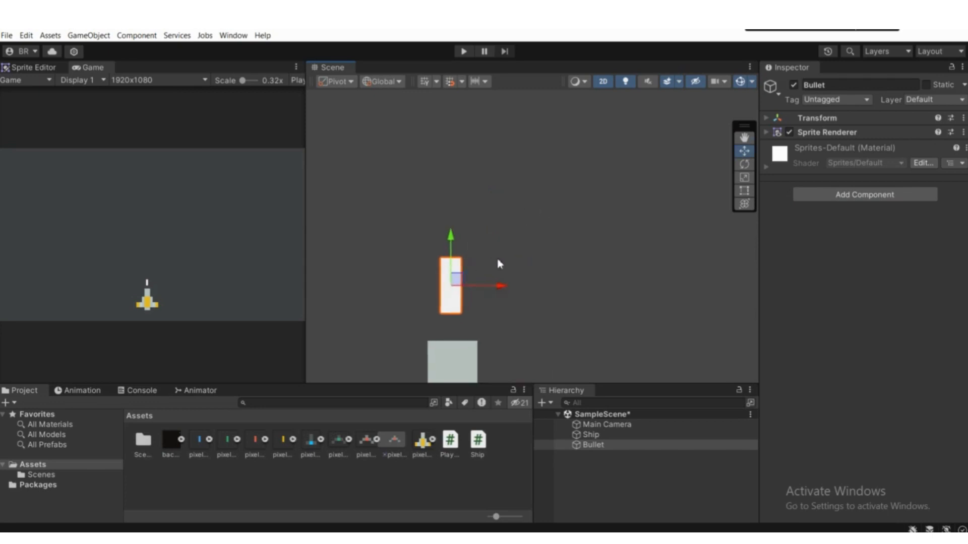
scroll(498, 263, up, 1)
middle_drag(434, 286, 482, 269)
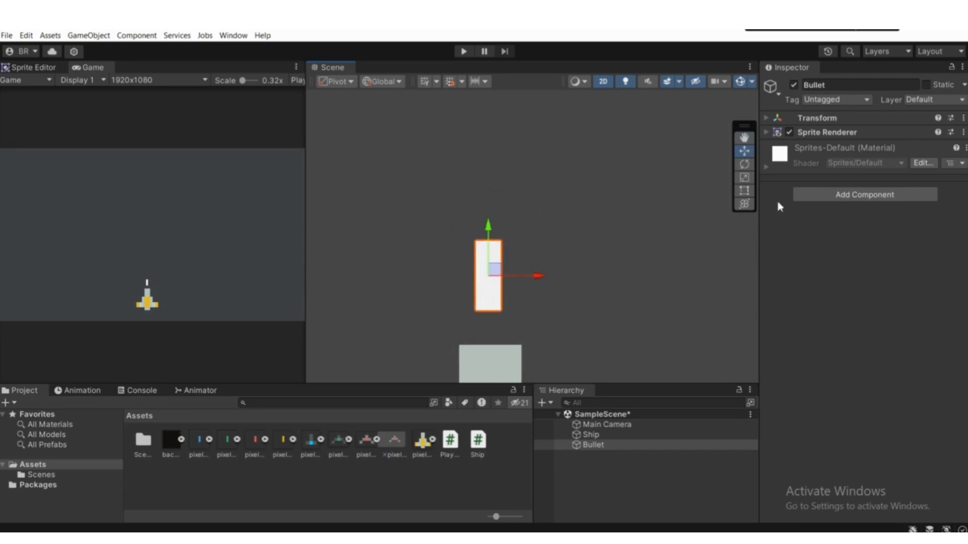
Step: Add a Box Collider 2D component to the Bullet
click(830, 195)
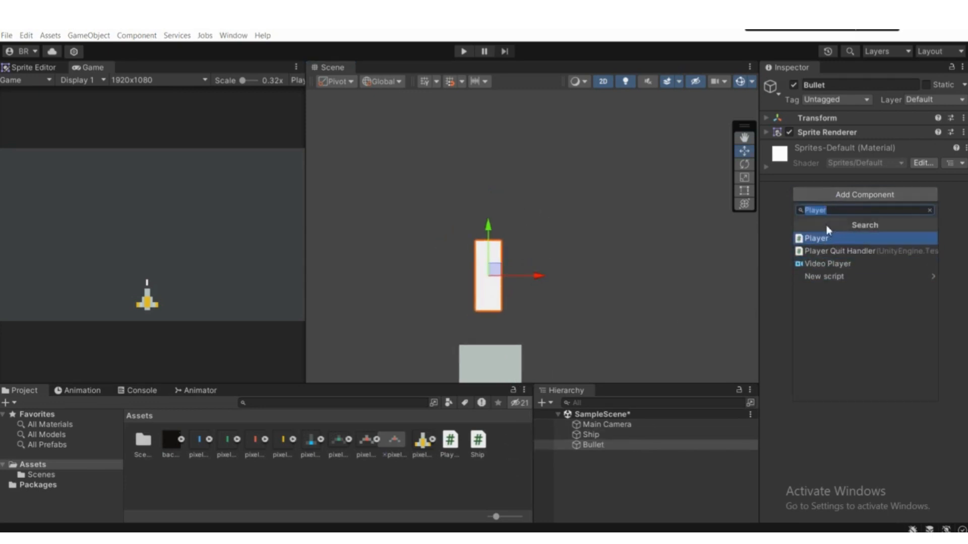
text(B)
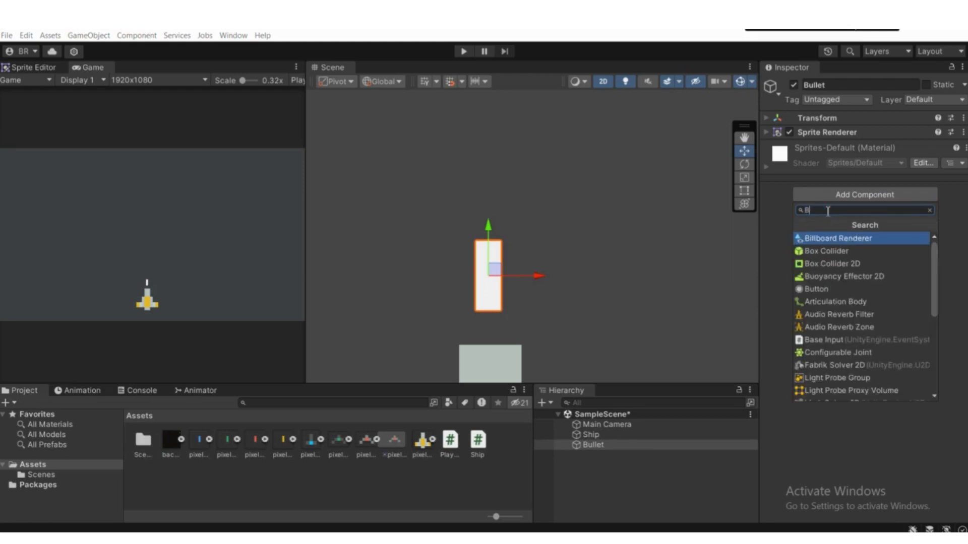
text(ox)
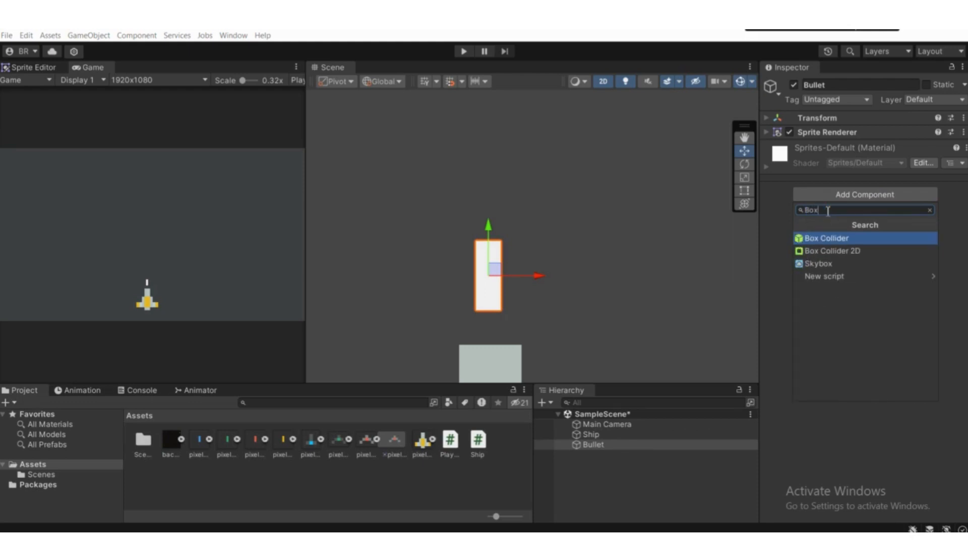
key(Down)
key(Return)
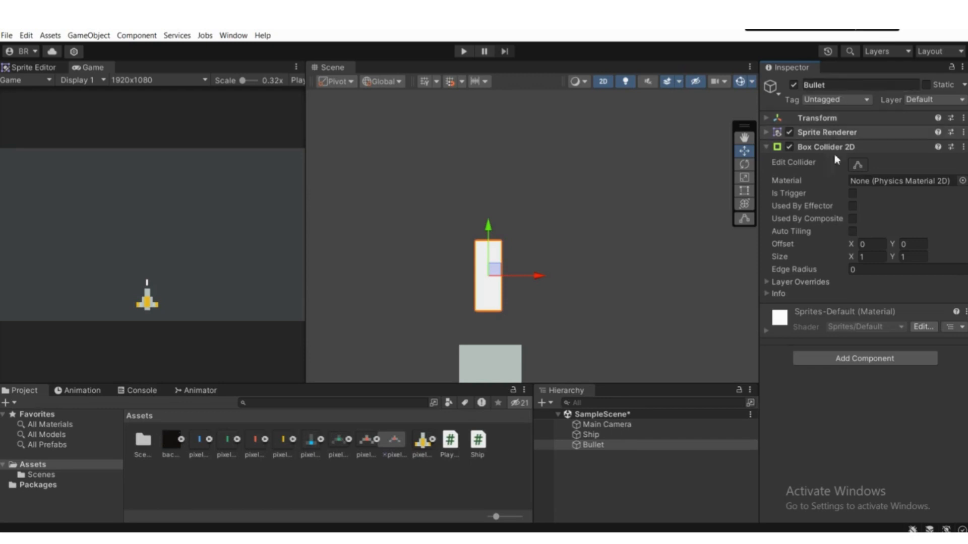
Step: Inspect the Bullet's collider outline in Edit Collider mode, leave that mode and collapse the Box Collider 2D component
click(857, 166)
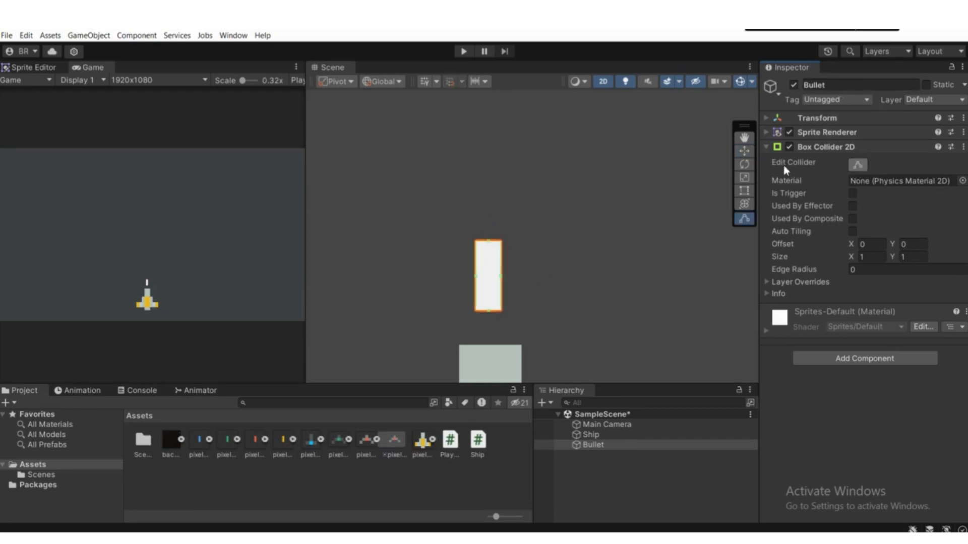
scroll(540, 259, up, 3)
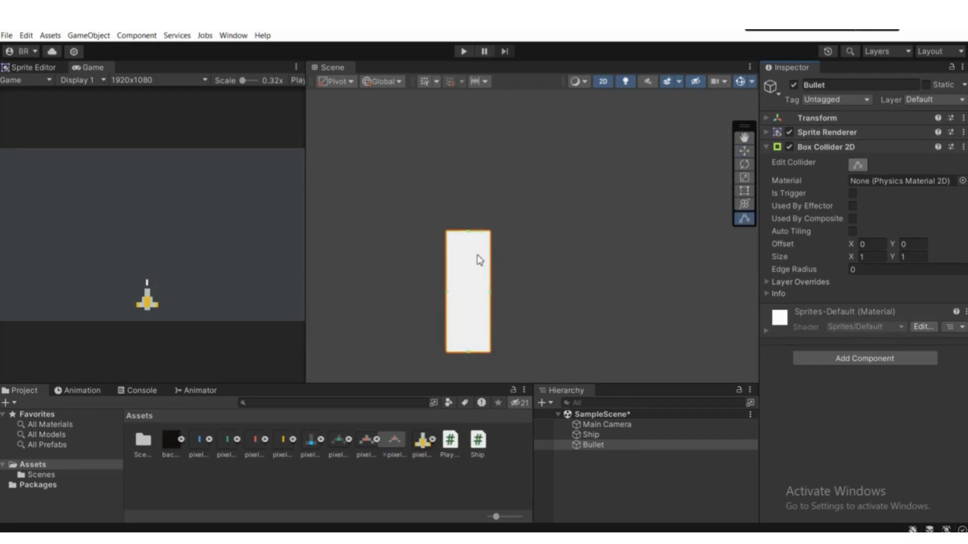
scroll(475, 257, down, 1)
scroll(475, 256, up, 1)
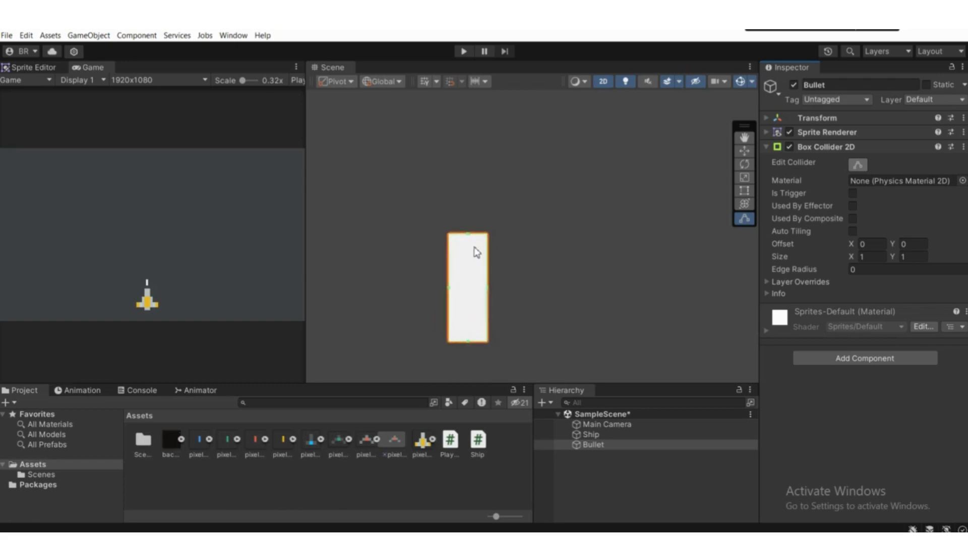
scroll(476, 255, down, 3)
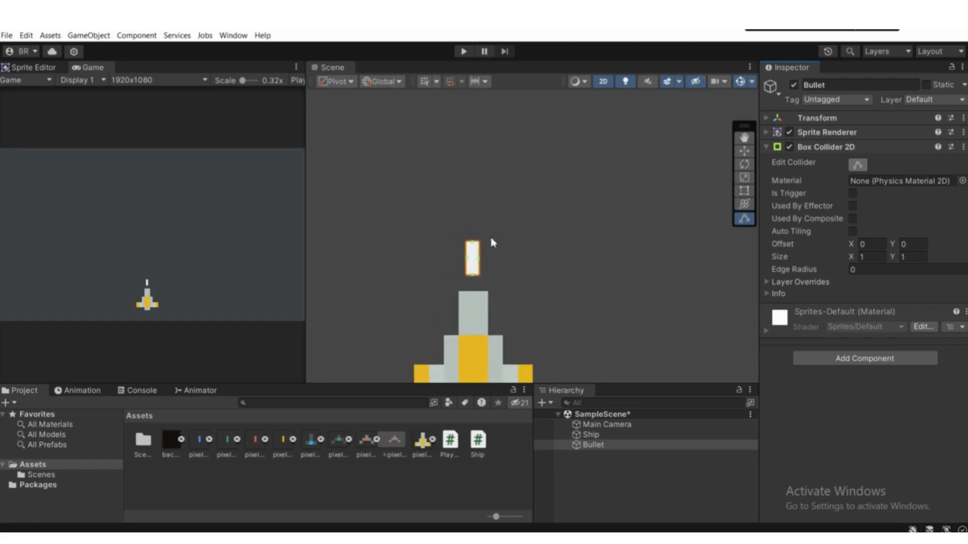
click(855, 165)
click(807, 148)
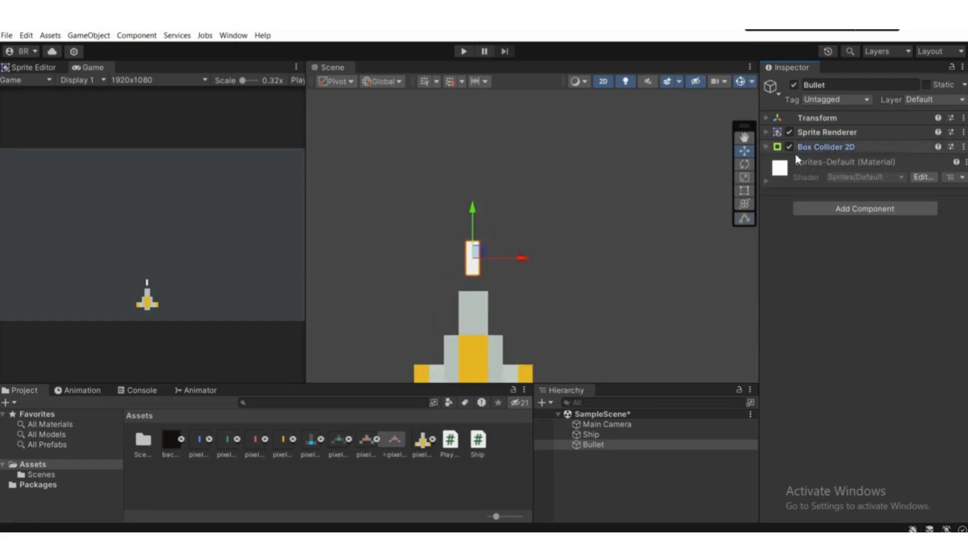
scroll(519, 225, down, 5)
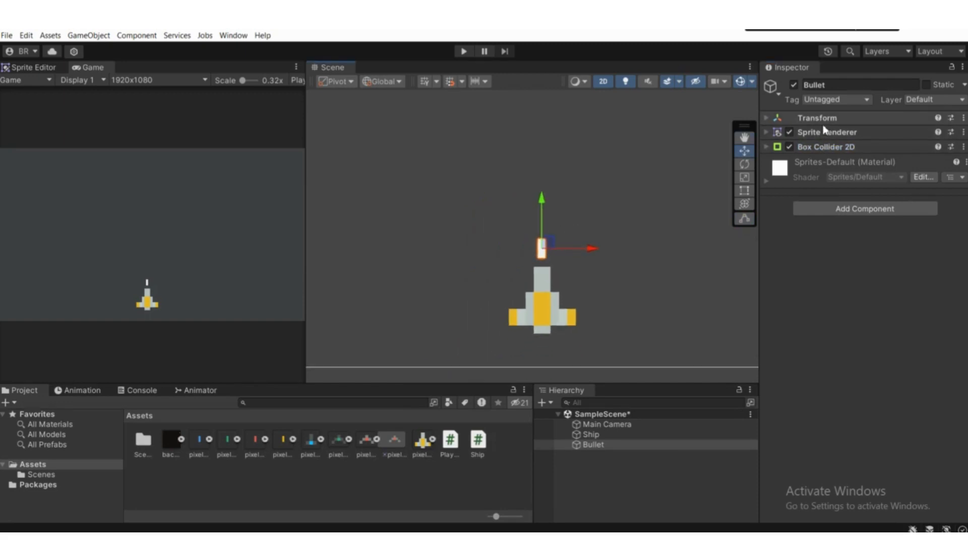
scroll(585, 222, down, 4)
middle_drag(590, 233, 570, 230)
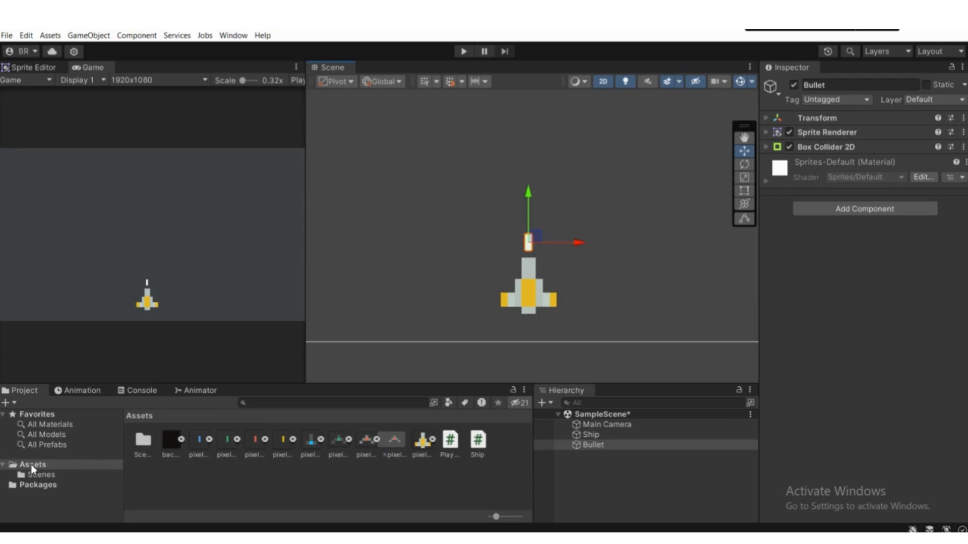
Step: Create a folder named Prefabs in Assets and open it
right_click(139, 473)
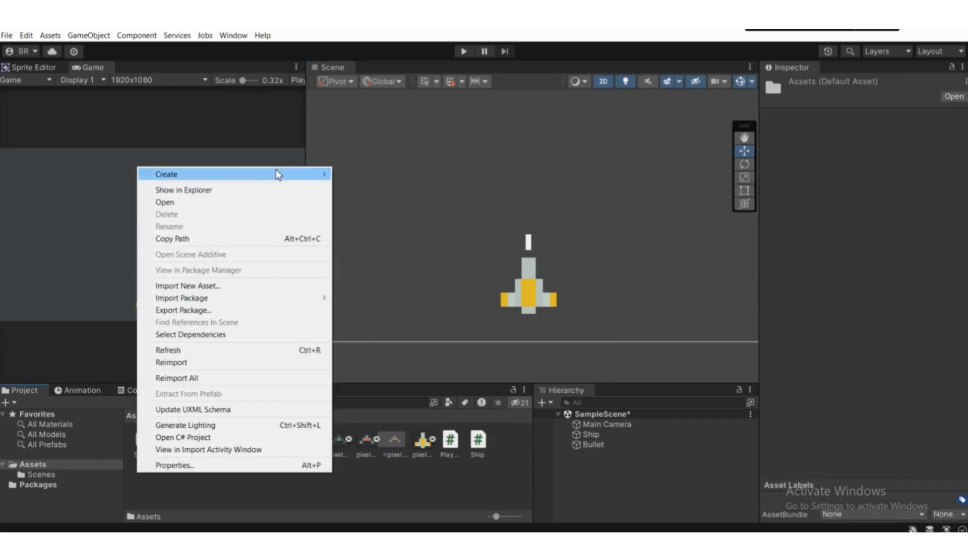
mouse_move(277, 174)
click(385, 44)
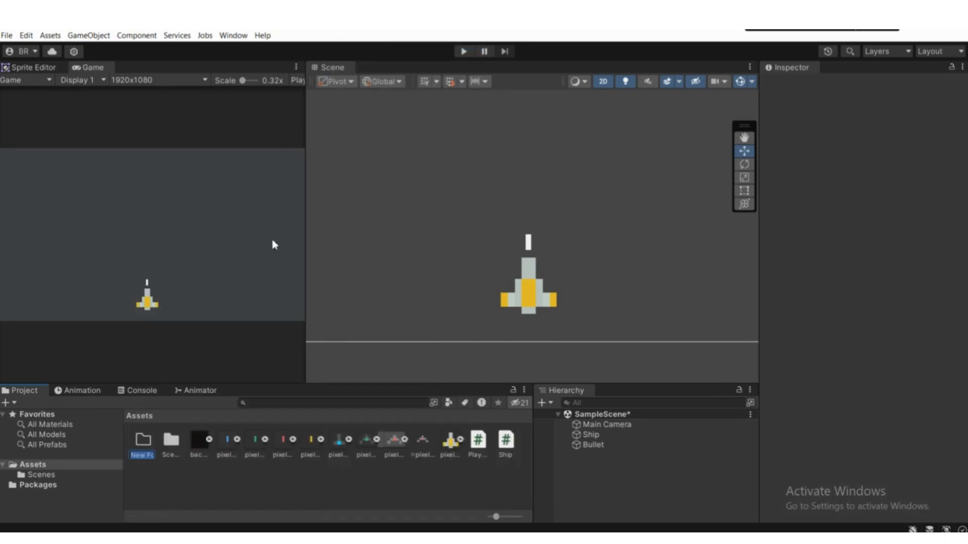
text(Prefabs)
key(Return)
double_click(142, 443)
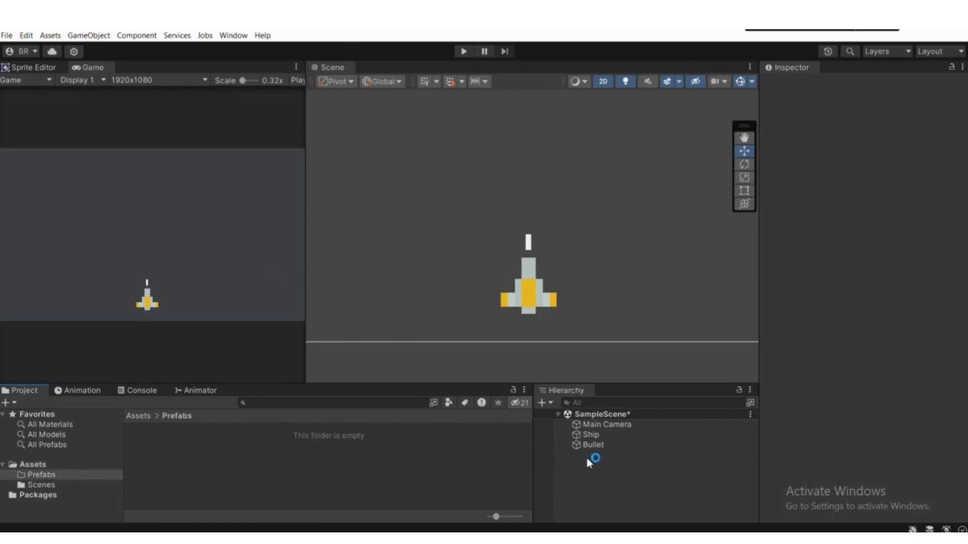
Step: Make a prefab of the Bullet in the Prefabs folder and delete the Bullet from the scene
drag(595, 445, 516, 482)
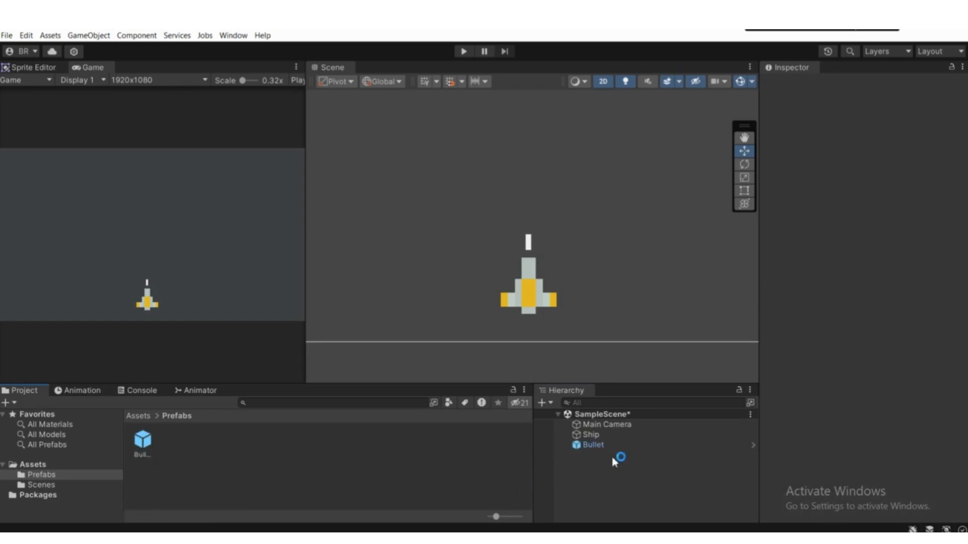
click(595, 445)
scroll(535, 292, up, 2)
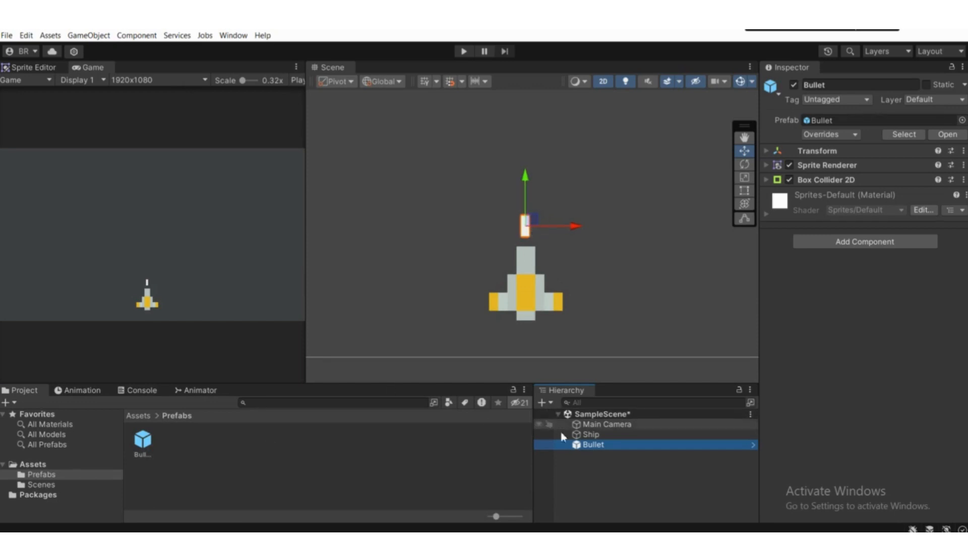
click(590, 435)
click(595, 446)
key(Delete)
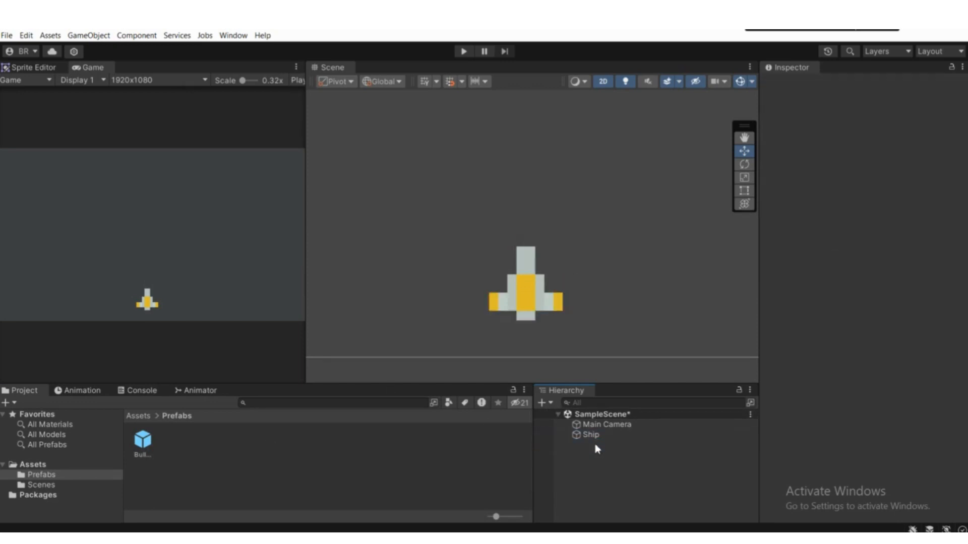
Step: Place an instance of the Bullet prefab in the scene just above the ship's nose
scroll(446, 230, down, 6)
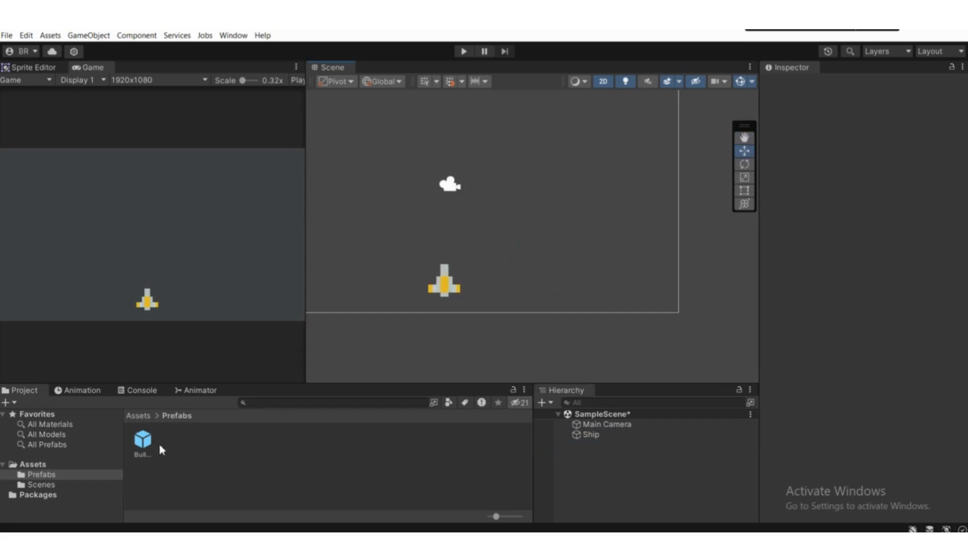
drag(142, 441, 443, 273)
scroll(444, 274, up, 2)
scroll(444, 274, up, 1)
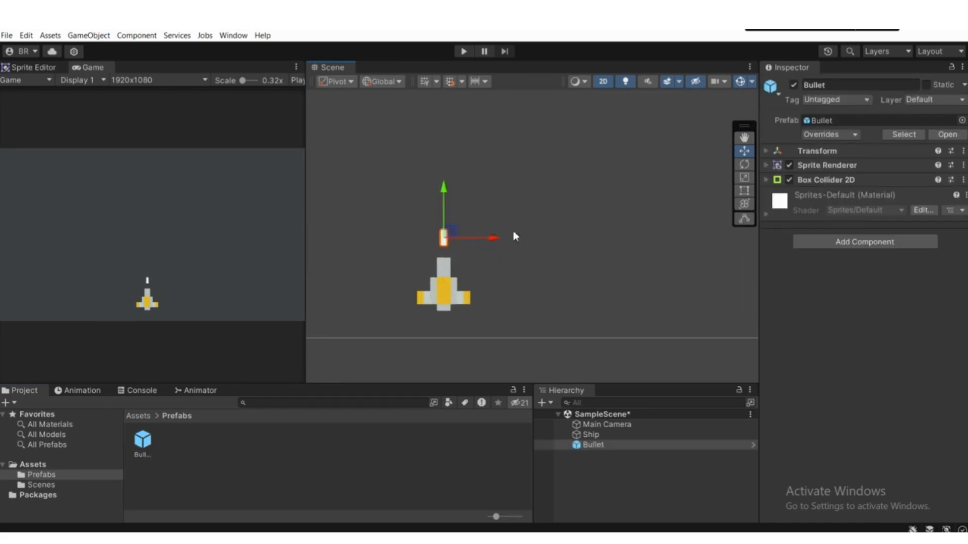
scroll(441, 285, down, 2)
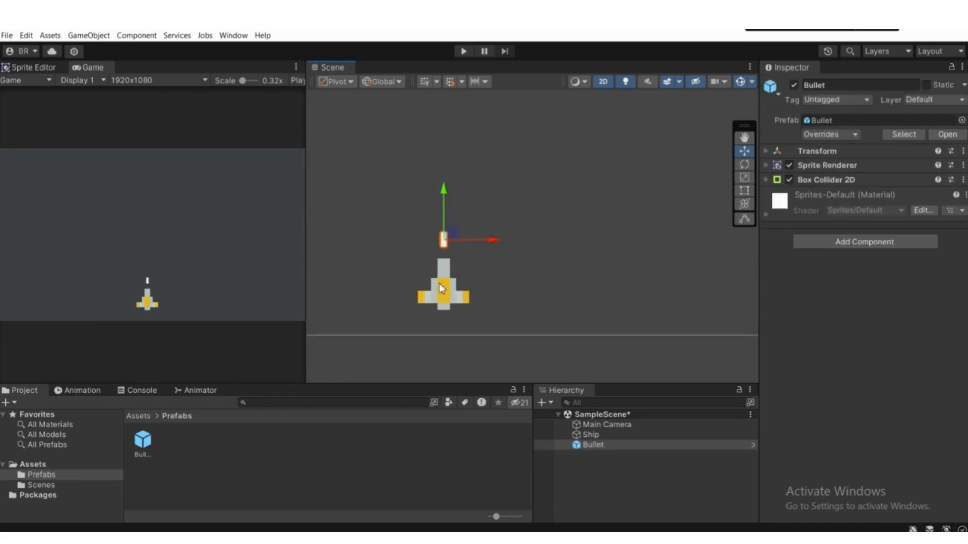
Step: Make a prefab of the Ship object in the Prefabs folder
middle_drag(443, 291, 437, 335)
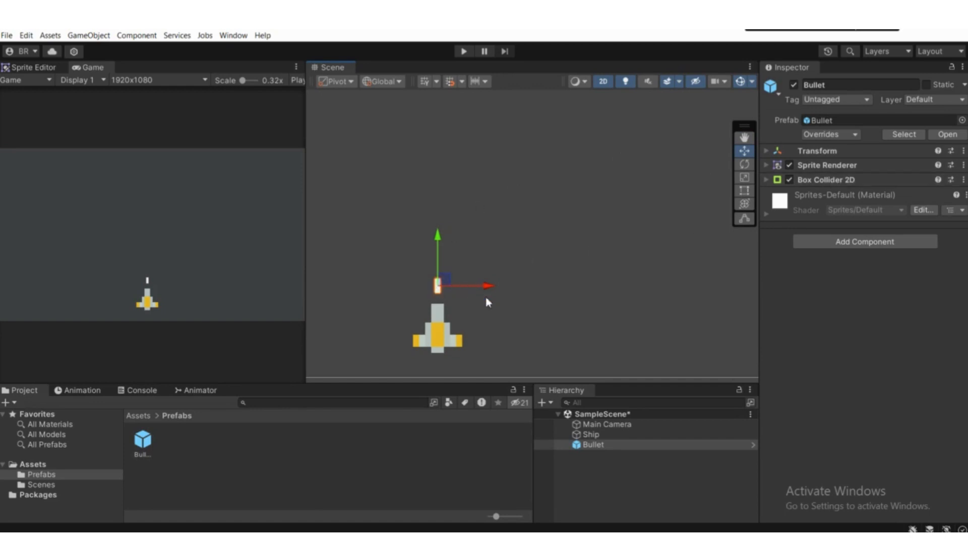
middle_drag(488, 298, 499, 315)
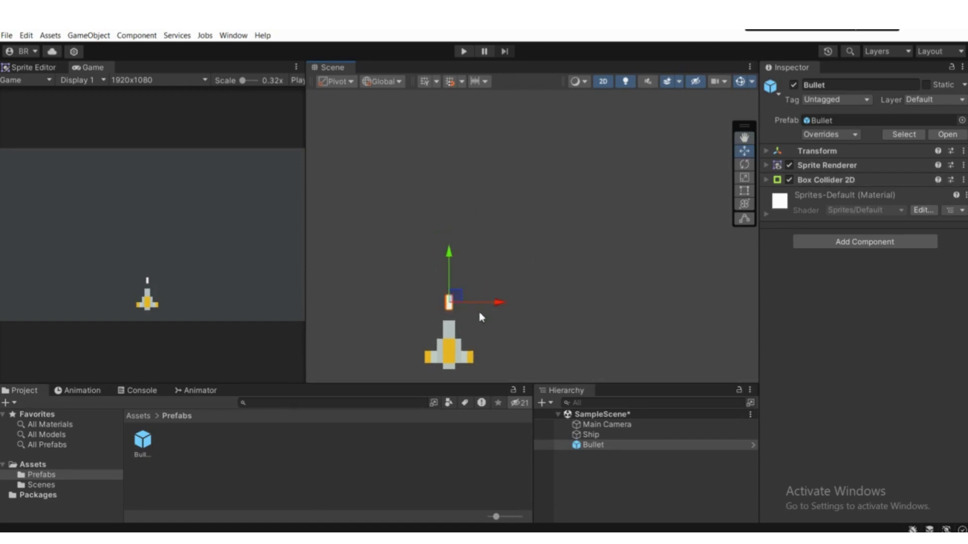
scroll(473, 310, down, 5)
middle_drag(463, 318, 426, 327)
scroll(425, 327, up, 5)
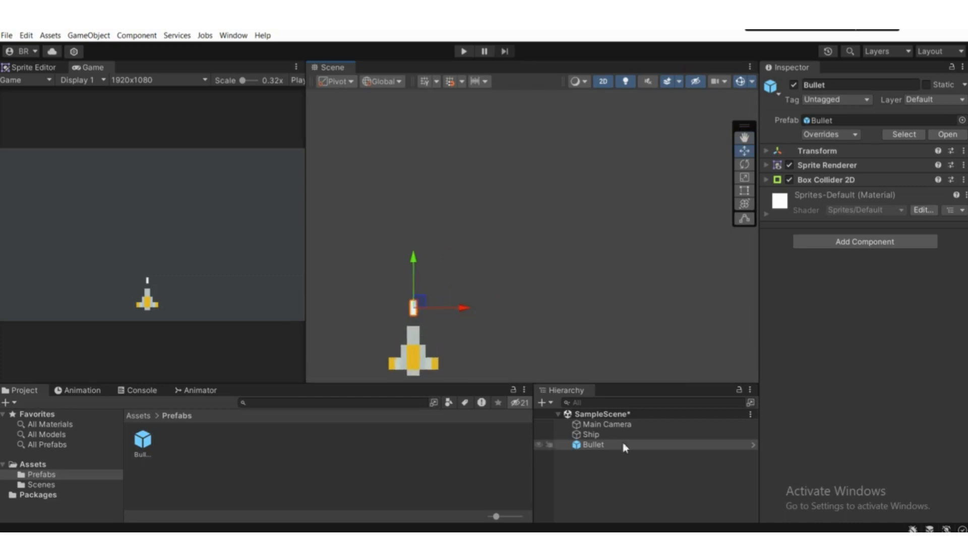
click(606, 434)
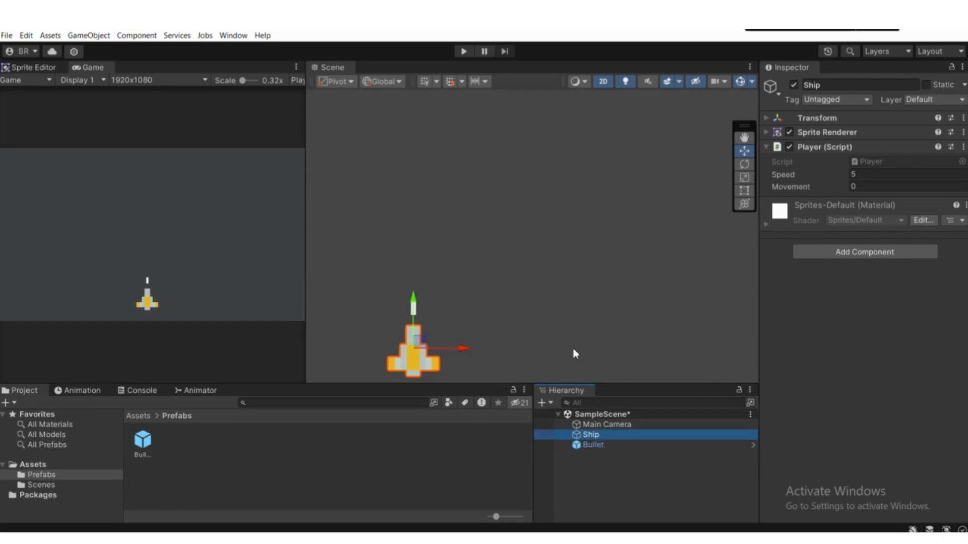
scroll(573, 349, down, 3)
middle_drag(533, 336, 585, 328)
drag(596, 440, 205, 457)
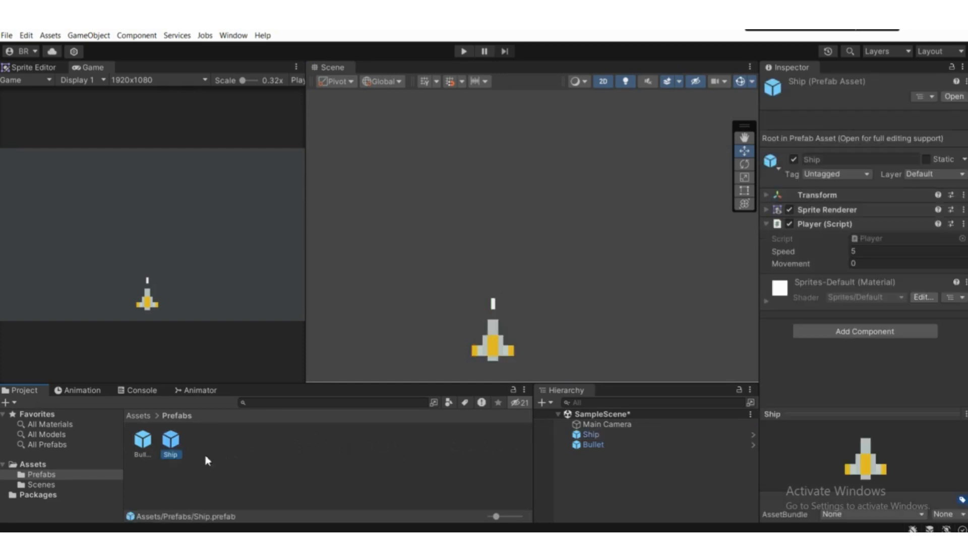
Step: Compare the Ship and Bullet instances, their components and their placement in the scene
click(605, 436)
click(589, 446)
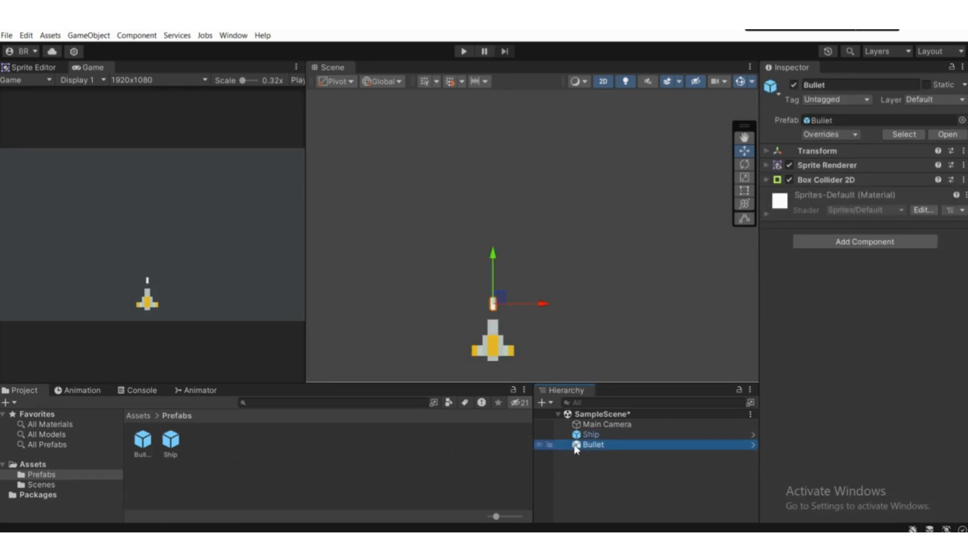
scroll(429, 325, down, 1)
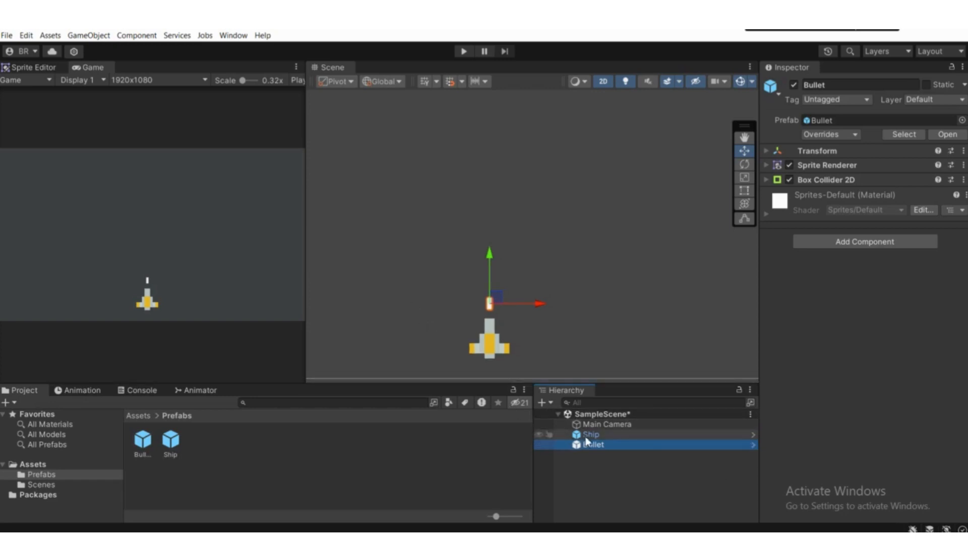
middle_drag(516, 287, 556, 295)
scroll(529, 279, up, 2)
scroll(549, 306, down, 1)
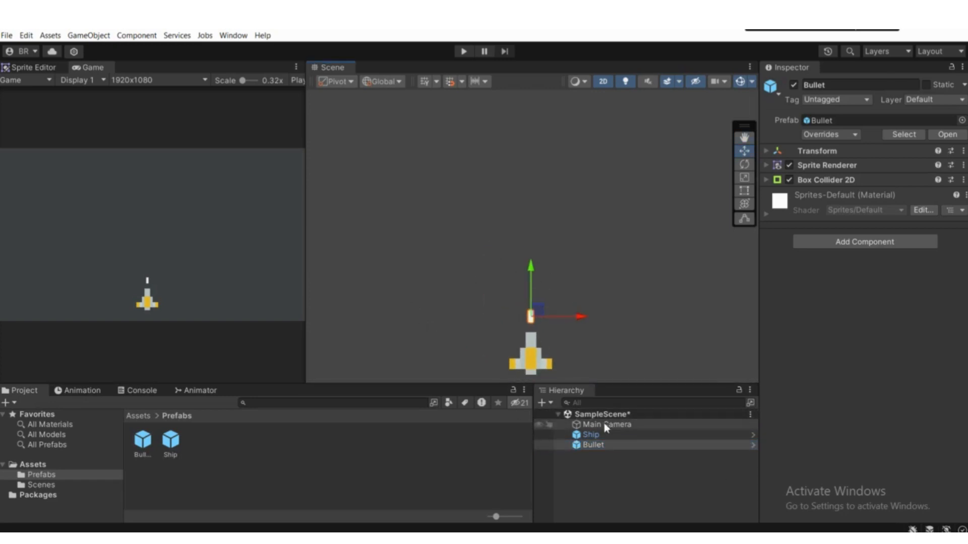
click(599, 437)
scroll(510, 268, down, 1)
scroll(508, 303, up, 3)
middle_drag(507, 305, 454, 293)
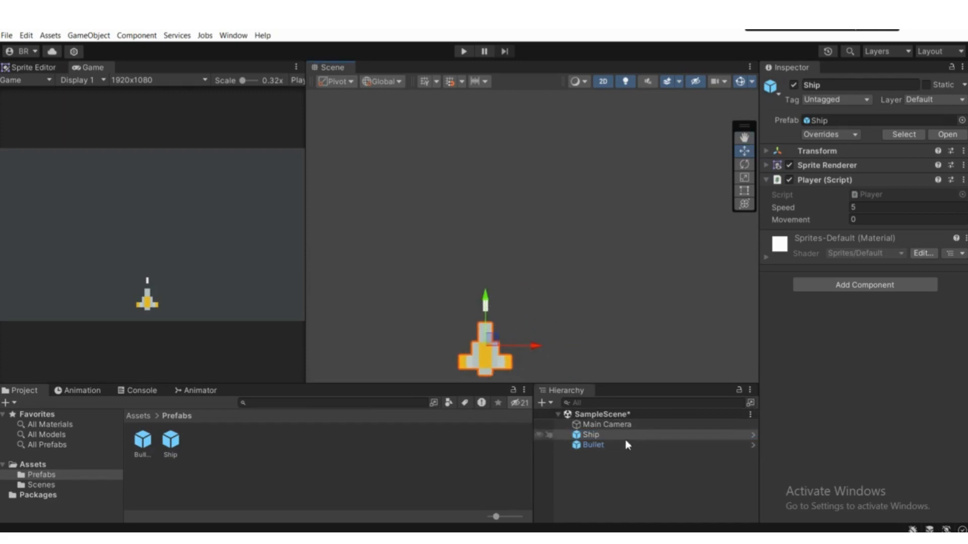
Step: Delete the Bullet instance above the ship from the scene
drag(627, 444, 600, 454)
click(600, 436)
click(599, 453)
click(599, 446)
scroll(519, 339, up, 1)
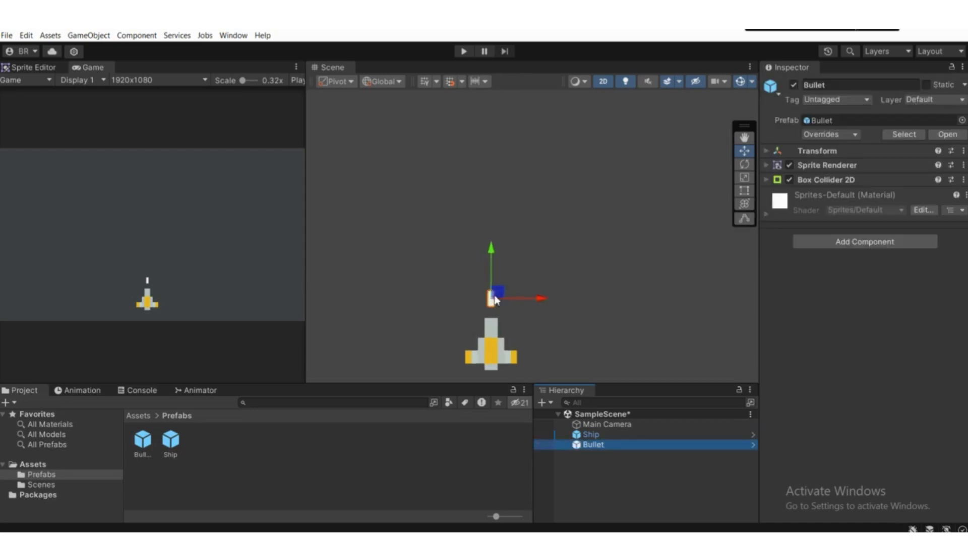
key(Delete)
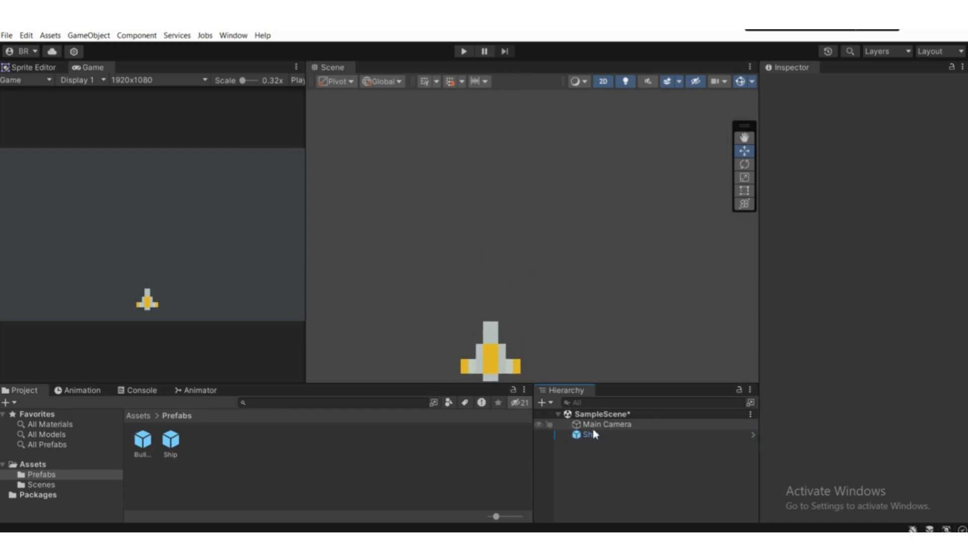
Step: Open the Ship's Player script and add an empty line below the Debug.Log call in the Shoot method
click(585, 437)
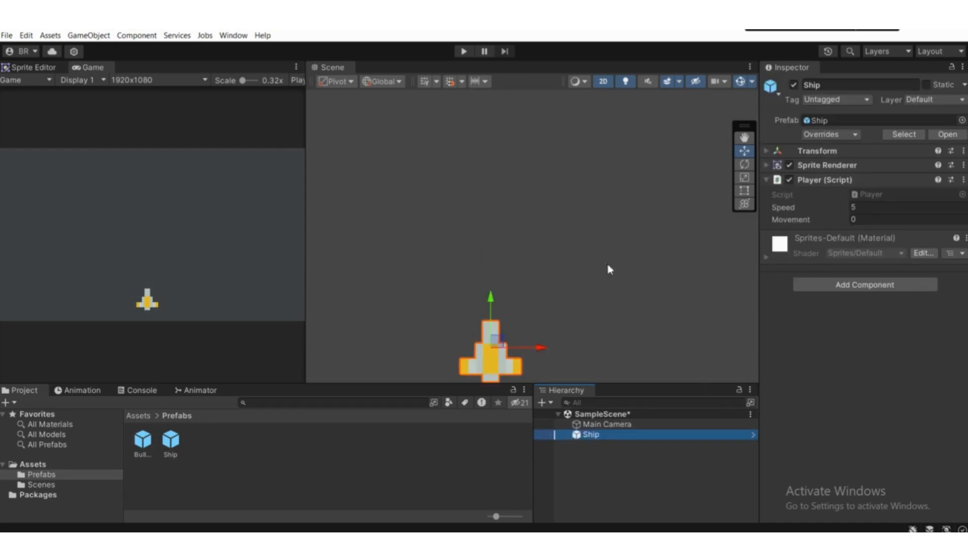
click(867, 194)
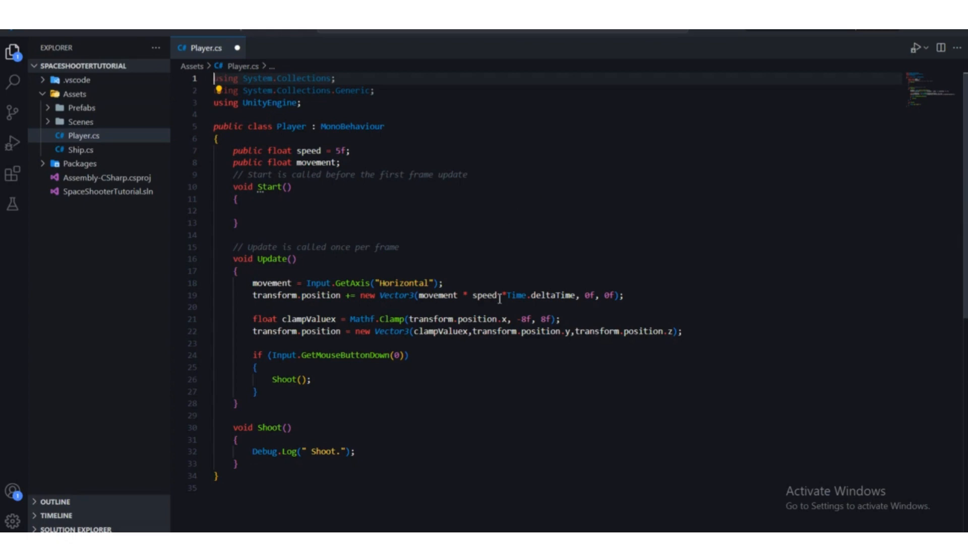
scroll(499, 300, down, 5)
drag(359, 325, 252, 324)
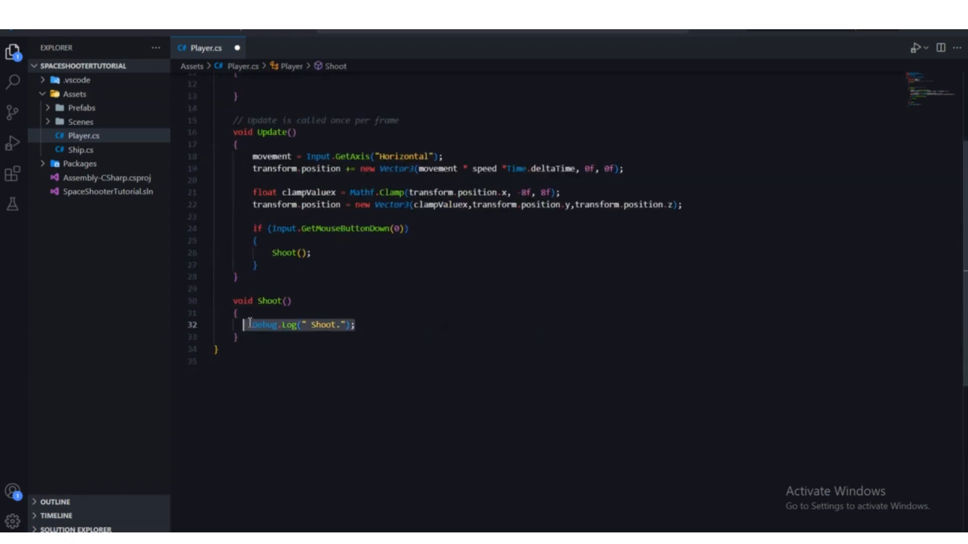
scroll(317, 330, up, 3)
scroll(317, 330, down, 2)
scroll(316, 330, down, 2)
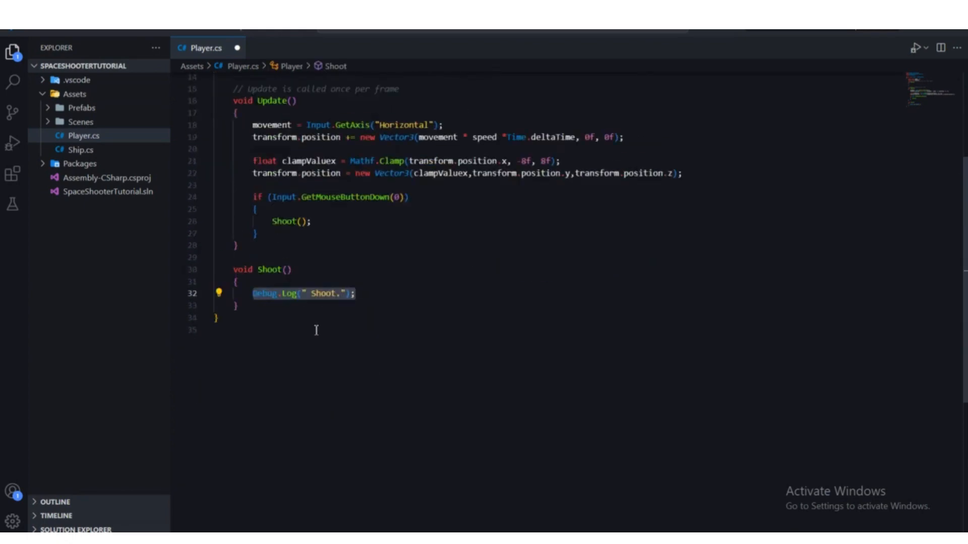
scroll(316, 330, up, 5)
scroll(317, 330, down, 4)
scroll(371, 381, up, 2)
click(381, 392)
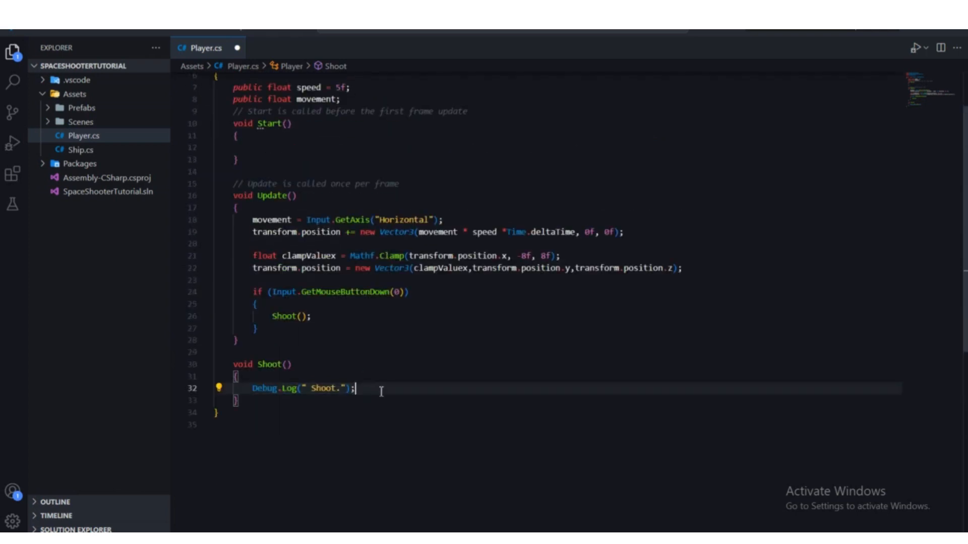
key(Return)
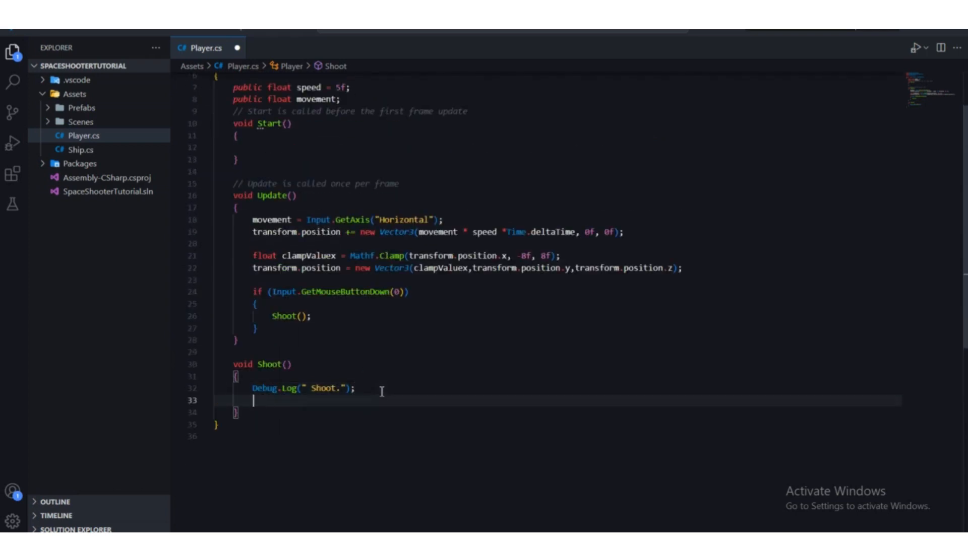
Step: Switch to Unity, inspect the Bullet prefab from the Prefabs folder in prefab editing mode, and return to the scene
key(alt+Tab)
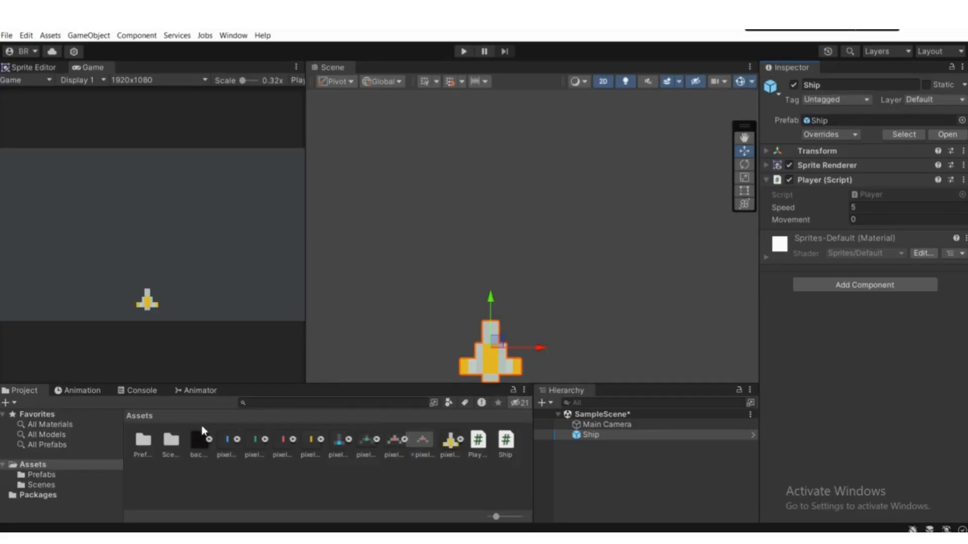
click(42, 475)
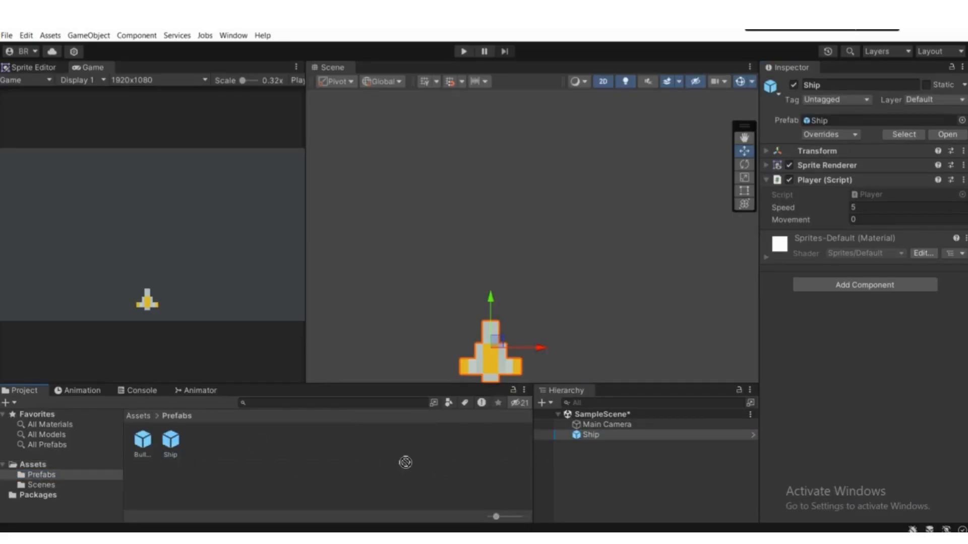
double_click(142, 440)
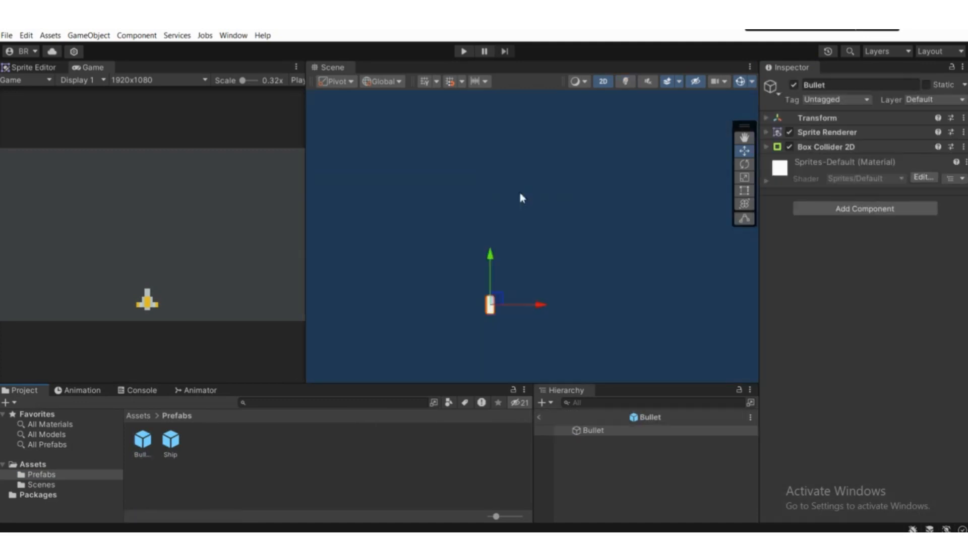
scroll(492, 227, down, 3)
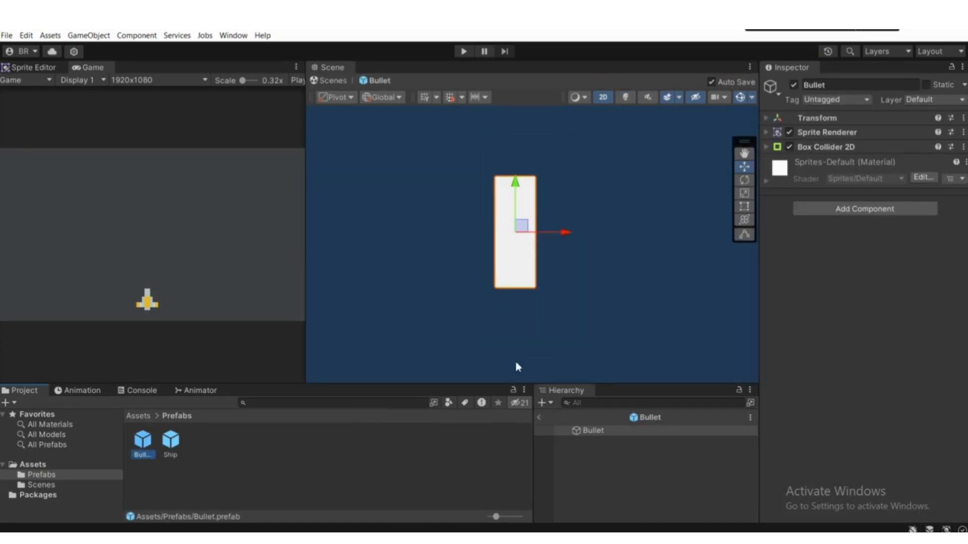
click(539, 418)
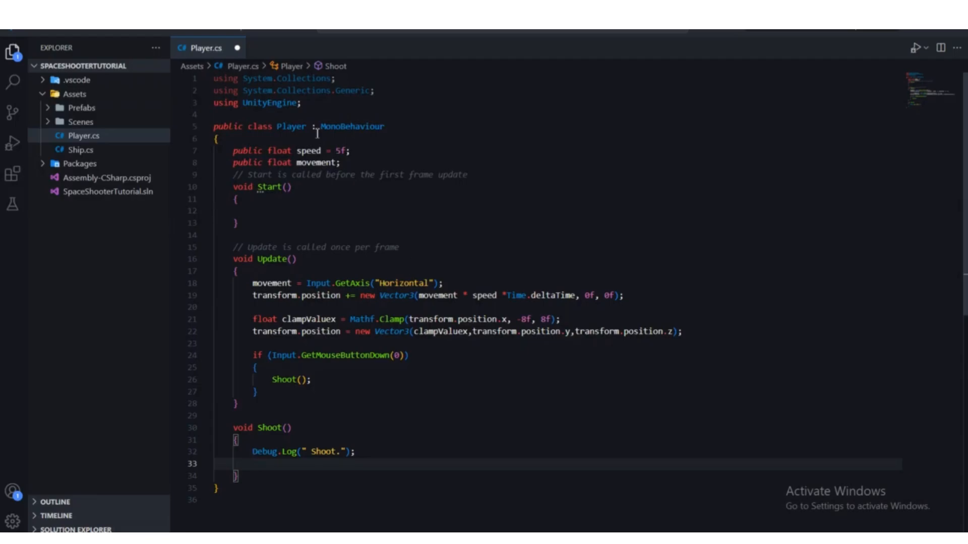
Step: In the Player script, declare a public GameObject variable named bulletPrefab below the movement variable and save the script
key(Return)
key(Return)
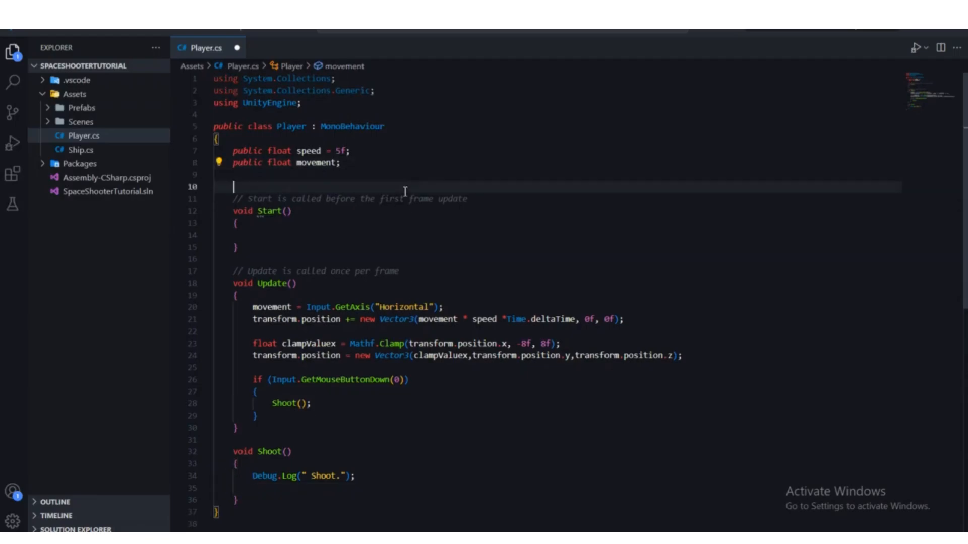
key(Up)
key(Return)
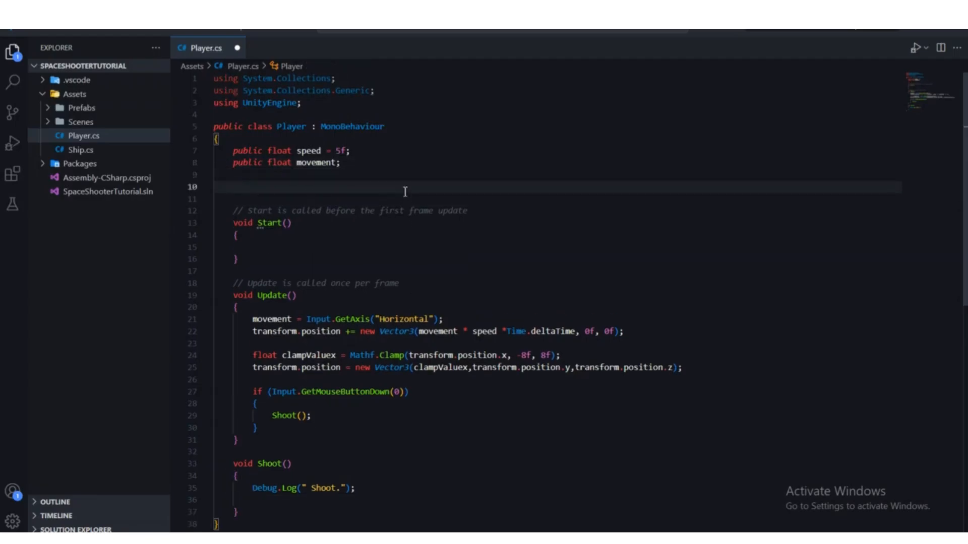
text(public GameObject)
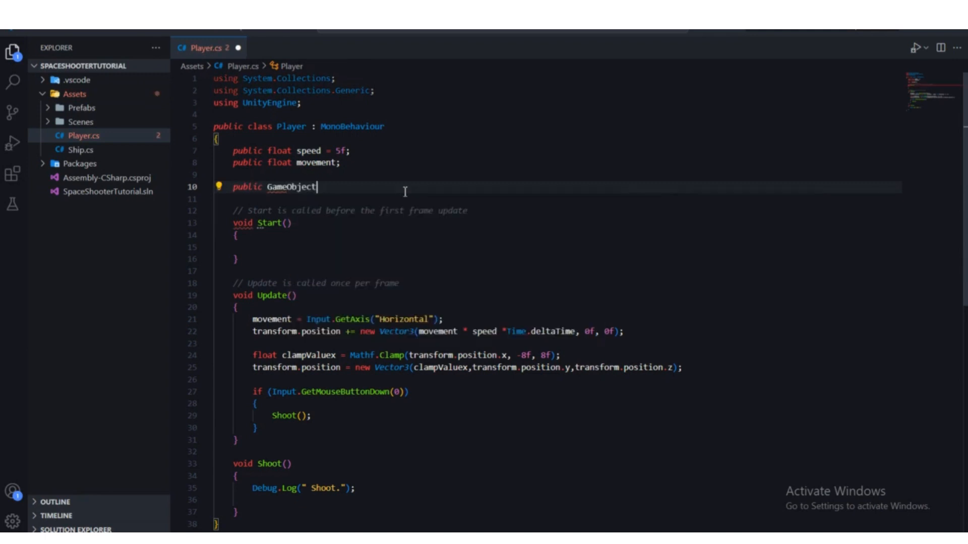
text( b)
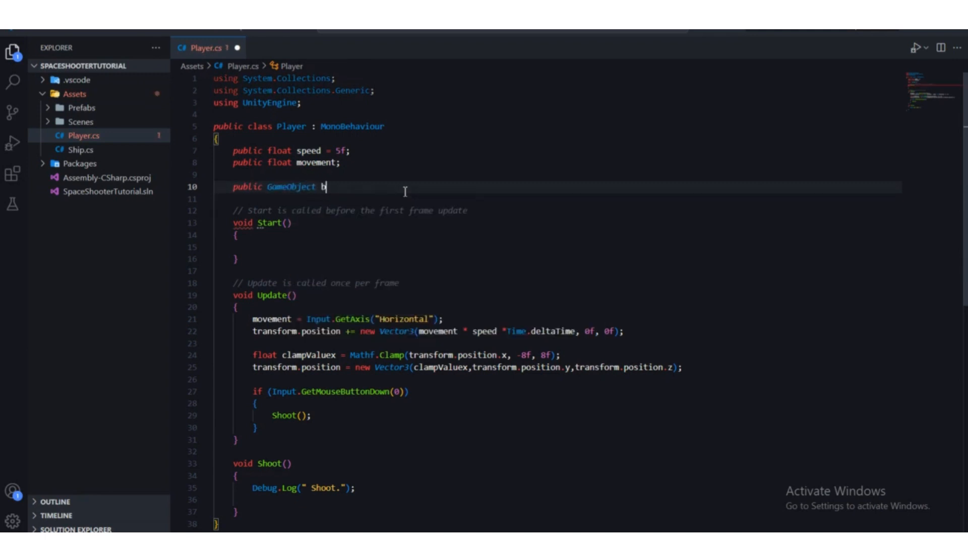
text(ulletPrefab)
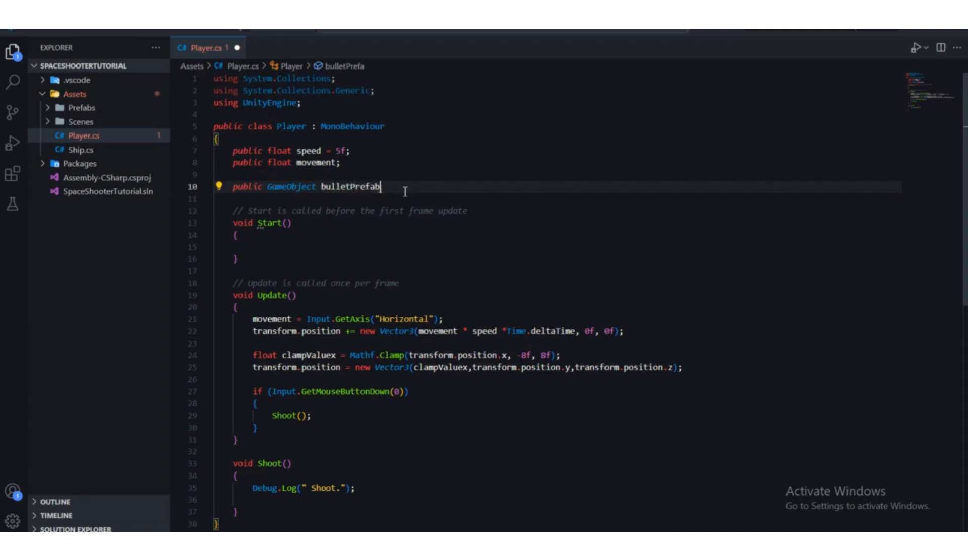
text(;)
key(ctrl+s)
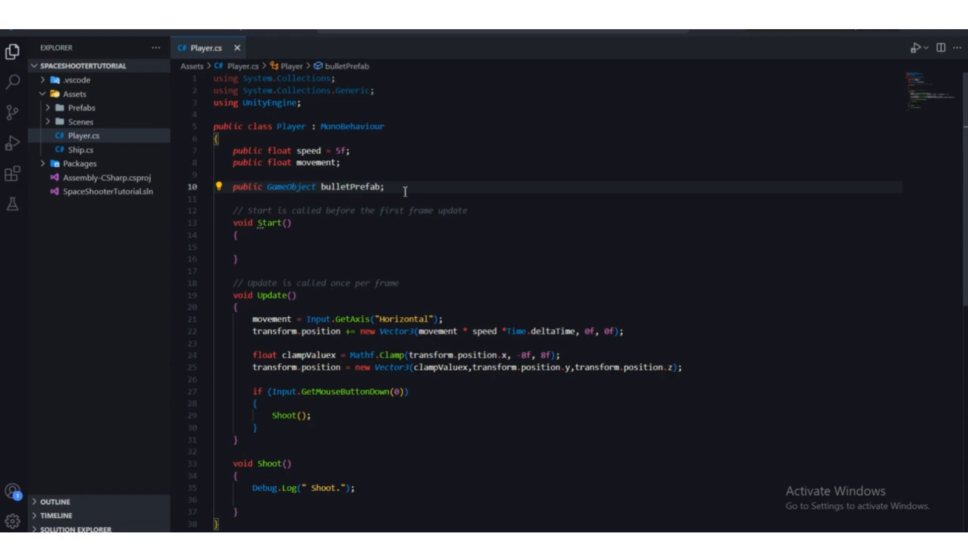
Step: Review the bulletPrefab declaration and the Update and Shoot methods in the Player script
drag(231, 181, 394, 190)
click(348, 211)
click(472, 218)
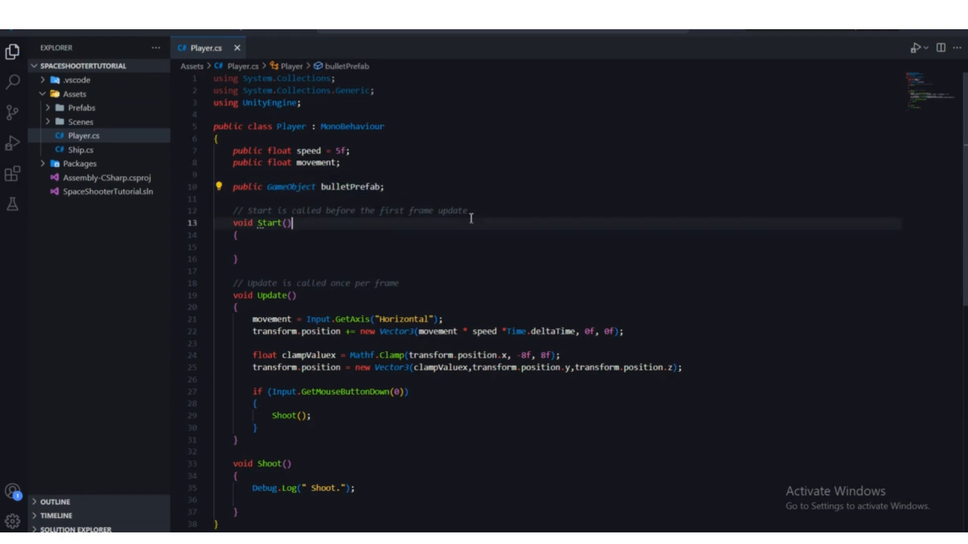
scroll(460, 196, down, 3)
scroll(378, 188, up, 3)
click(446, 189)
scroll(434, 227, down, 3)
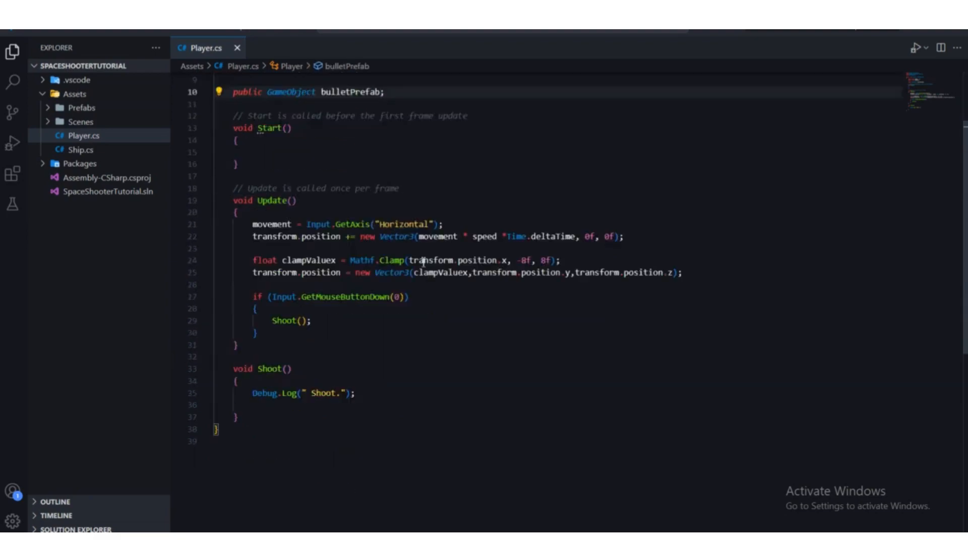
scroll(424, 261, up, 3)
Step: Switch to Unity and assign the Bullet prefab to the Bullet Prefab field of the Ship's Player script
key(alt+Tab)
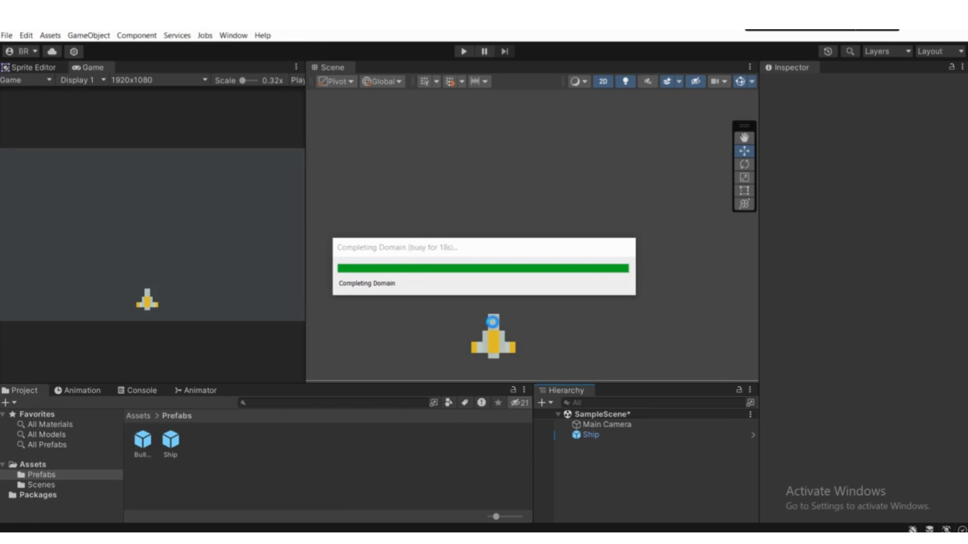
click(596, 435)
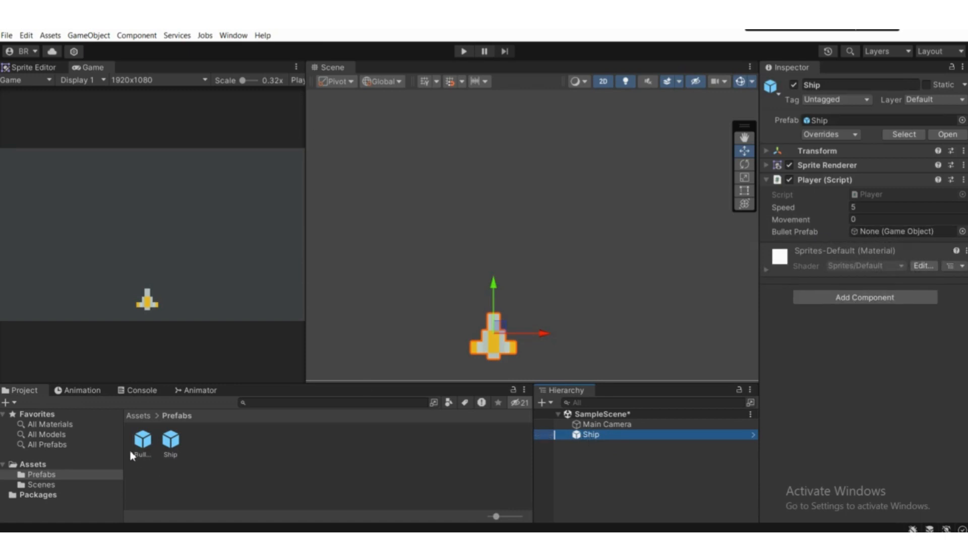
drag(143, 441, 861, 237)
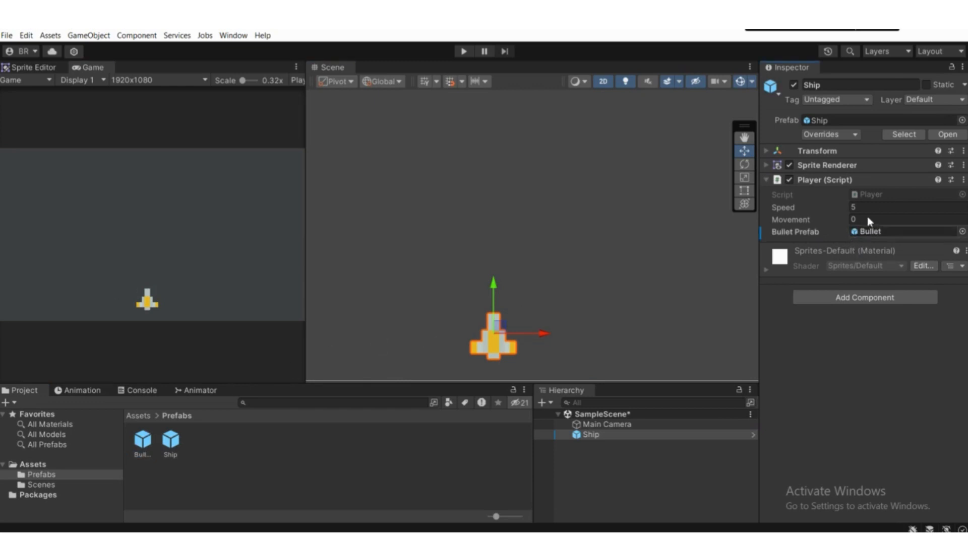
Step: Create an empty child object under the Ship and select it
click(864, 192)
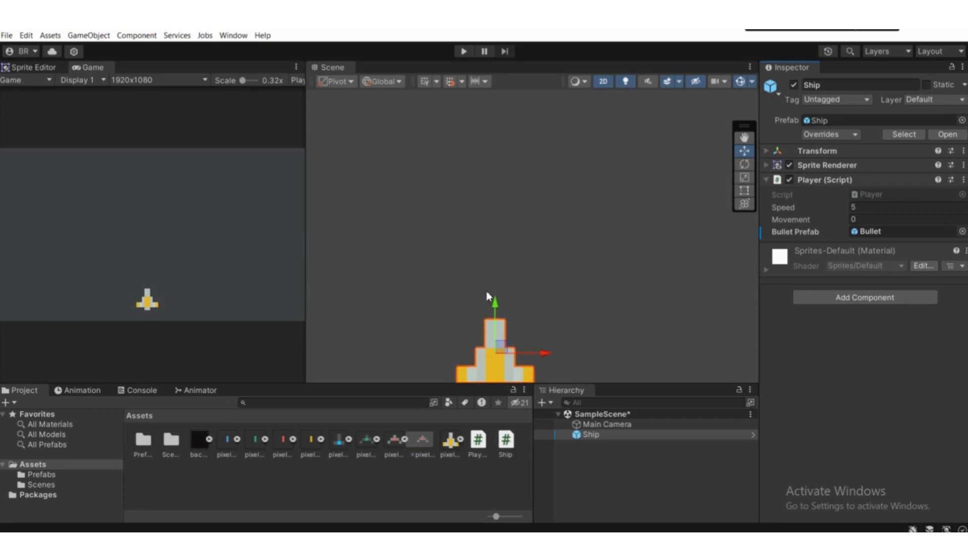
scroll(495, 297, up, 4)
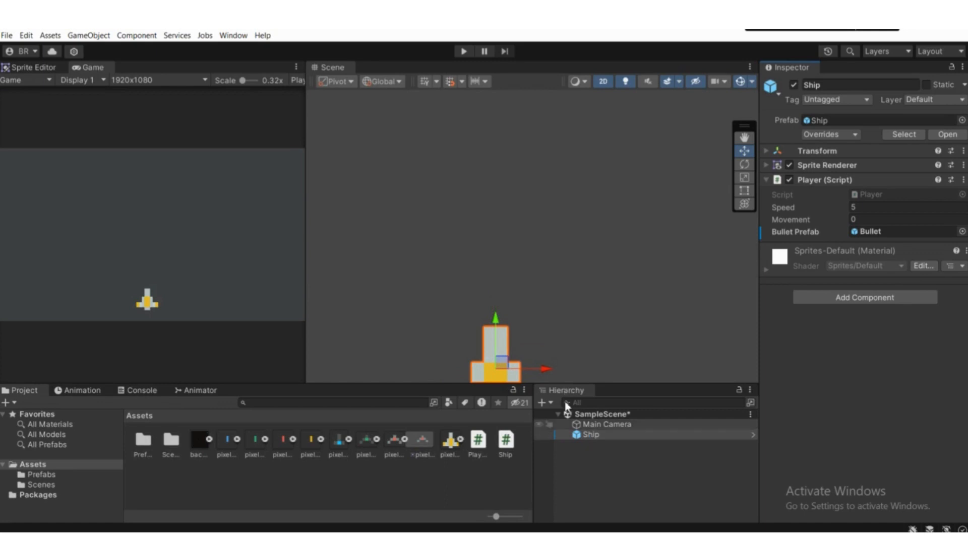
middle_drag(515, 363, 507, 313)
scroll(507, 313, down, 3)
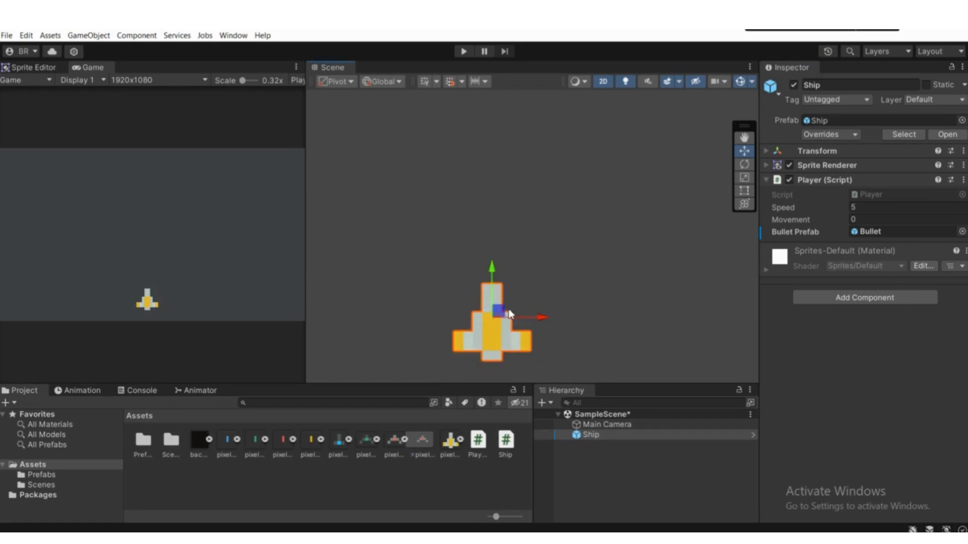
right_click(588, 437)
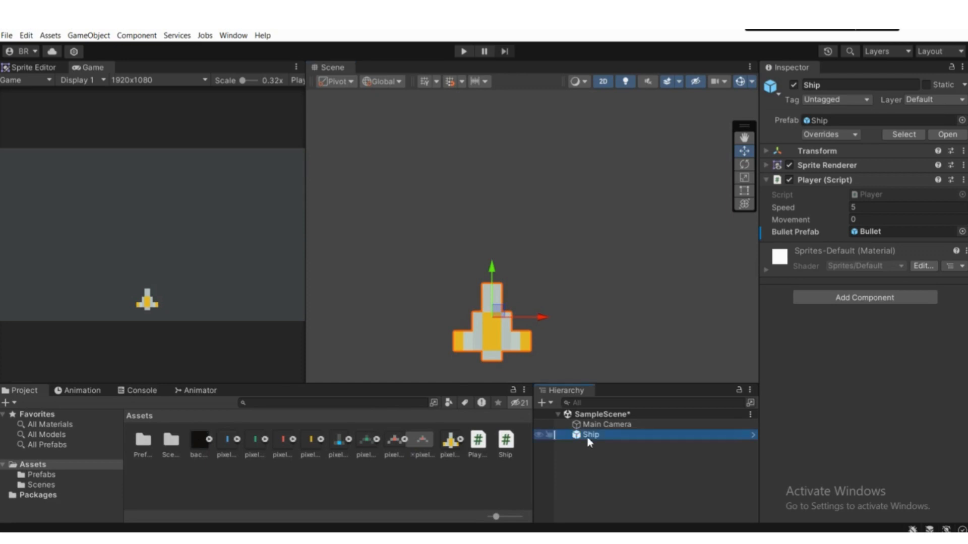
click(648, 232)
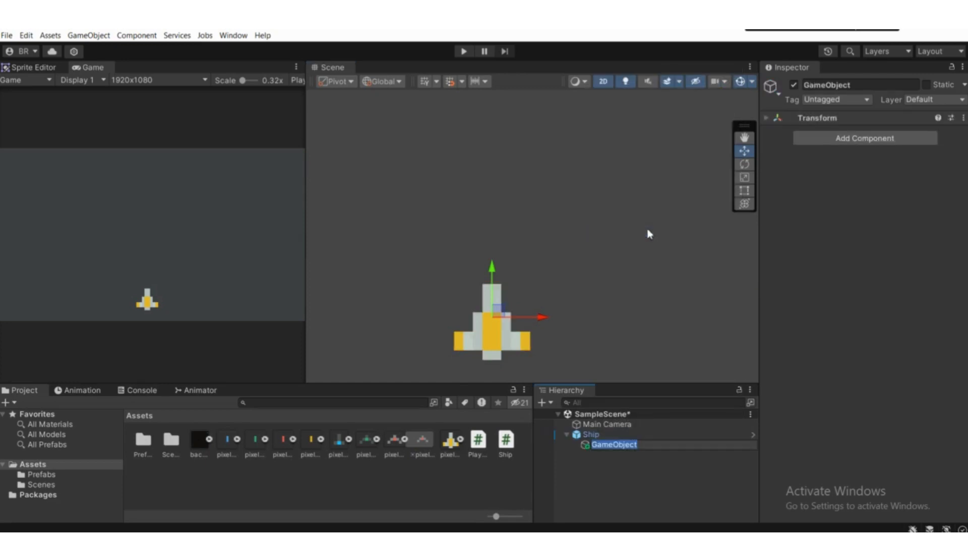
click(600, 469)
click(601, 446)
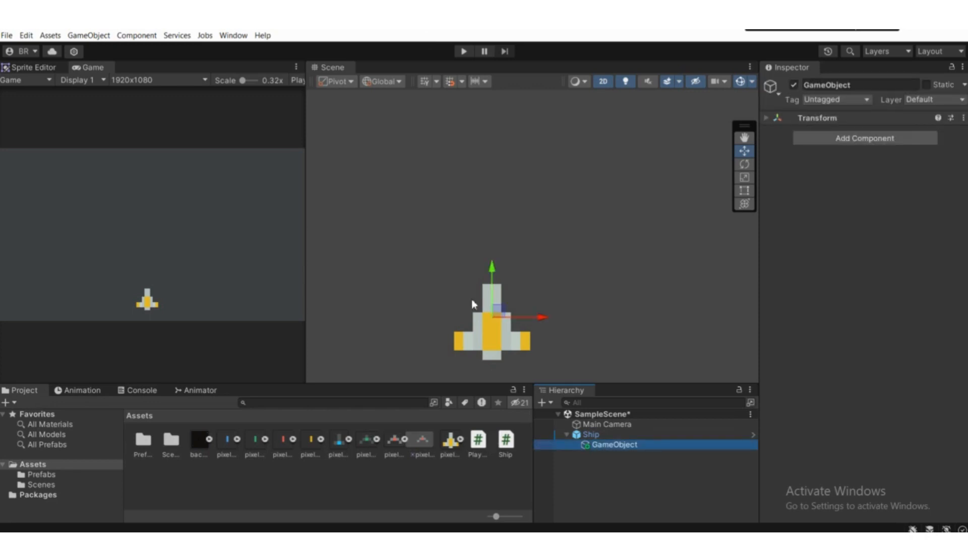
Step: Move the empty child object up the Y axis to just above the ship's nose
scroll(474, 299, up, 3)
drag(499, 295, 501, 235)
scroll(509, 292, down, 1)
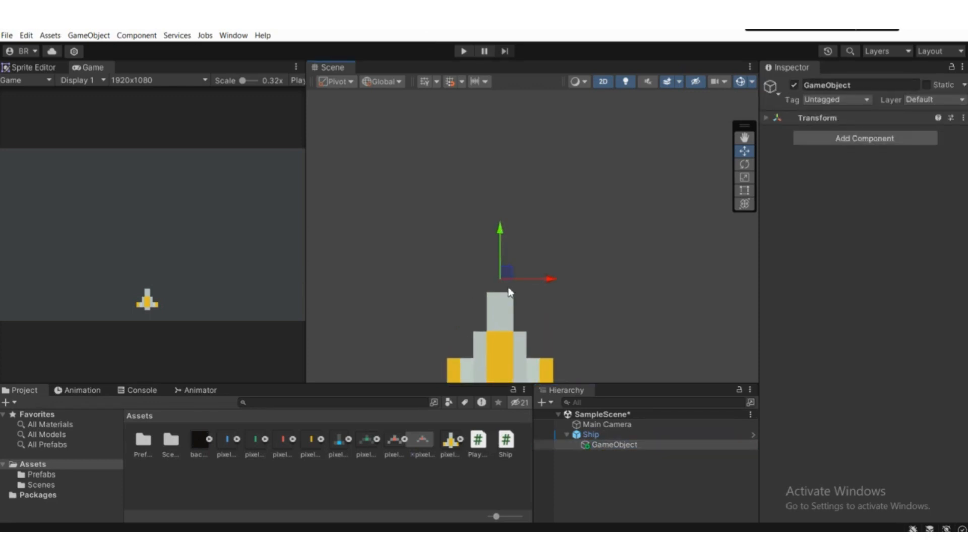
Step: Rename the empty child object as FirePoint
click(826, 84)
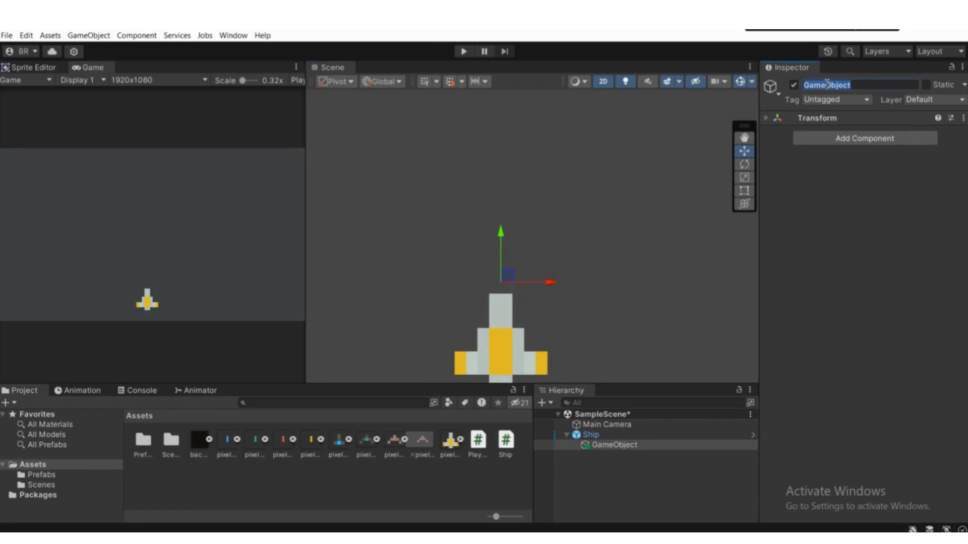
text(FirePoint)
key(Return)
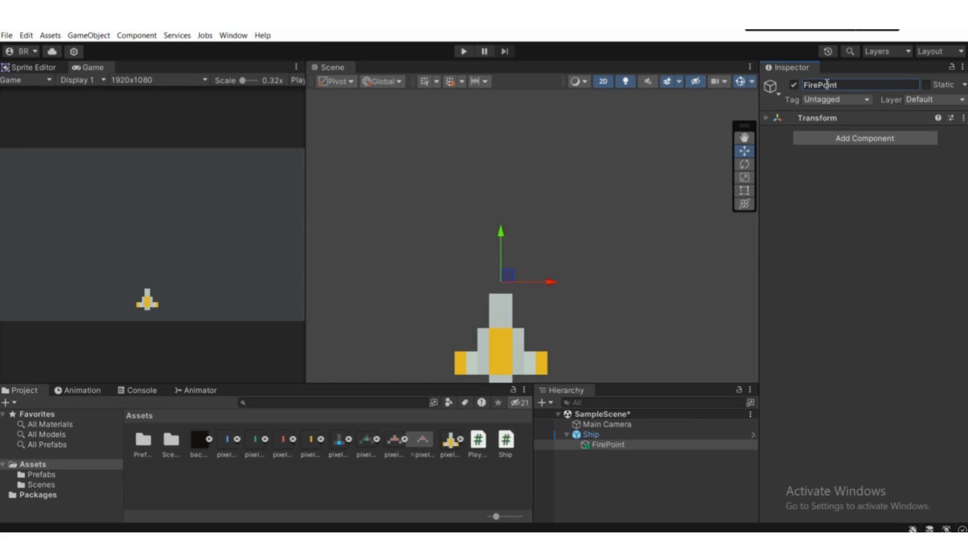
Step: Give FirePoint a yellow diamond icon and fine-tune its position just above the ship's nose
scroll(501, 257, up, 1)
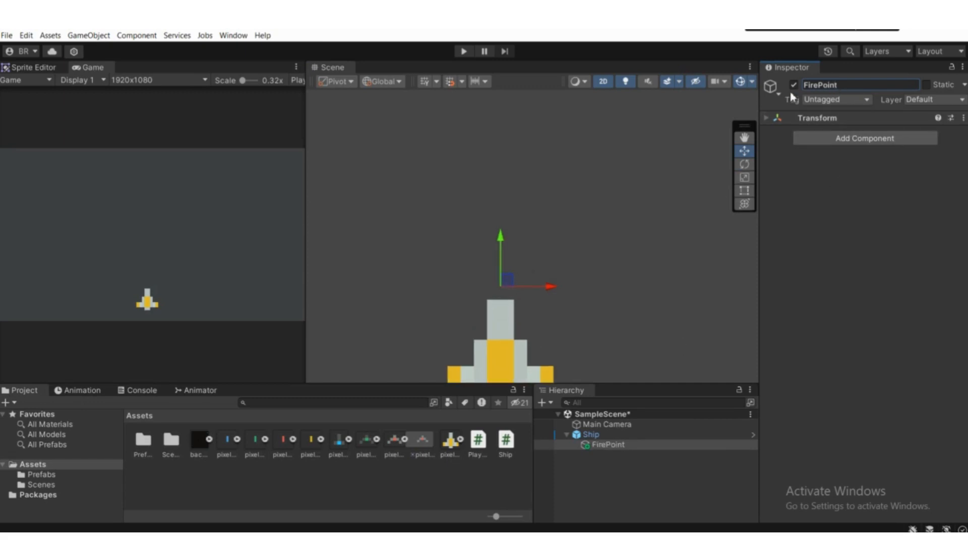
click(771, 87)
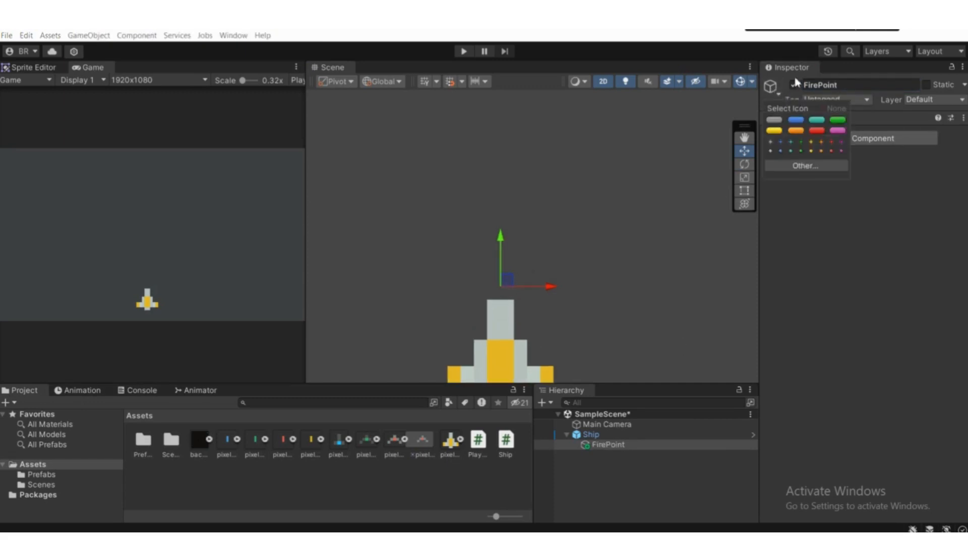
click(811, 151)
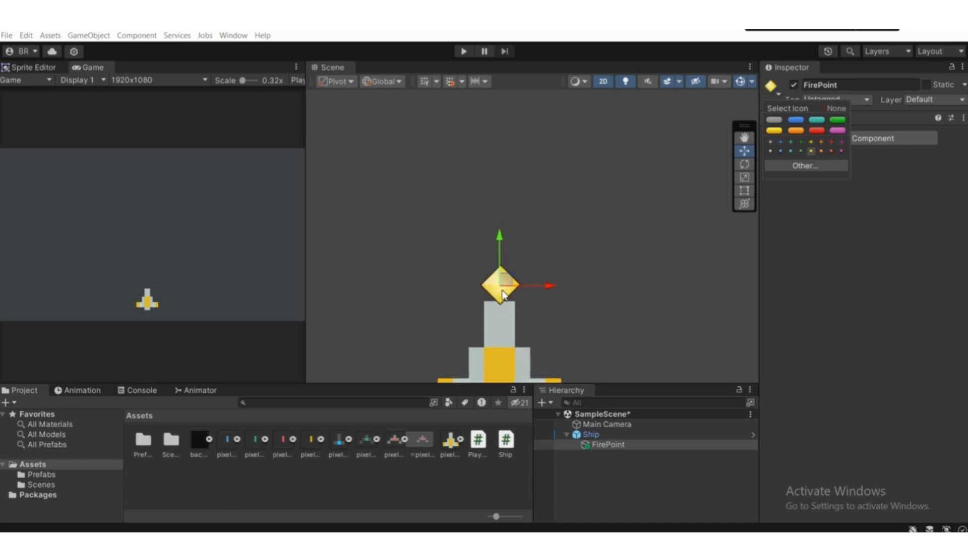
drag(501, 236, 501, 231)
scroll(505, 288, down, 3)
scroll(506, 296, up, 2)
middle_drag(506, 297, 482, 289)
scroll(482, 297, down, 2)
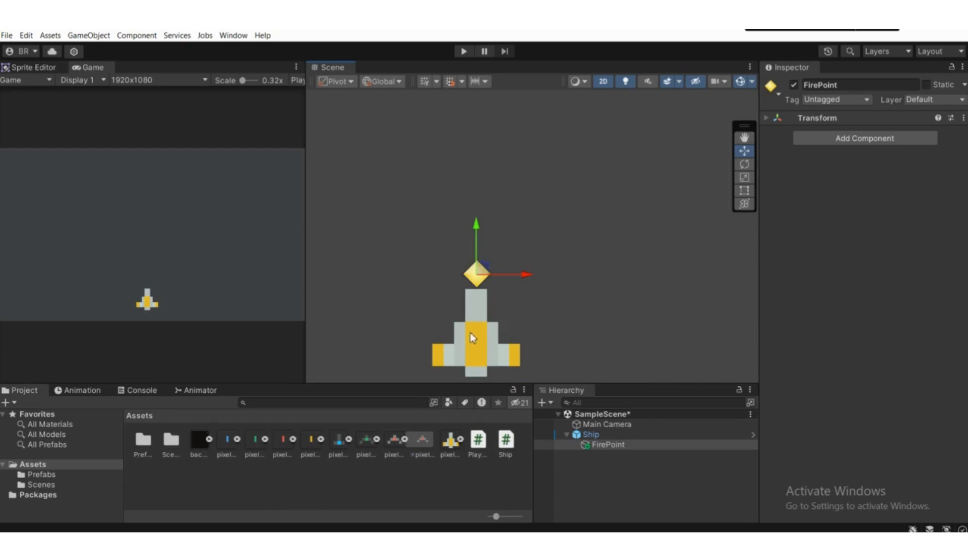
Step: Move the Ship slightly along the positive X axis and check that FirePoint follows it
click(597, 435)
mouse_move(481, 323)
mouse_down()
mouse_move(459, 321)
mouse_move(498, 325)
mouse_up()
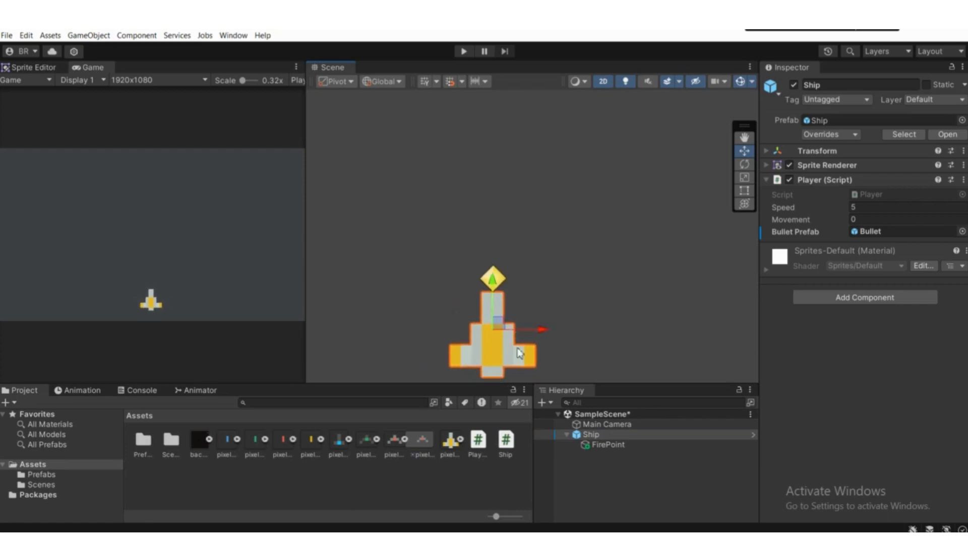
click(605, 445)
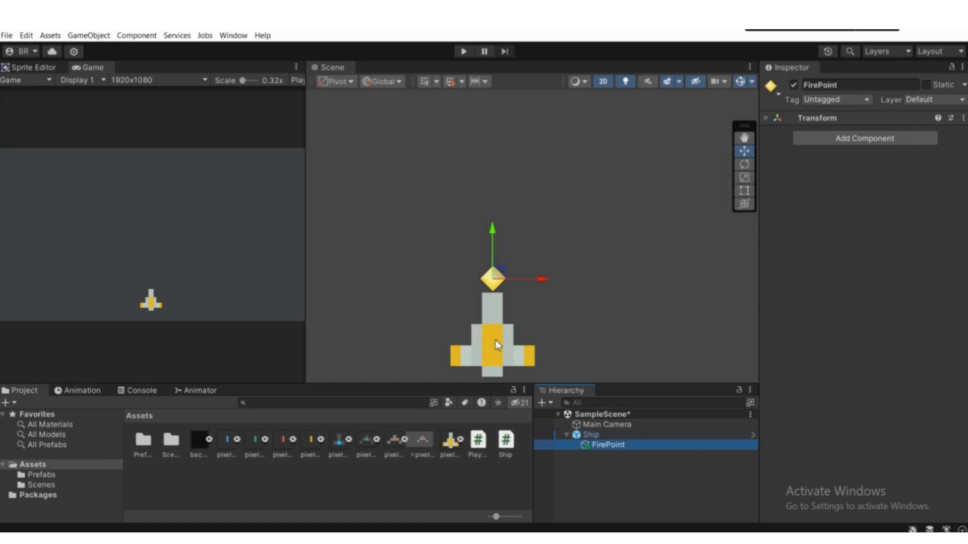
click(599, 435)
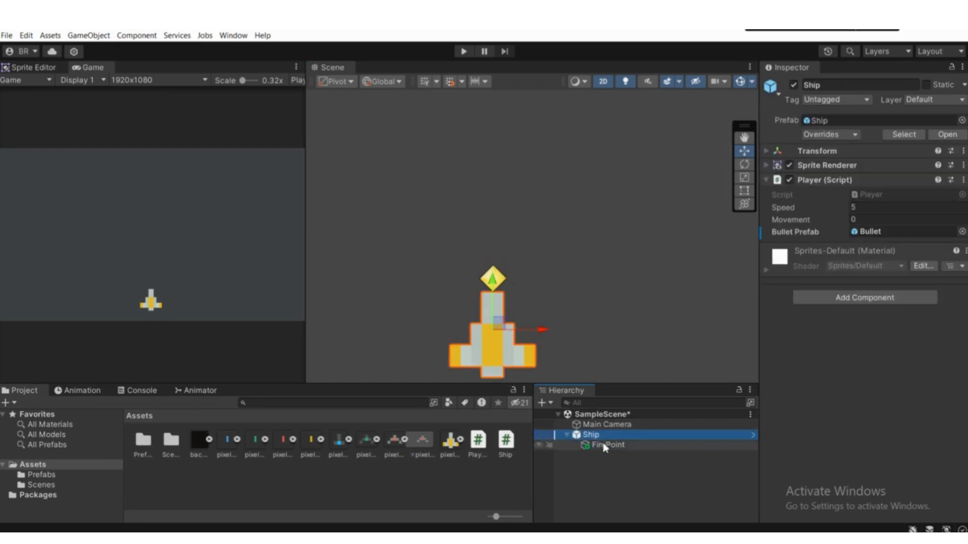
click(605, 446)
Step: Apply all of the scene Ship's overrides, including FirePoint, to its prefab
click(591, 435)
scroll(534, 306, down, 1)
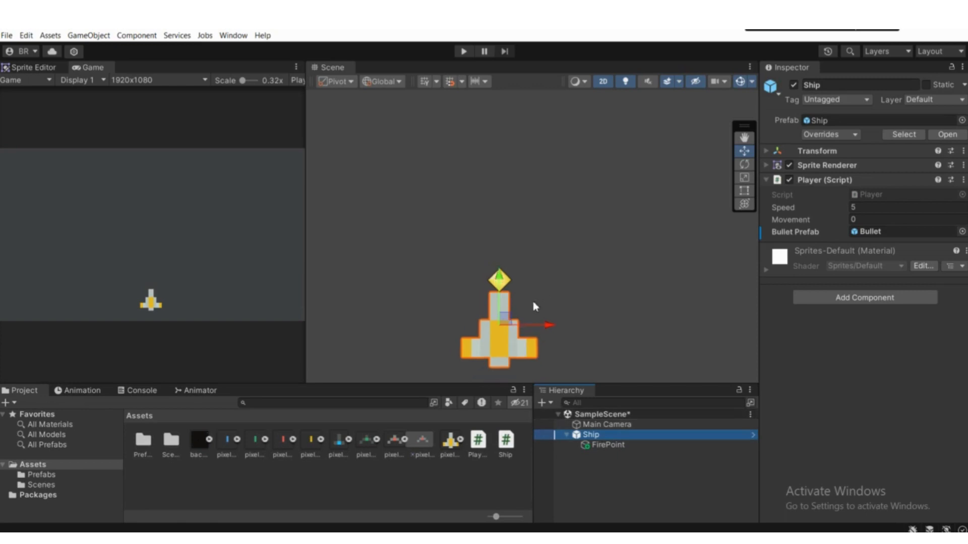
click(821, 136)
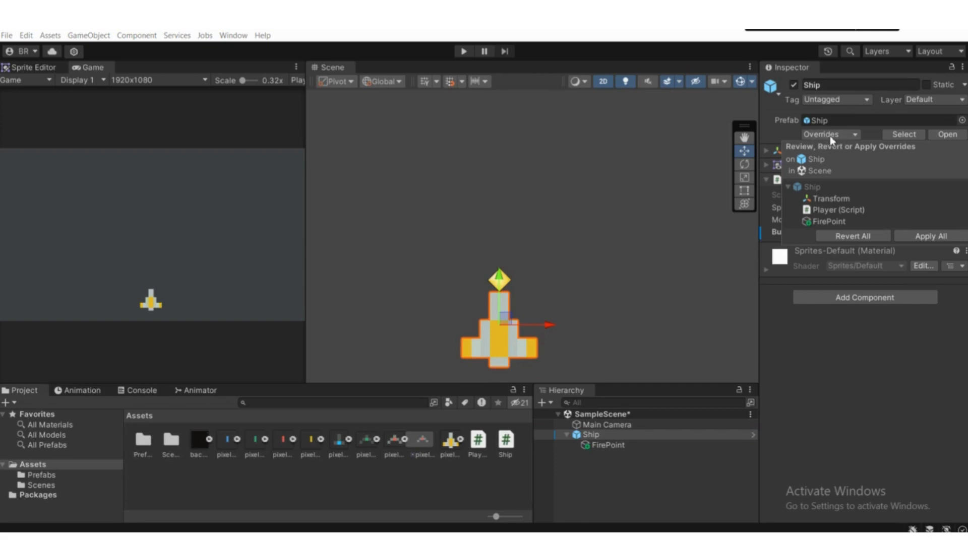
click(919, 235)
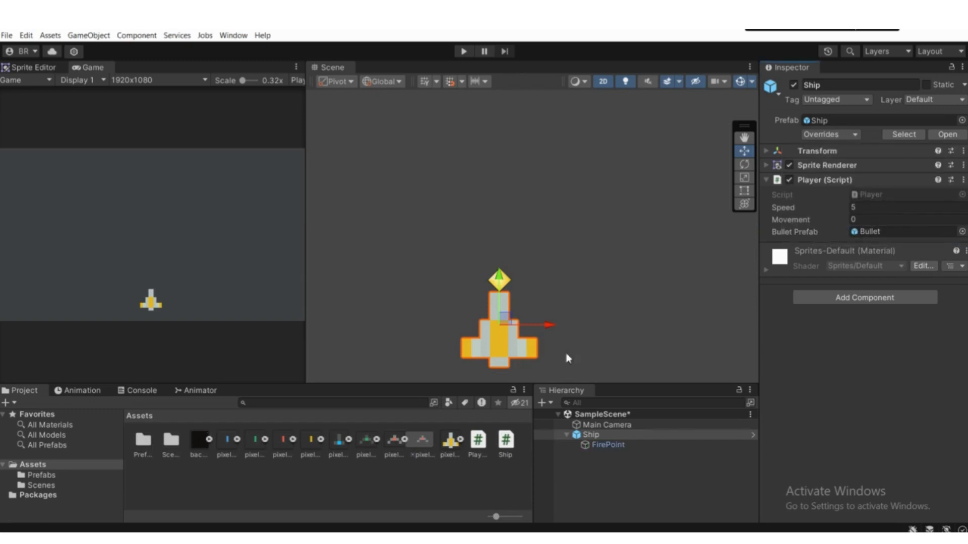
Step: Open the Ship prefab to check its FirePoint child, return to the scene, and inspect the Ship and FirePoint there
click(610, 456)
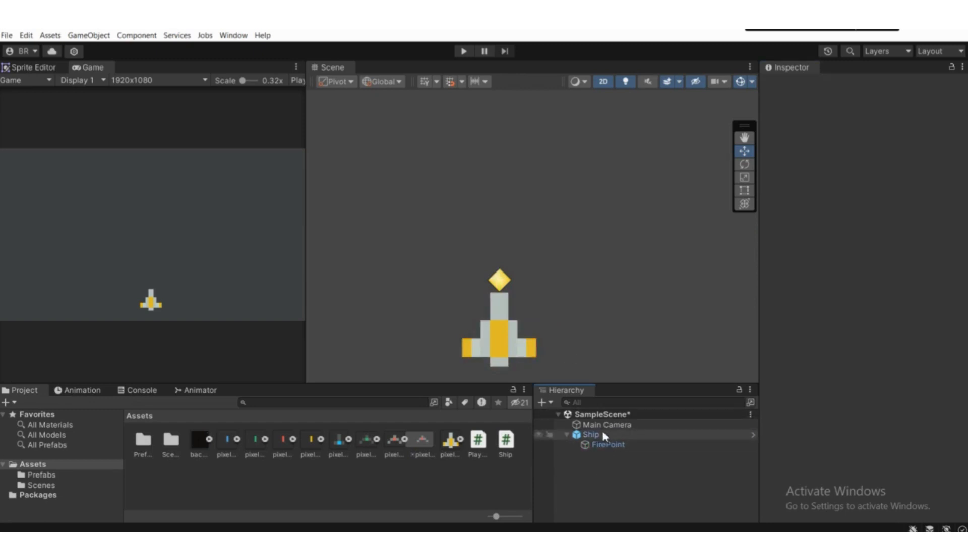
click(603, 436)
click(42, 474)
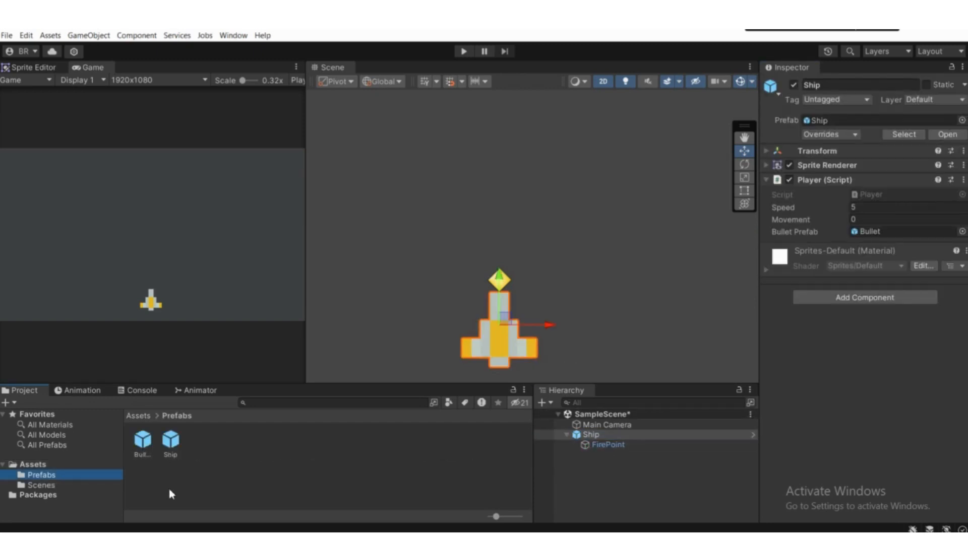
double_click(170, 441)
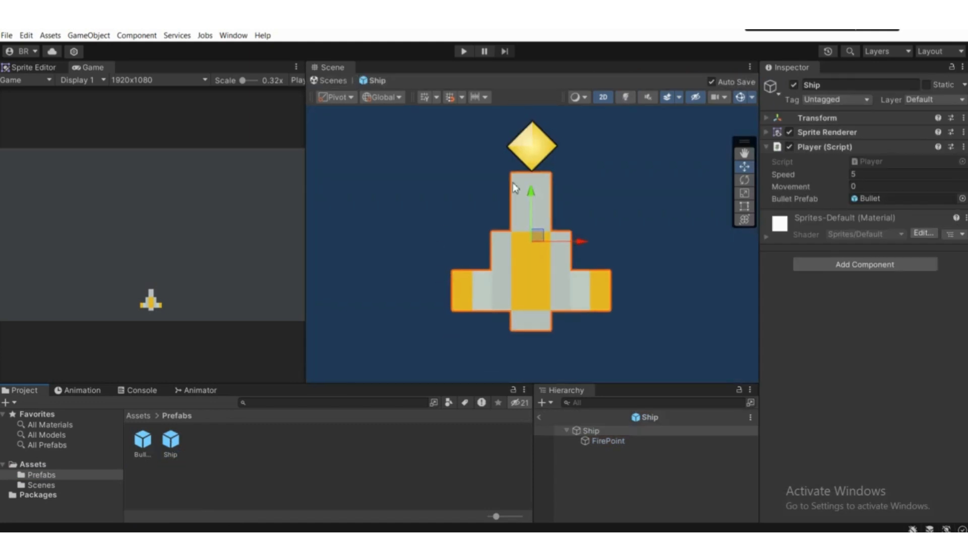
scroll(494, 363, down, 3)
click(539, 417)
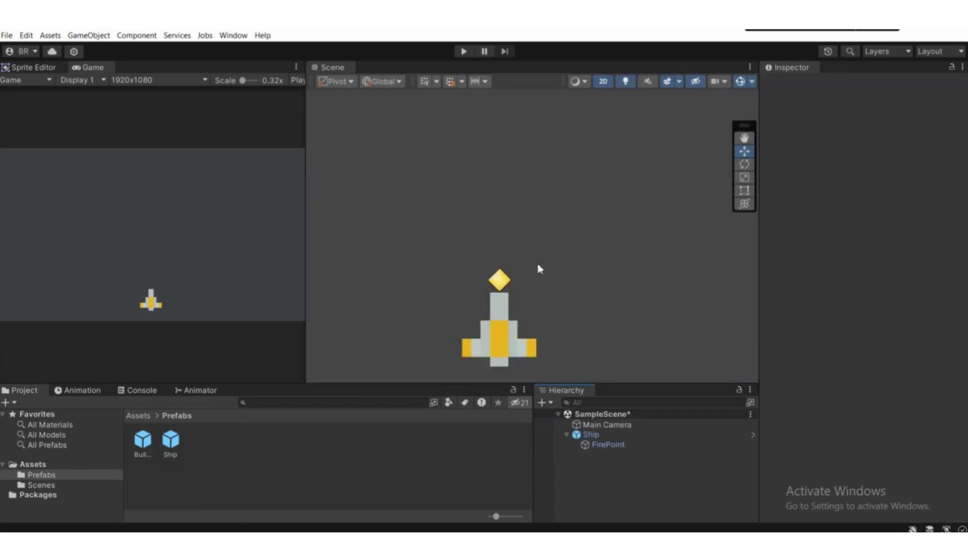
scroll(536, 275, down, 5)
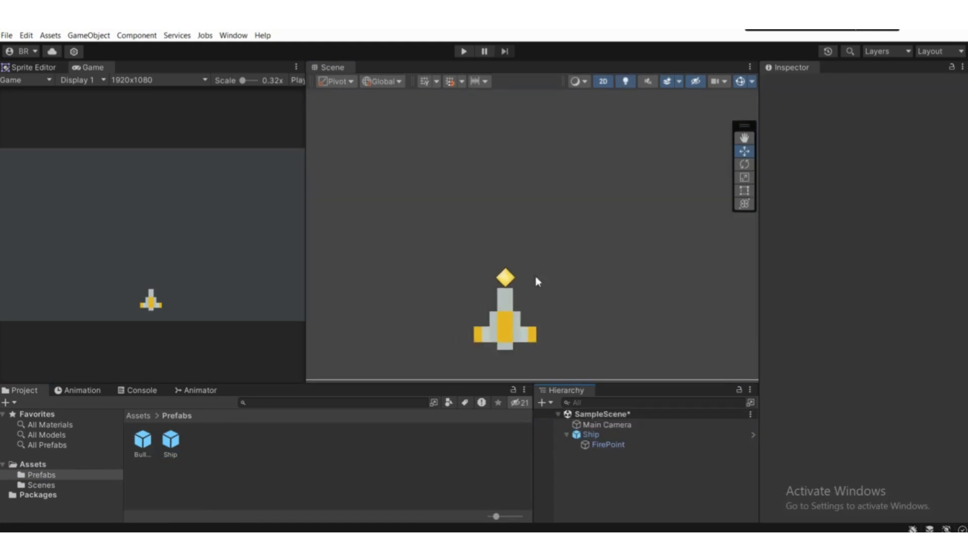
click(613, 436)
scroll(463, 289, down, 2)
scroll(491, 287, up, 3)
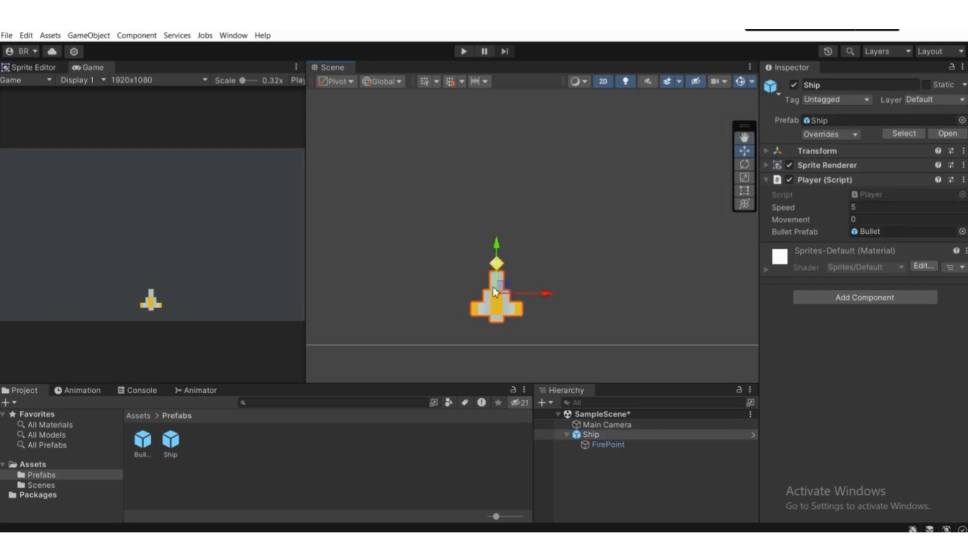
click(610, 445)
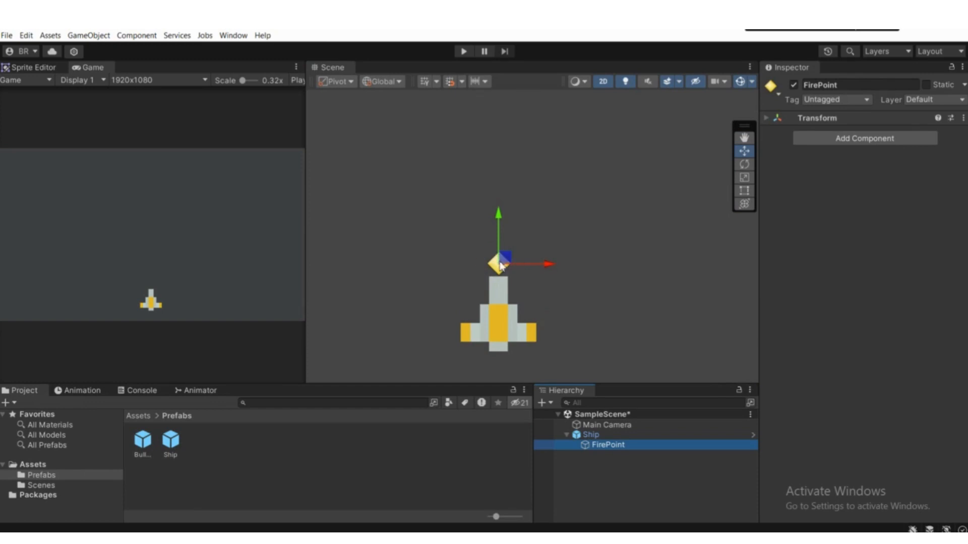
Step: Open the Ship's Player script, declare a public Transform variable named firePoint below bulletPrefab, and save the script
click(607, 437)
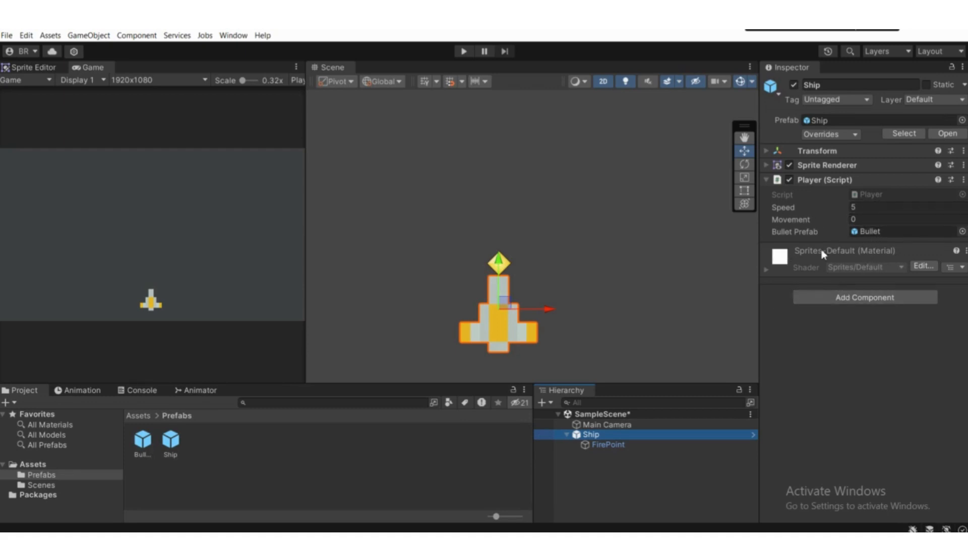
click(877, 196)
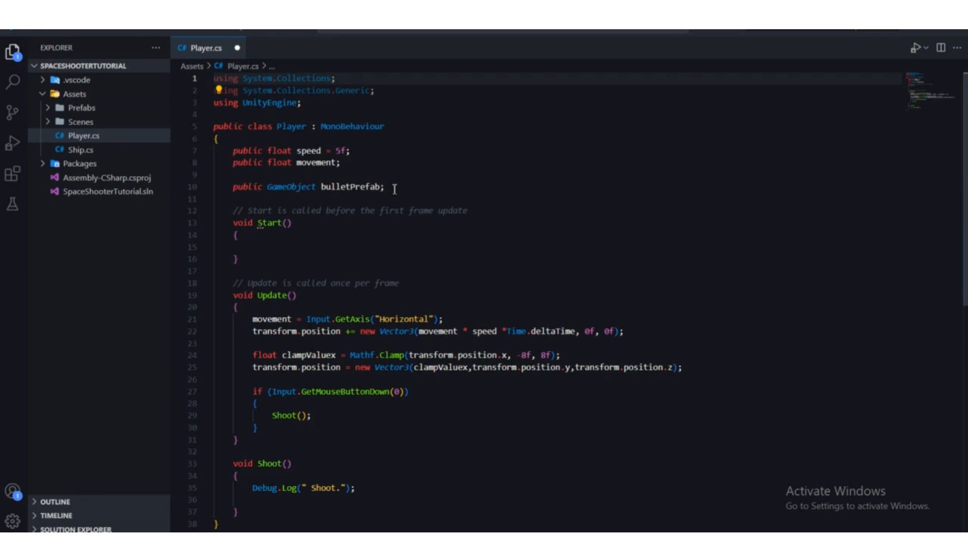
click(393, 187)
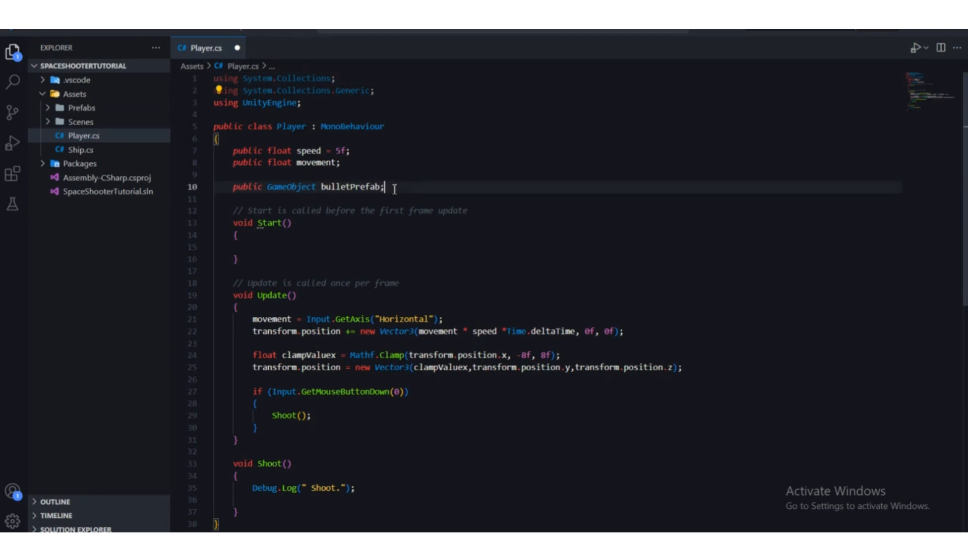
key(Return)
text(p)
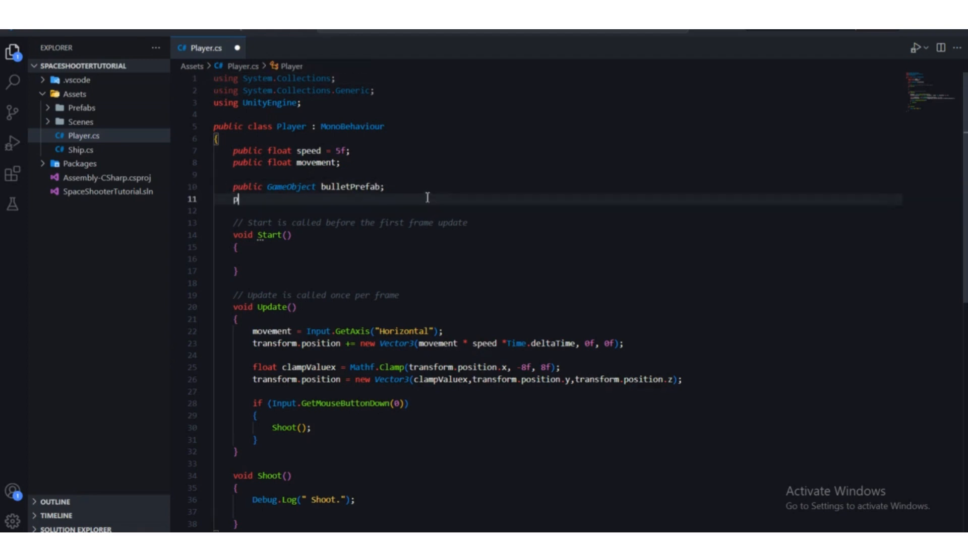
text(ublic T)
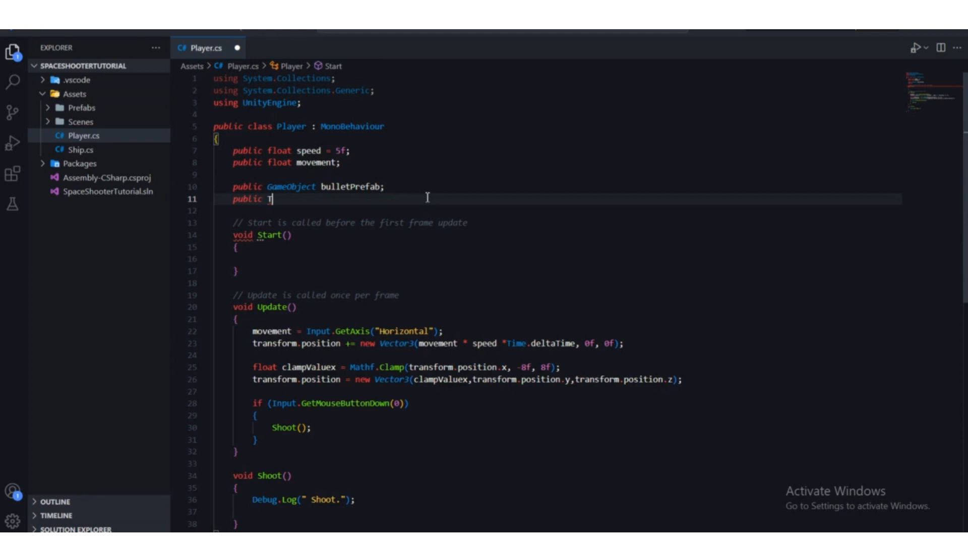
text(ransform)
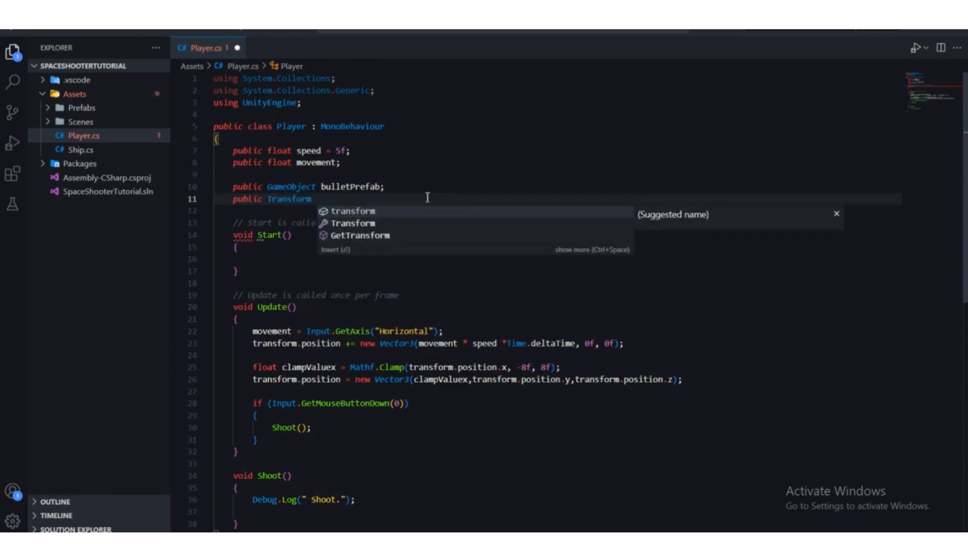
text( fire)
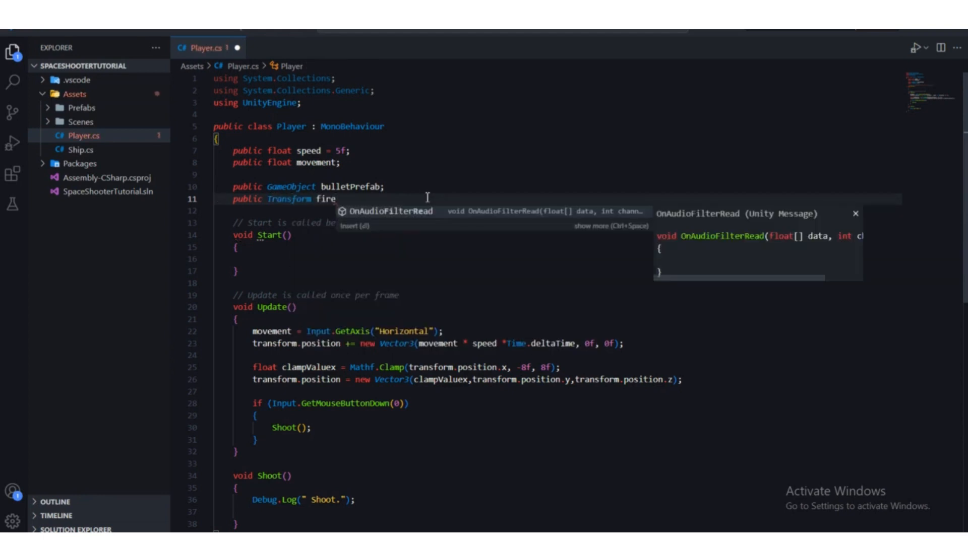
text(Point)
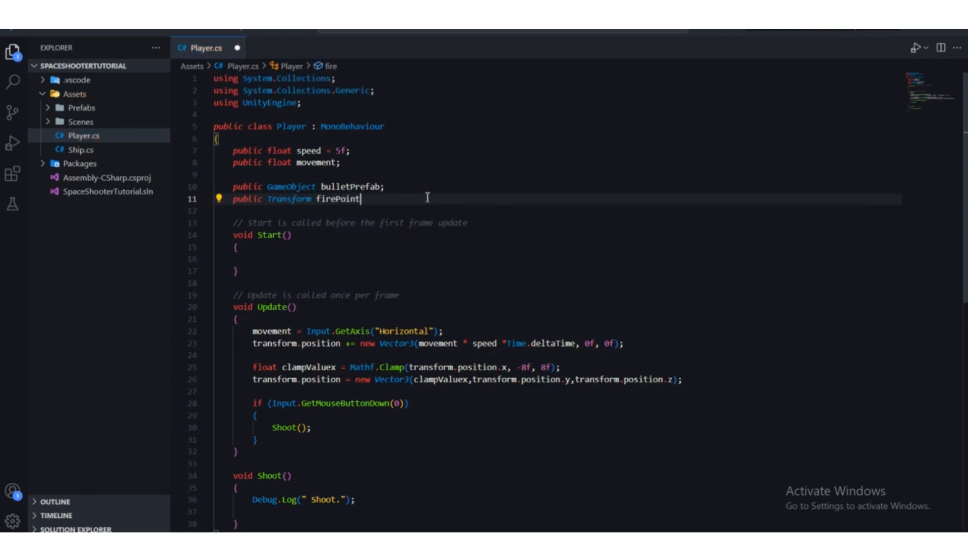
text(;)
key(ctrl+s)
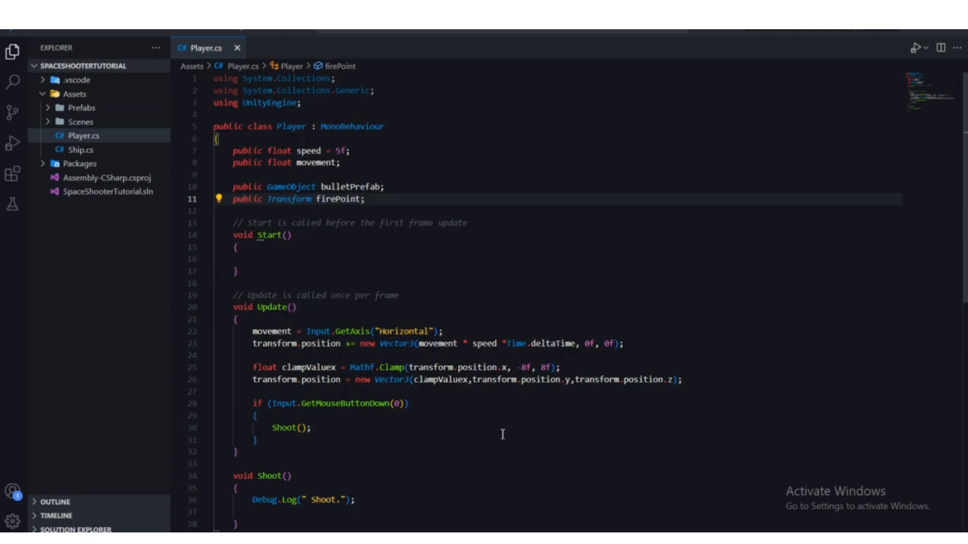
Step: Switch to Unity and assign the FirePoint object to the Fire Point field of the Ship's Player script
scroll(502, 435, down, 2)
key(alt+Tab)
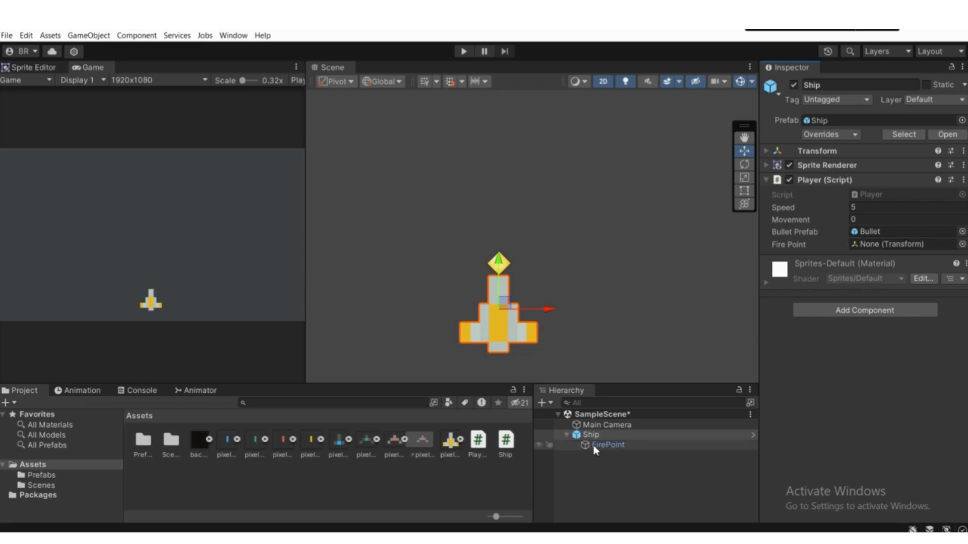
drag(593, 448, 861, 246)
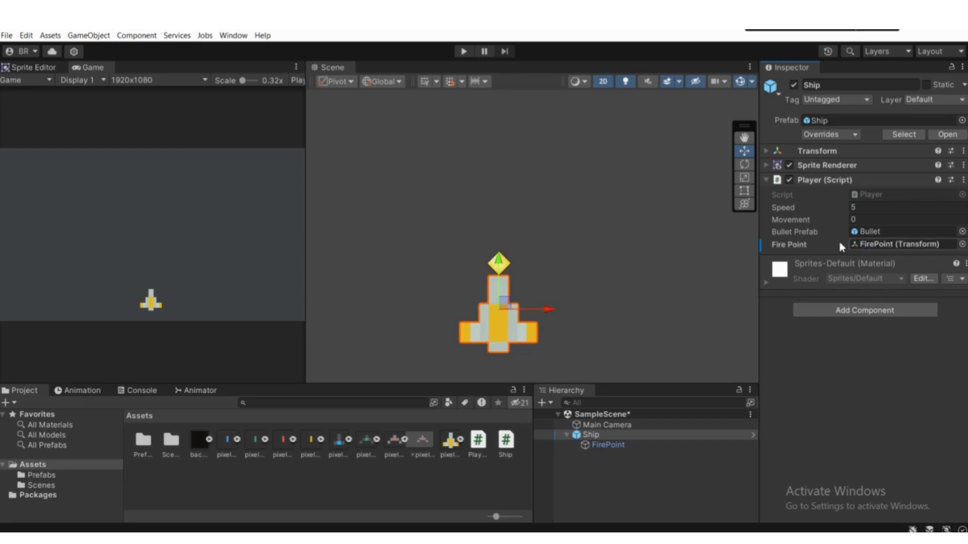
Step: Open the Ship's Player script and add an empty Instantiate() call below the Debug.Log line in the Shoot method
click(866, 196)
double_click(867, 196)
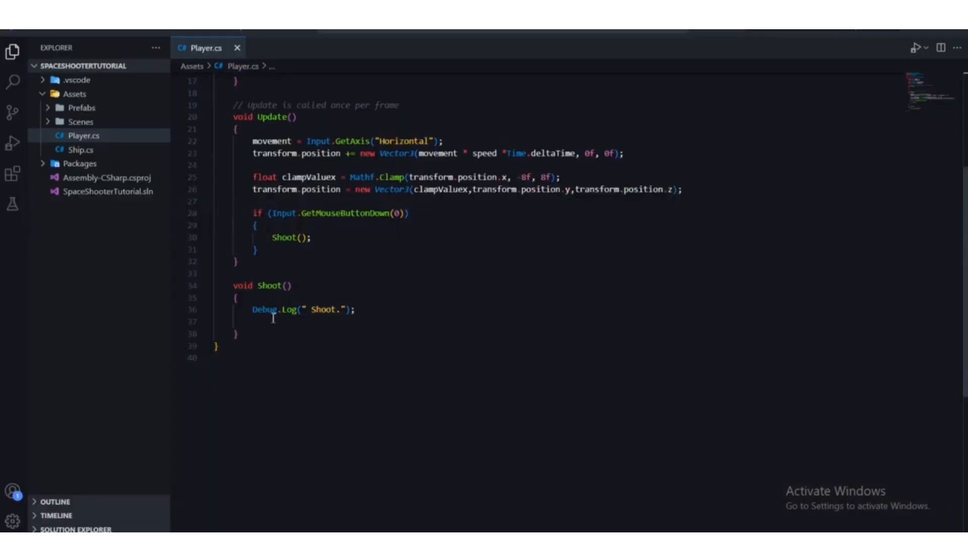
click(278, 321)
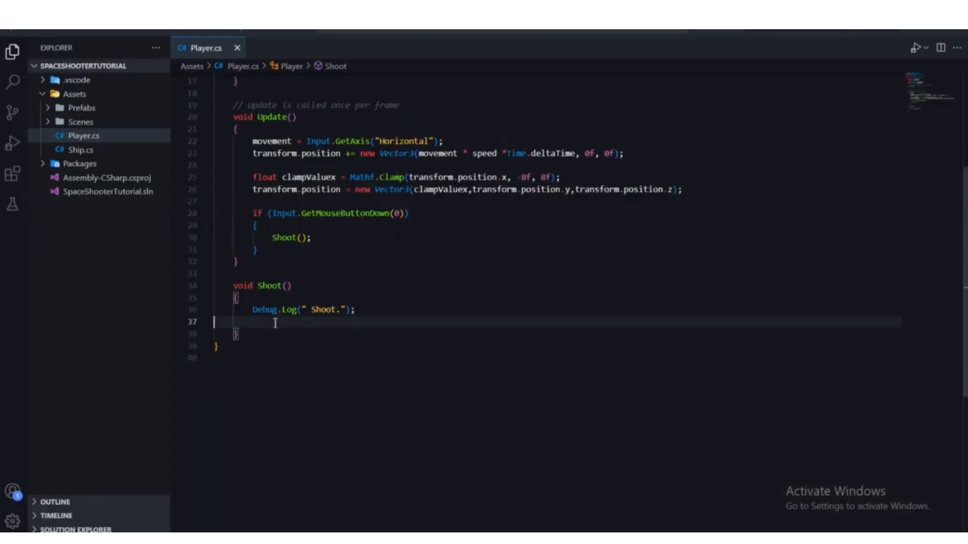
key(BackSpace)
scroll(281, 315, up, 3)
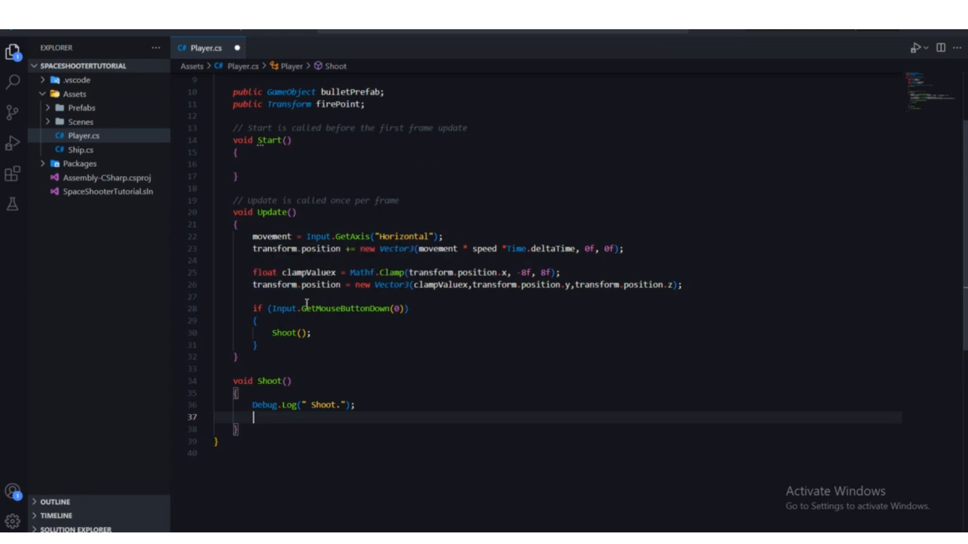
text(Insta)
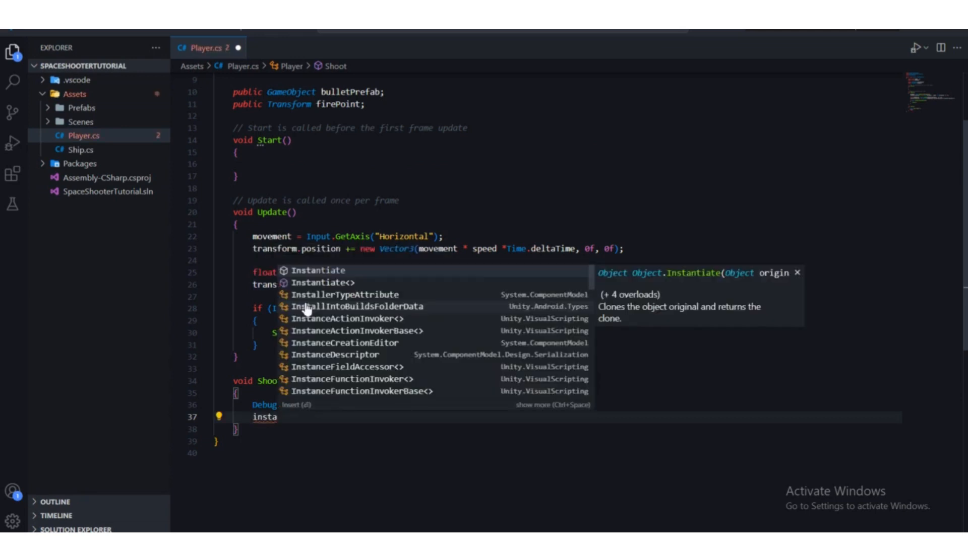
key(Tab)
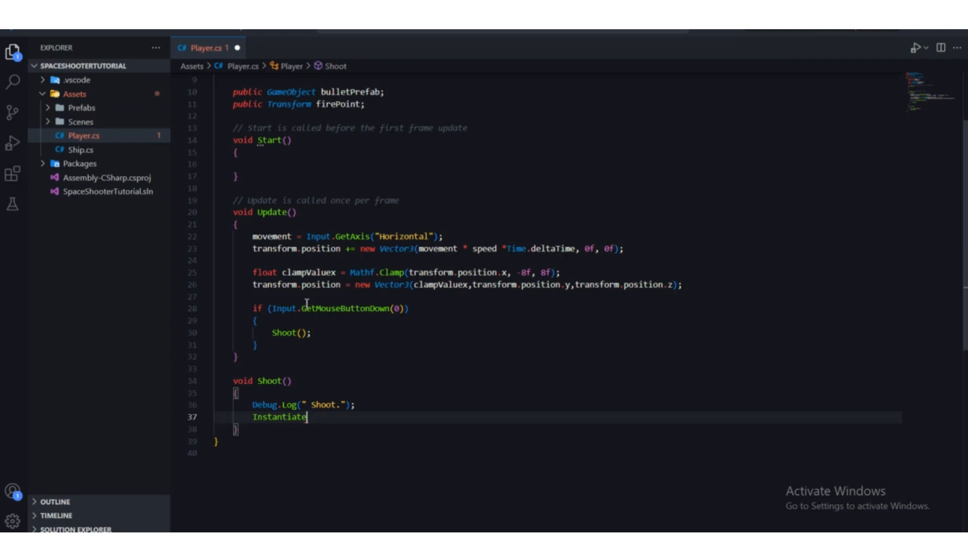
text(()
key(Escape)
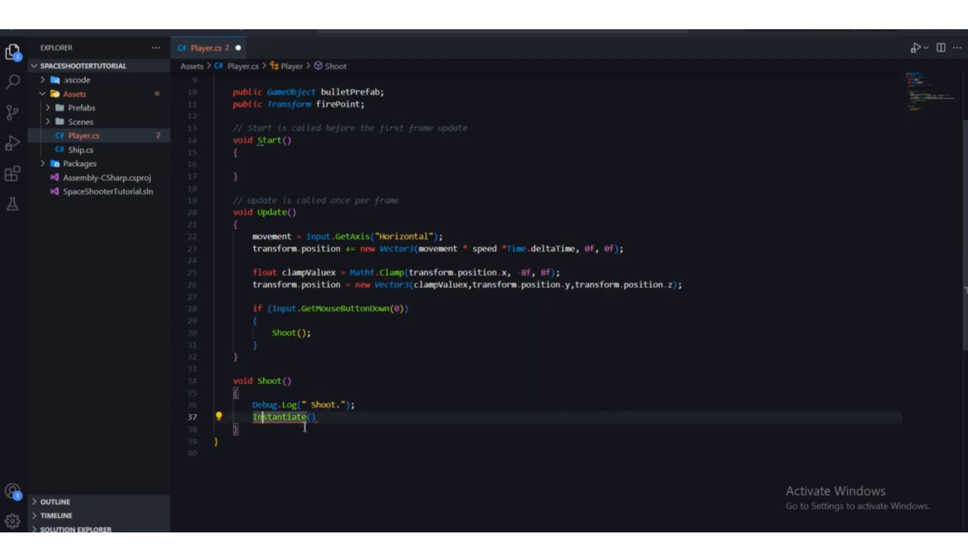
click(313, 420)
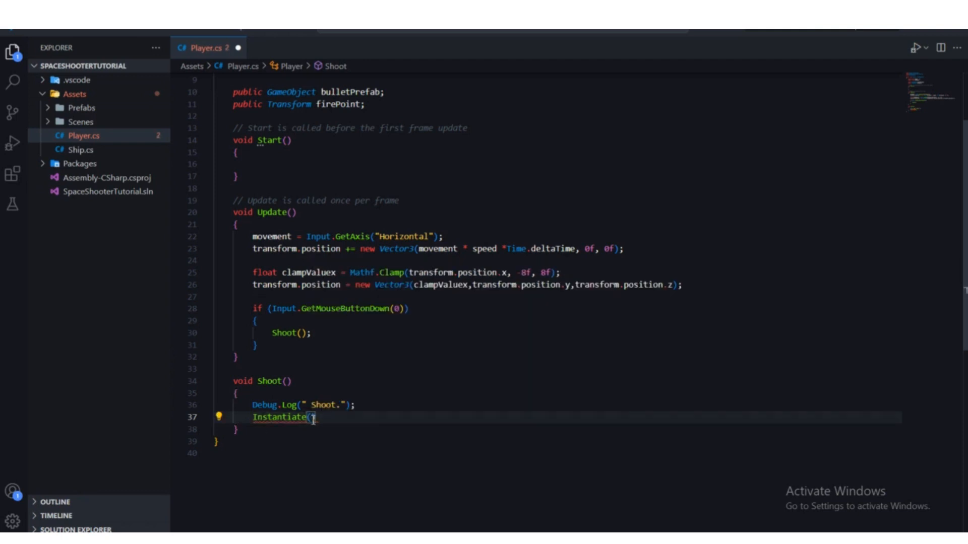
Step: Review the bulletPrefab and firePoint declarations alongside the empty Instantiate call in the Shoot method
scroll(312, 420, up, 2)
scroll(313, 420, up, 1)
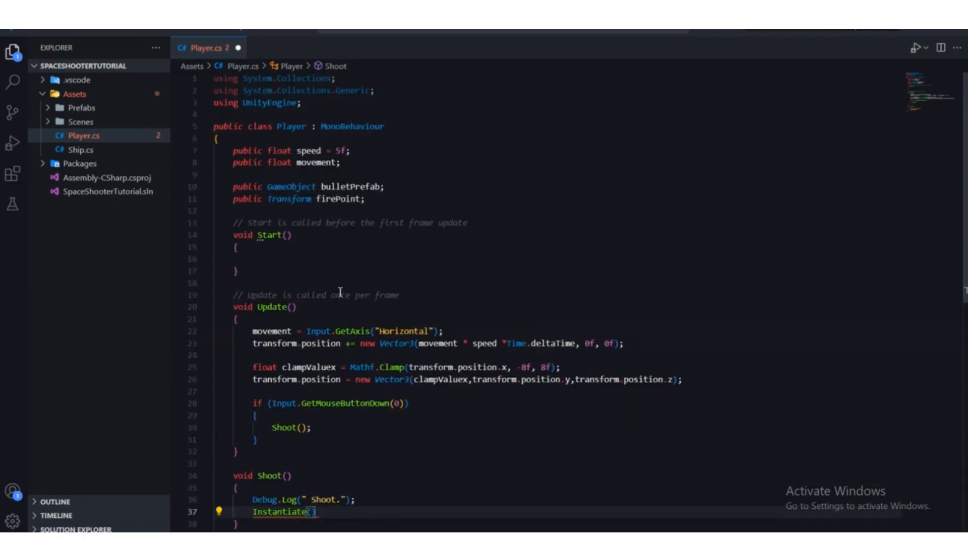
drag(387, 187, 317, 187)
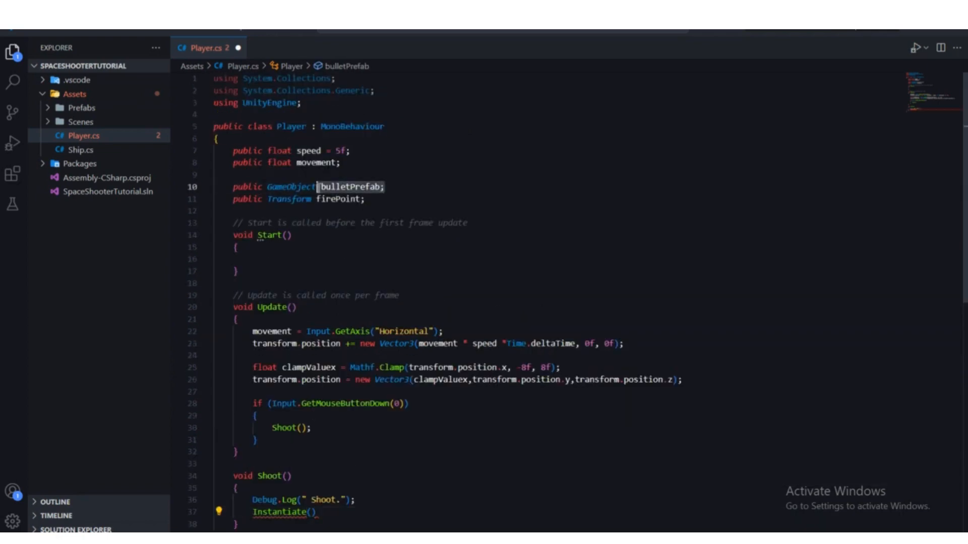
scroll(322, 391, down, 4)
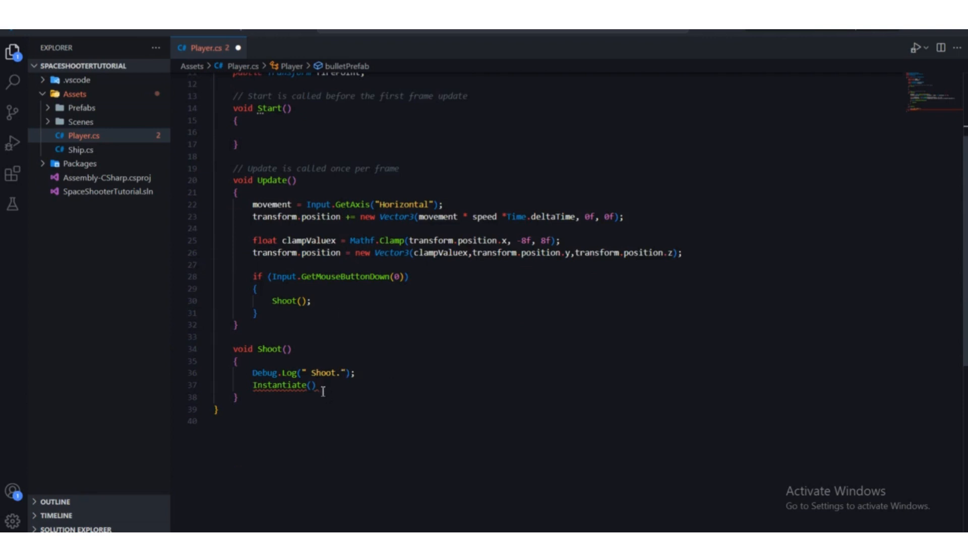
click(312, 386)
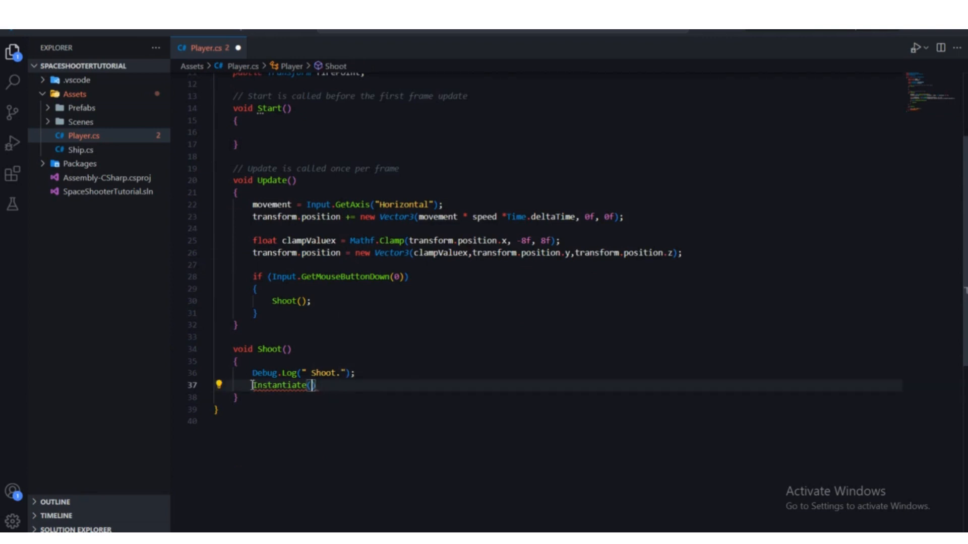
drag(250, 385, 319, 392)
click(321, 389)
scroll(328, 385, up, 2)
scroll(329, 386, up, 2)
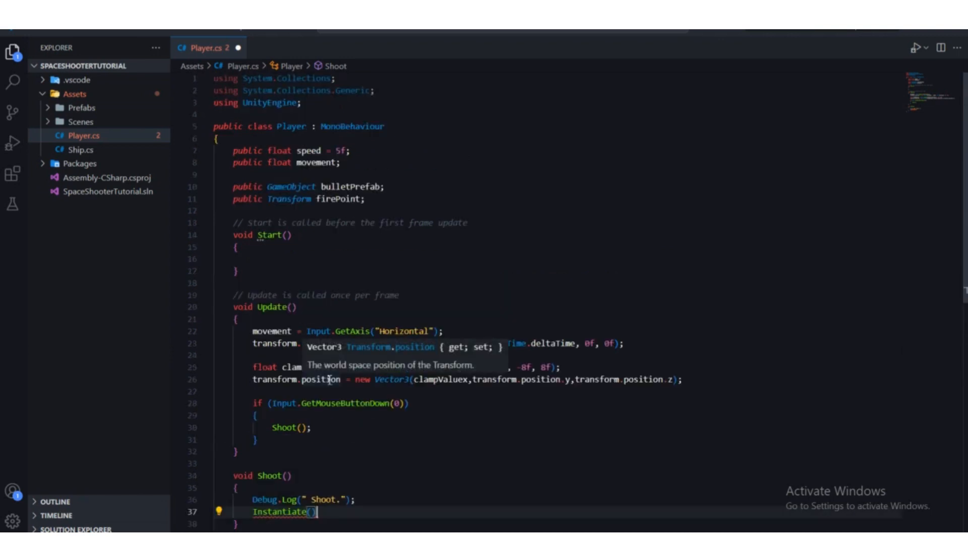
scroll(389, 248, down, 4)
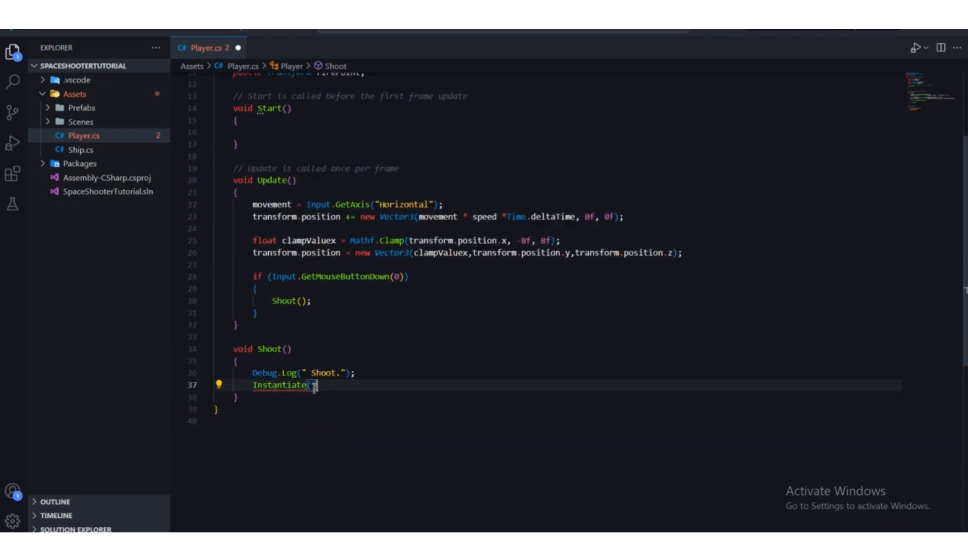
scroll(337, 418, up, 1)
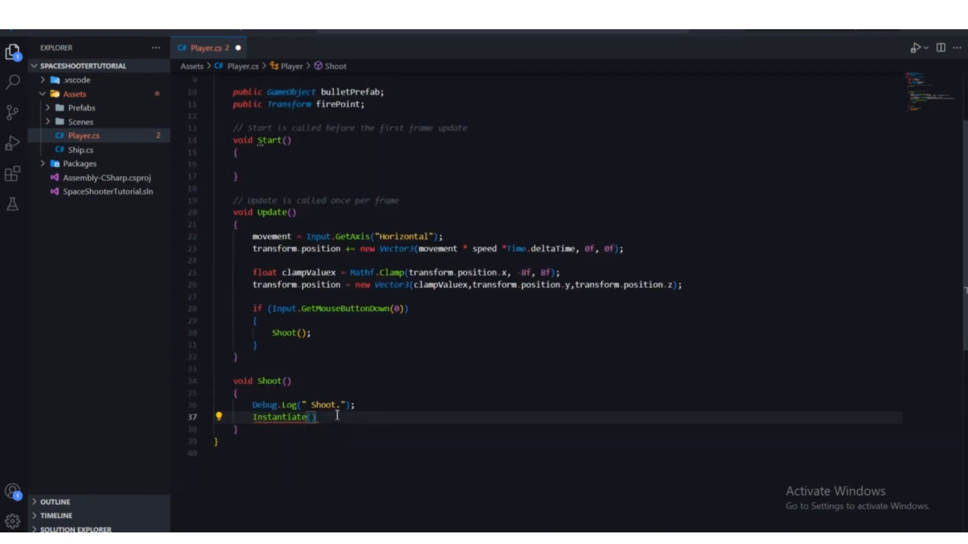
scroll(337, 417, up, 2)
scroll(337, 415, up, 1)
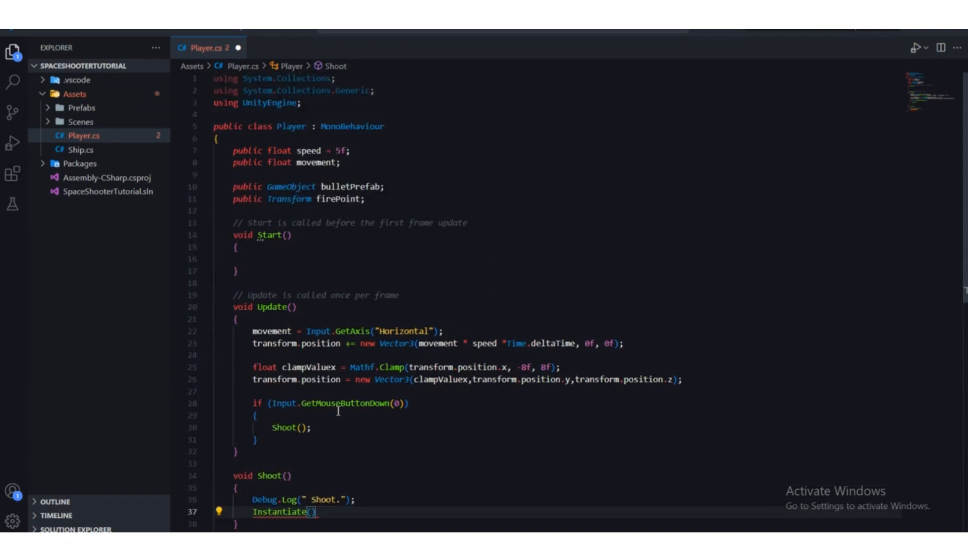
Step: Enter bulletPrefab as the first argument of the Instantiate call, followed by a comma
scroll(334, 425, down, 3)
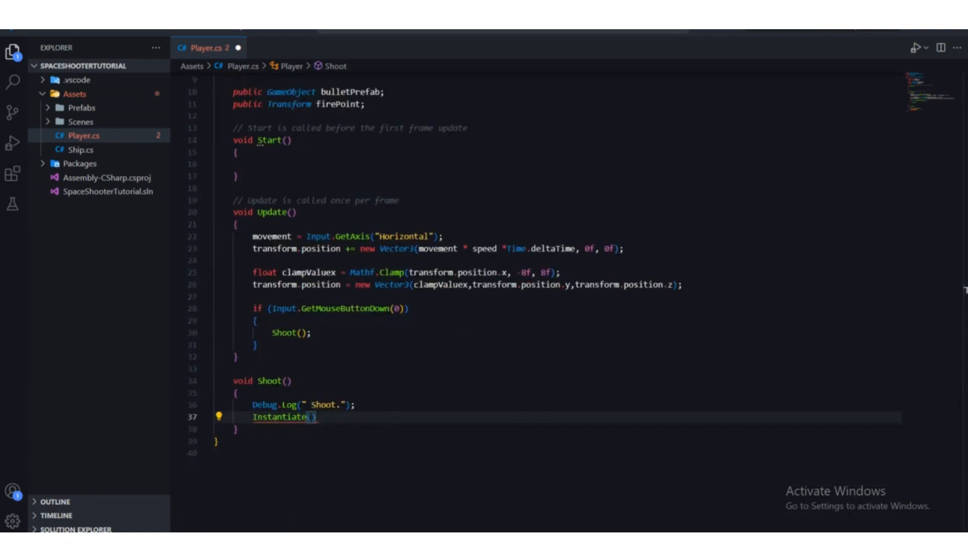
text(b)
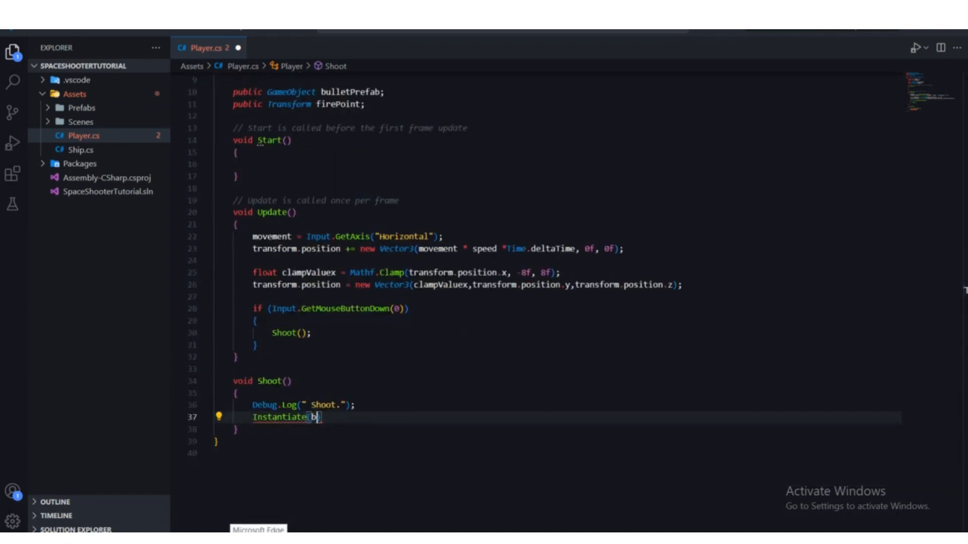
text(ulletPrefab,)
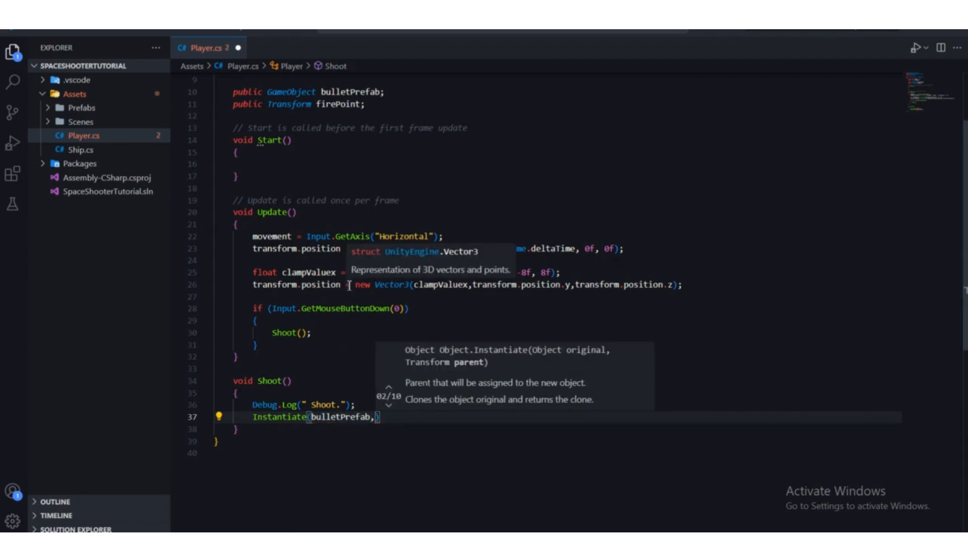
Step: Check the firePoint declaration and add firePoint.position as the second argument of the Instantiate call, followed by a comma
scroll(348, 273, up, 1)
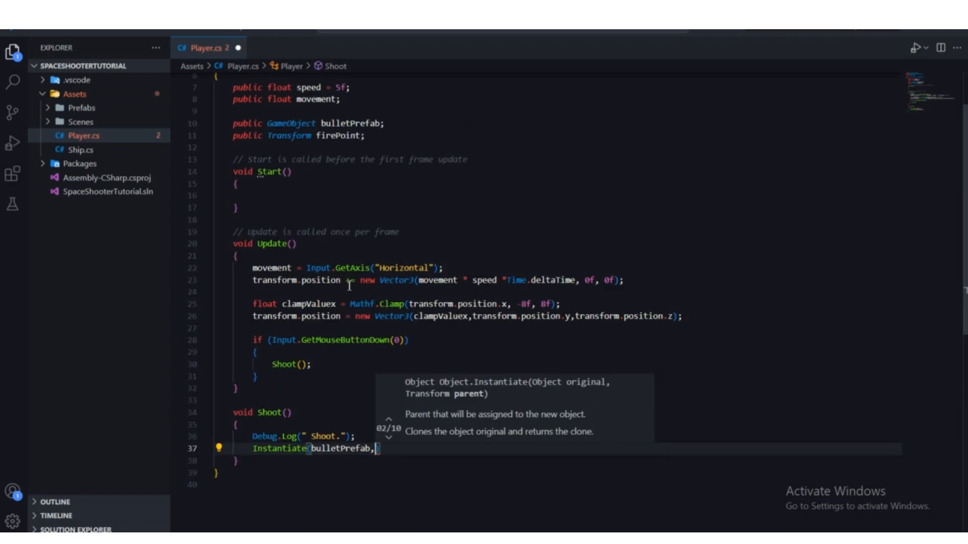
scroll(349, 285, down, 2)
scroll(362, 345, up, 1)
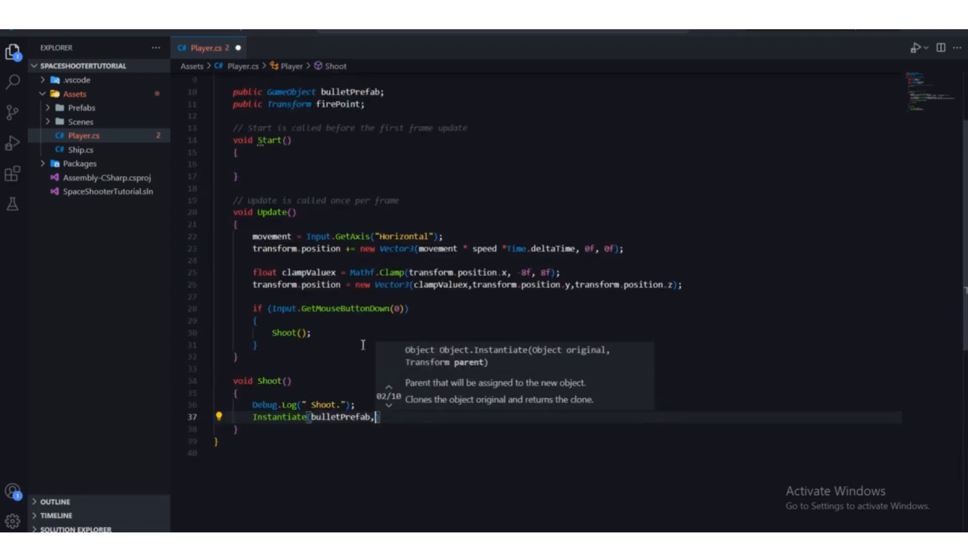
scroll(363, 344, up, 3)
drag(366, 199, 307, 199)
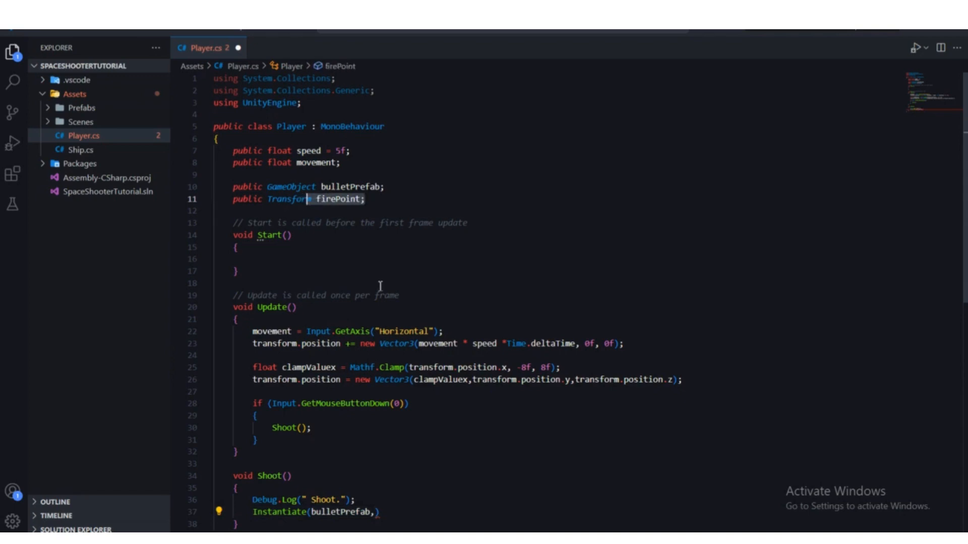
scroll(380, 285, down, 4)
click(376, 385)
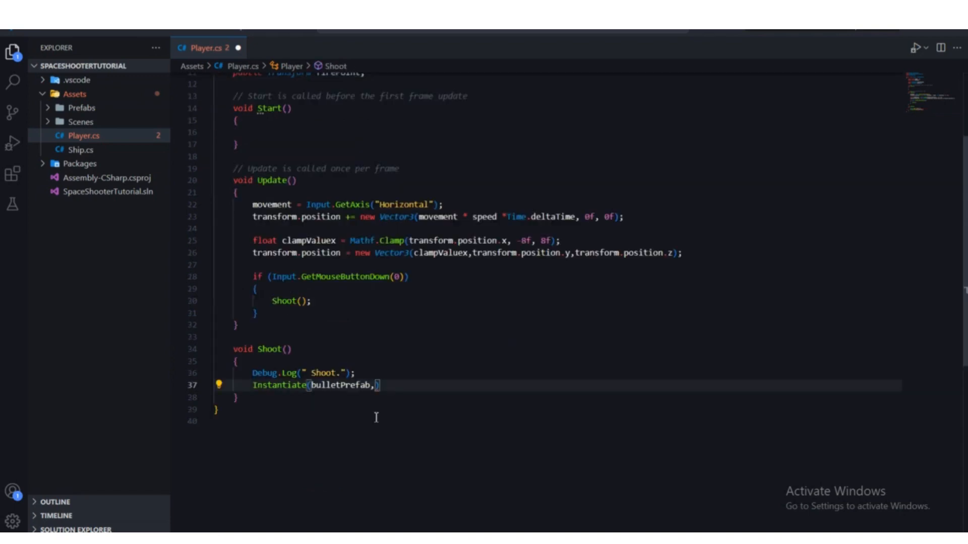
text(firePoint)
key(Return)
text(.pos)
key(Return)
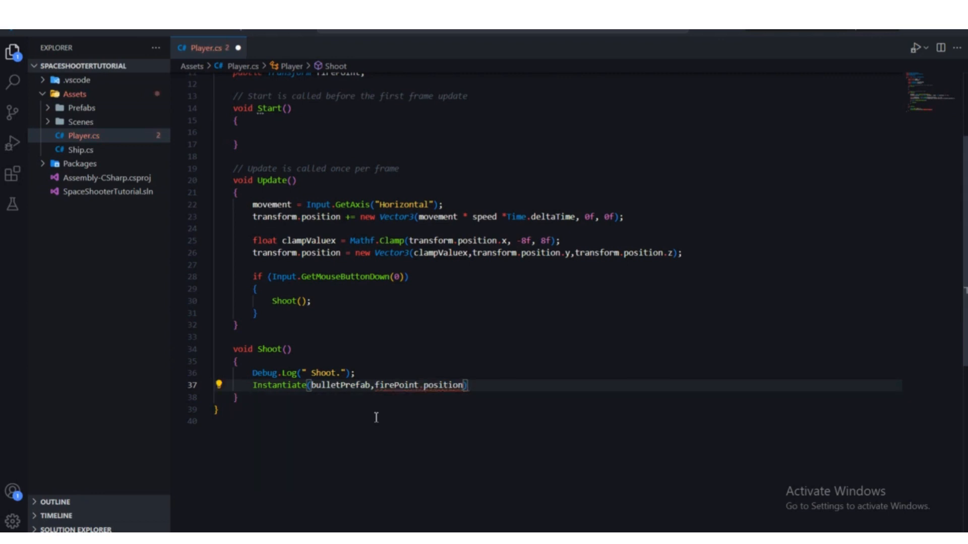
text(,)
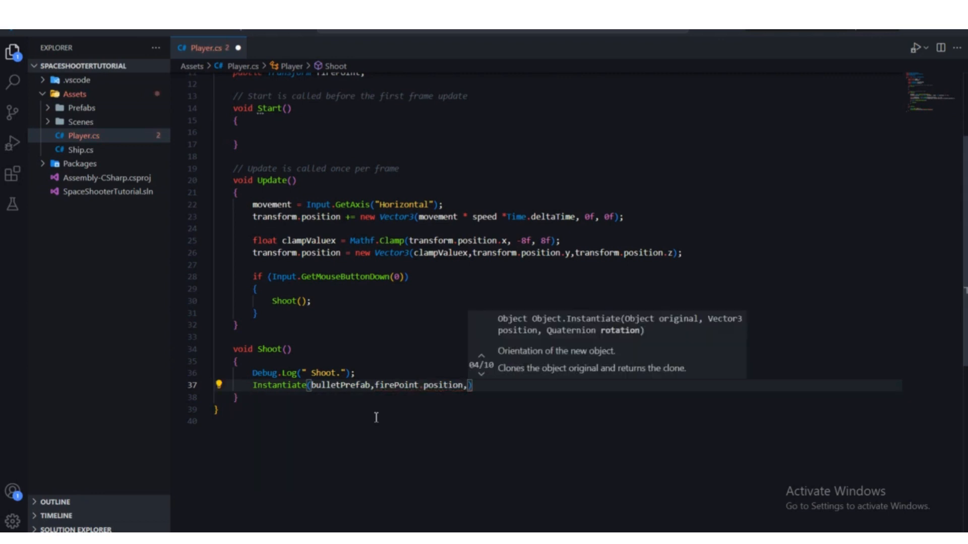
Step: Add Quaternion.identity as the third Instantiate argument, end the statement with a semicolon, and save the Player script
scroll(471, 413, up, 1)
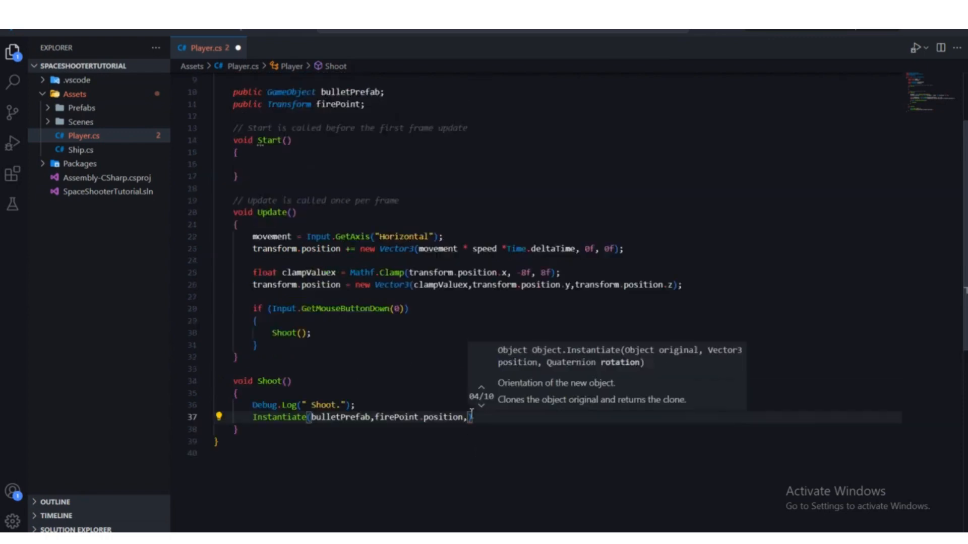
scroll(470, 412, up, 1)
scroll(470, 412, down, 2)
scroll(472, 413, up, 2)
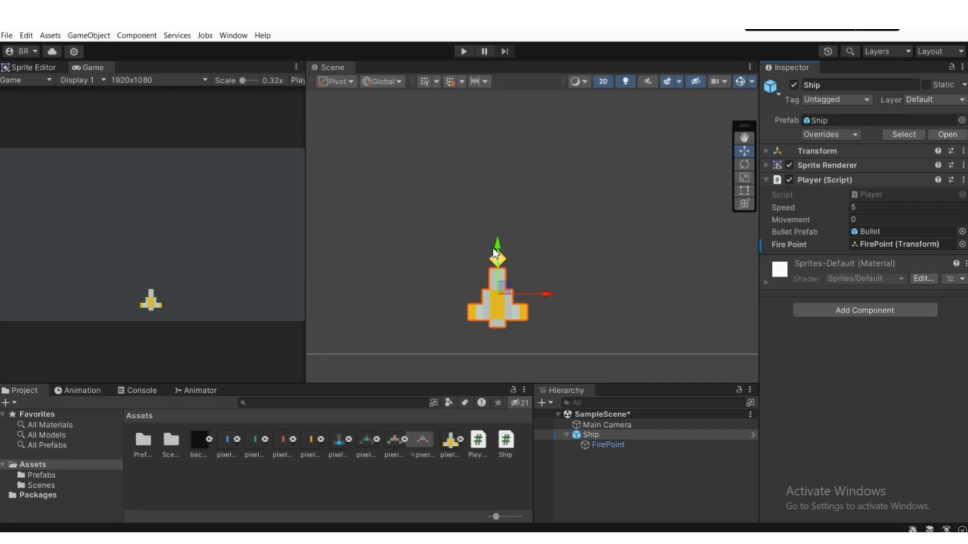
scroll(494, 254, down, 1)
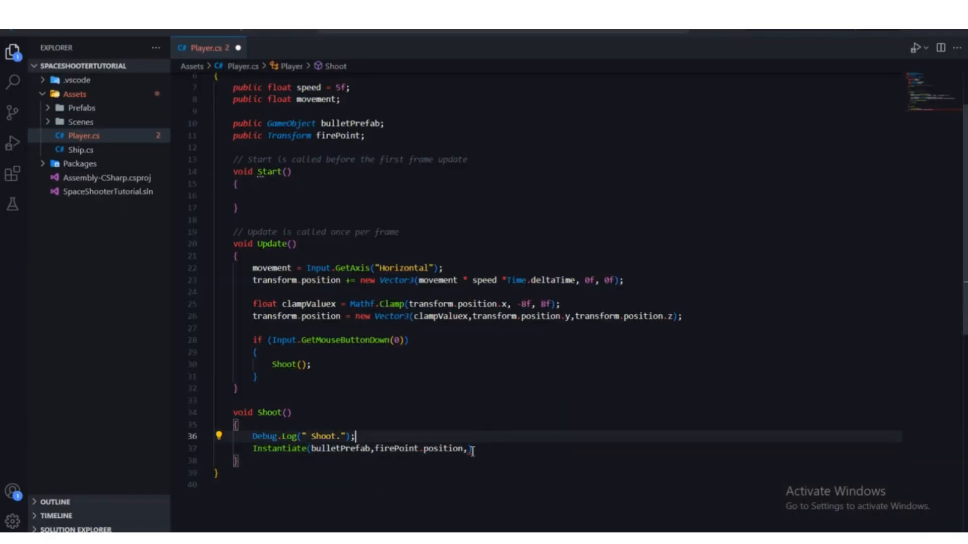
click(470, 449)
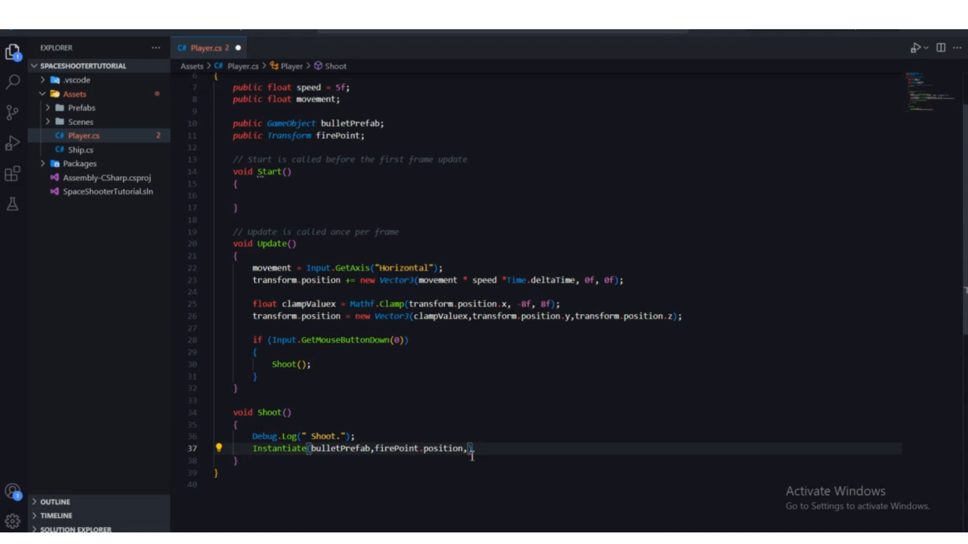
text(quater)
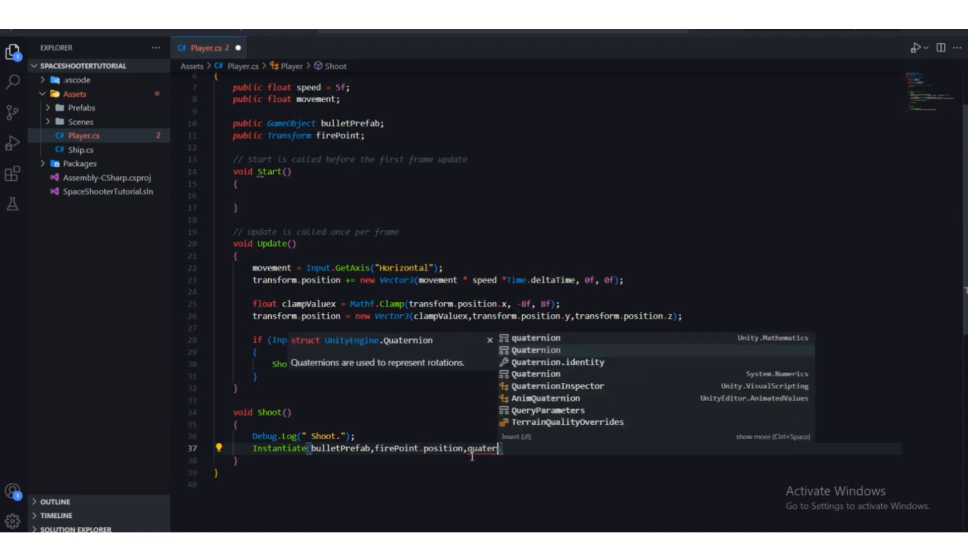
key(Return)
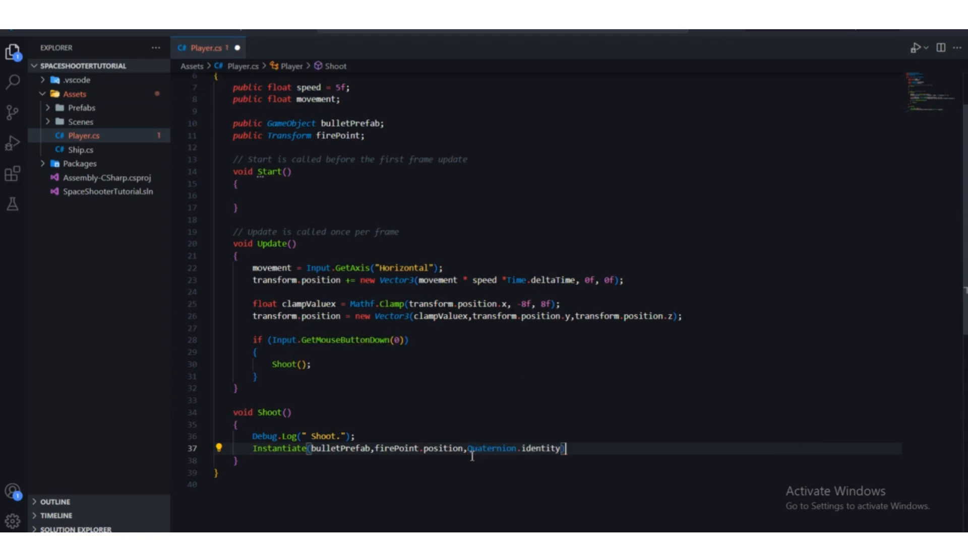
key(End)
text(;)
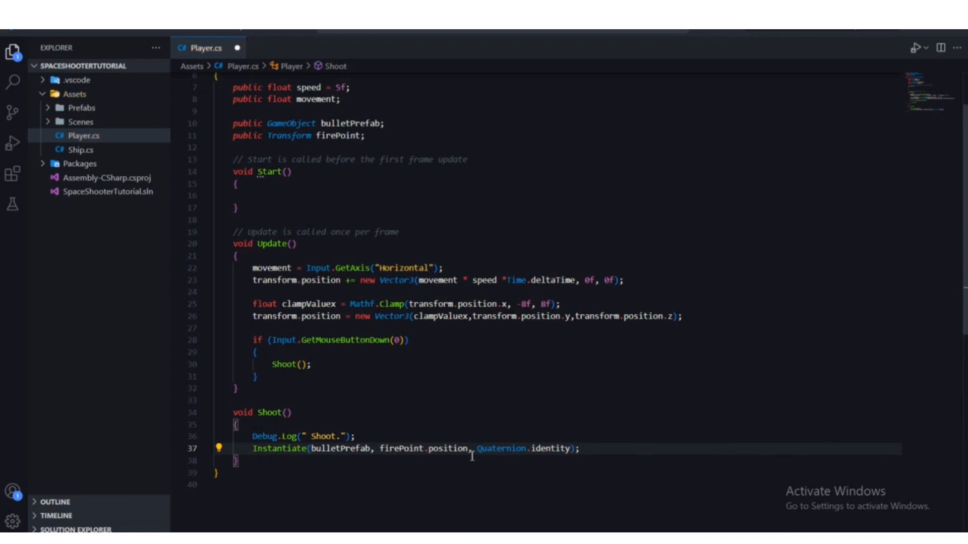
key(ctrl+s)
Step: Review the Shoot method and the bulletPrefab argument of its Instantiate call in the Player script
click(577, 400)
scroll(586, 387, down, 2)
drag(587, 387, 236, 386)
click(317, 396)
scroll(318, 397, up, 2)
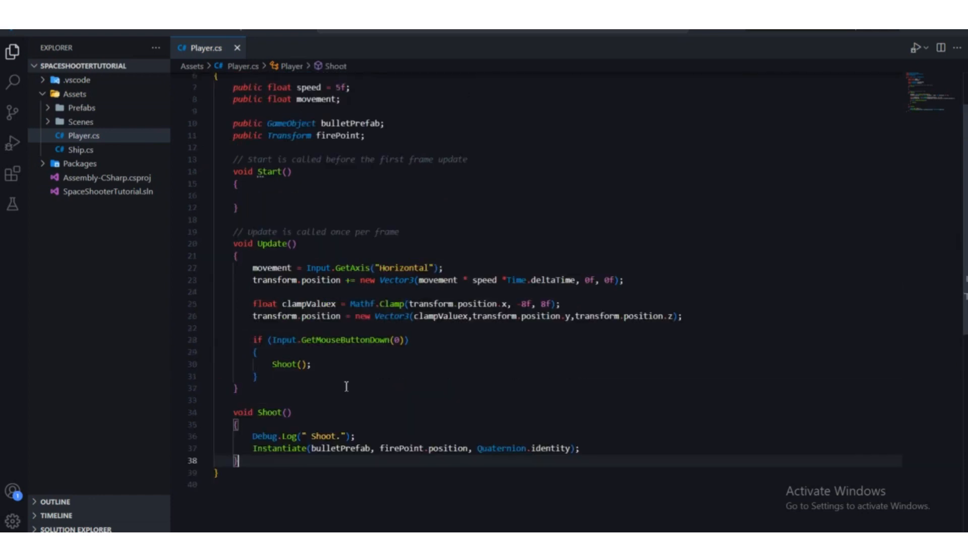
scroll(353, 383, down, 1)
click(607, 405)
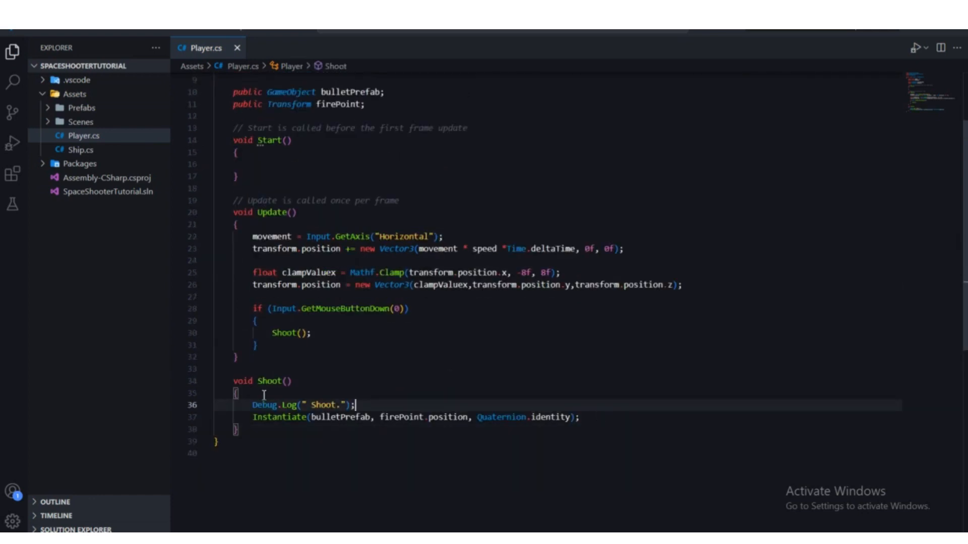
click(258, 417)
click(332, 453)
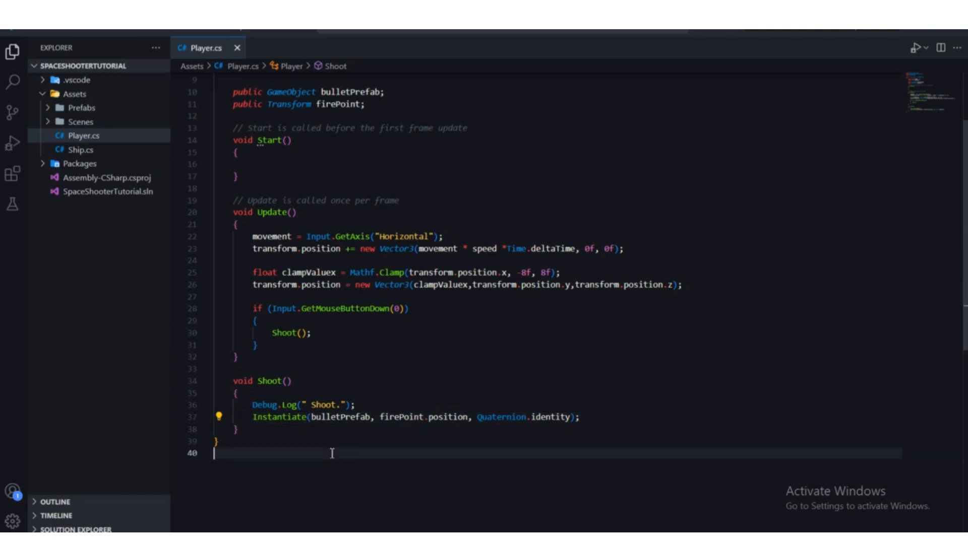
drag(312, 417, 370, 419)
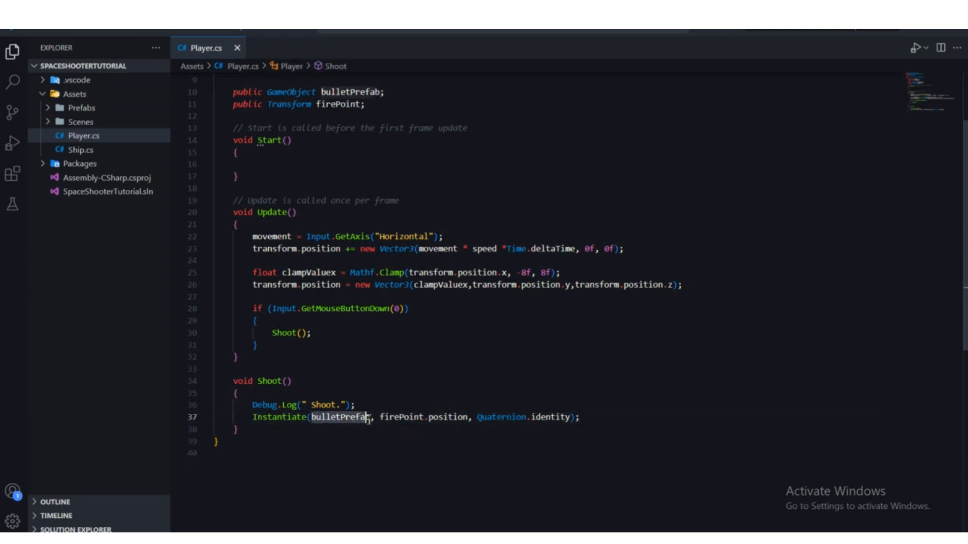
Step: Switch to Unity, view the Bullet prefab from the Prefabs folder, and return to the scene
key(alt+Tab)
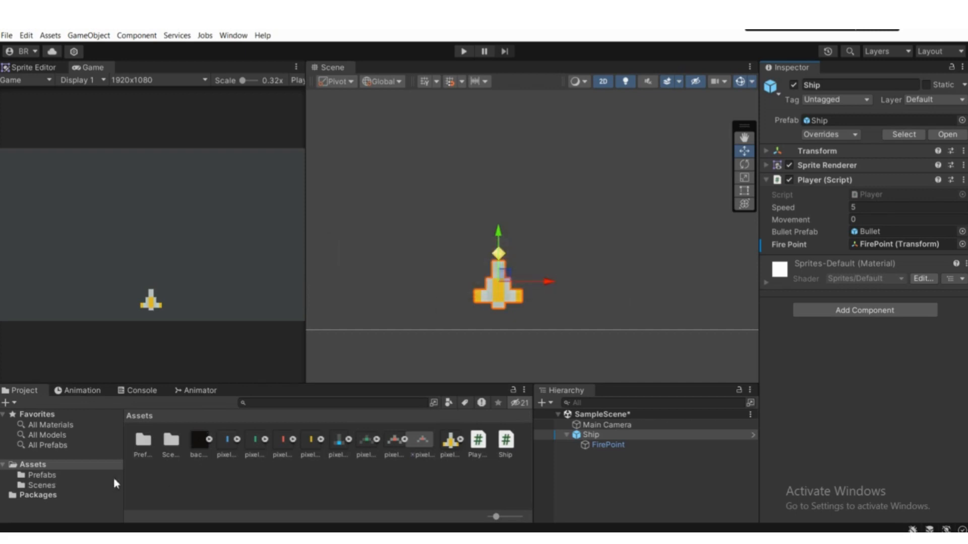
click(48, 475)
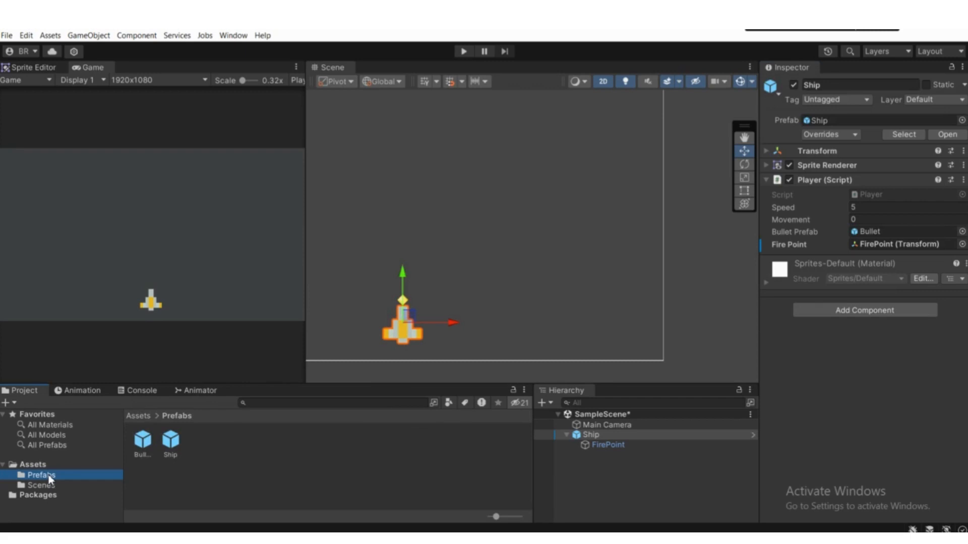
double_click(142, 439)
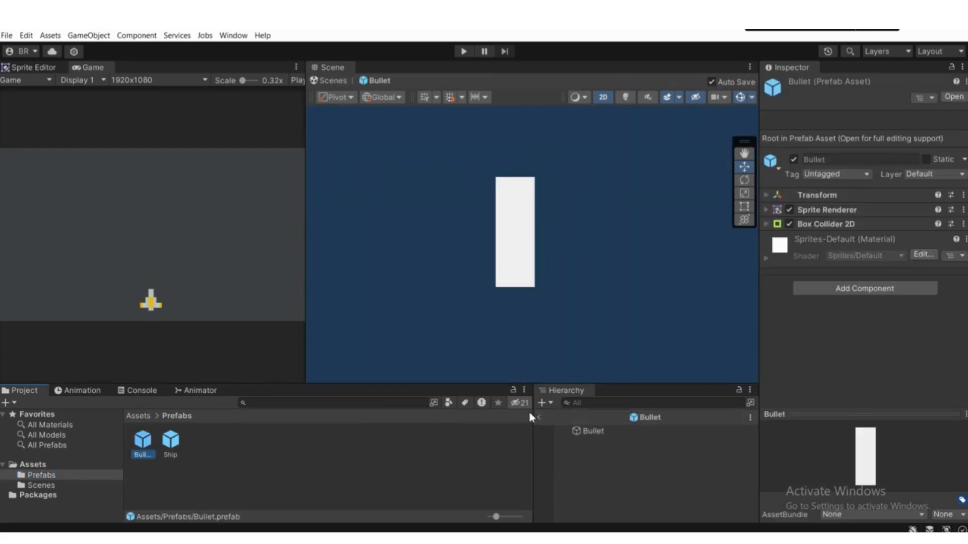
click(532, 416)
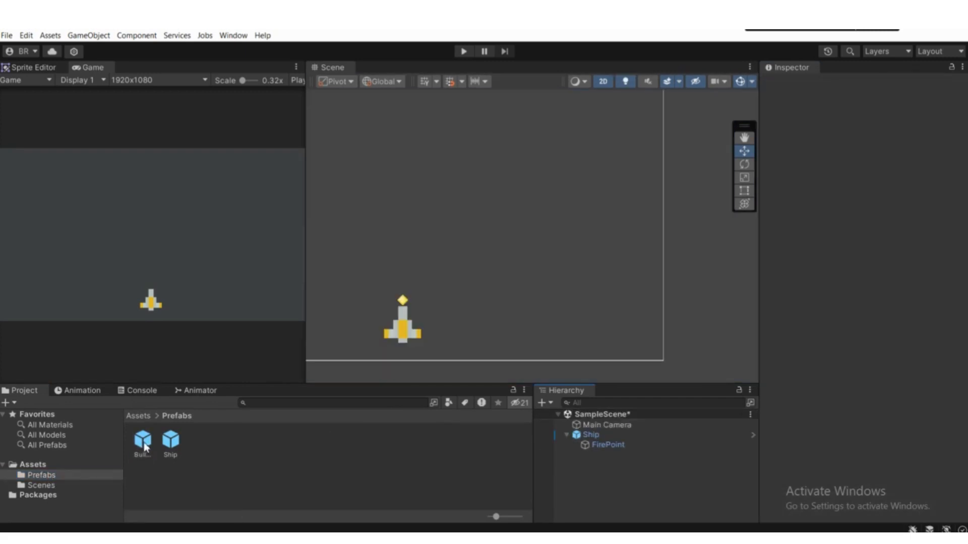
Step: Inspect the FirePoint object and the Ship's Bullet Prefab and Fire Point references in its Player script component
scroll(402, 307, up, 4)
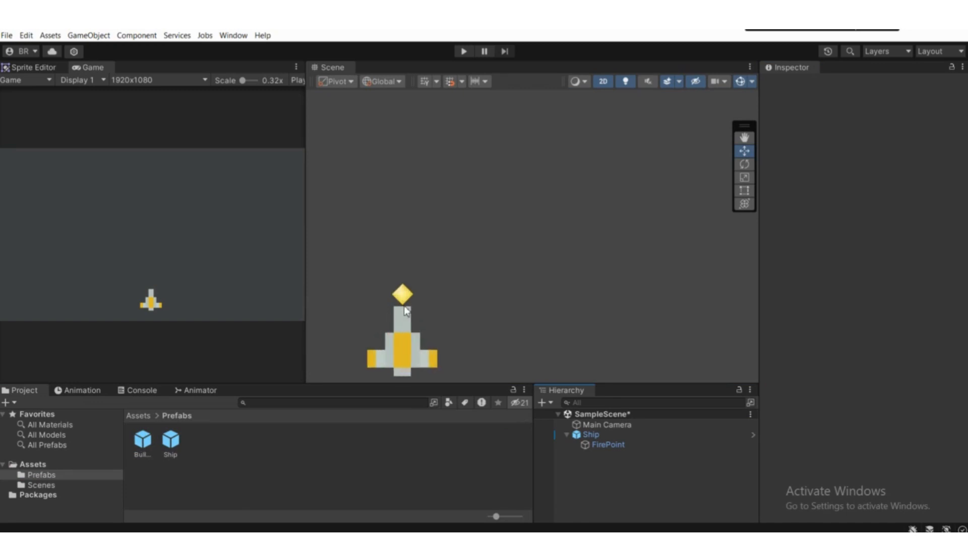
click(615, 446)
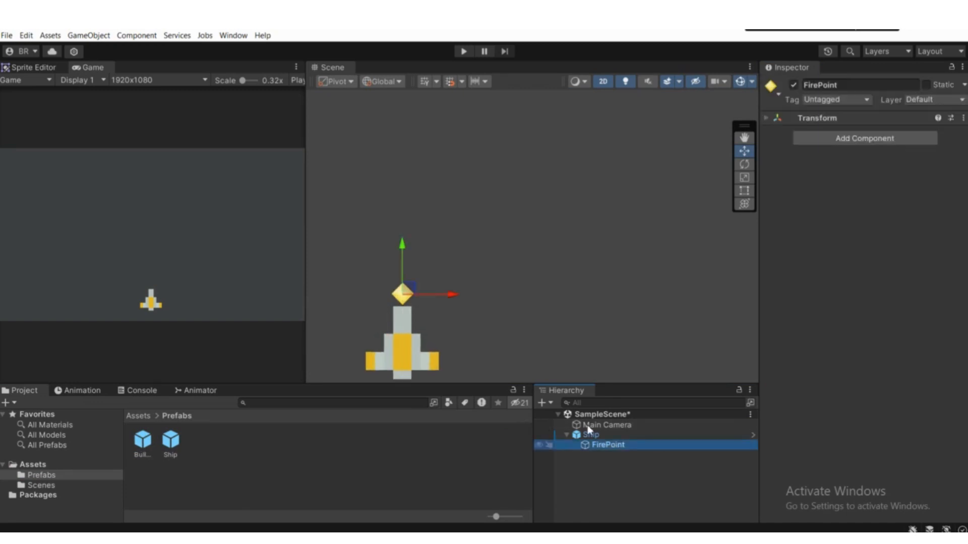
click(606, 435)
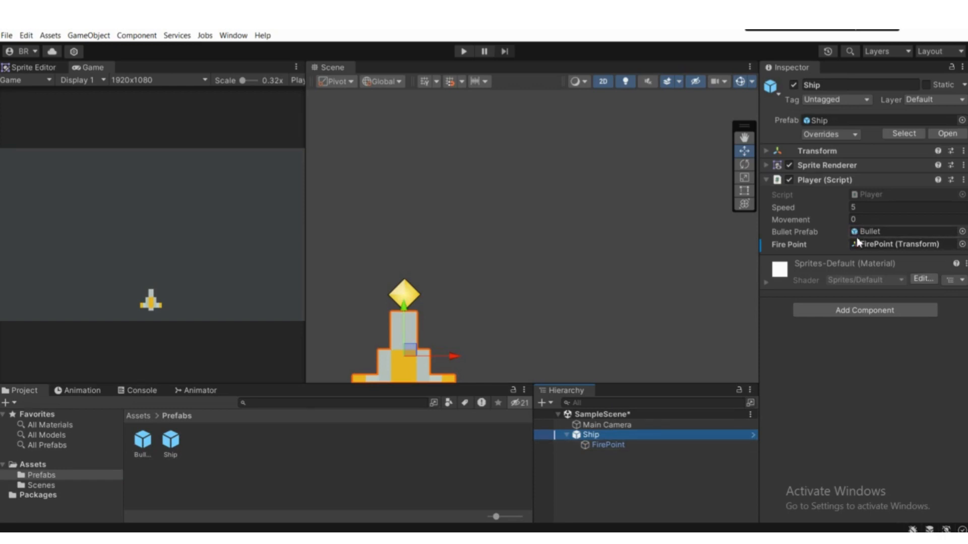
scroll(402, 276, down, 5)
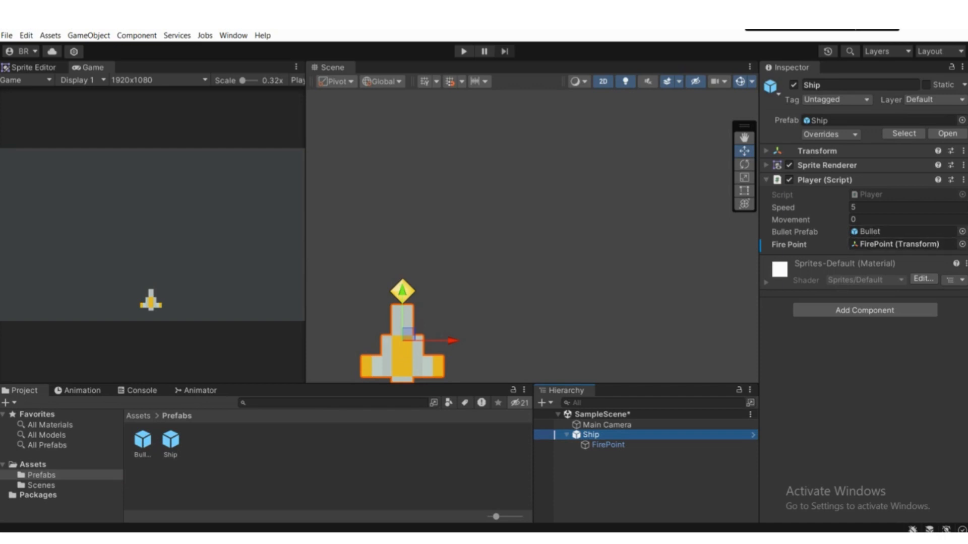
Step: Switch back to Visual Studio Code and review the variable declarations, Update method and Shoot method of the Player script
key(alt+Tab)
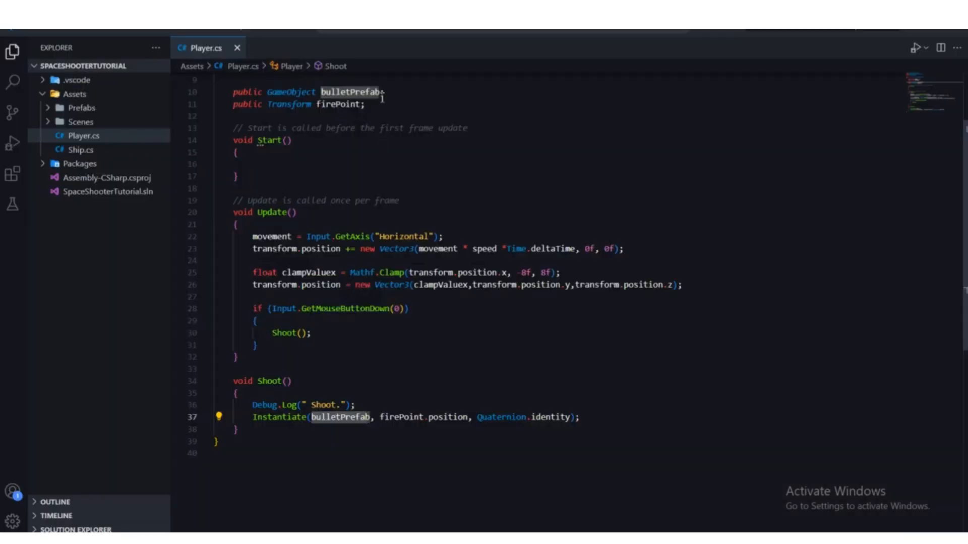
scroll(390, 151, up, 3)
click(396, 198)
scroll(433, 299, down, 4)
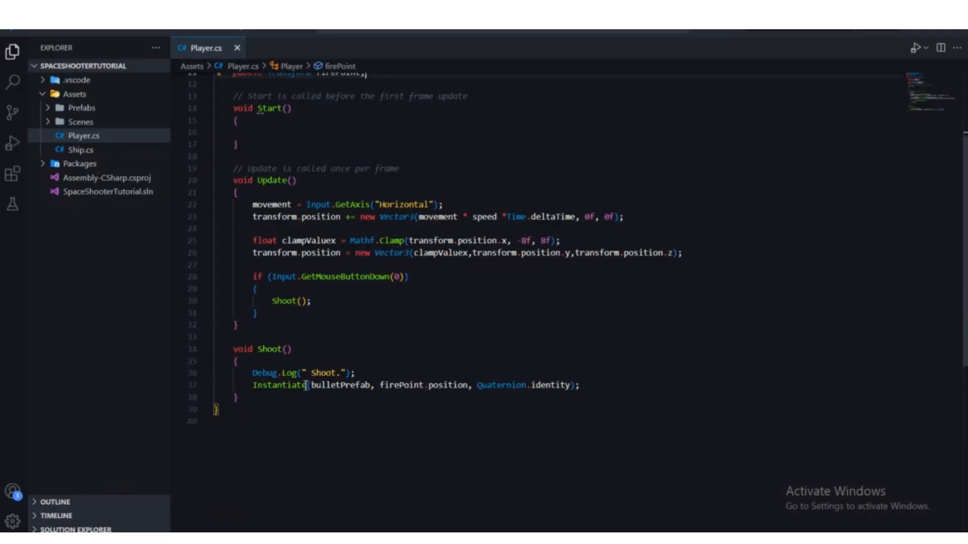
click(402, 365)
scroll(405, 374, up, 3)
scroll(405, 375, down, 3)
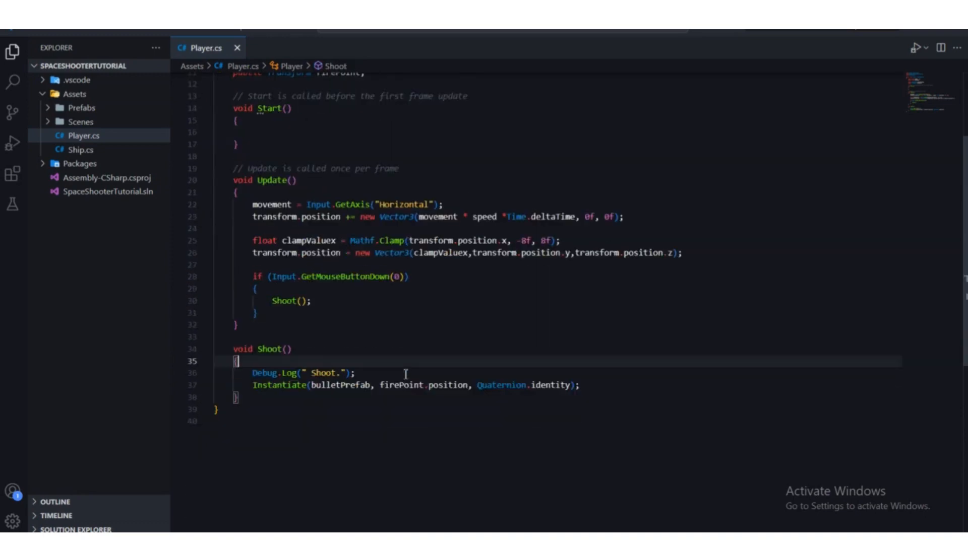
scroll(406, 374, up, 2)
drag(650, 451, 255, 196)
scroll(467, 334, down, 3)
scroll(467, 334, up, 3)
click(466, 331)
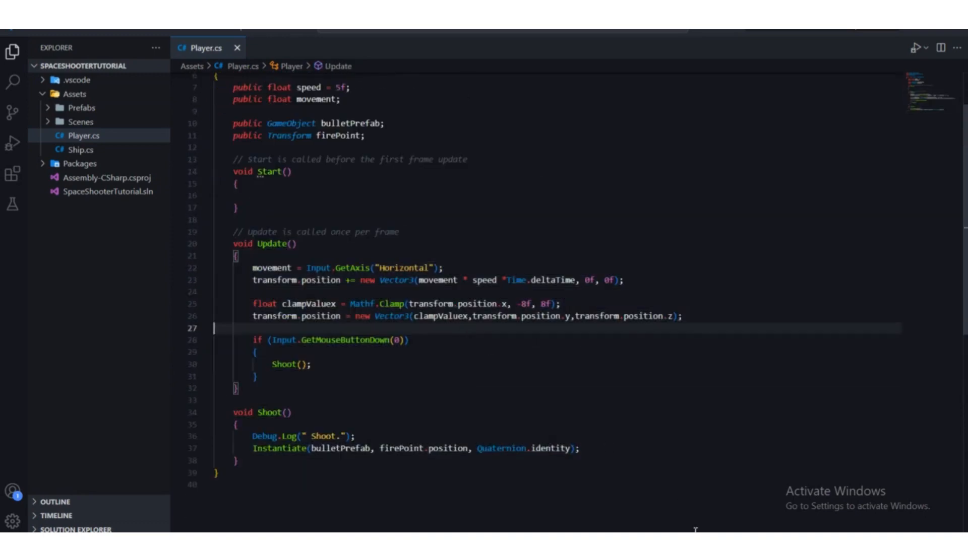
Step: Switch to Unity, apply all overrides of the Ship to its prefab, and collapse the Player script component
mouse_move(635, 539)
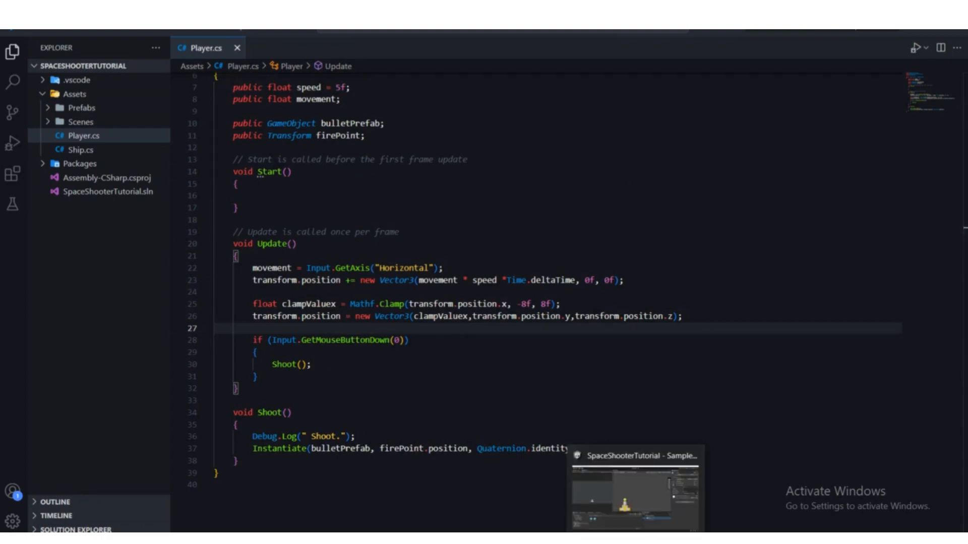
click(635, 538)
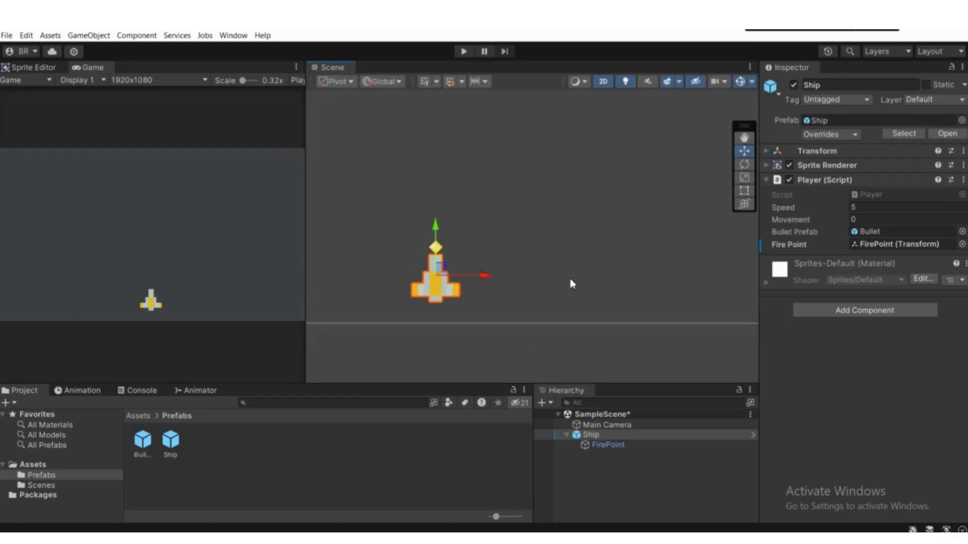
click(849, 130)
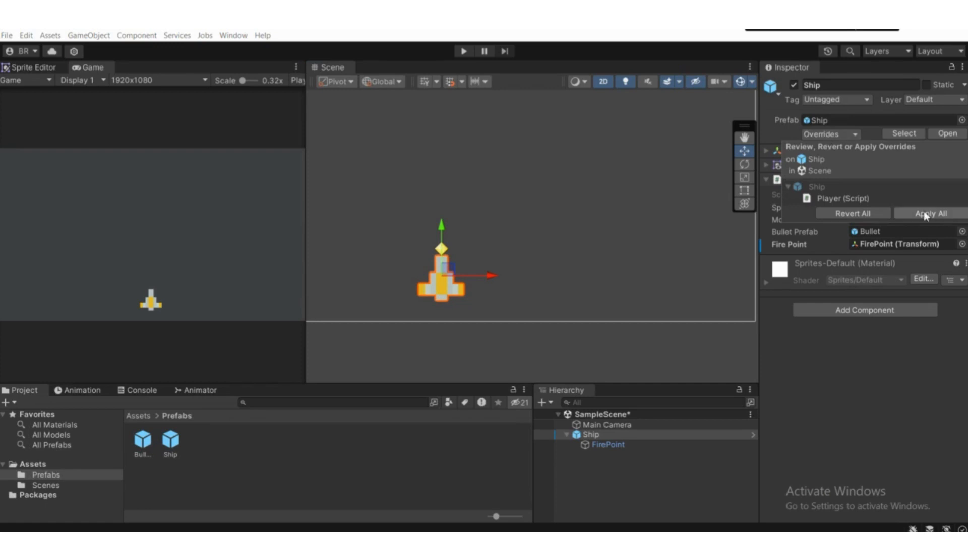
click(945, 216)
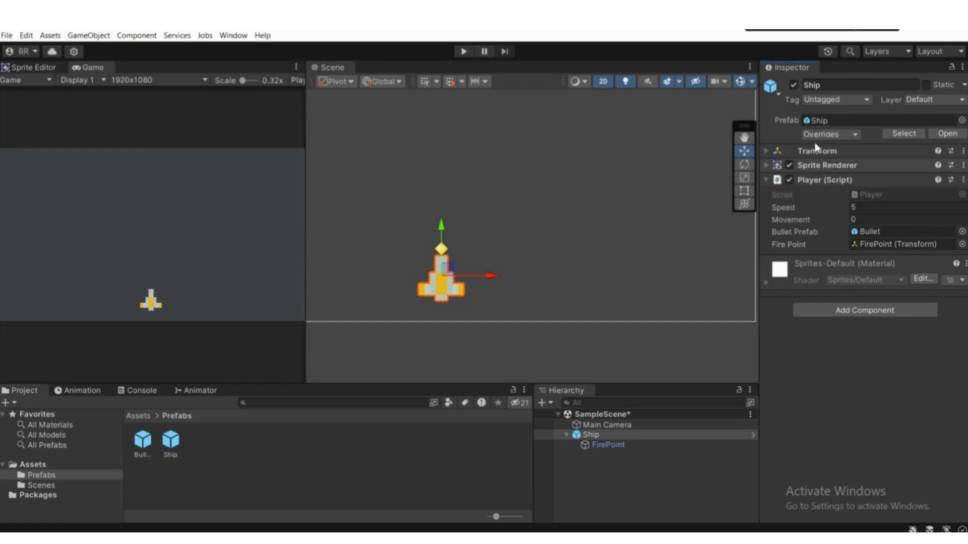
click(827, 180)
scroll(483, 166, down, 2)
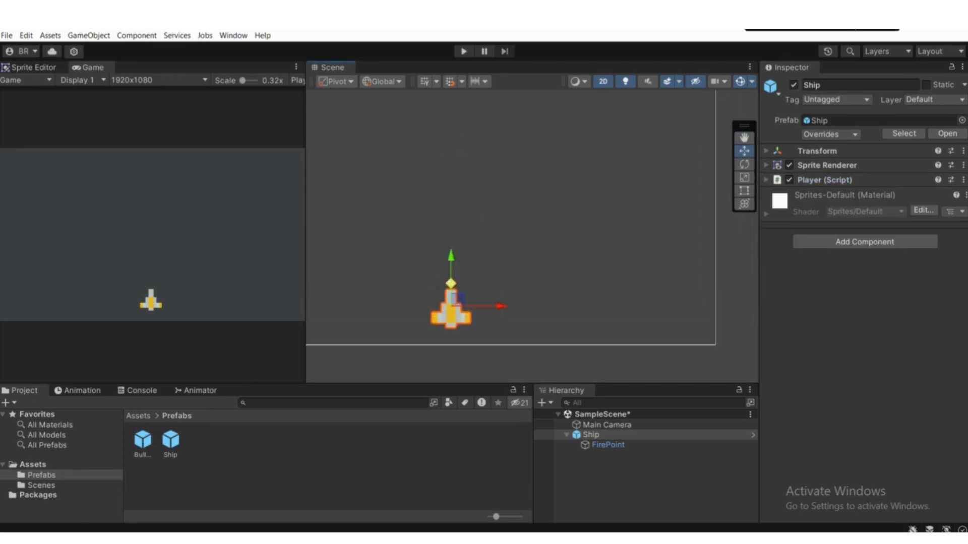
Step: Run the game, move the ship sideways both ways while firing bullets to test shooting, and stop the run
click(463, 51)
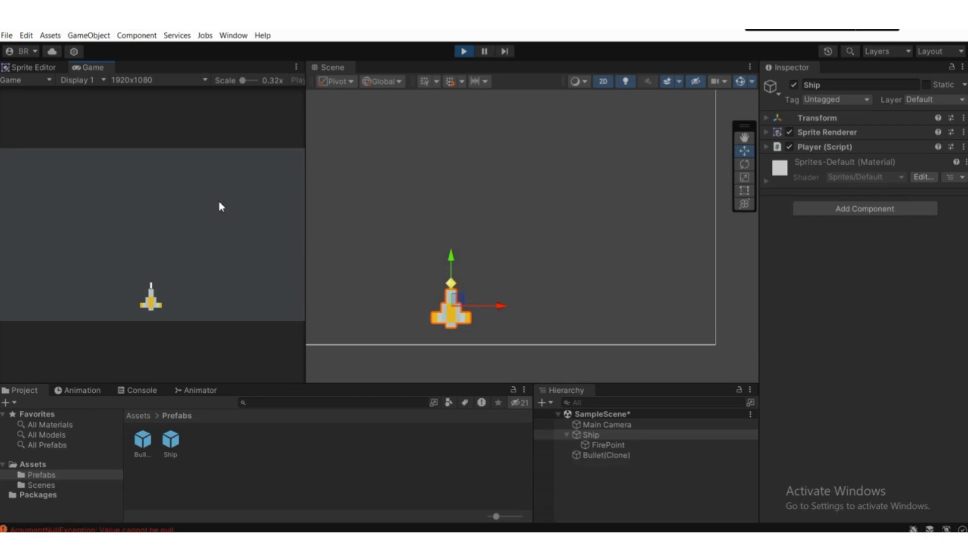
key(d)
key(space)
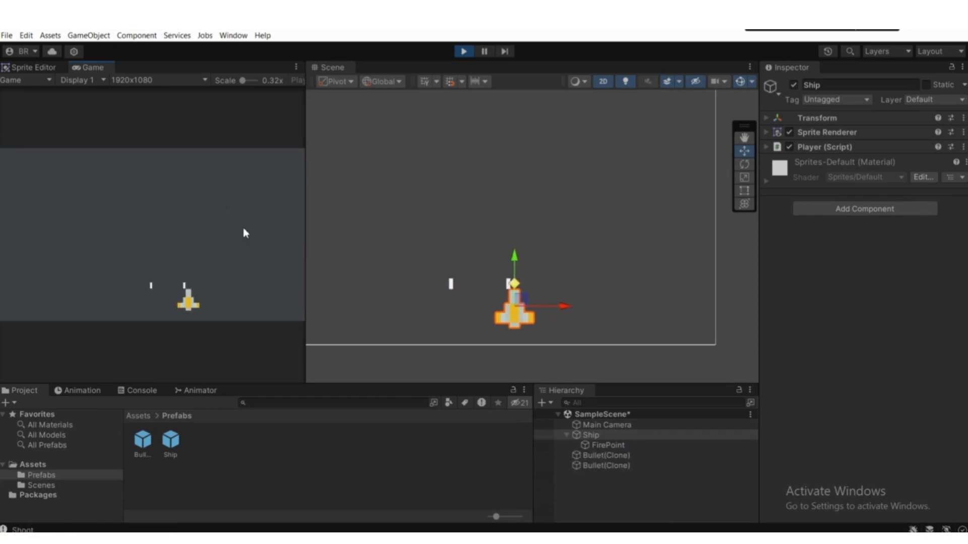
key(space)
key(space)
key(a)
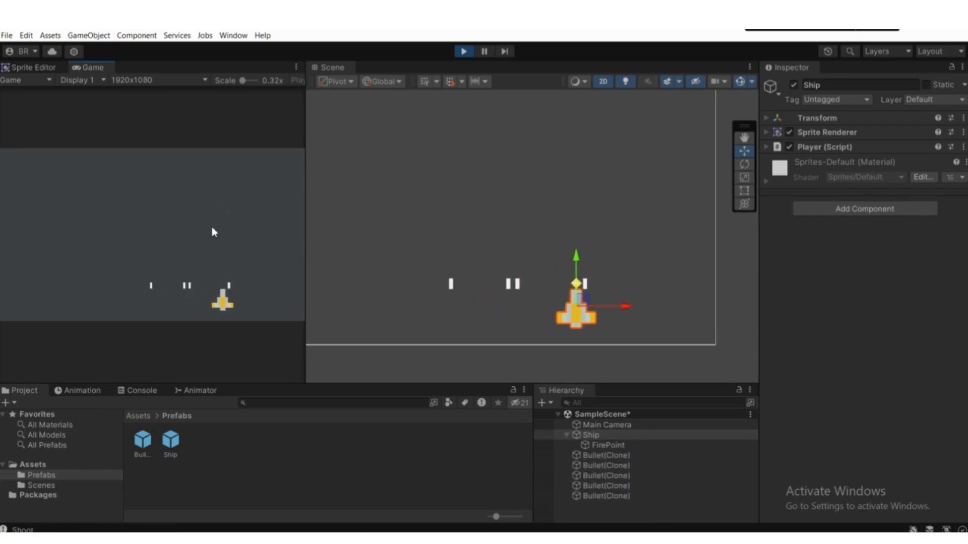
key(space)
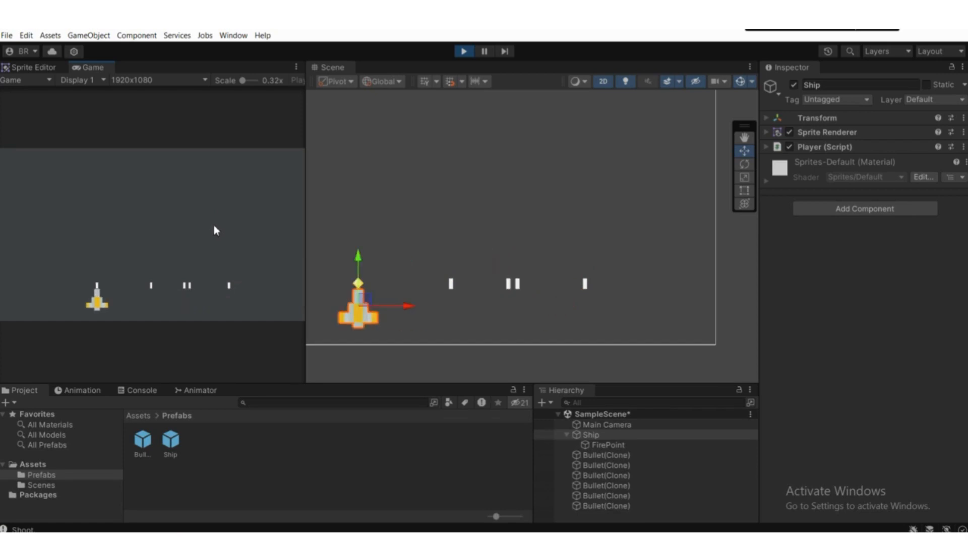
key(space)
key(d)
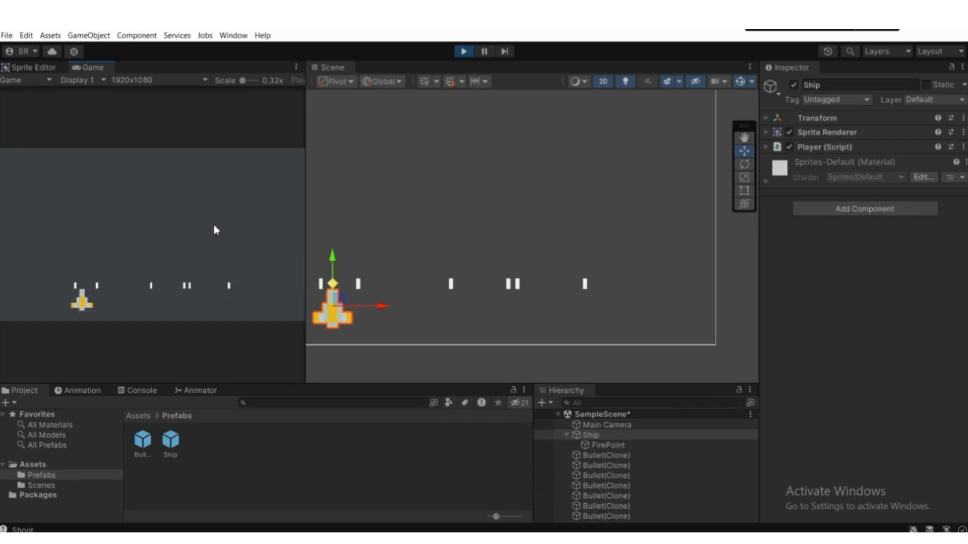
key(space)
key(d)
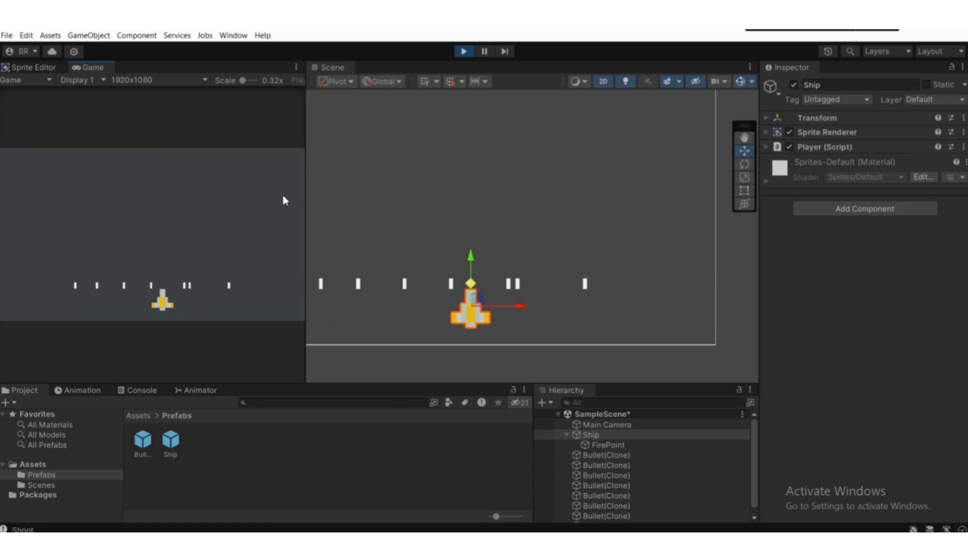
key(ctrl+p)
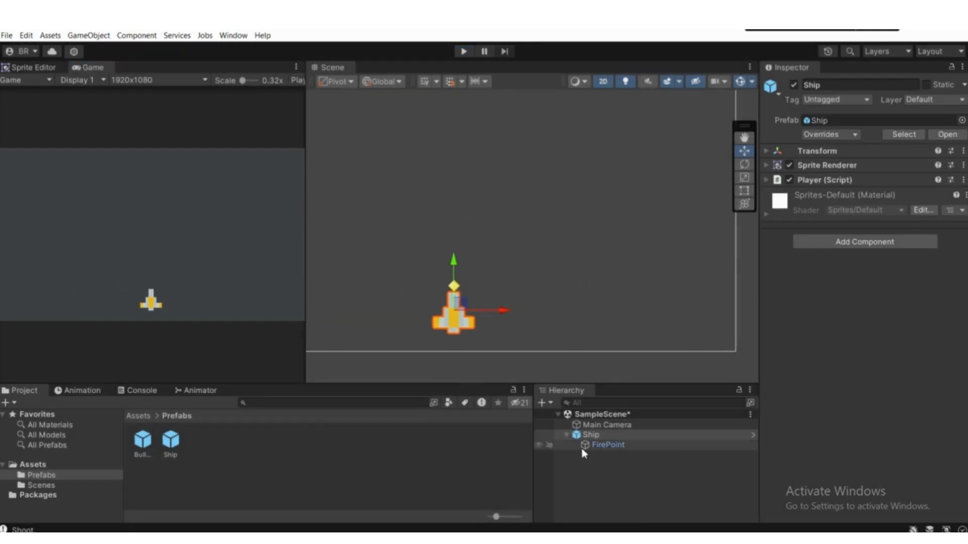
Step: Collapse the Ship's children in the hierarchy and open the Bullet prefab for editing
click(566, 434)
scroll(524, 248, down, 2)
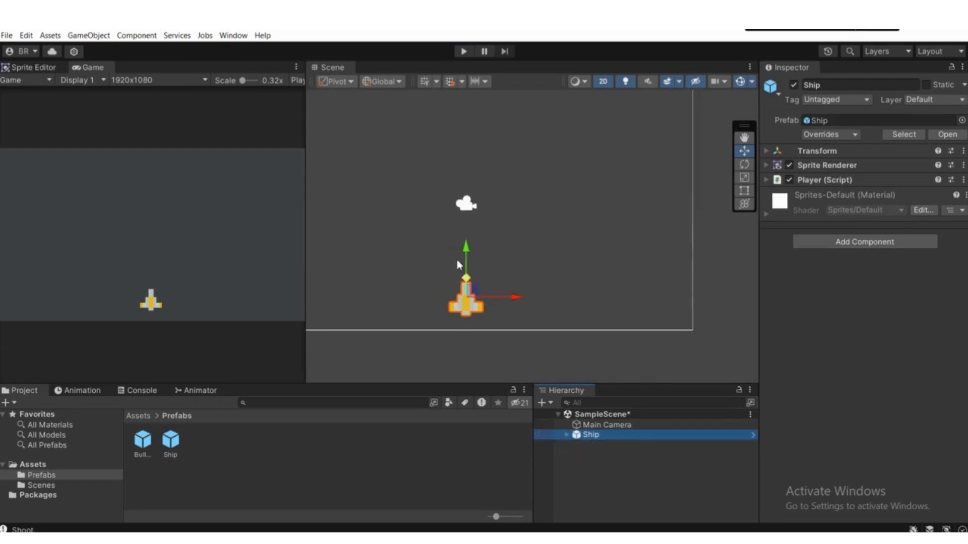
middle_drag(457, 264, 466, 274)
click(143, 440)
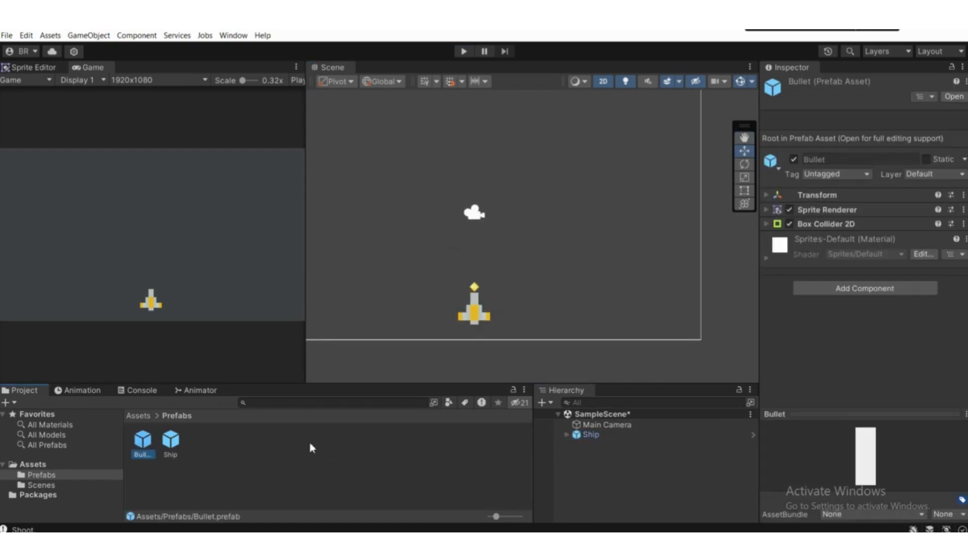
double_click(150, 446)
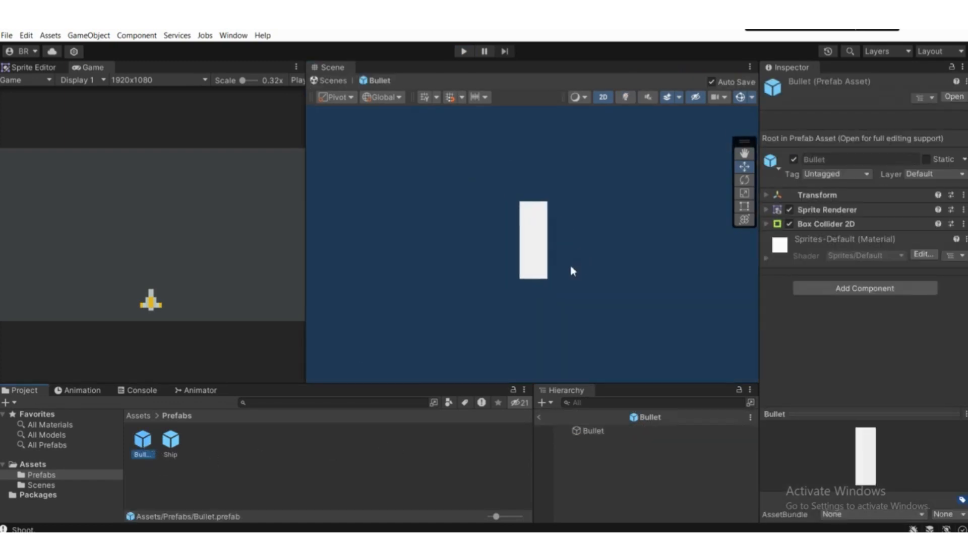
Step: Create a new script named Bullet and attach it as a component to the Bullet prefab's root object
click(590, 433)
scroll(641, 260, down, 2)
middle_drag(641, 259, 483, 288)
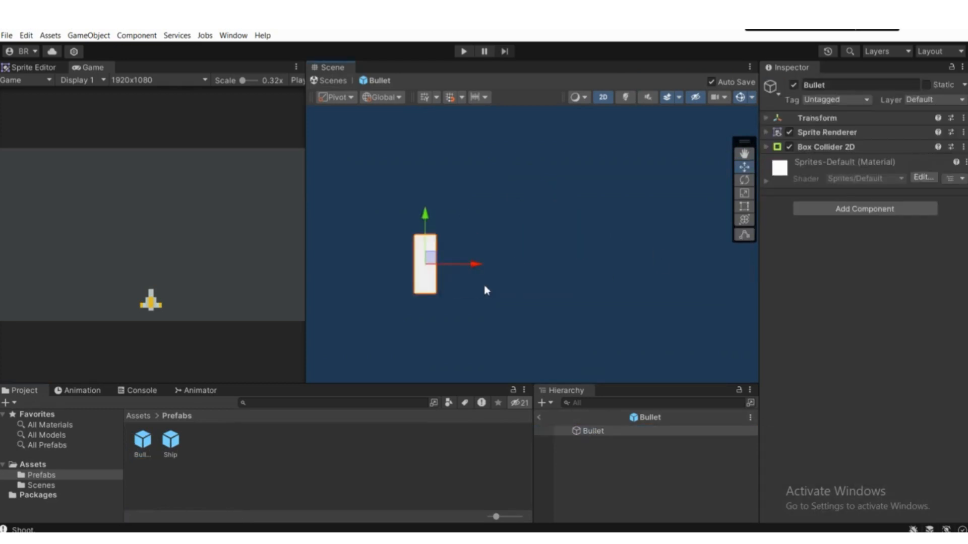
scroll(484, 285, down, 1)
scroll(488, 281, down, 1)
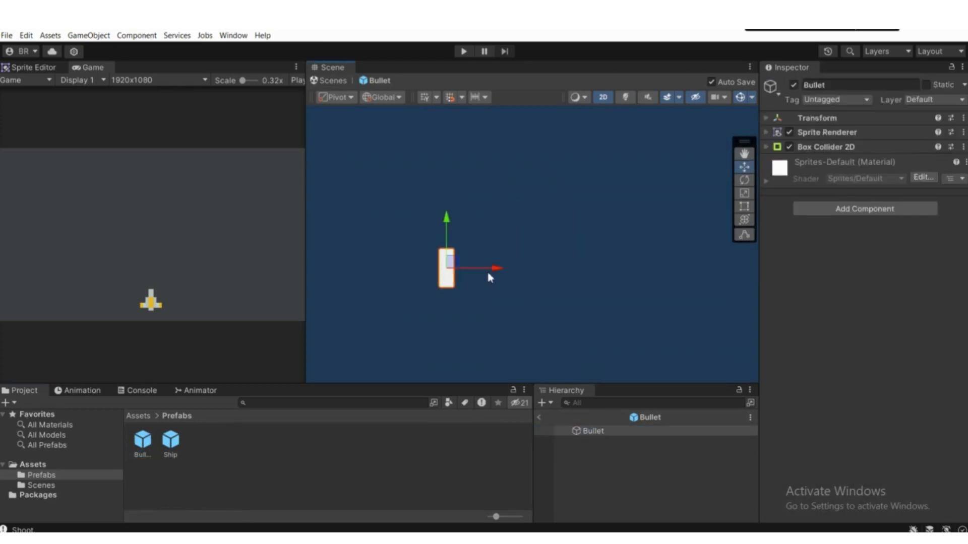
scroll(488, 268, down, 1)
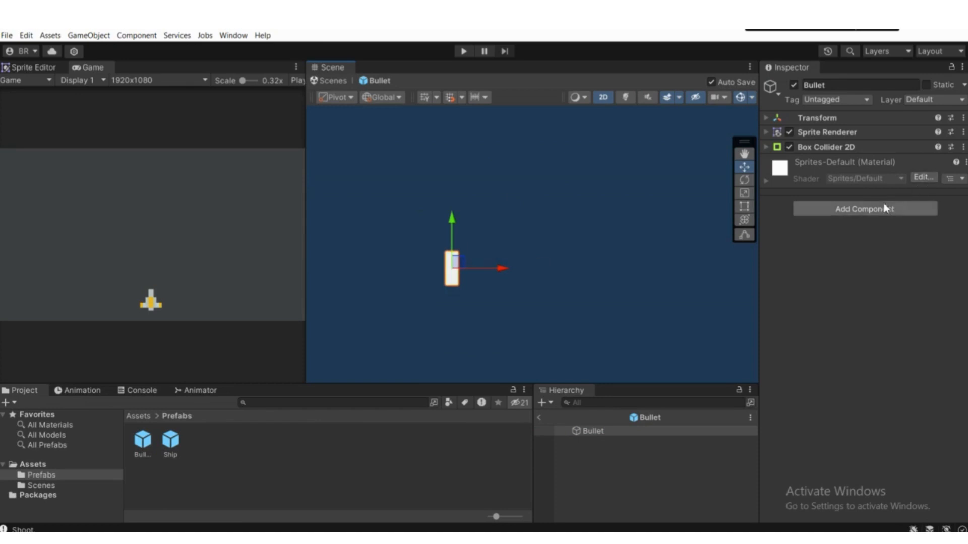
click(860, 209)
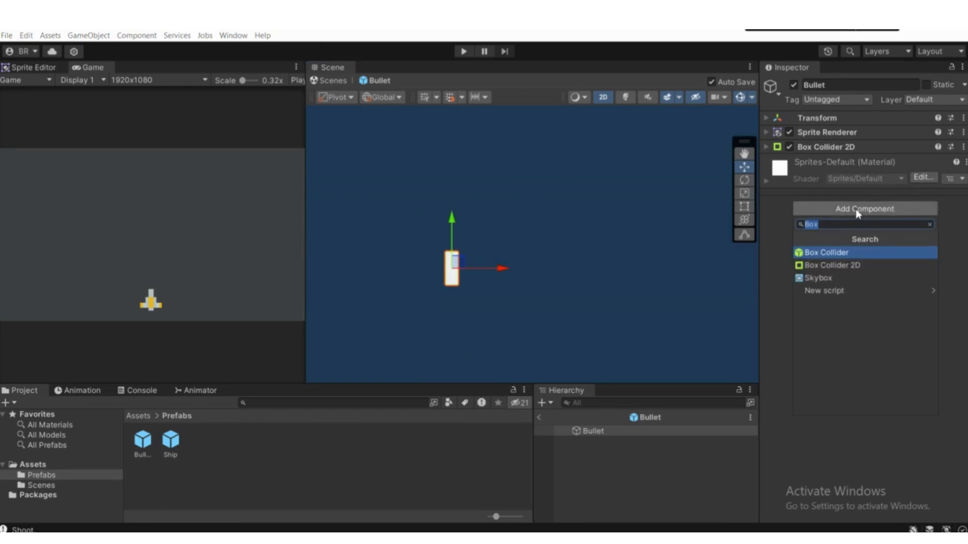
text(Bulle)
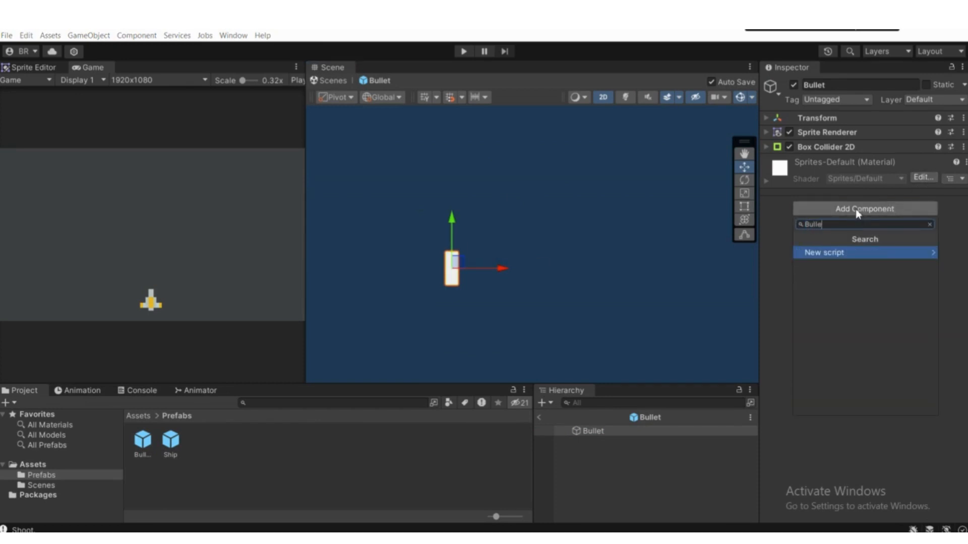
text(t)
key(Return)
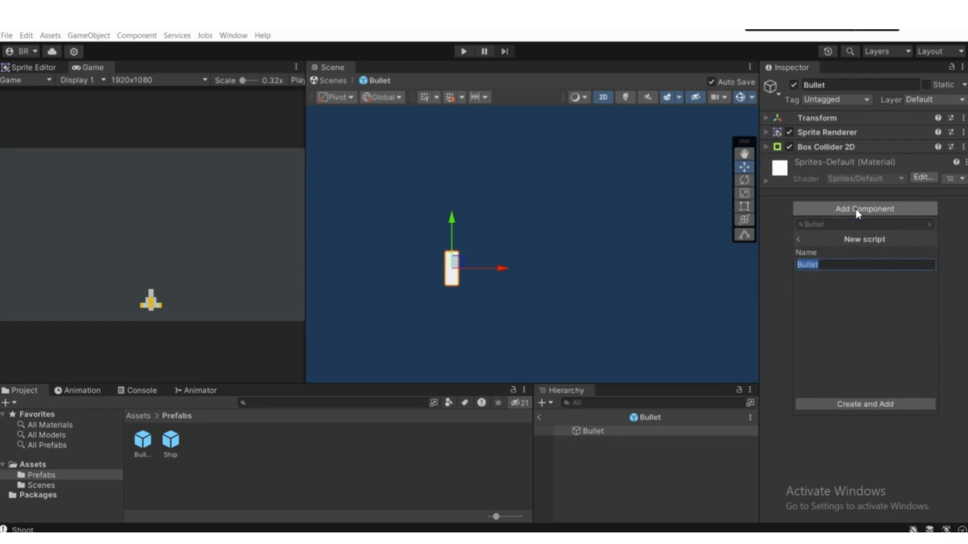
key(Return)
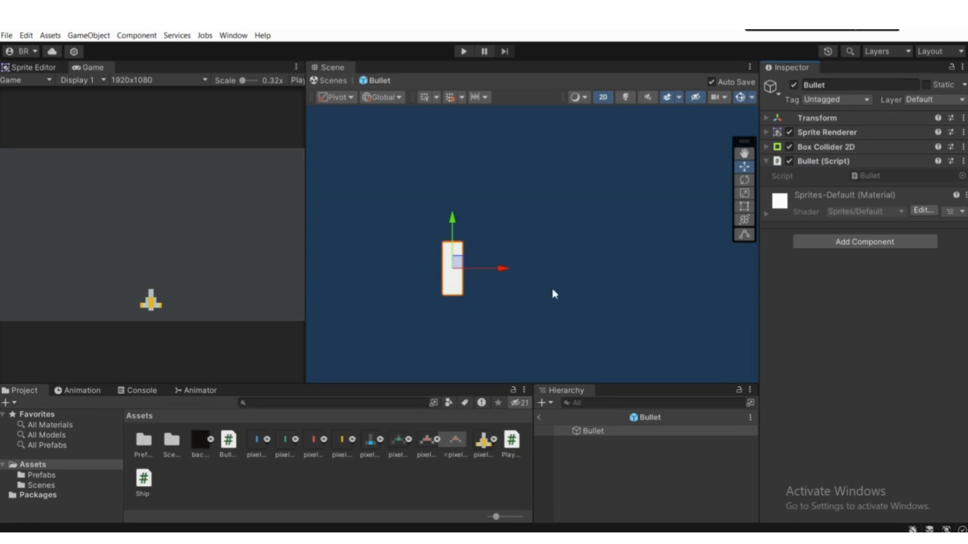
Step: Add a Rigidbody 2D component to the Bullet prefab and set its Gravity Scale to 0
click(836, 244)
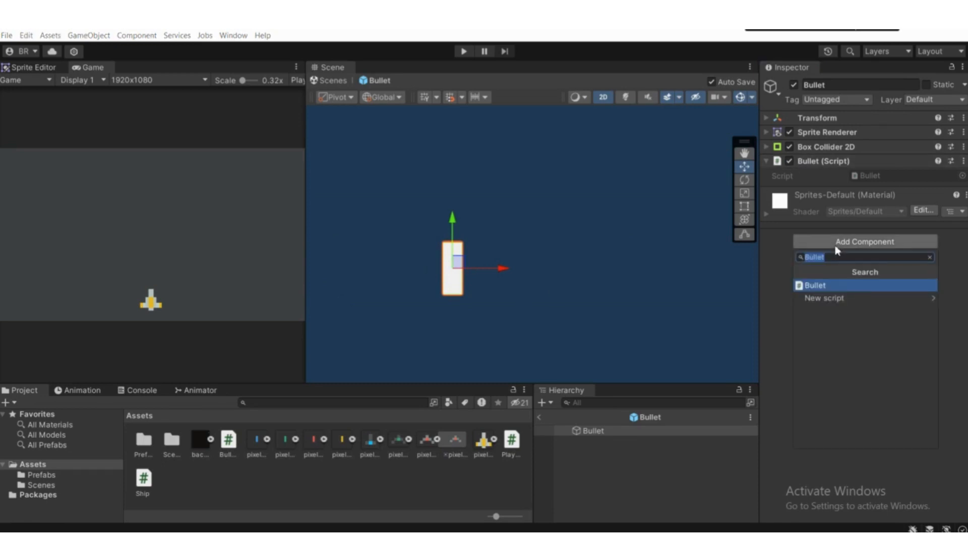
text(R)
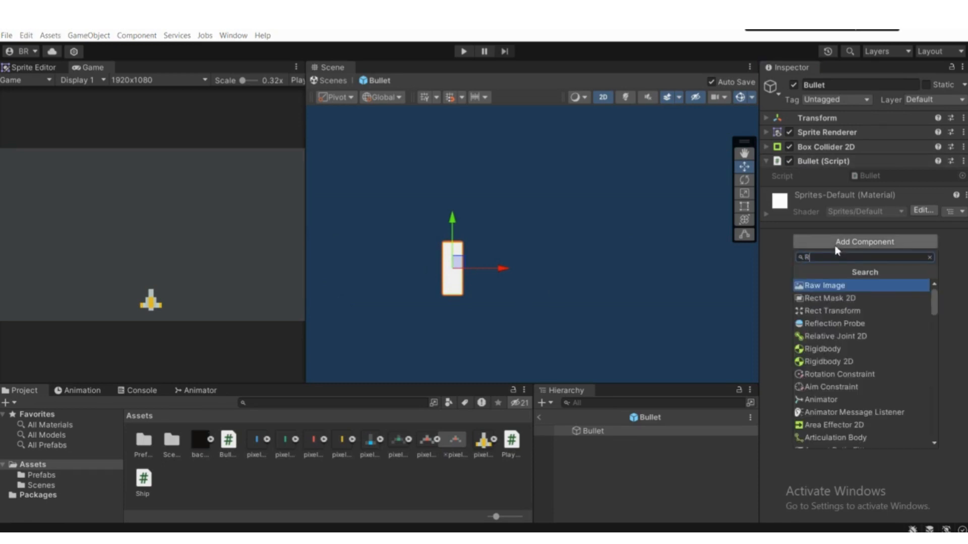
text(igi)
key(Return)
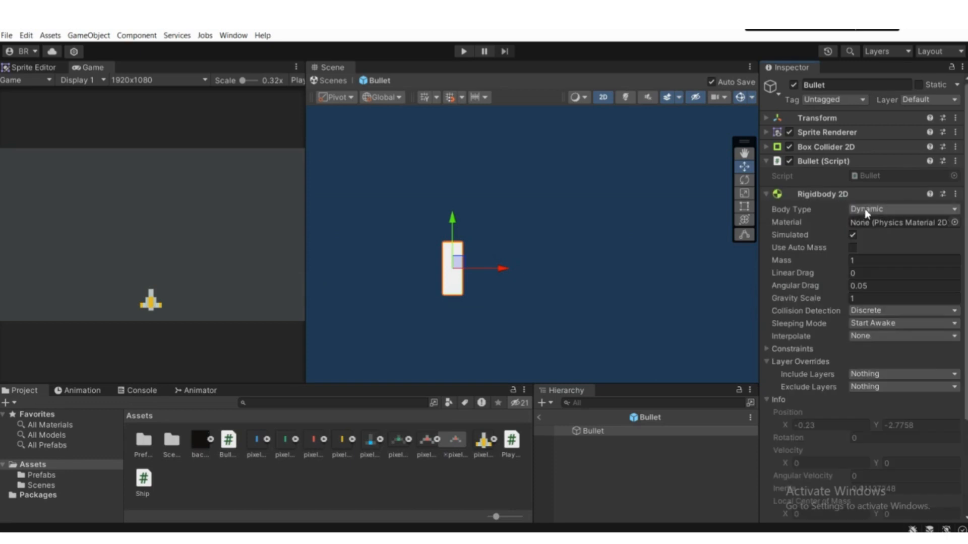
click(856, 299)
text(0)
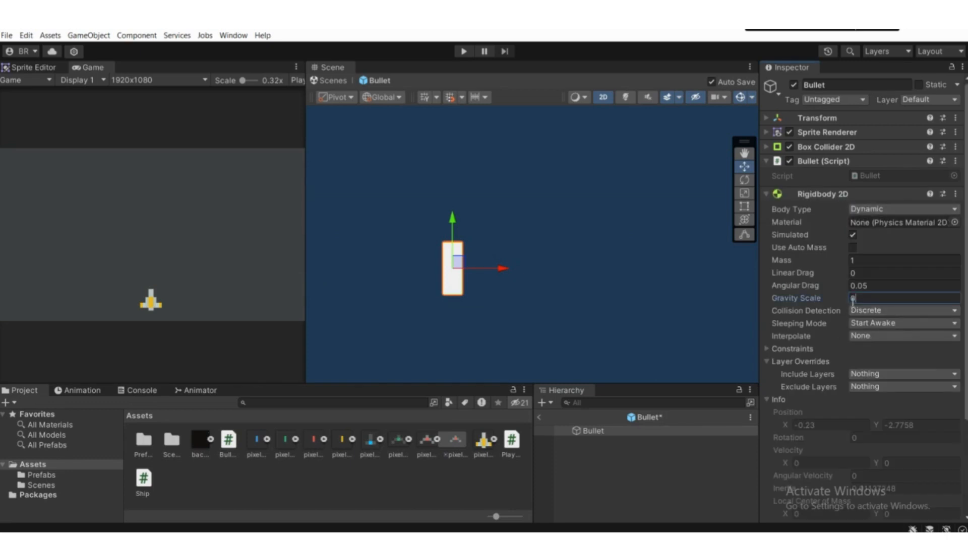
Step: Set the Rigidbody 2D's Collision Detection to Continuous and collapse the component
scroll(455, 226, down, 2)
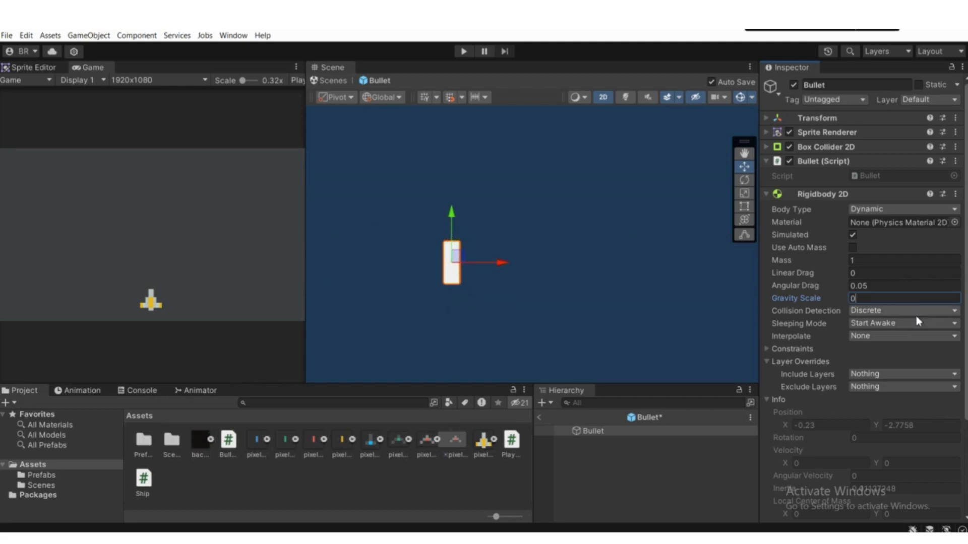
click(870, 311)
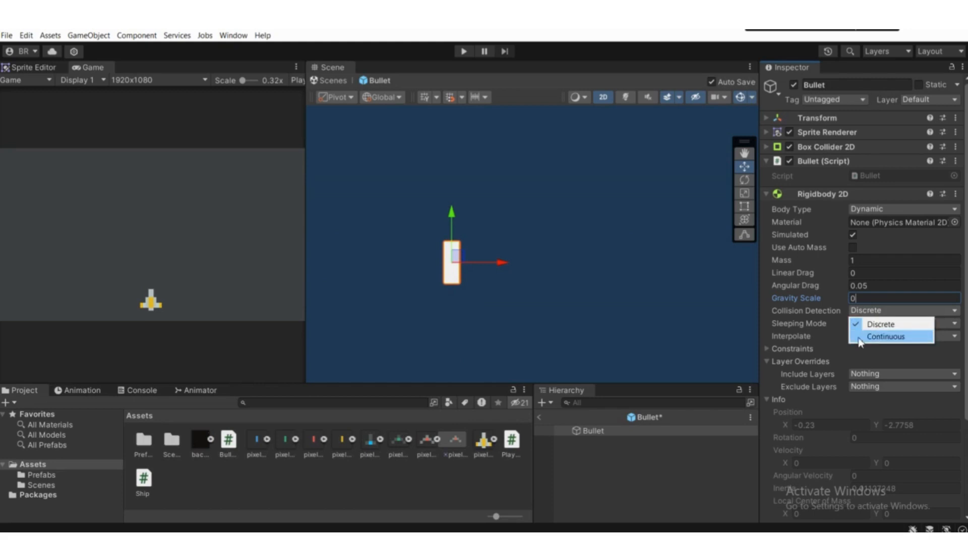
click(861, 341)
scroll(784, 181, down, 2)
click(814, 161)
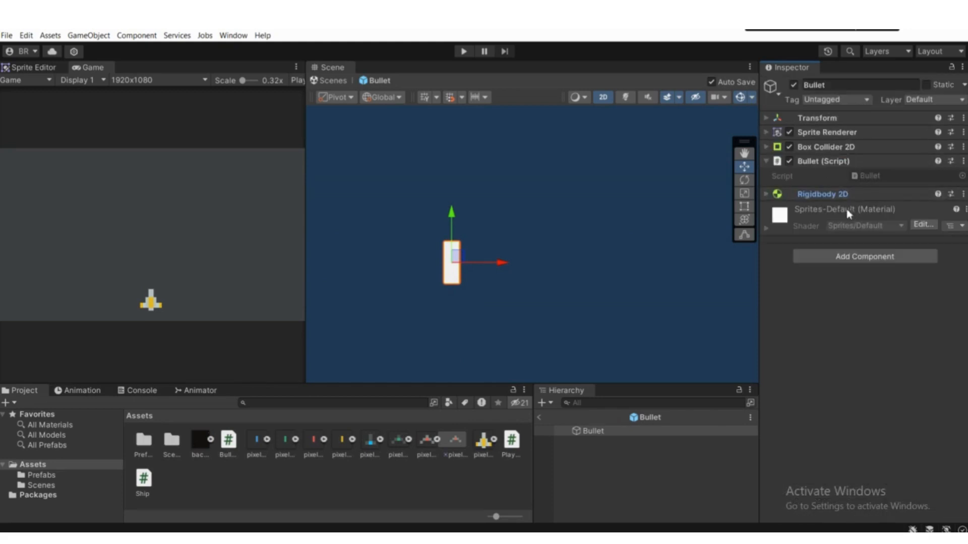
Step: Open the Bullet script in Visual Studio Code and declare a Rigidbody2D variable named rb at the start of the class
click(864, 174)
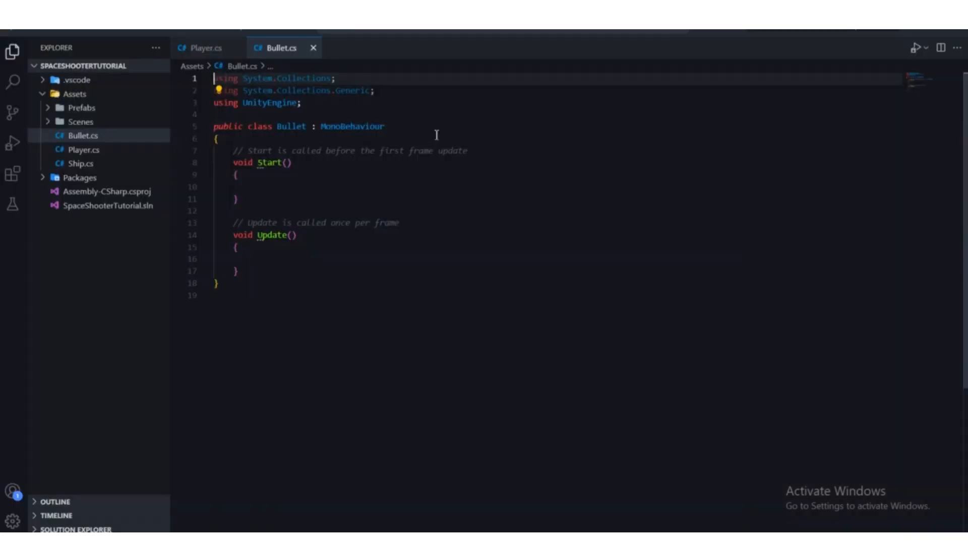
click(418, 139)
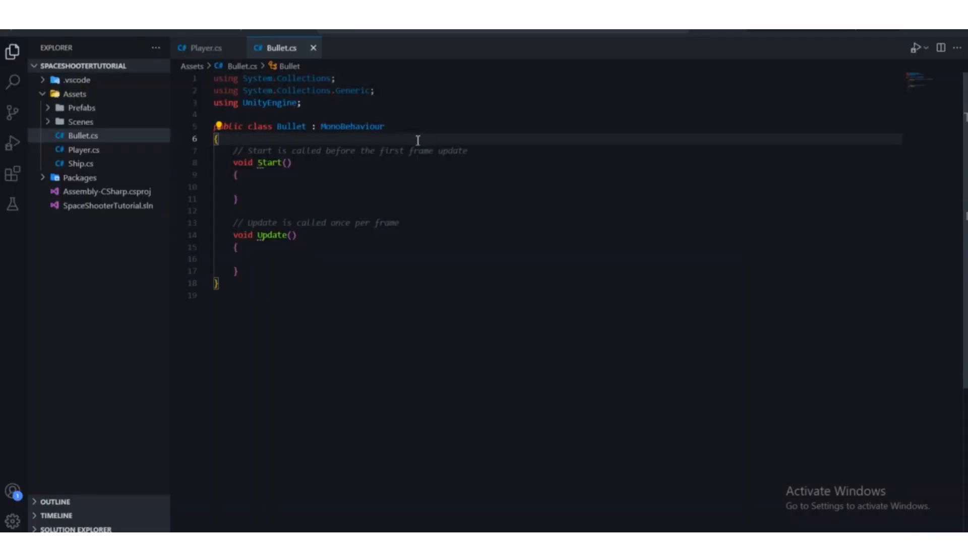
key(Return)
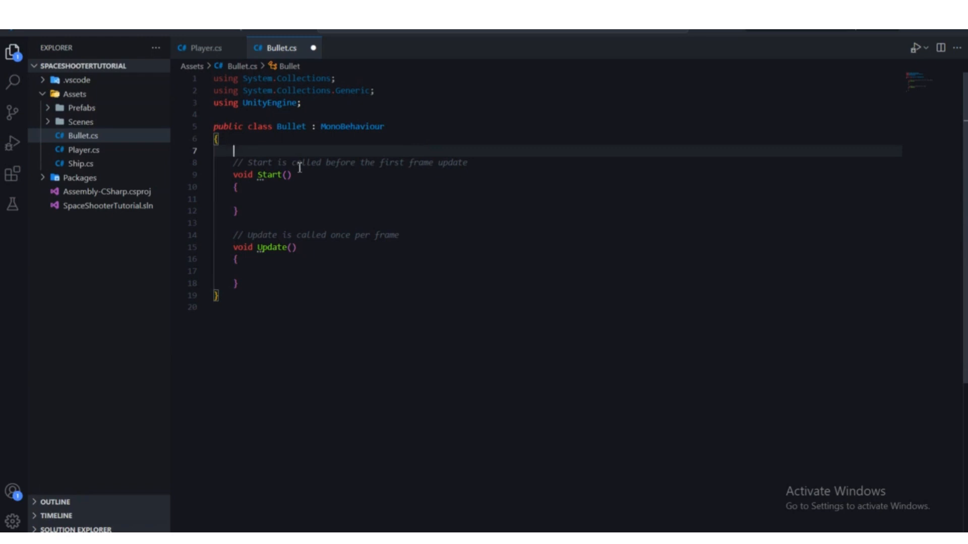
text(rigi)
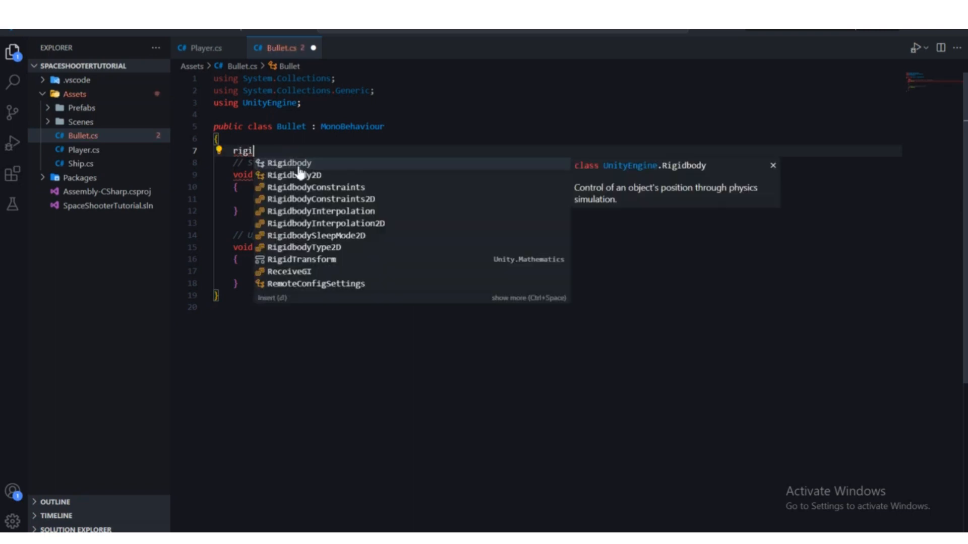
click(300, 174)
text(rb;)
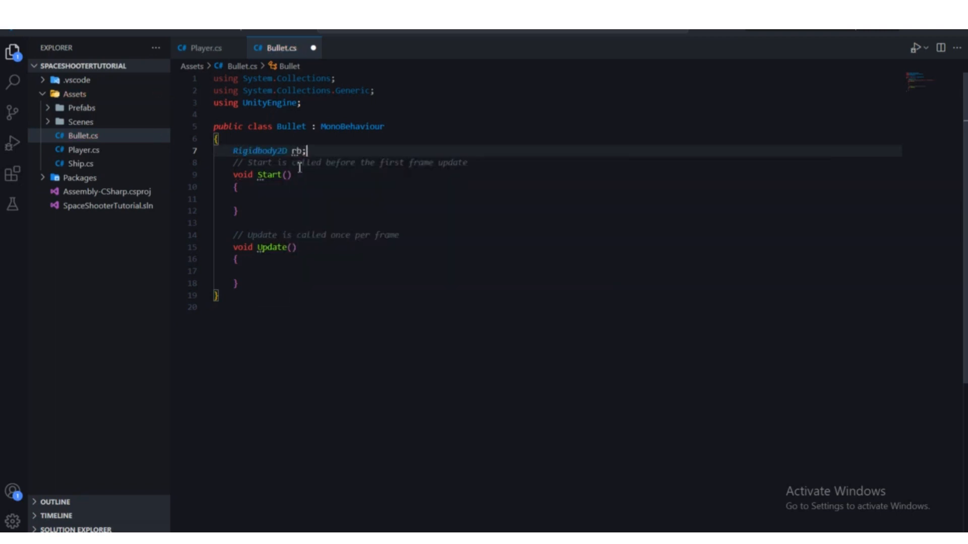
key(Return)
Step: Review the Start and Update methods of the Bullet script
click(268, 210)
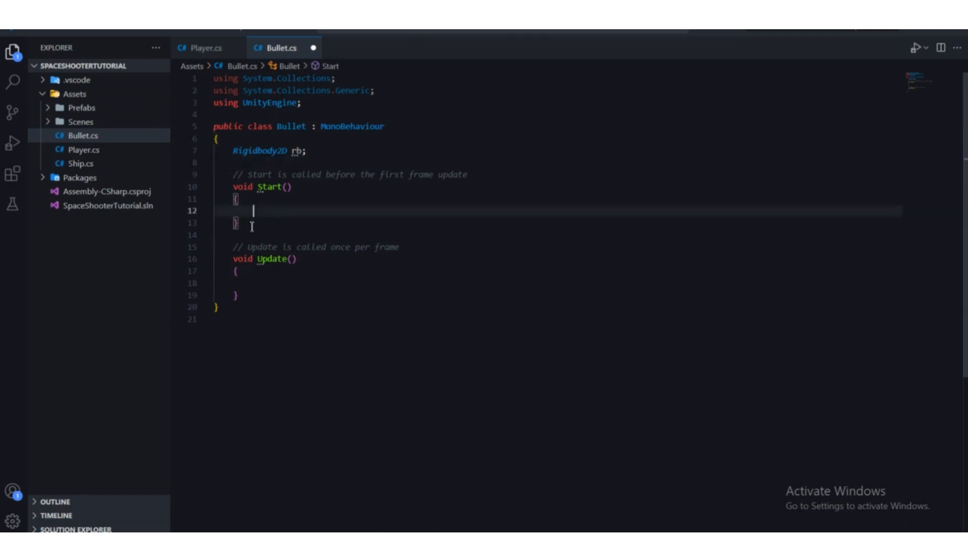
key(Down)
drag(239, 206, 225, 174)
click(251, 203)
click(251, 222)
click(268, 214)
drag(248, 296, 223, 179)
click(285, 268)
click(253, 211)
Step: In the Start method, assign rb = this.GetComponent<Rigidbody2D>(); and save the Bullet script
click(268, 211)
text(rb.)
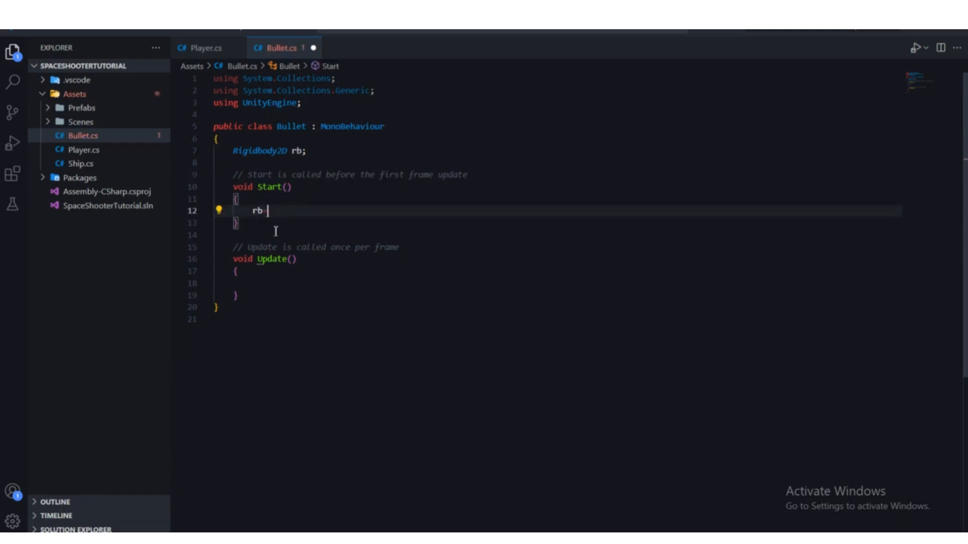
text(this.g)
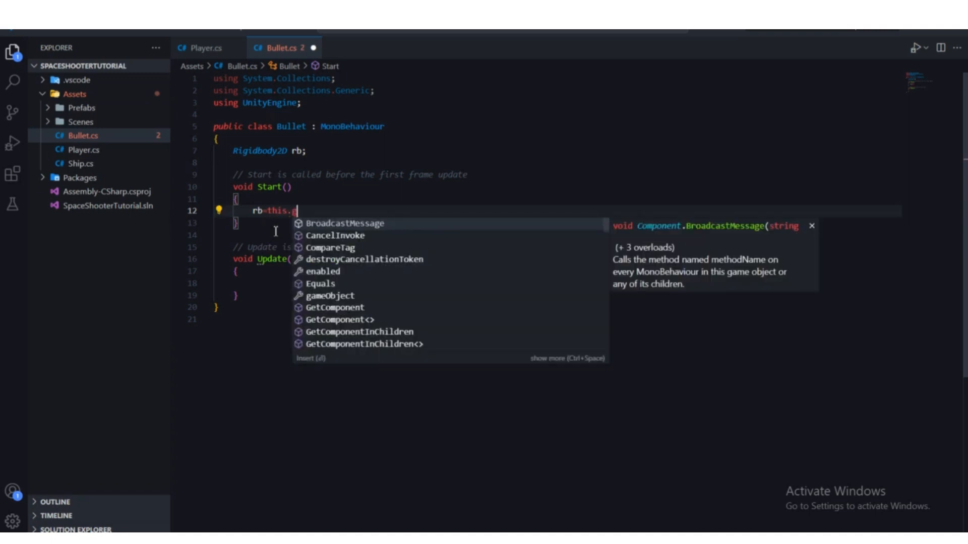
text(etComponent<)
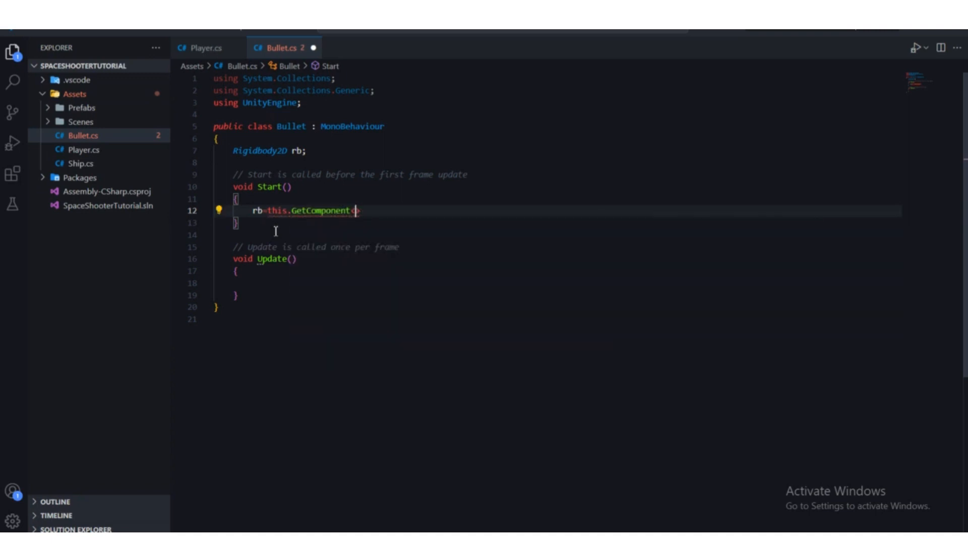
text(R)
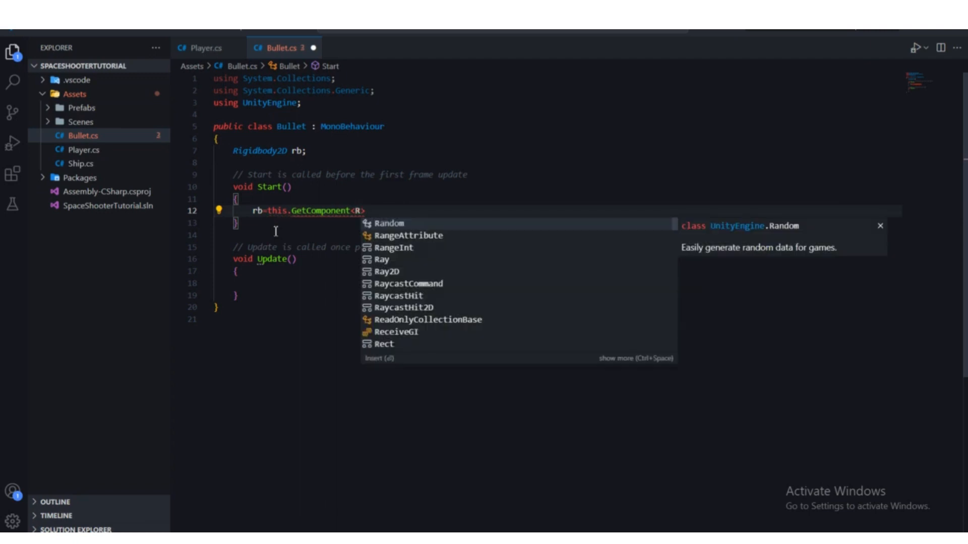
text(igi)
key(Down)
key(Return)
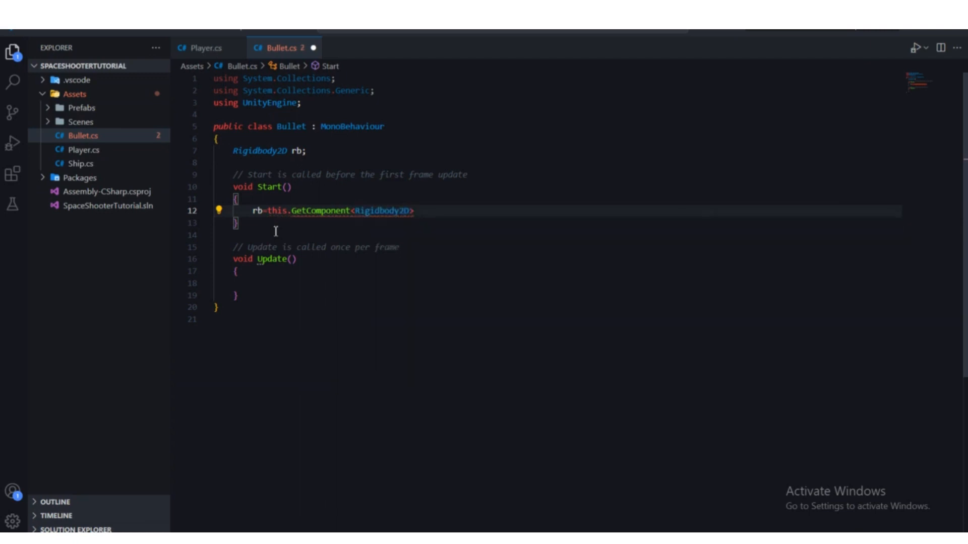
text(();)
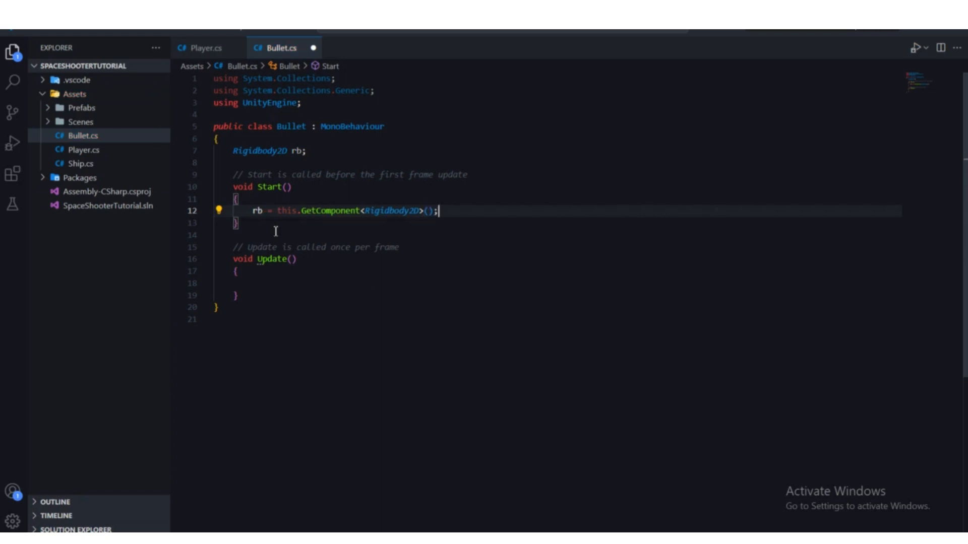
key(ctrl+s)
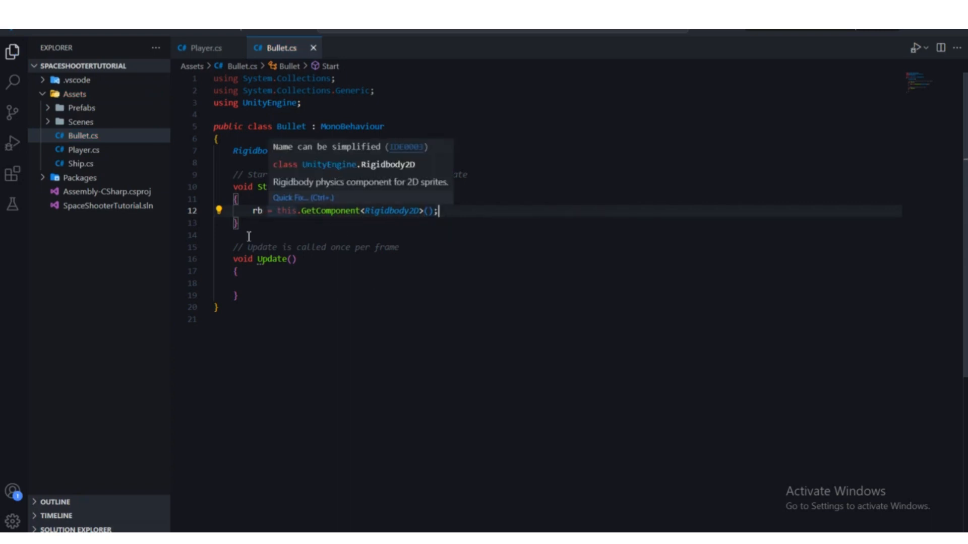
Step: Switch to Unity to let the saved script recompile, and reopen the Bullet script in Visual Studio Code
drag(274, 287, 218, 102)
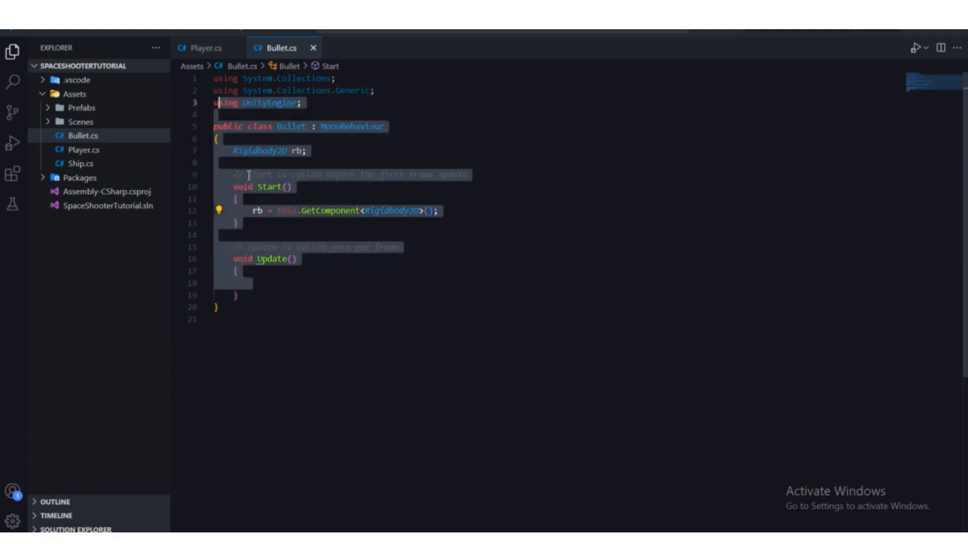
click(602, 539)
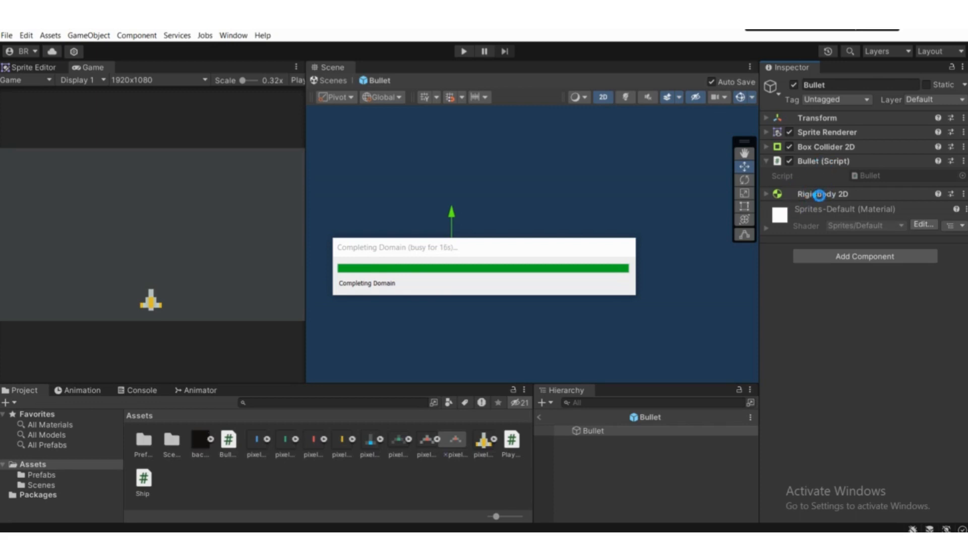
click(863, 177)
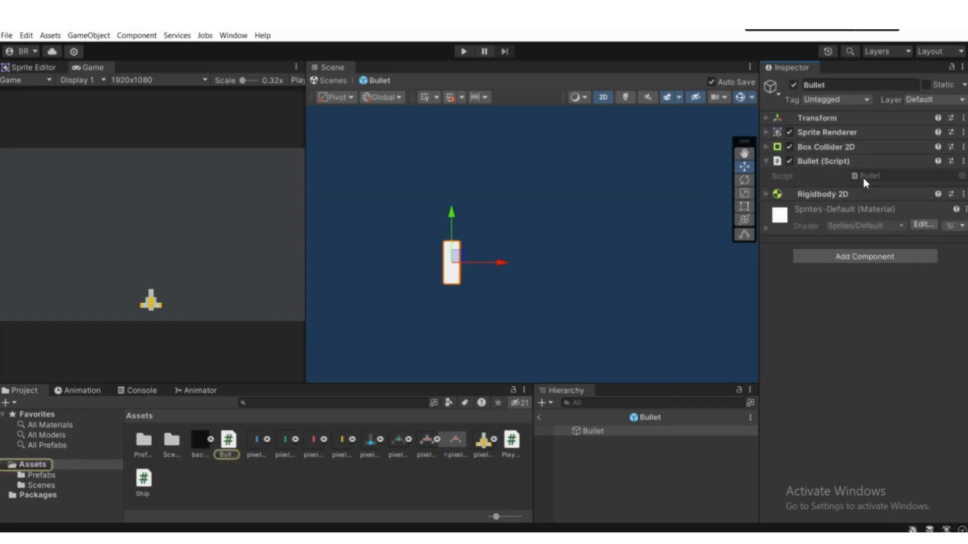
click(863, 177)
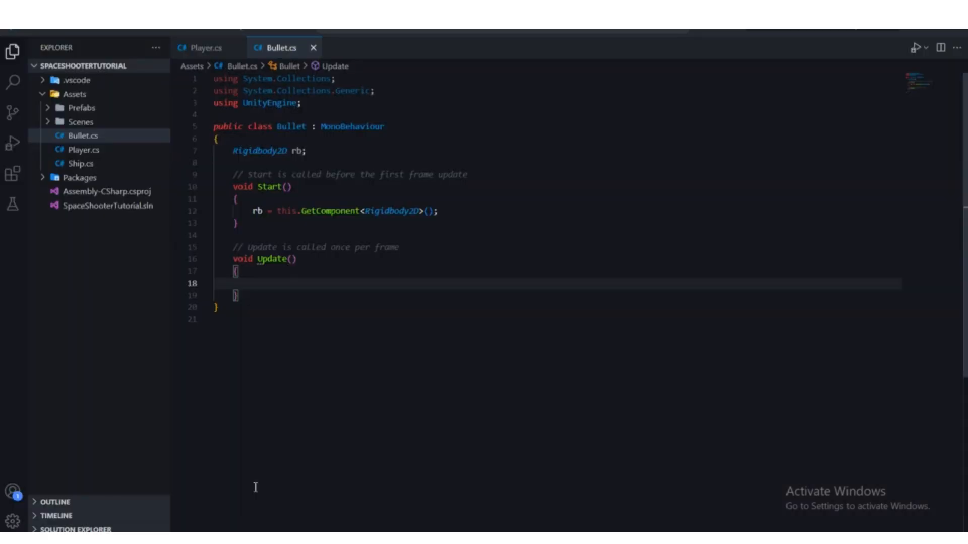
Step: Start an assignment to rb.velocity.y inside the Update method of the Bullet script
text(rb.velocity)
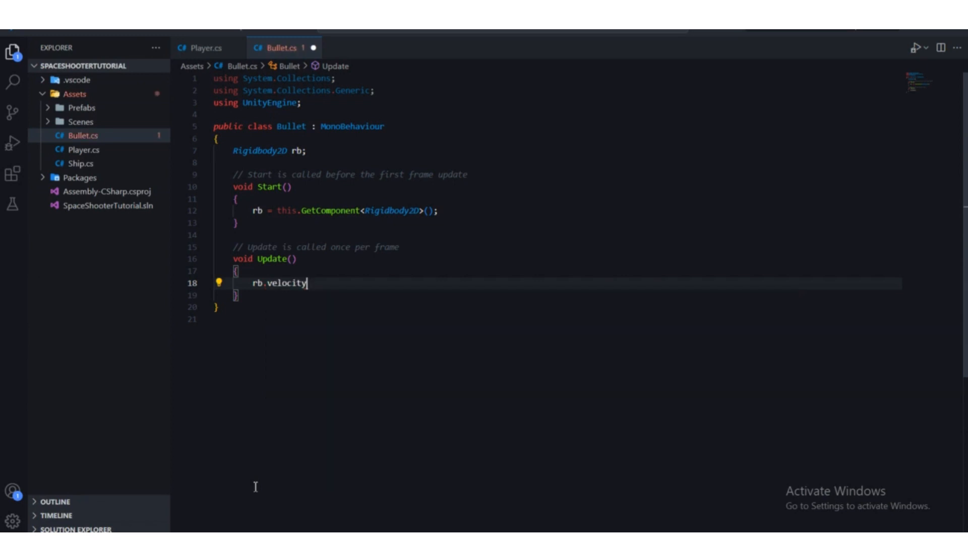
text(.y =)
Step: Declare a public float variable named velocity below the Rigidbody2D rb declaration in the Bullet class
click(251, 147)
click(250, 142)
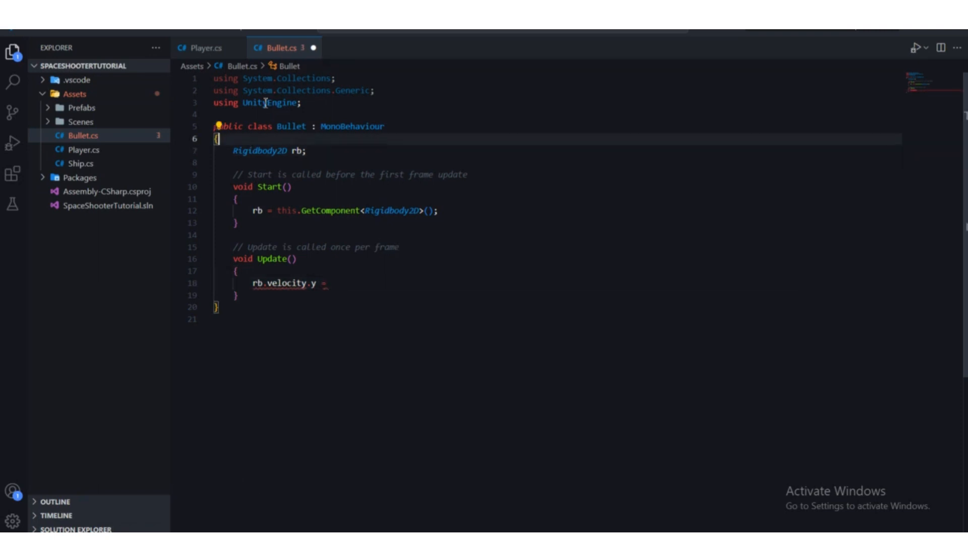
drag(240, 152, 242, 165)
click(241, 166)
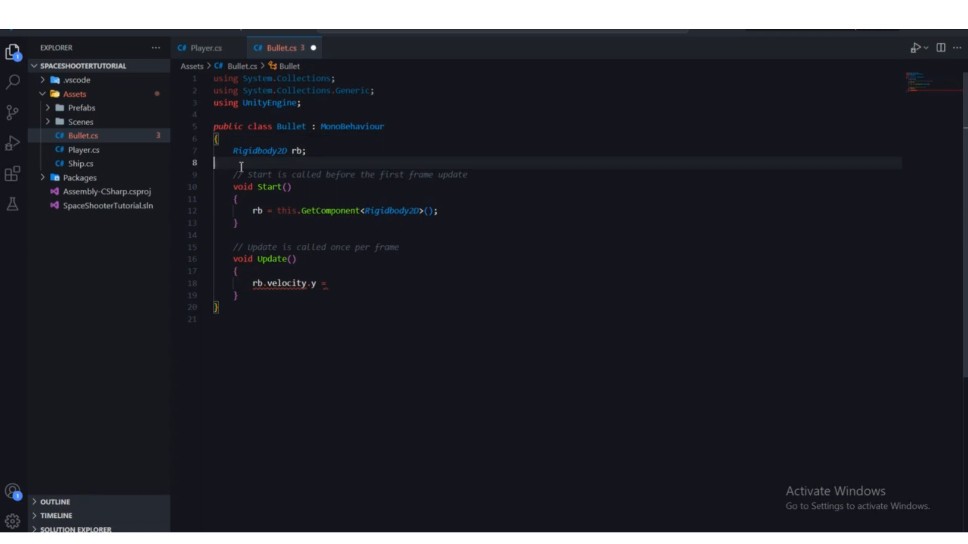
key(Tab)
text(pub)
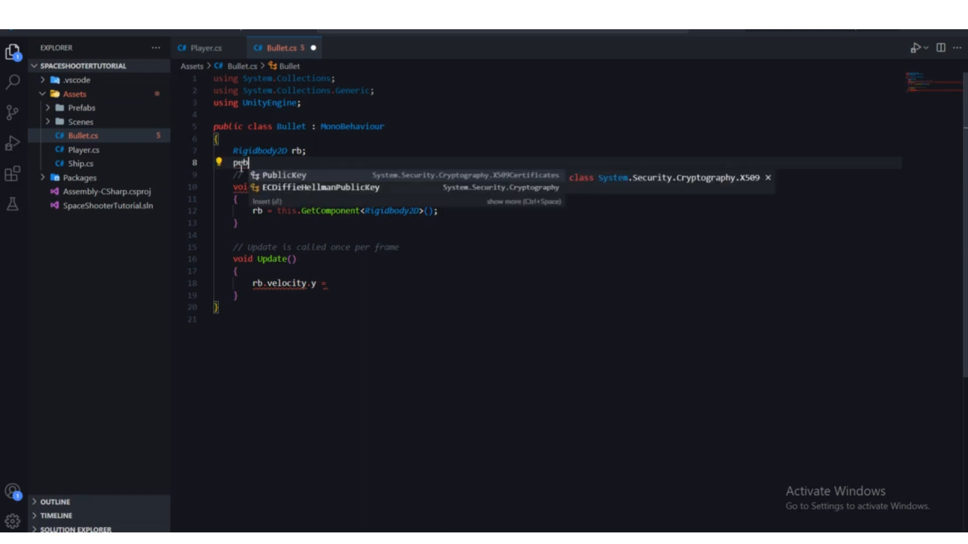
text(lic f)
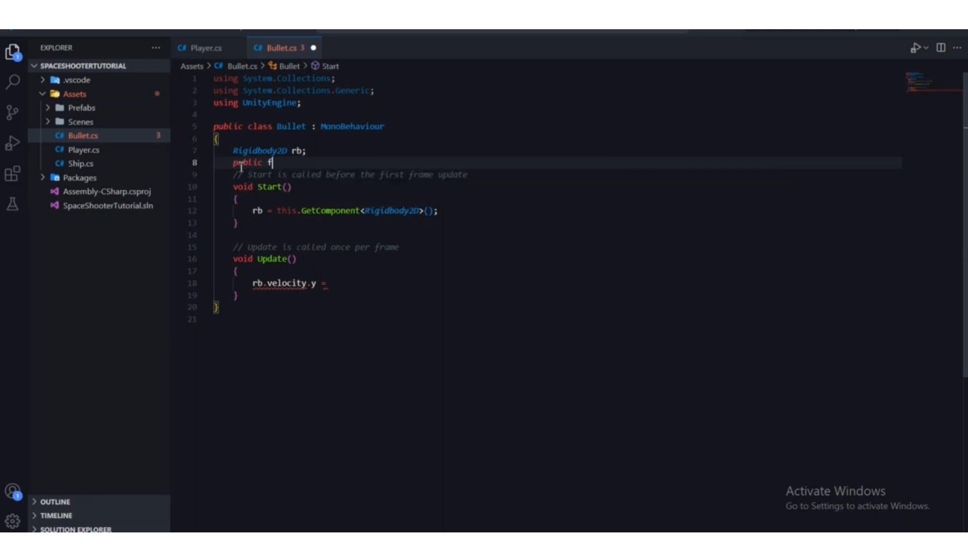
text(loat veloci)
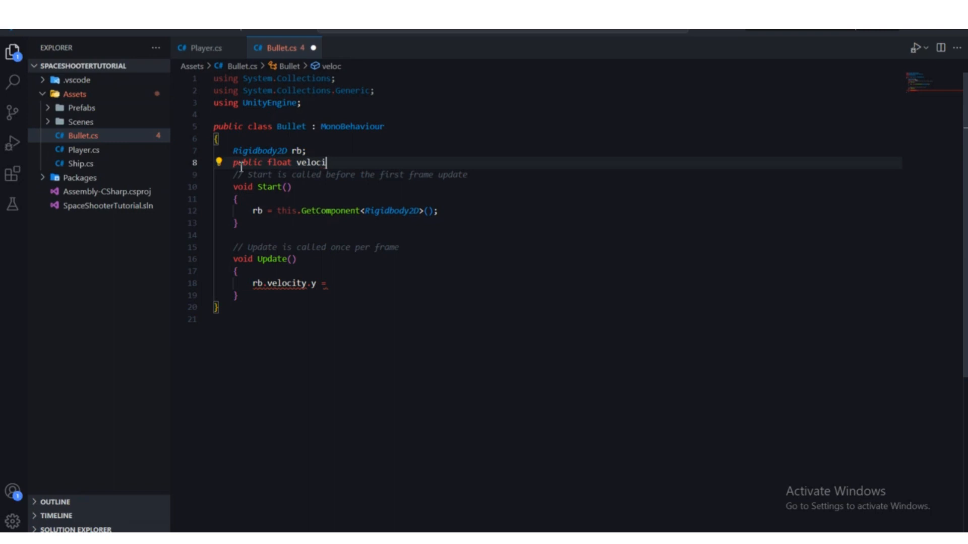
text(ty;)
Step: Replace the unfinished rb.velocity.y assignment in the Update method with the start of a Vector2 declaration
click(337, 289)
text(v)
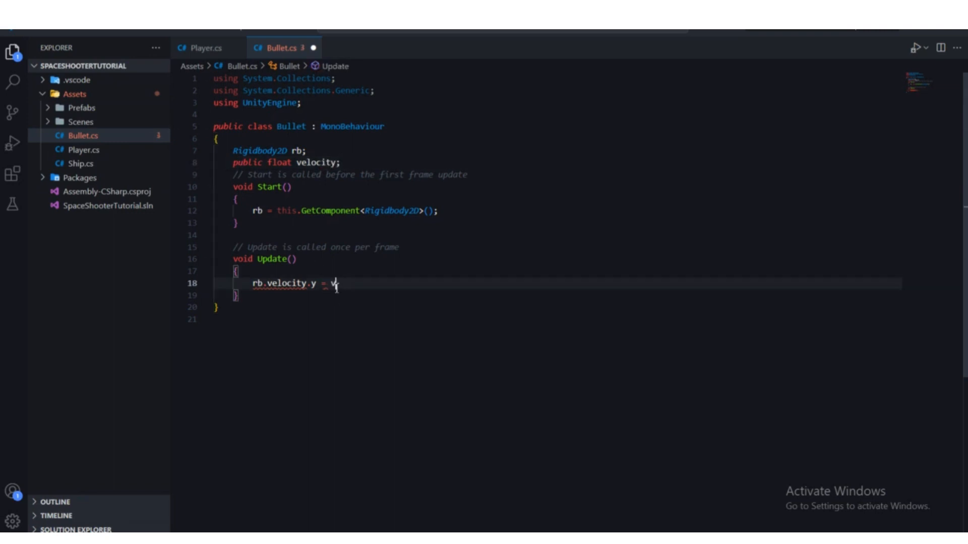
key(BackSpace)
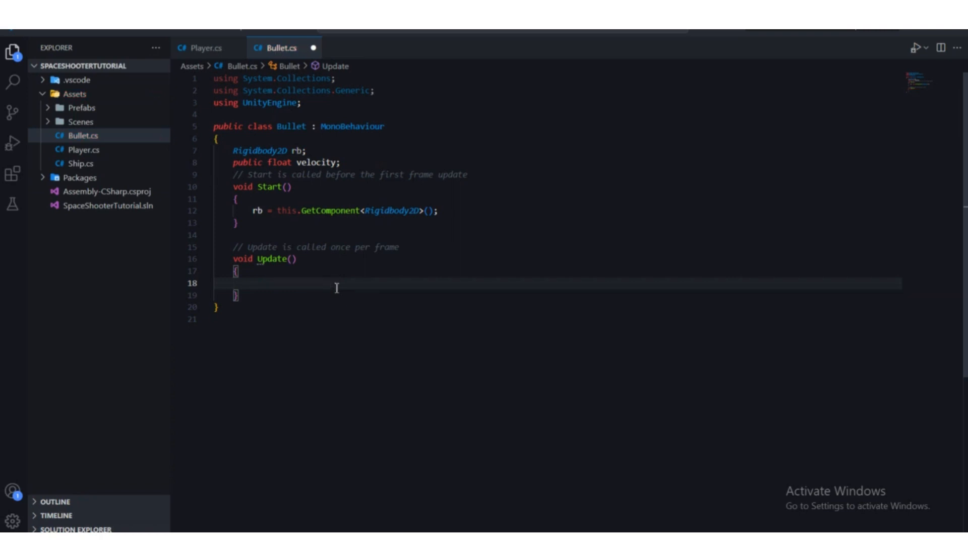
text(vect)
key(Tab)
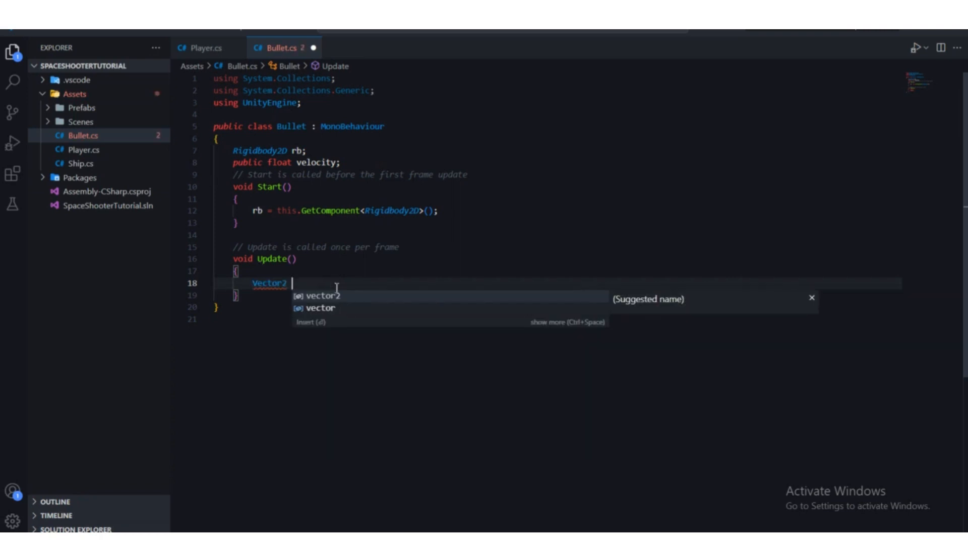
Step: Rename the public float variable of the Bullet class to speed
click(349, 164)
click(298, 164)
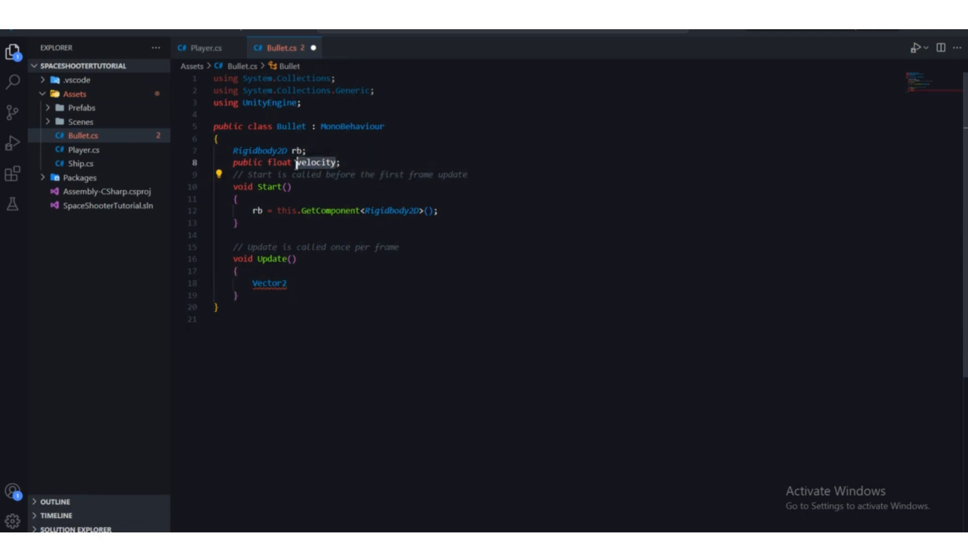
double_click(298, 162)
text(spee)
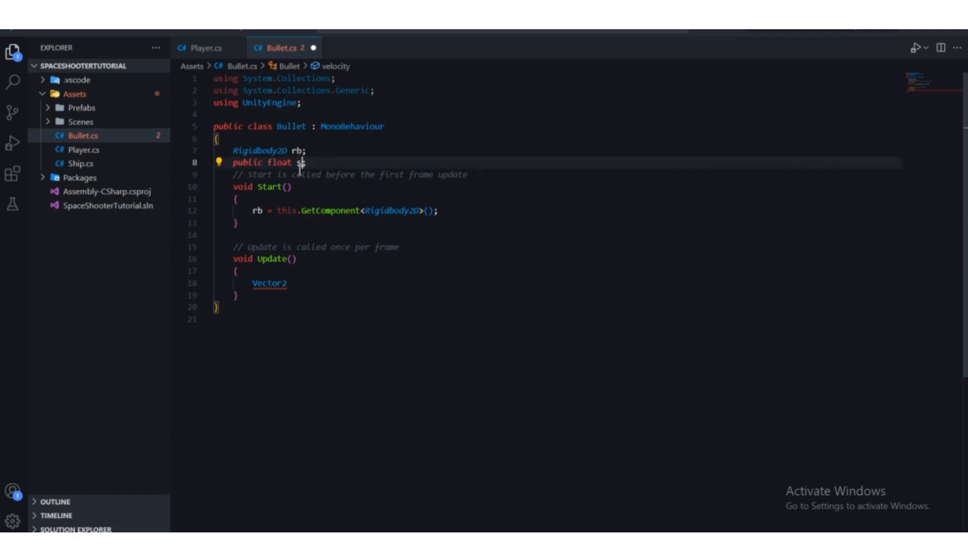
text(d;)
Step: Complete the declaration in the Update method as Vector2 velocity = rb.velocity;
click(344, 262)
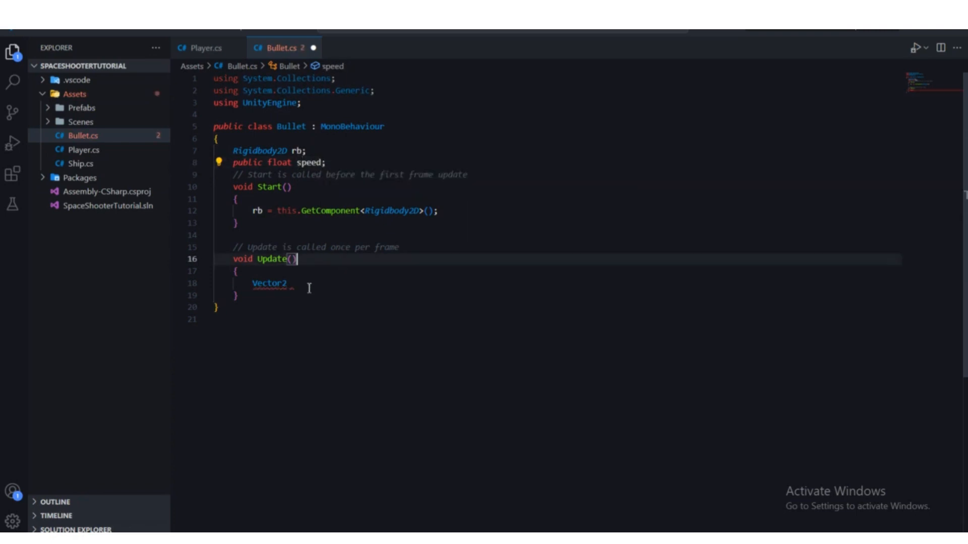
click(302, 287)
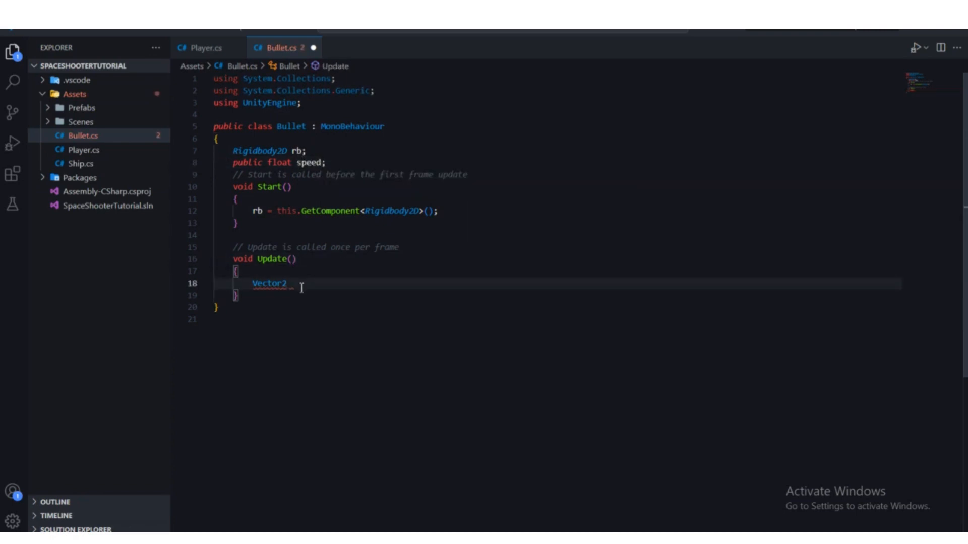
text(velocity = rb.velocity;)
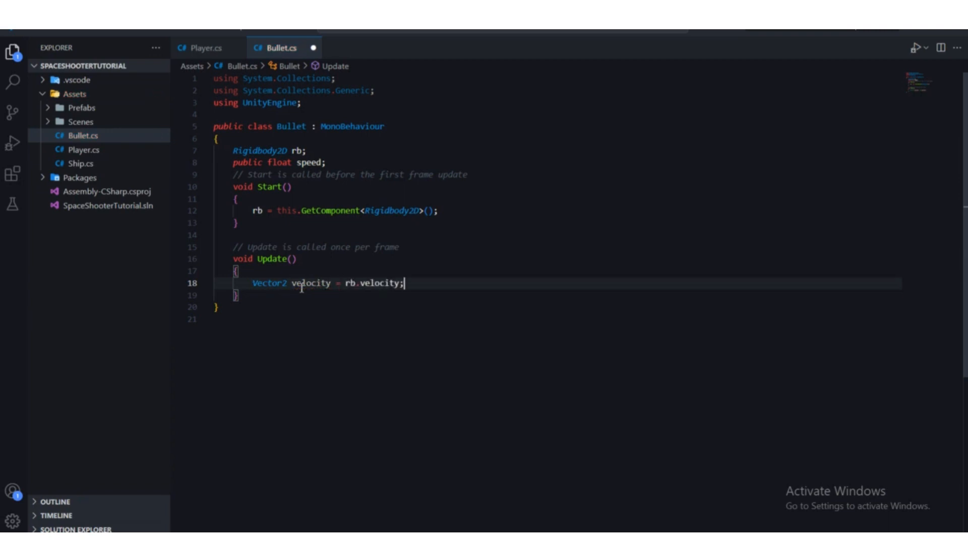
Step: Examine both sides of the velocity declaration in the Update method, comparing the local variable with rb.velocity
drag(288, 284, 323, 286)
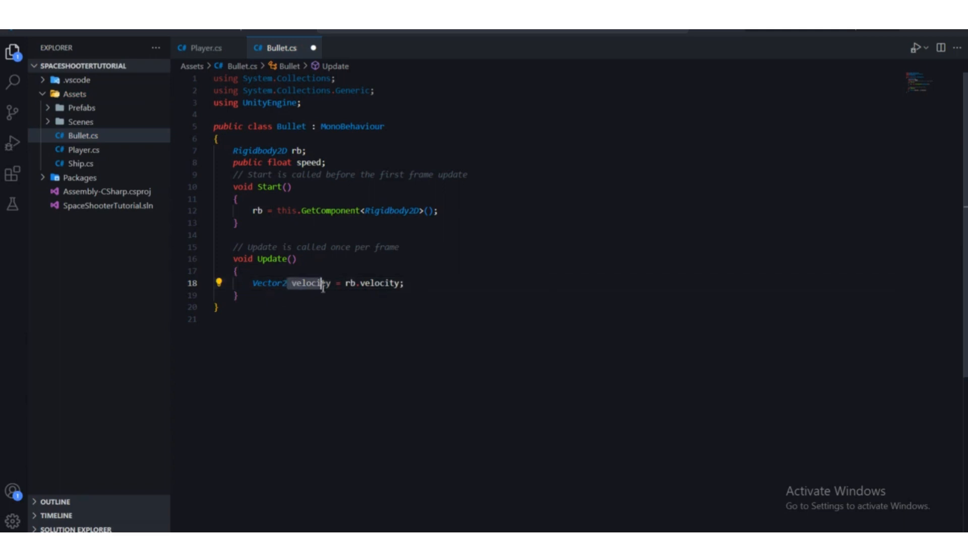
click(376, 298)
drag(403, 283, 343, 284)
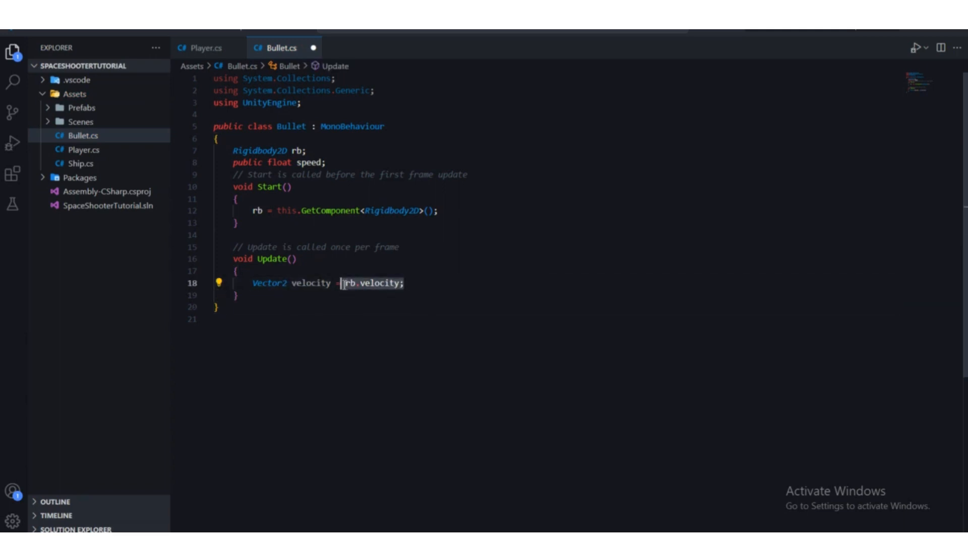
click(405, 285)
drag(406, 284, 344, 283)
click(334, 285)
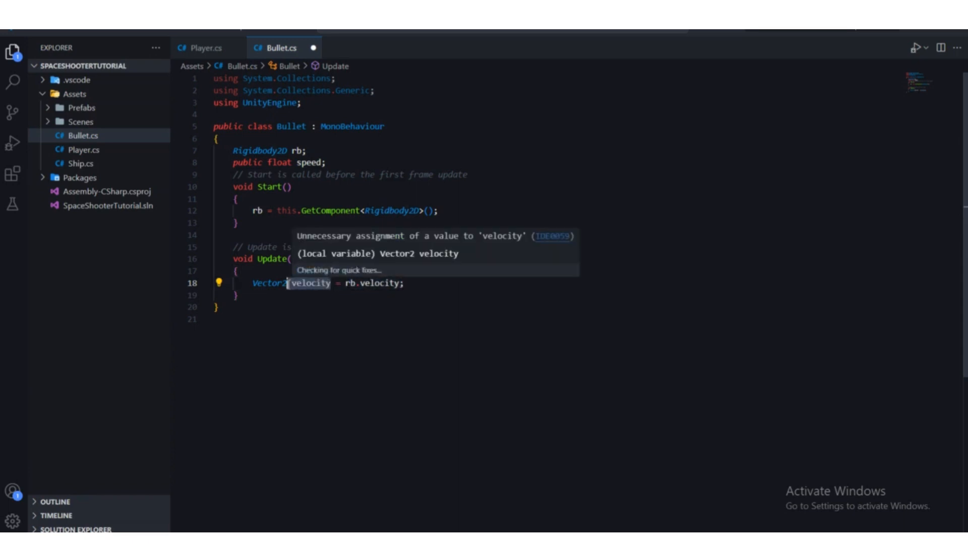
drag(331, 286, 293, 285)
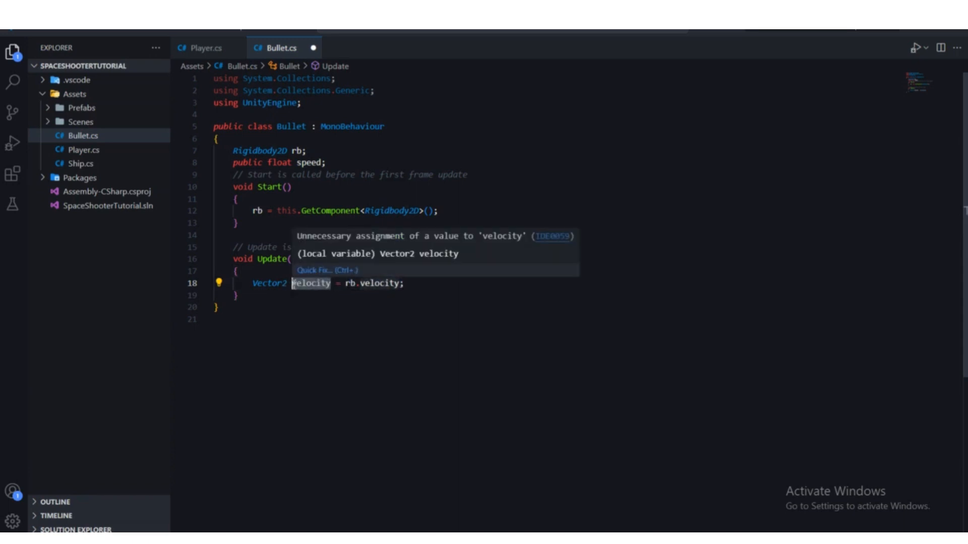
click(377, 310)
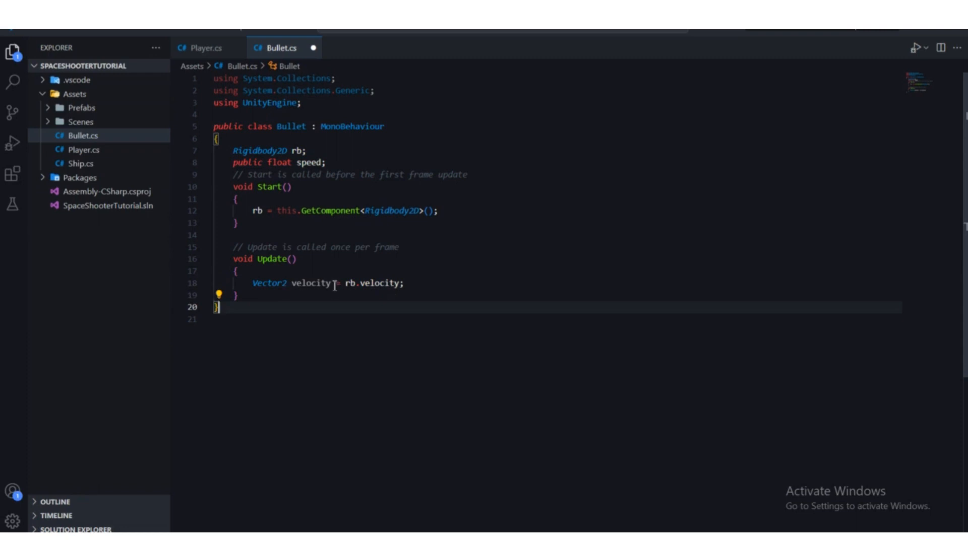
double_click(316, 284)
click(347, 296)
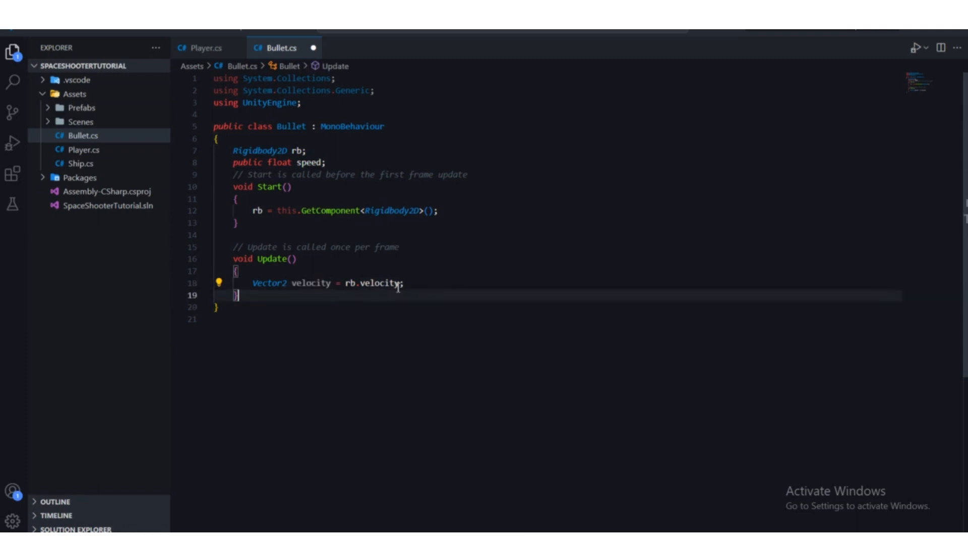
drag(404, 284, 292, 286)
Step: Add the line velocity.y = speed; below the Vector2 velocity declaration in the Update method
click(428, 287)
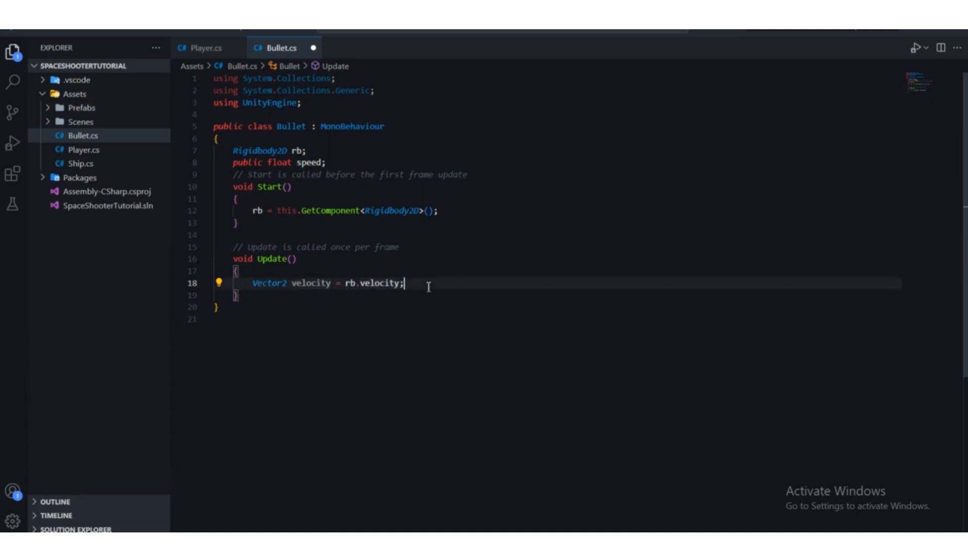
key(Return)
text(velocity)
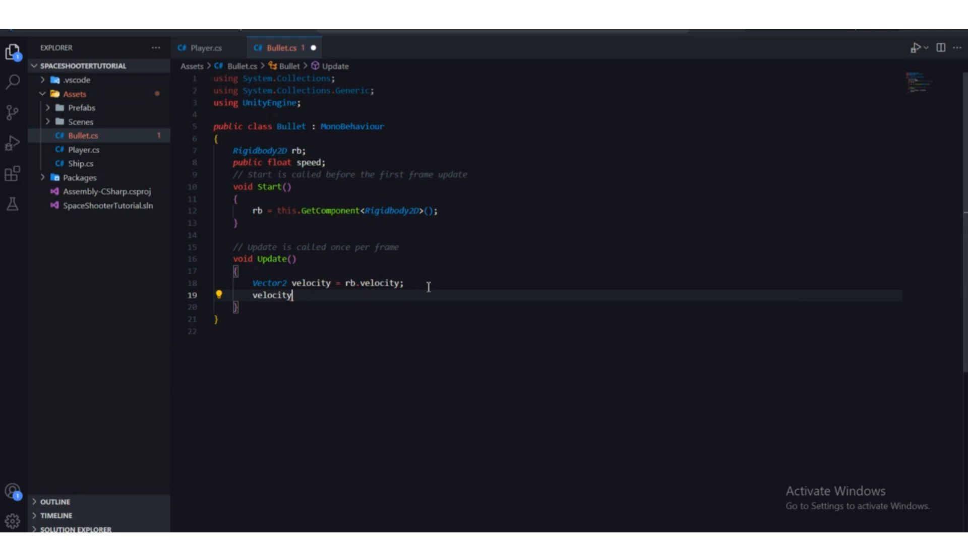
text(.y = speed)
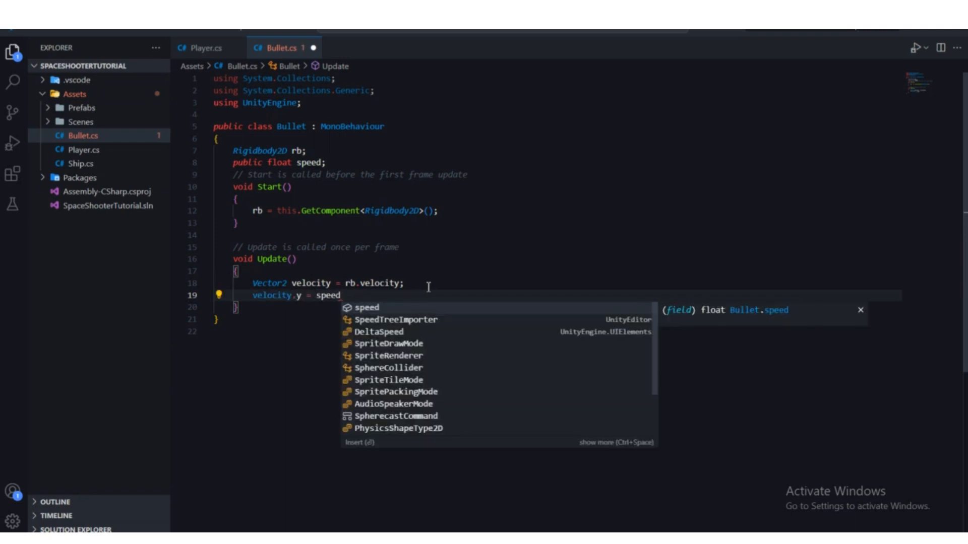
text(;)
click(402, 283)
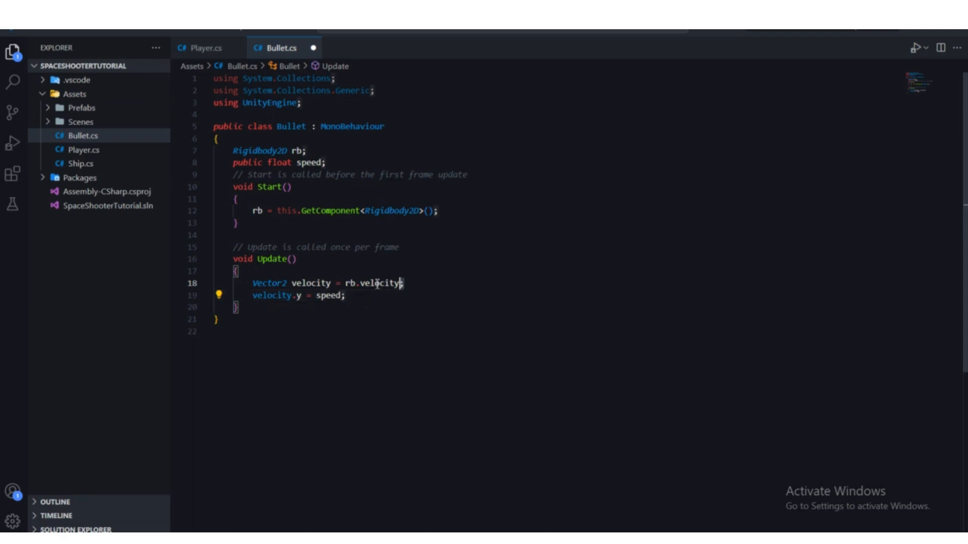
drag(403, 283, 346, 283)
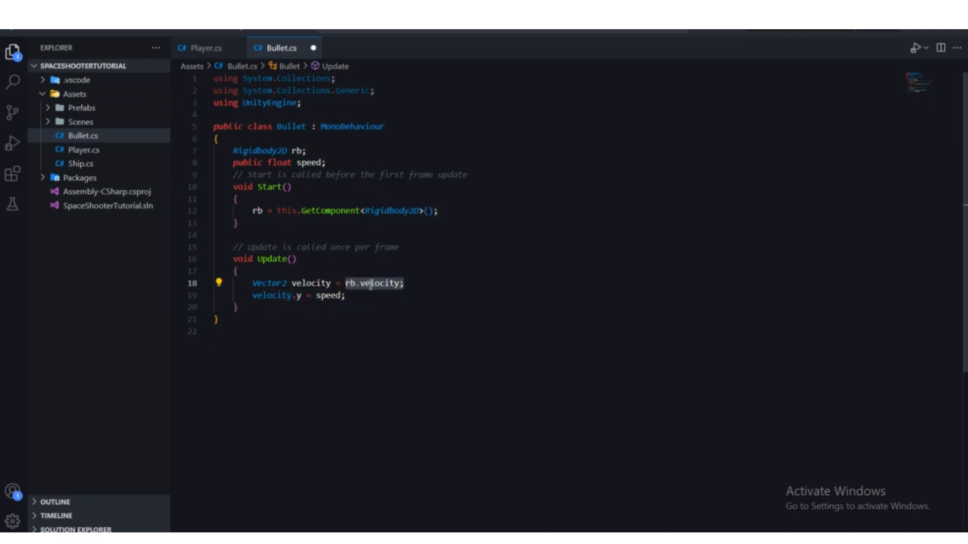
click(323, 283)
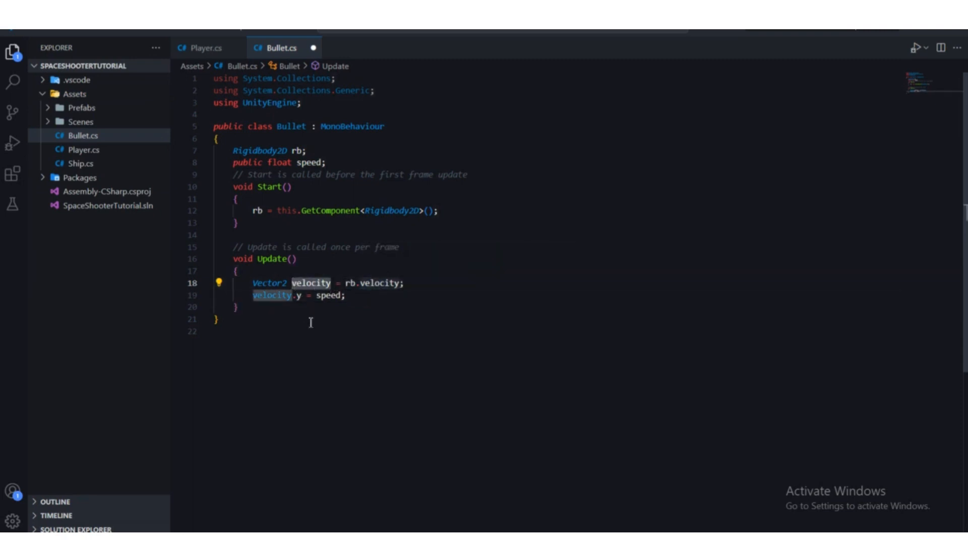